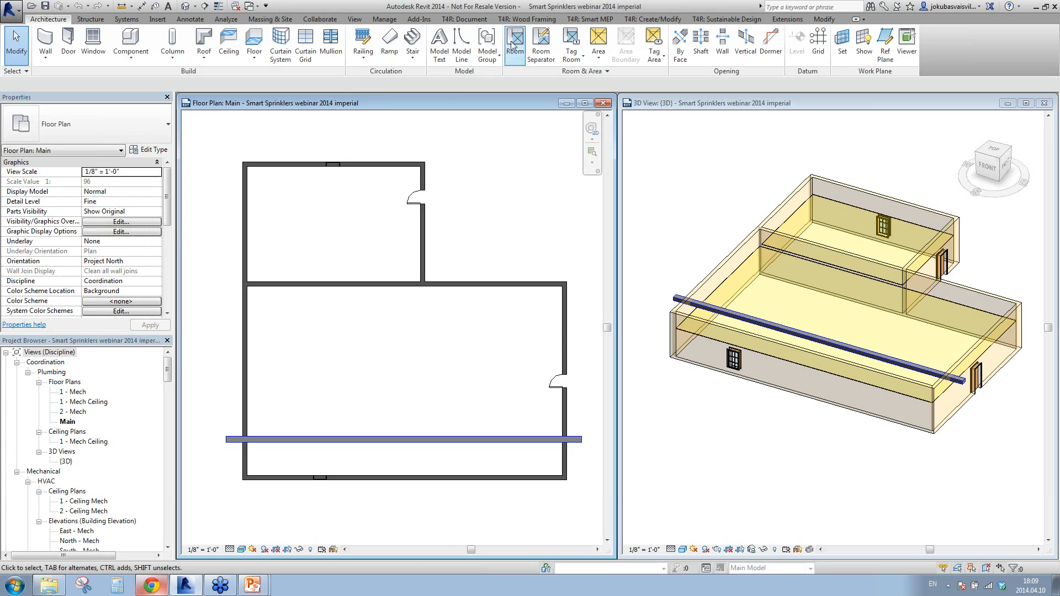
- Detach the Smart Sprinklers tools from the T4R: Smart MEP set, place them over the floor plan, and look through their commands
left_click(612, 21)
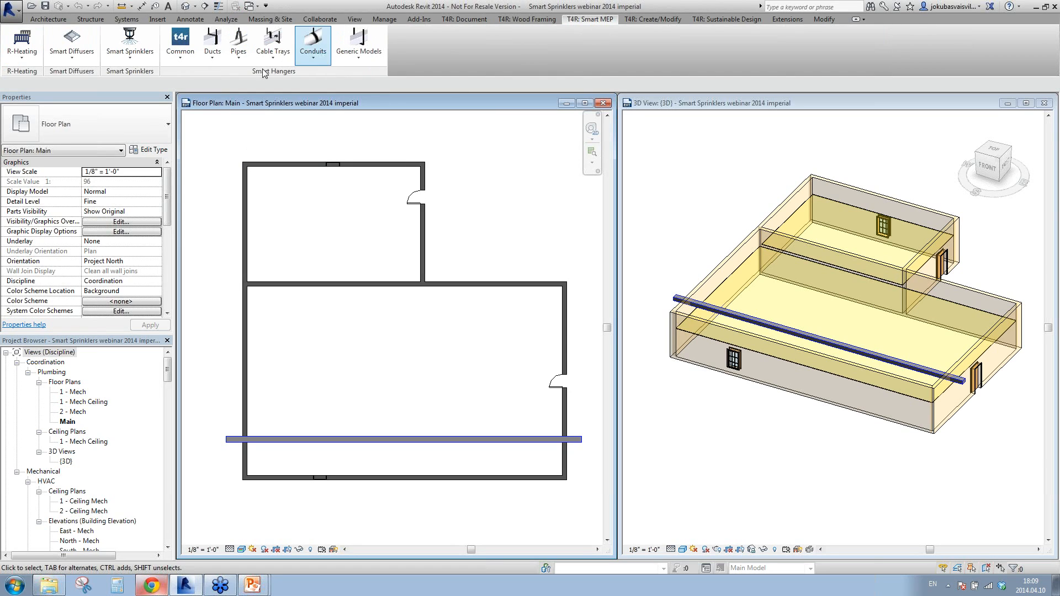
left_click_drag(111, 71, 194, 168)
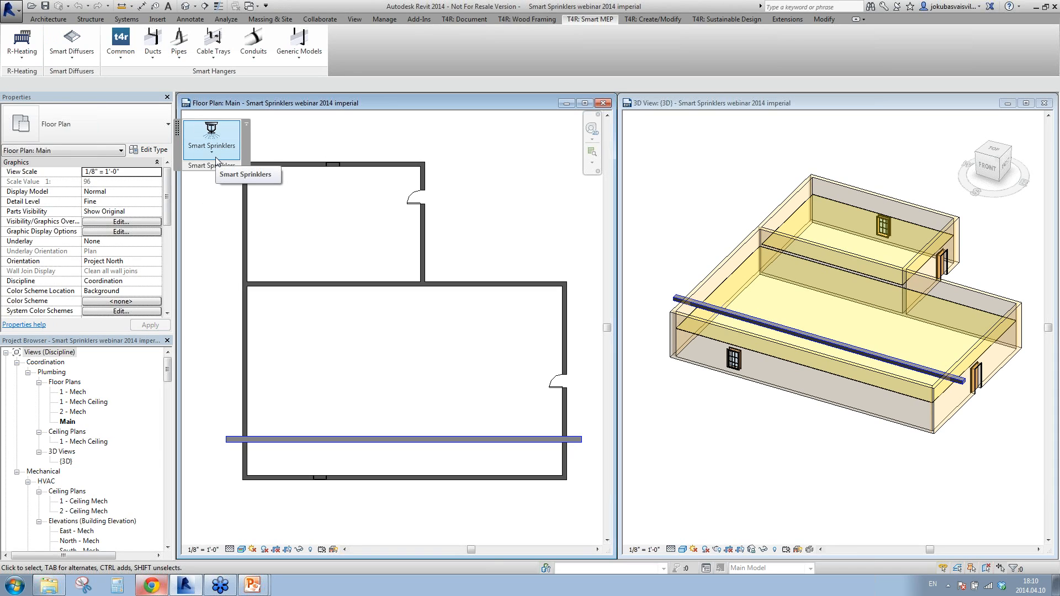
left_click(216, 160)
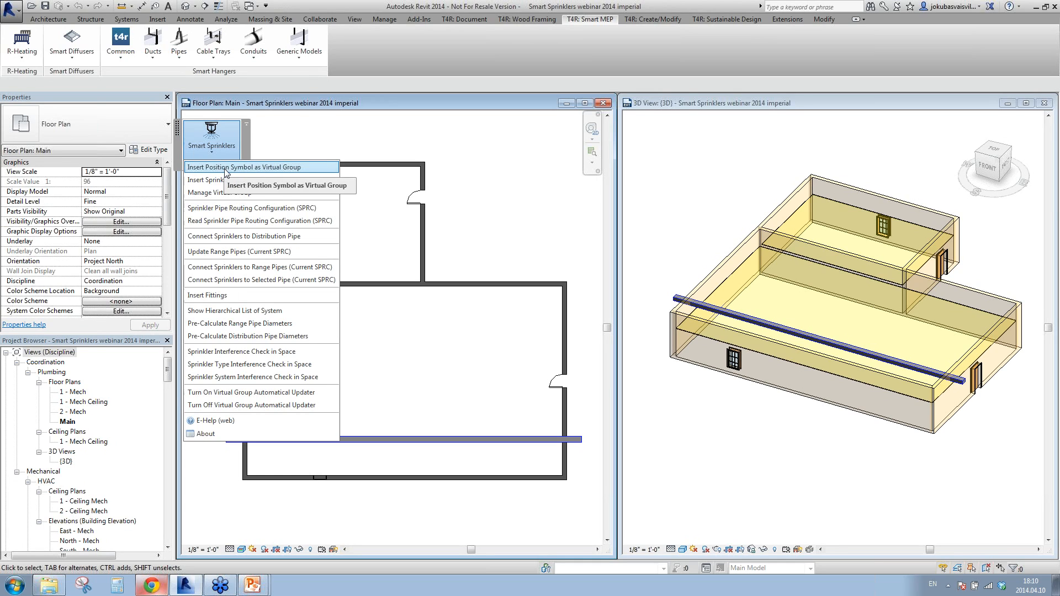
left_click(499, 185)
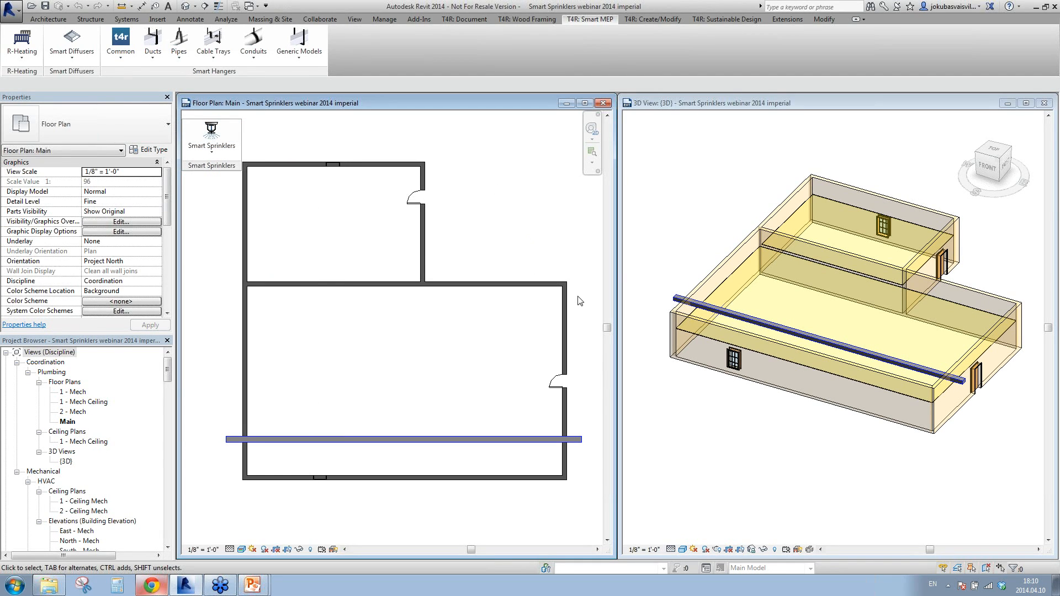
- Draw a horizontal 6" pipe about 1032" long across the larger room, just below its upper wall
key("p")
key("i")
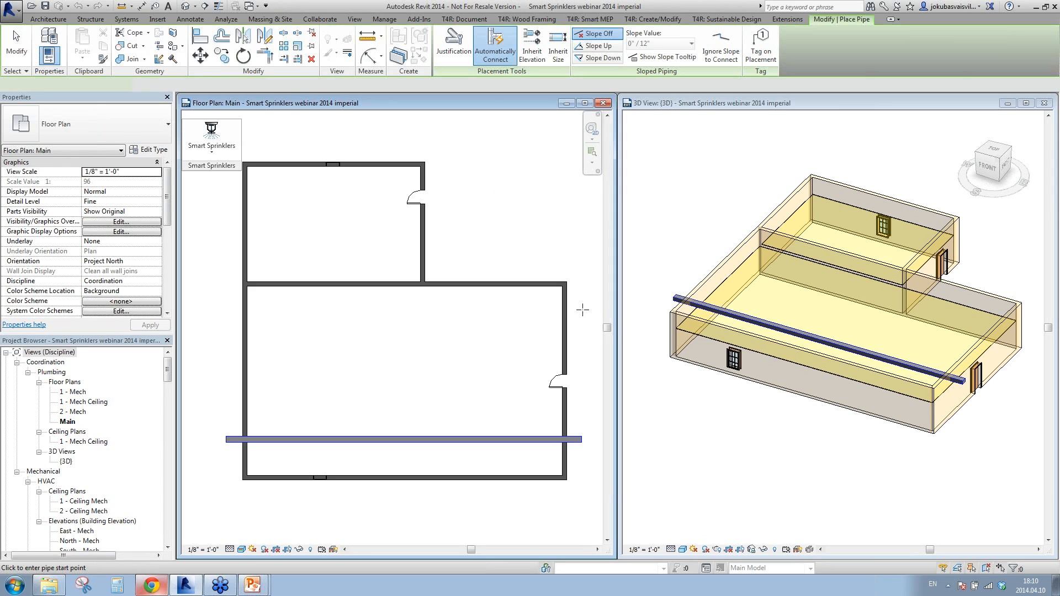
left_click(590, 303)
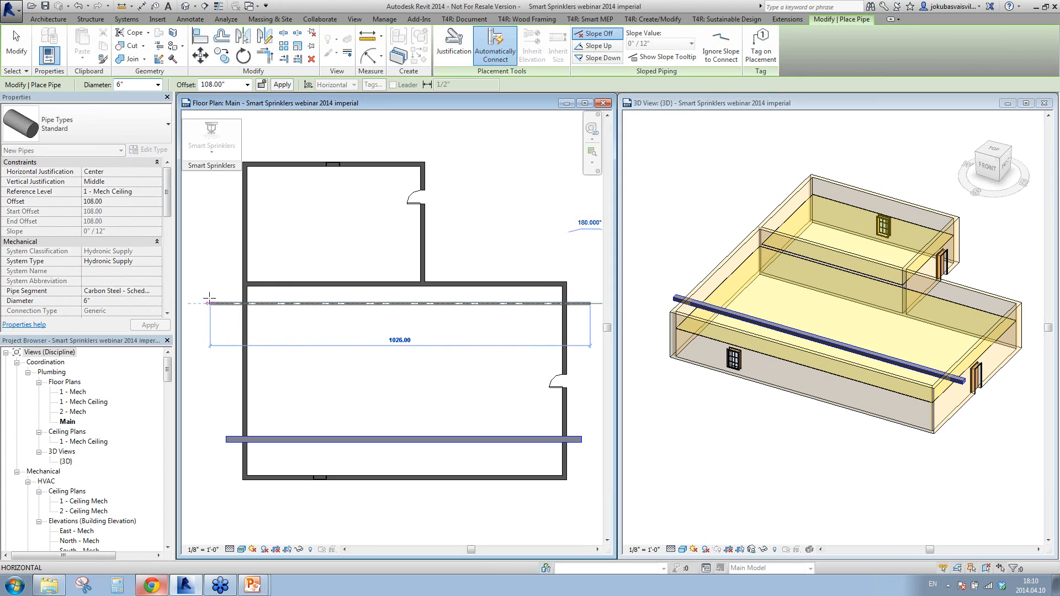
left_click(209, 303)
key("Escape")
key("Escape")
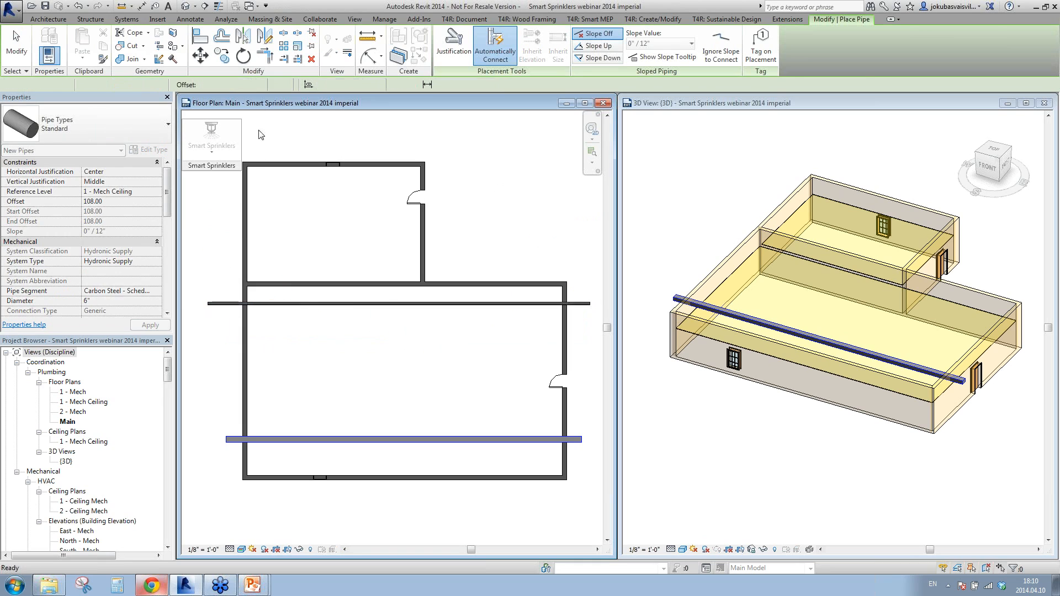
- Move the new pipe slightly closer to the larger room's upper wall and set its offset to 110"
left_click(326, 306)
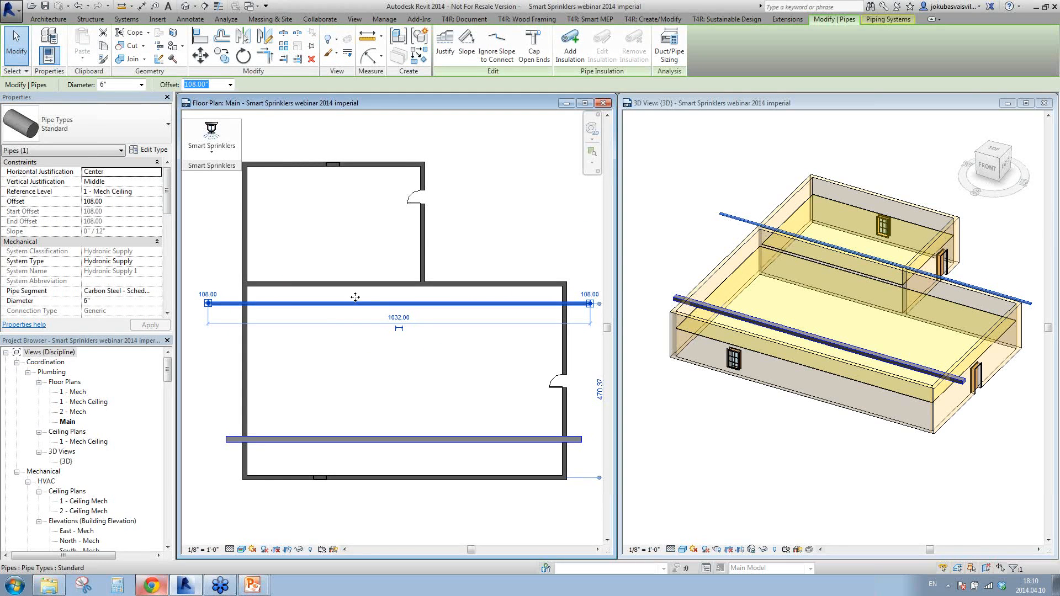
left_click_drag(355, 297, 356, 296)
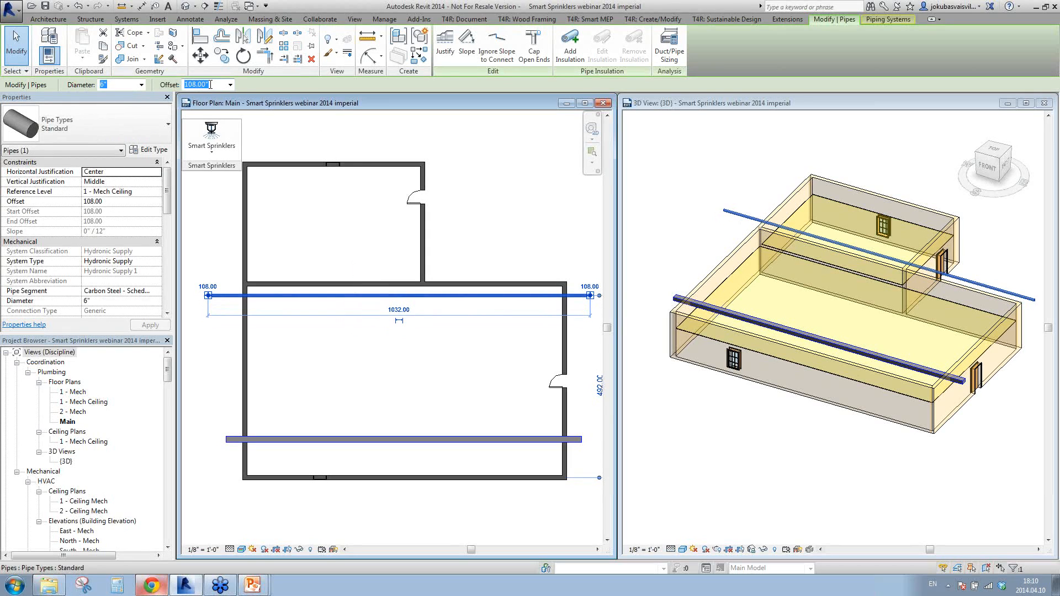
type("110")
key("Return")
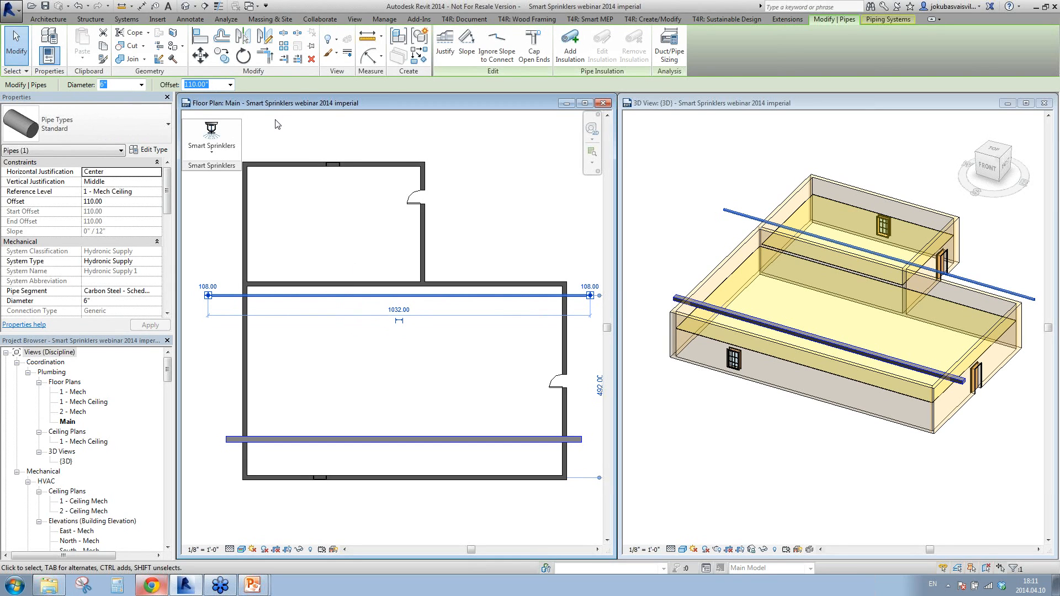
- Set the pipe's reference level to Level 1 and its offset from that level to 110"
left_click(158, 192)
left_click(130, 203)
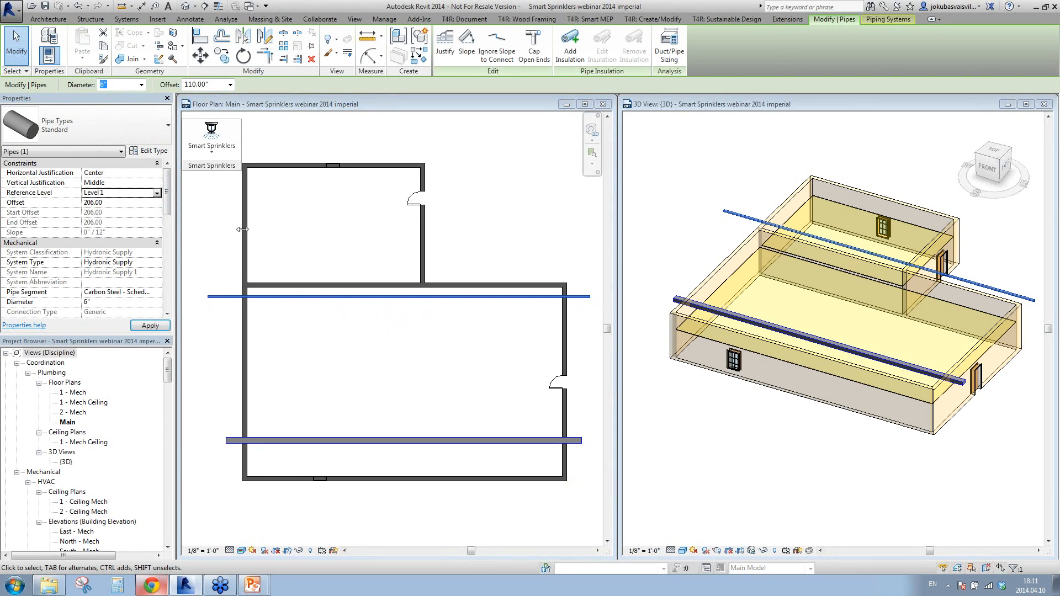
left_click(222, 85)
type("110")
key("Return")
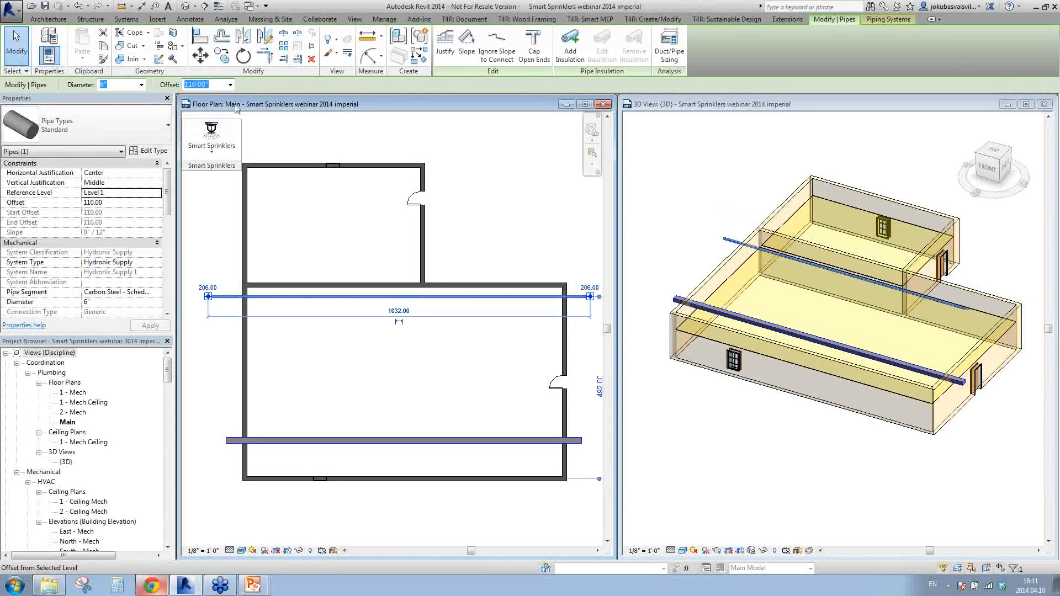
left_click(474, 225)
left_click(210, 148)
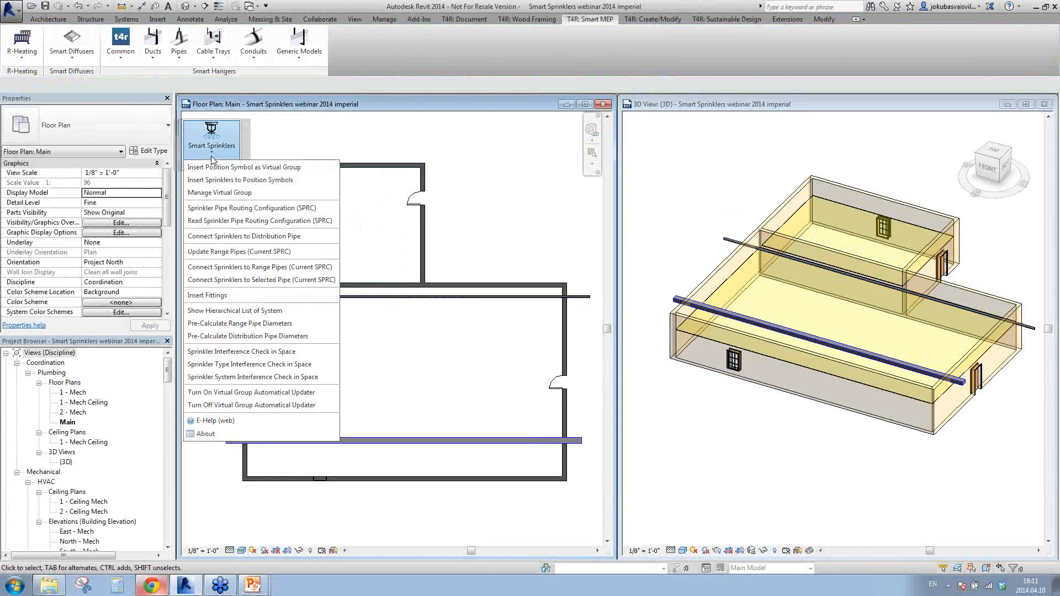
left_click(222, 167)
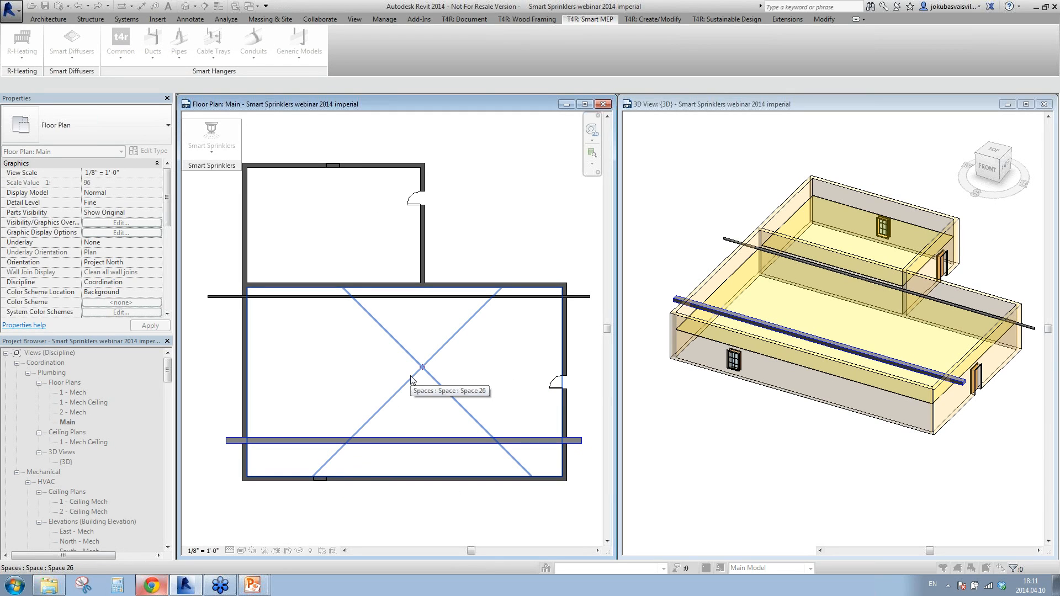
left_click(411, 380)
key("Return")
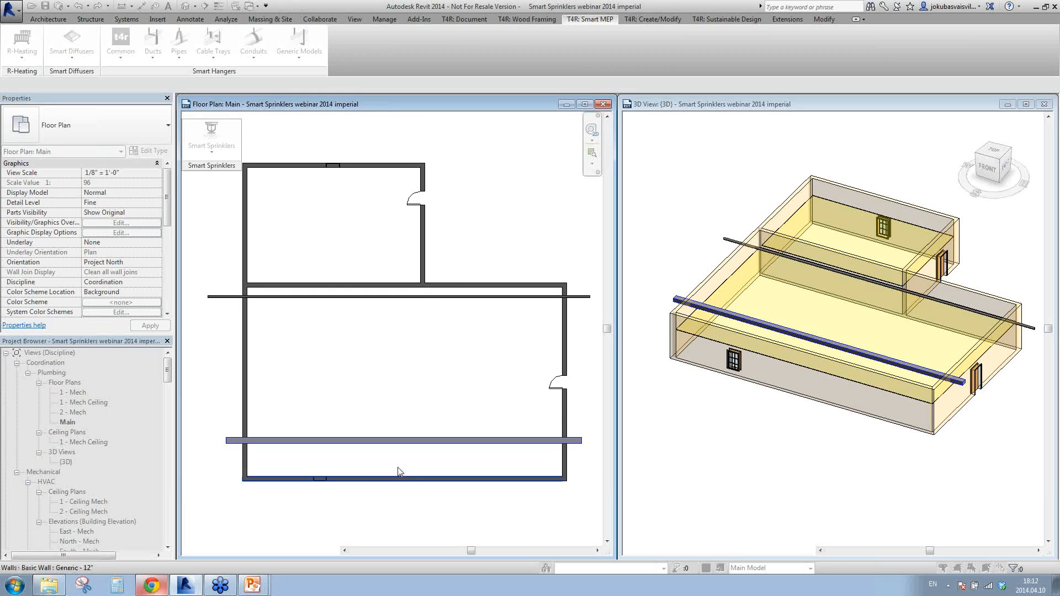
scroll(380, 488, "up", 3)
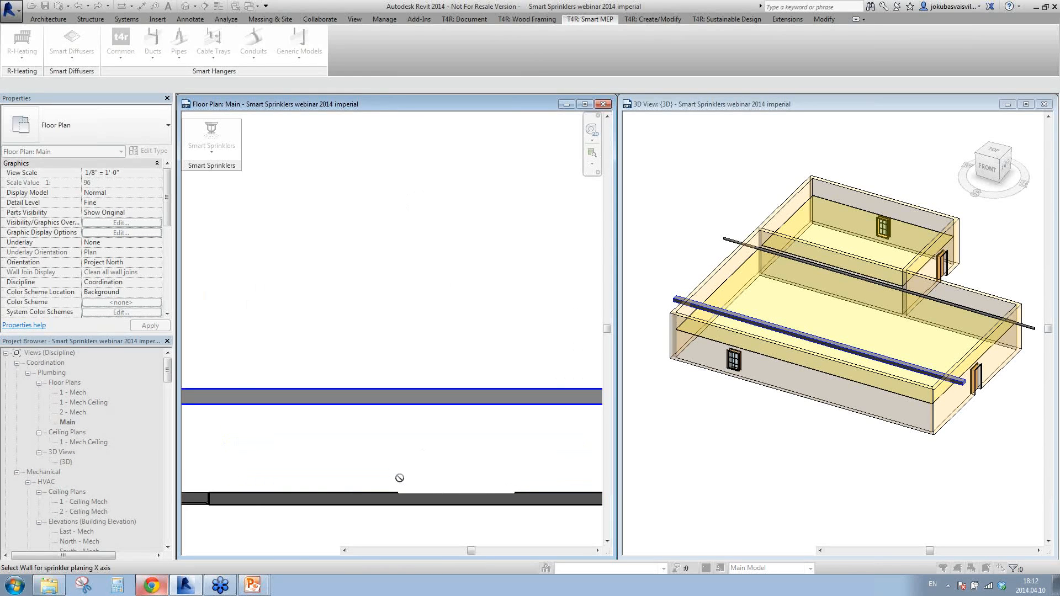
scroll(417, 430, "up", 4)
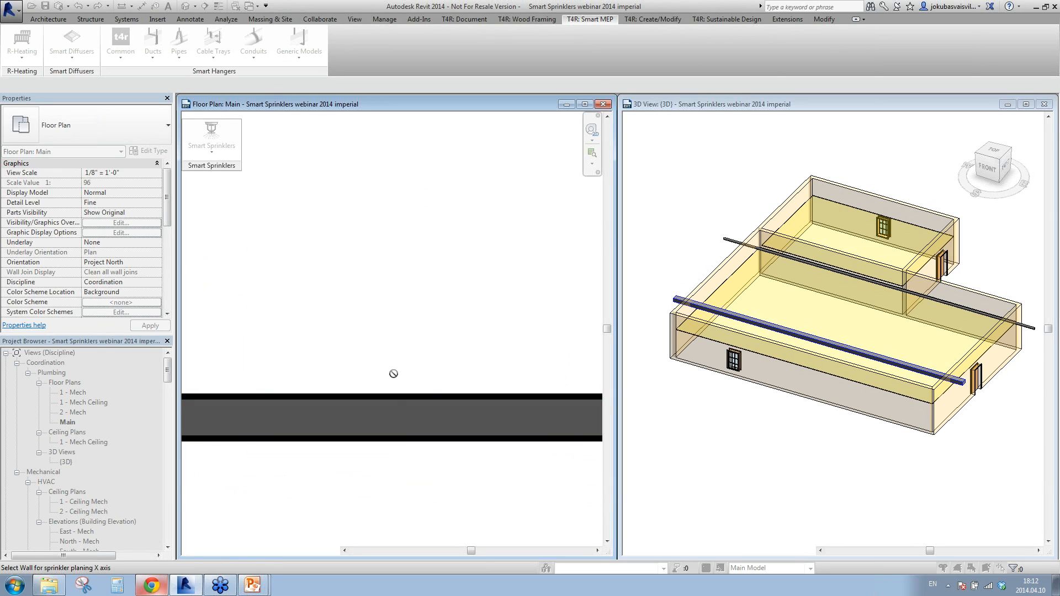
left_click(398, 396)
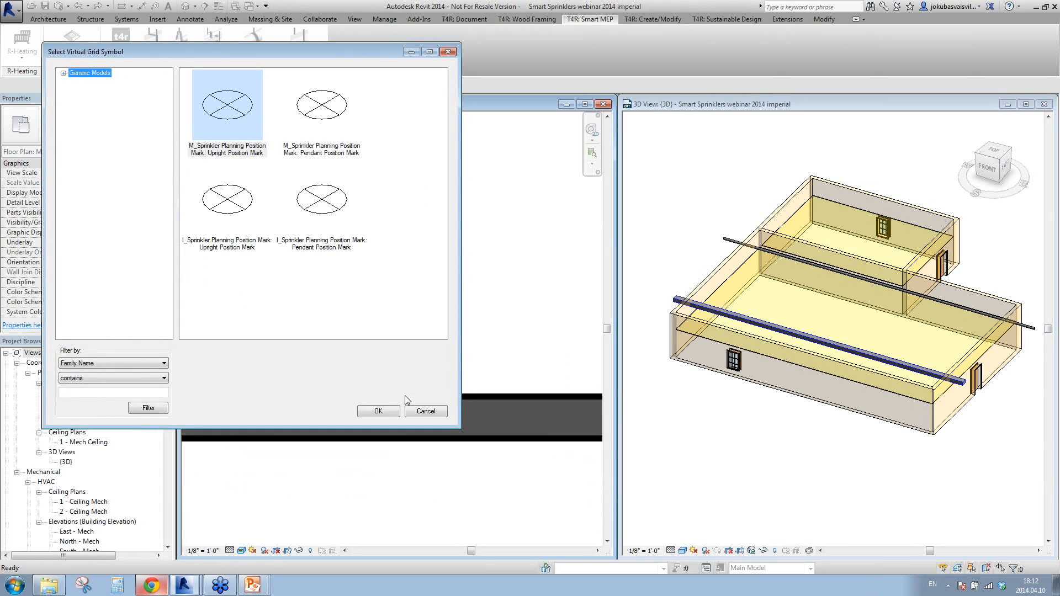
left_click(419, 413)
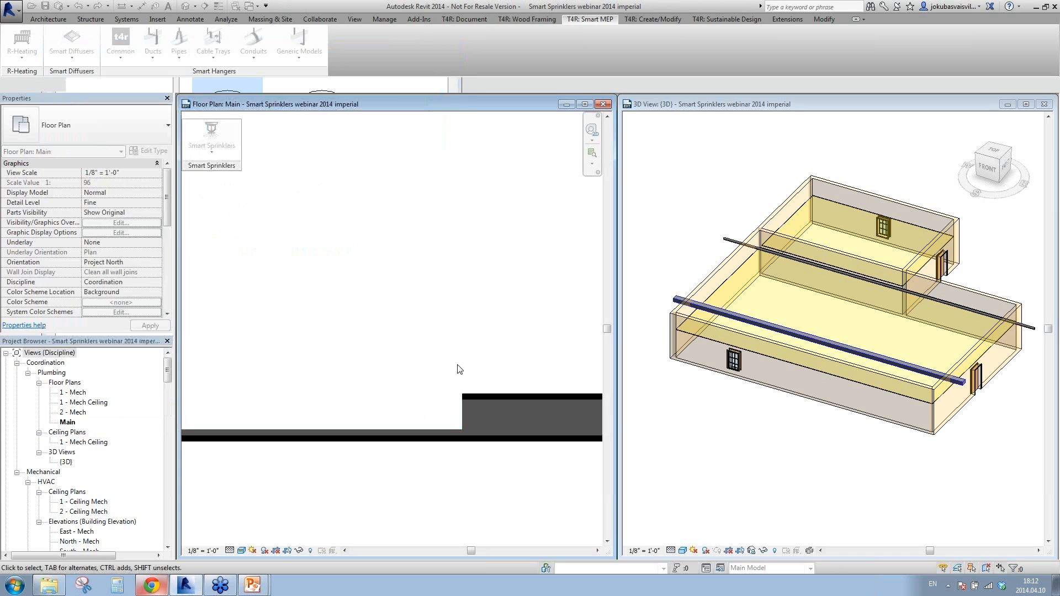
- Insert position symbols as a virtual group for the larger room's space, using its lower wall for the X axis
scroll(372, 362, "down", 8)
middle_click_drag(379, 352, 385, 376)
scroll(386, 376, "up", 5)
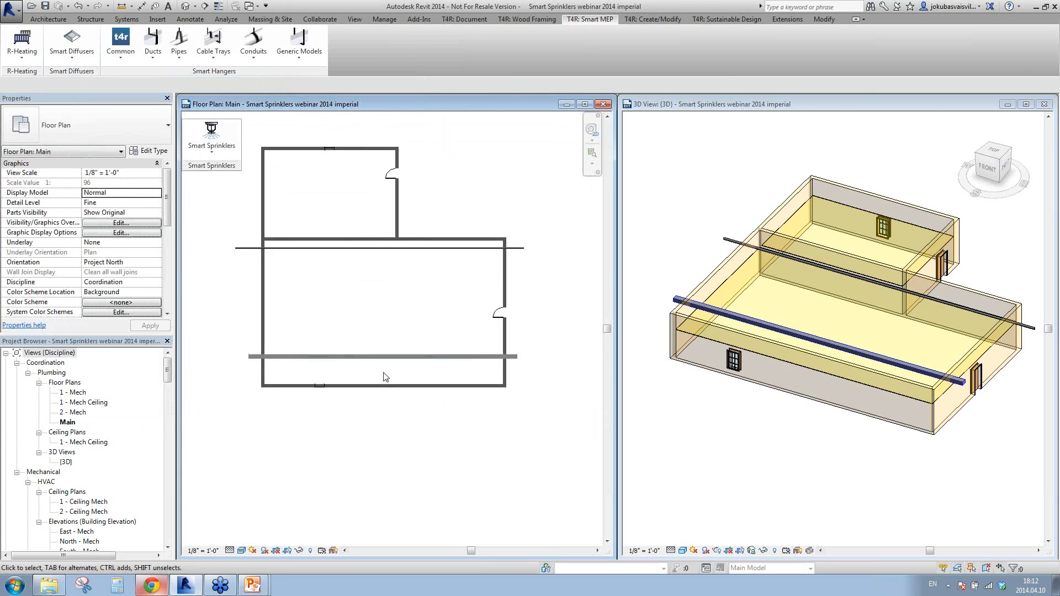
left_click(207, 146)
left_click(224, 169)
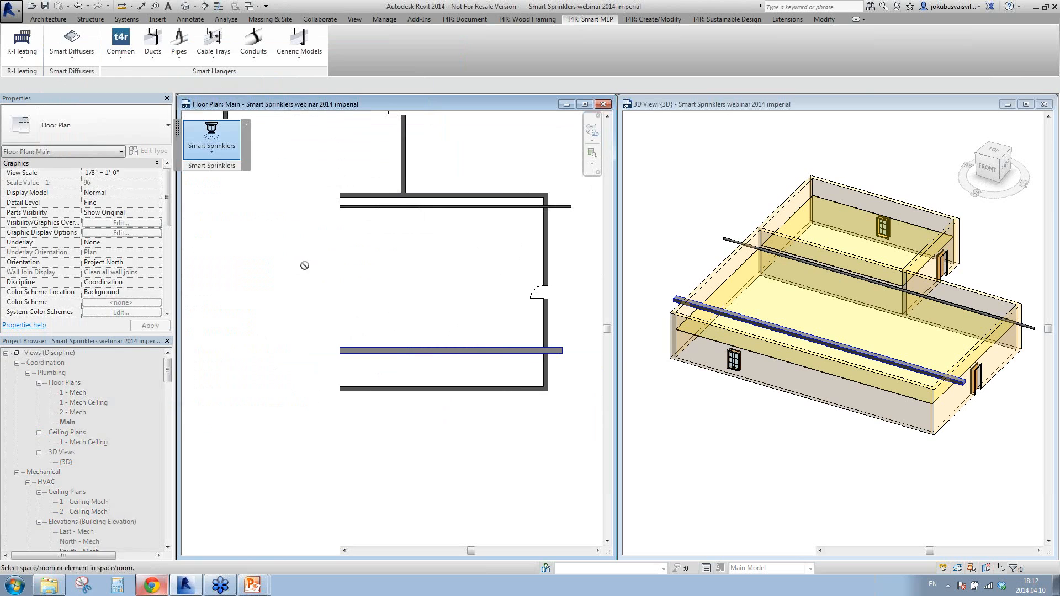
left_click(405, 277)
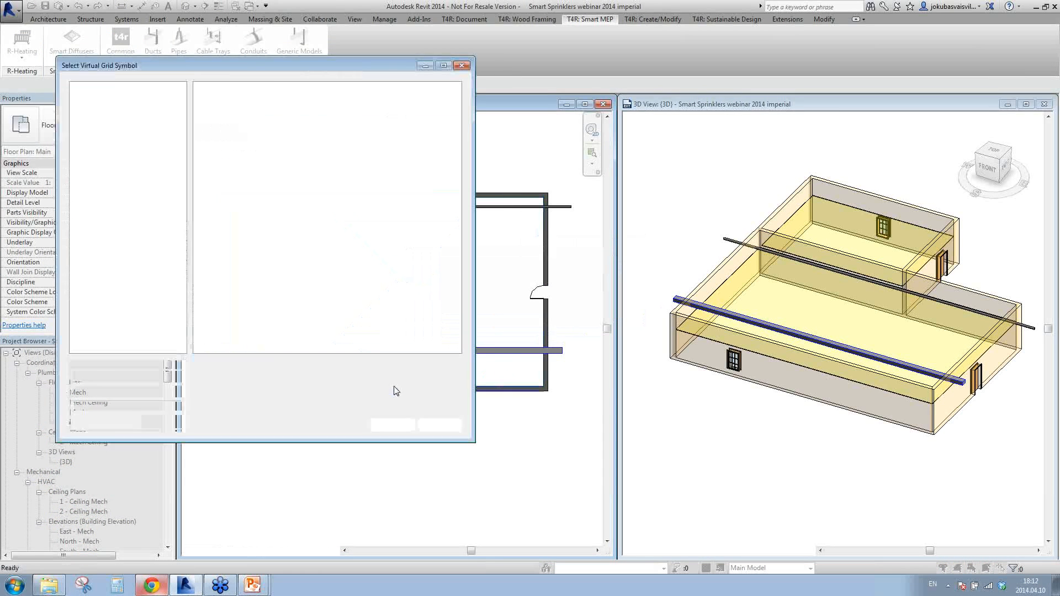
- Choose I_Sprinkler Planning Position Mark: Upright Position Mark as the virtual grid symbol
left_click_drag(326, 64, 836, 94)
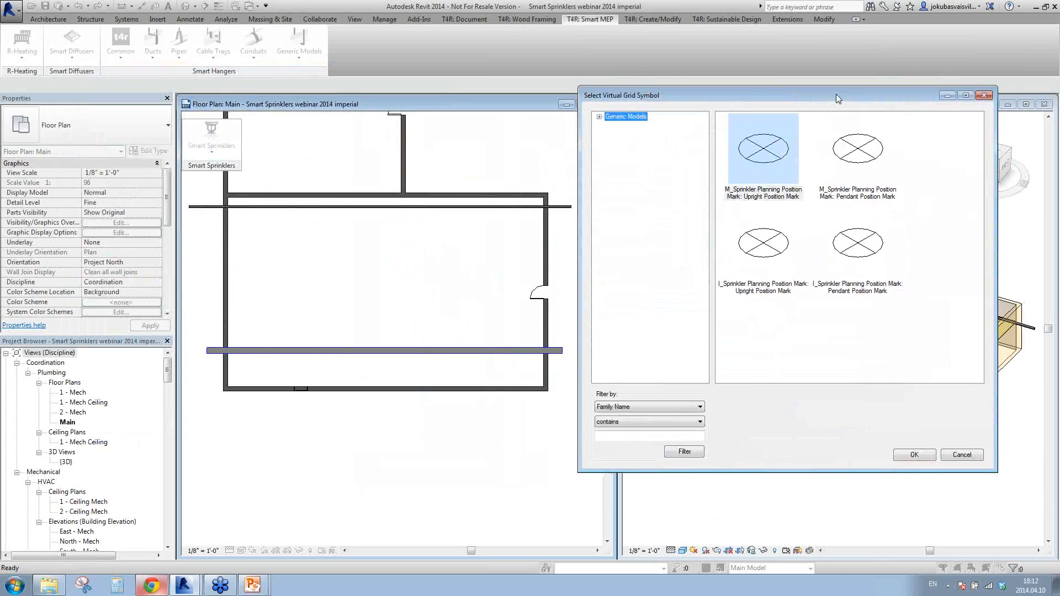
left_click(781, 257)
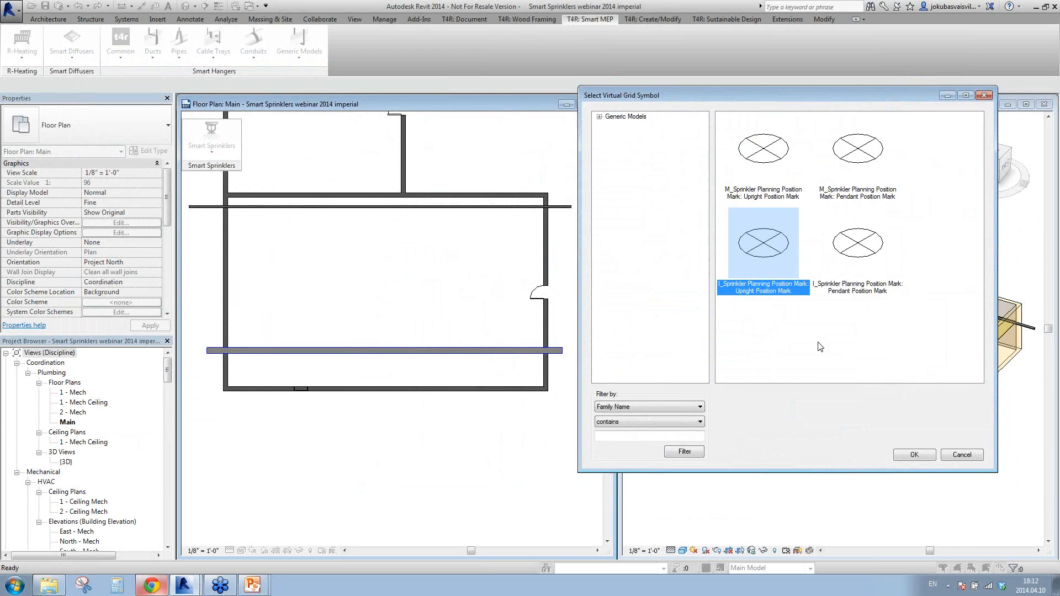
left_click(850, 299)
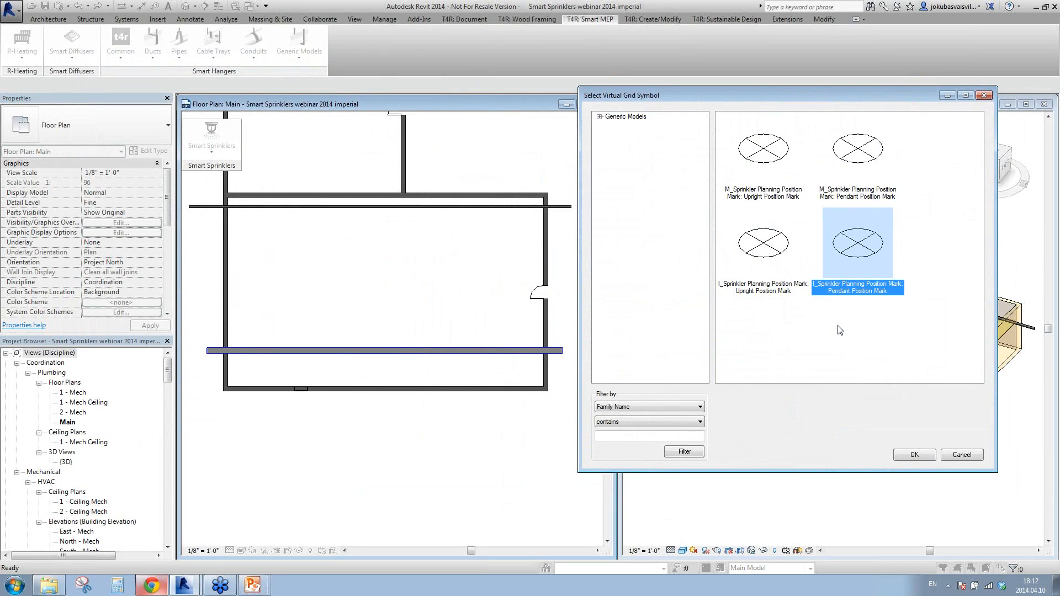
left_click(768, 250)
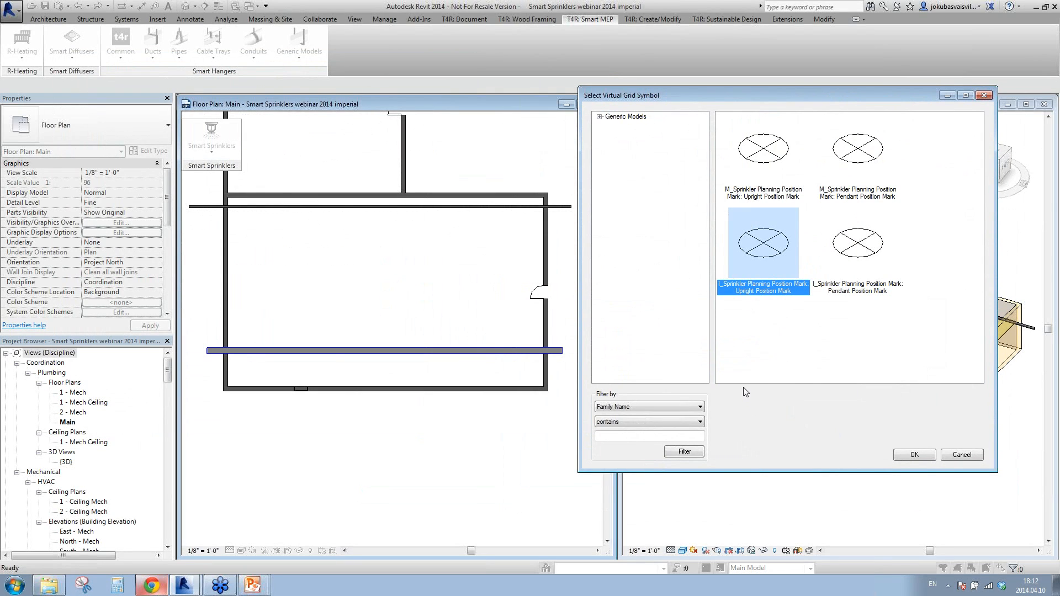
left_click(912, 455)
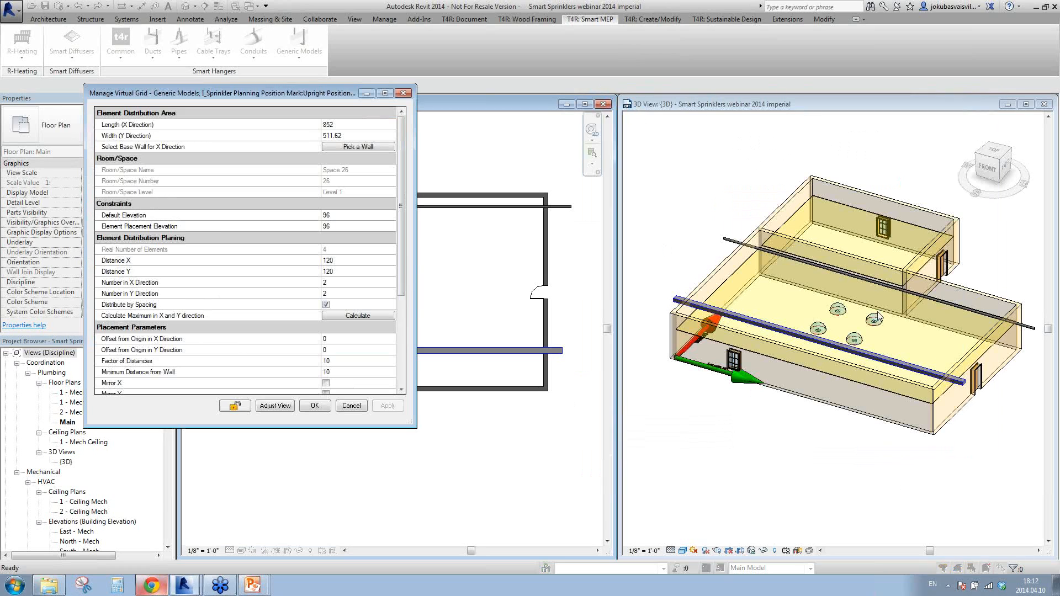
- Try the larger room's left wall as the grid's X direction base wall, and return to the lower wall
left_click_drag(301, 89, 813, 125)
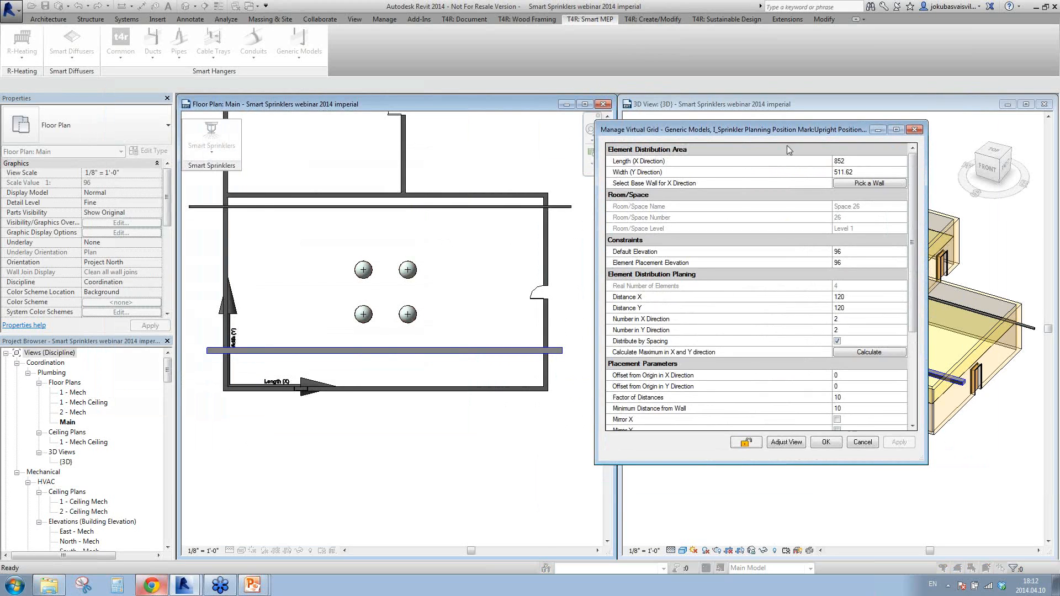
left_click(653, 163)
left_click(863, 173, "shift")
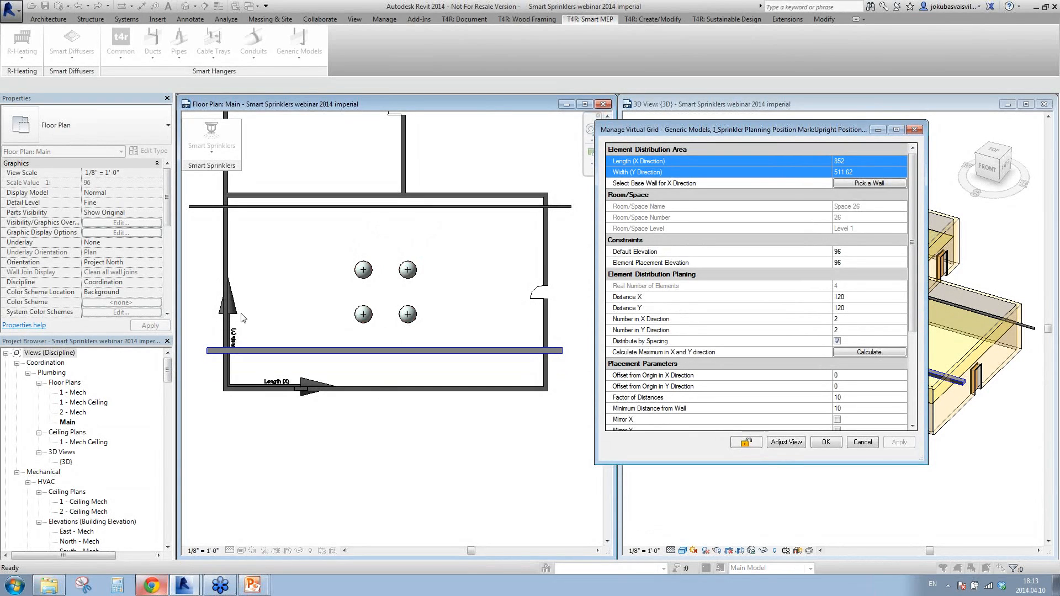
left_click(871, 184)
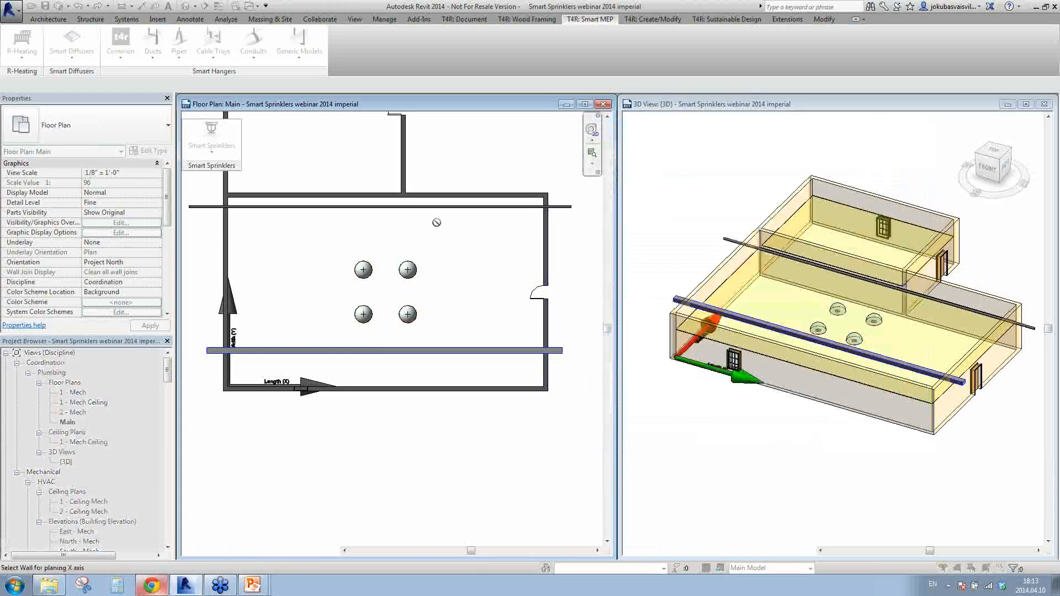
left_click(227, 233)
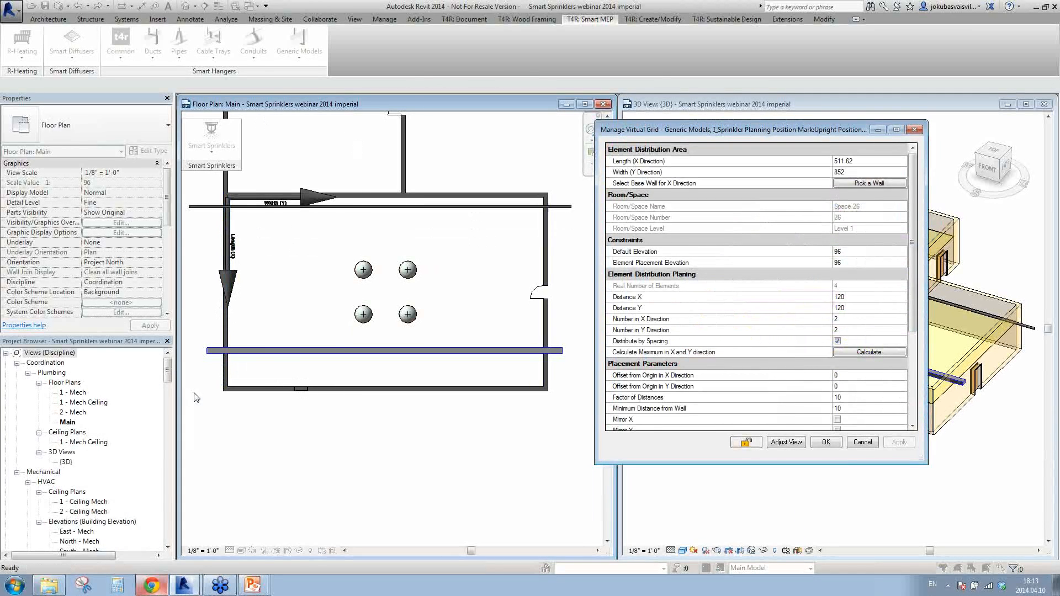
left_click(862, 185)
left_click(256, 389)
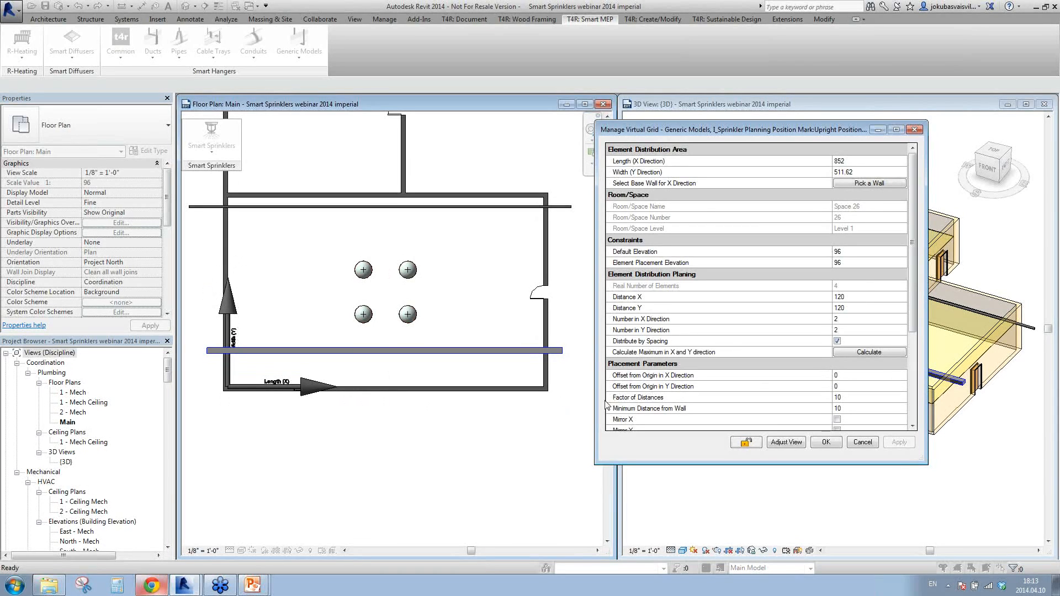
- Review the room/space name and number in the virtual grid settings
left_click(650, 206)
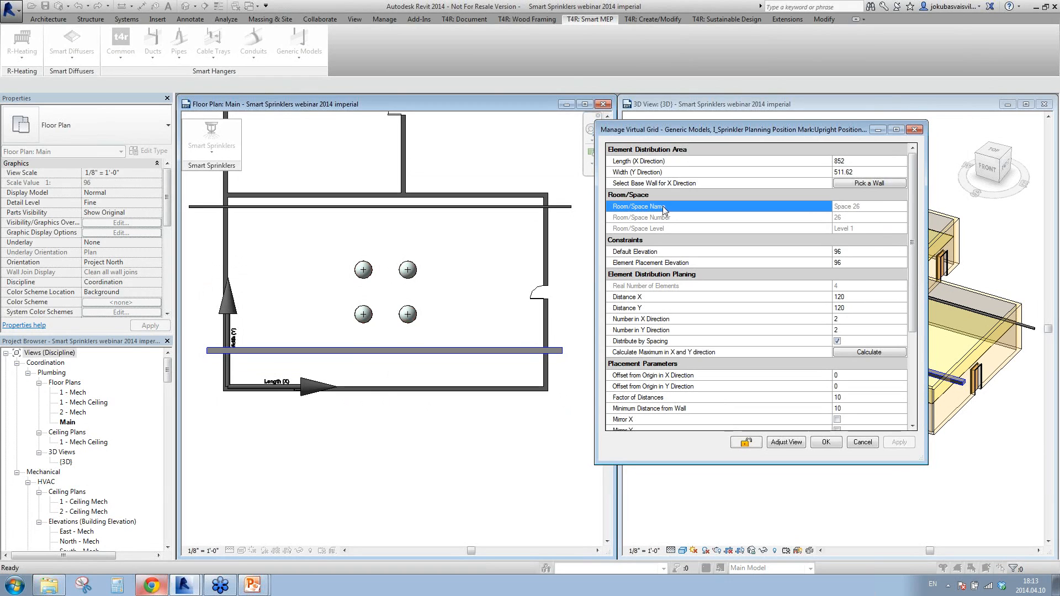
left_click(884, 208)
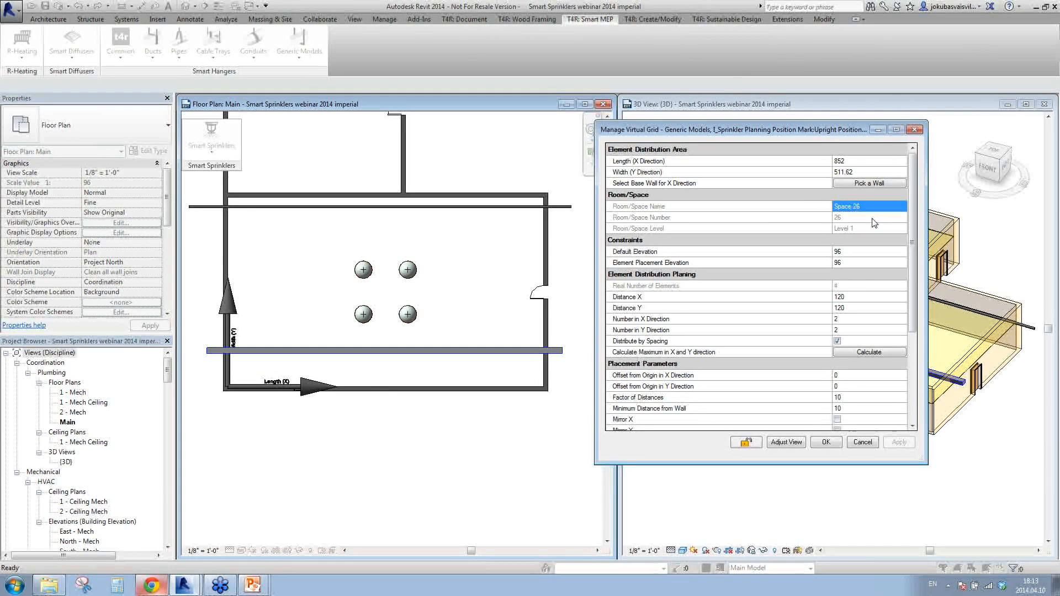
left_click(873, 219)
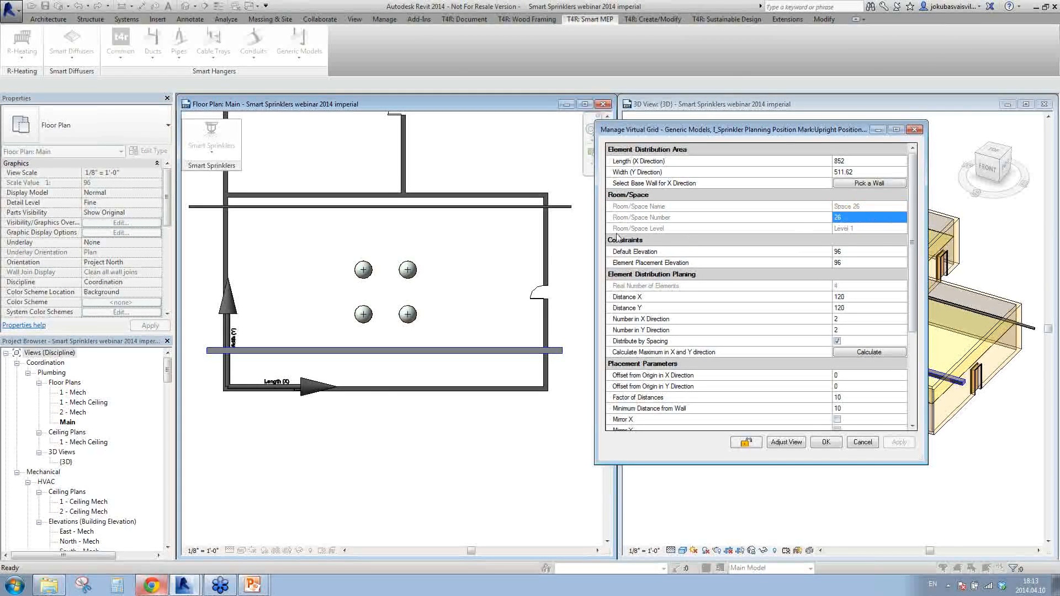
- Set the virtual grid's element placement elevation to 120
left_click(854, 227)
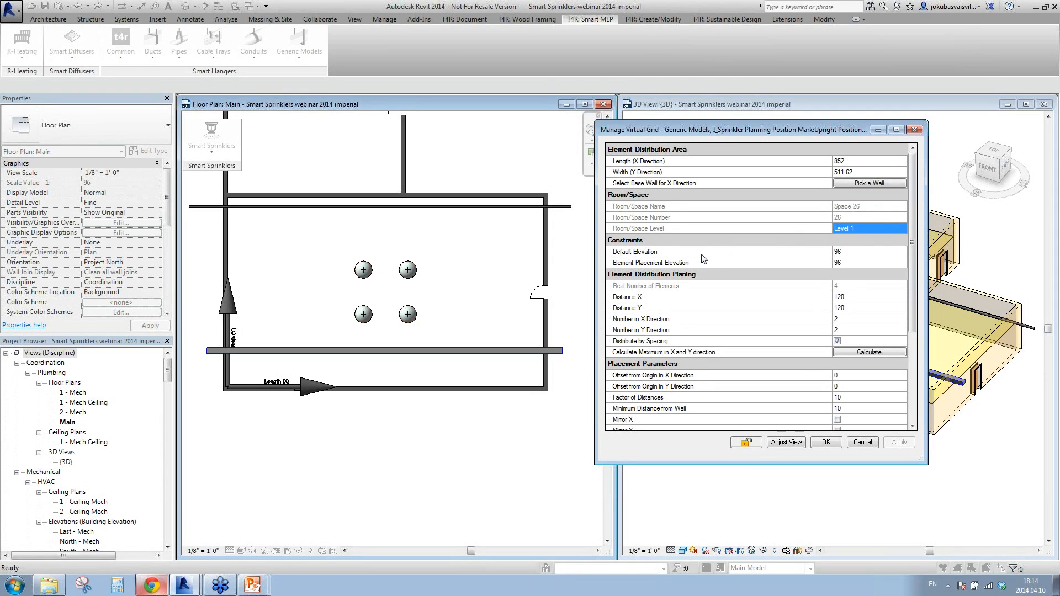
left_click(853, 263)
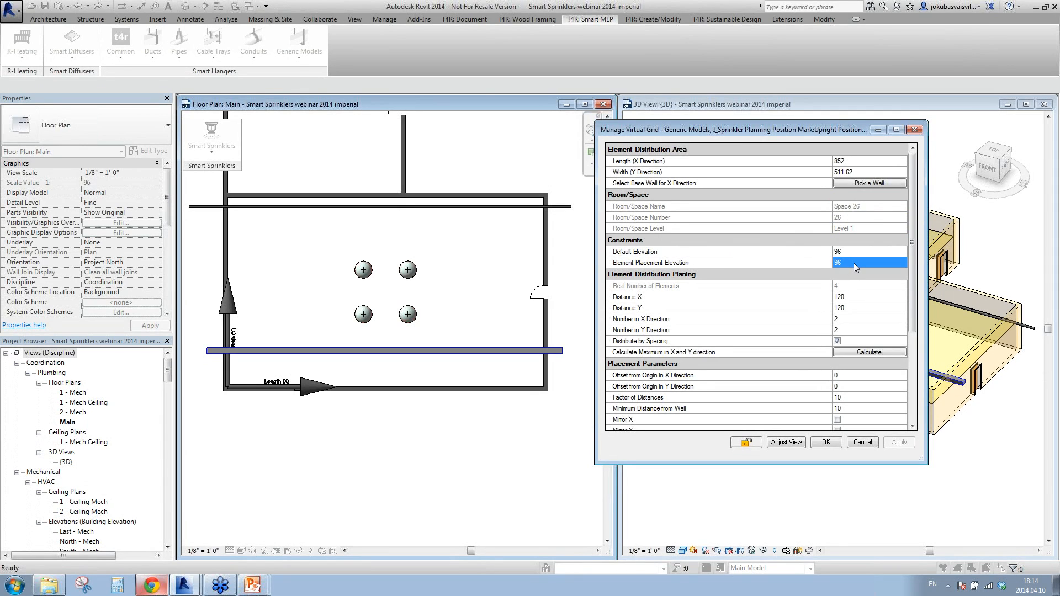
type("120")
left_click(838, 263)
left_click(670, 291)
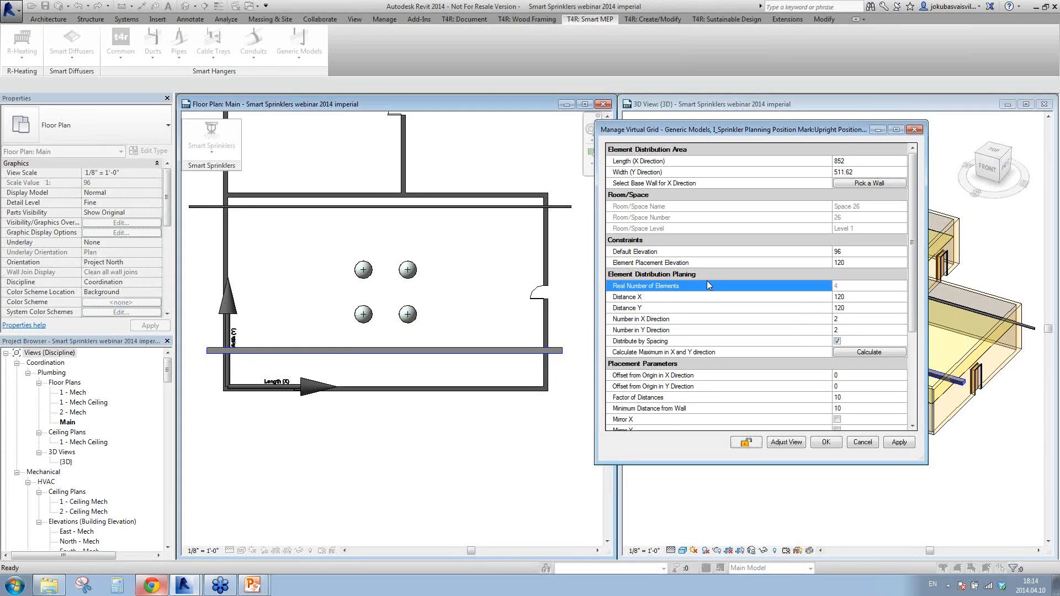
- Try a Distance X of 200, calculate the maximum number in X and Y direction, and apply it to the grid
left_click(836, 286)
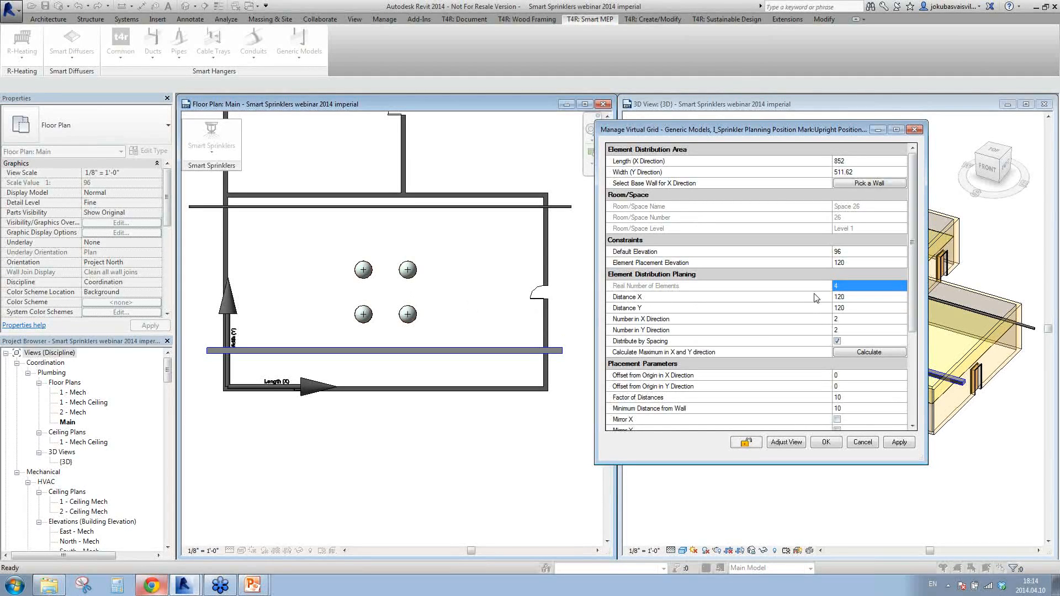
left_click(841, 298)
type("200")
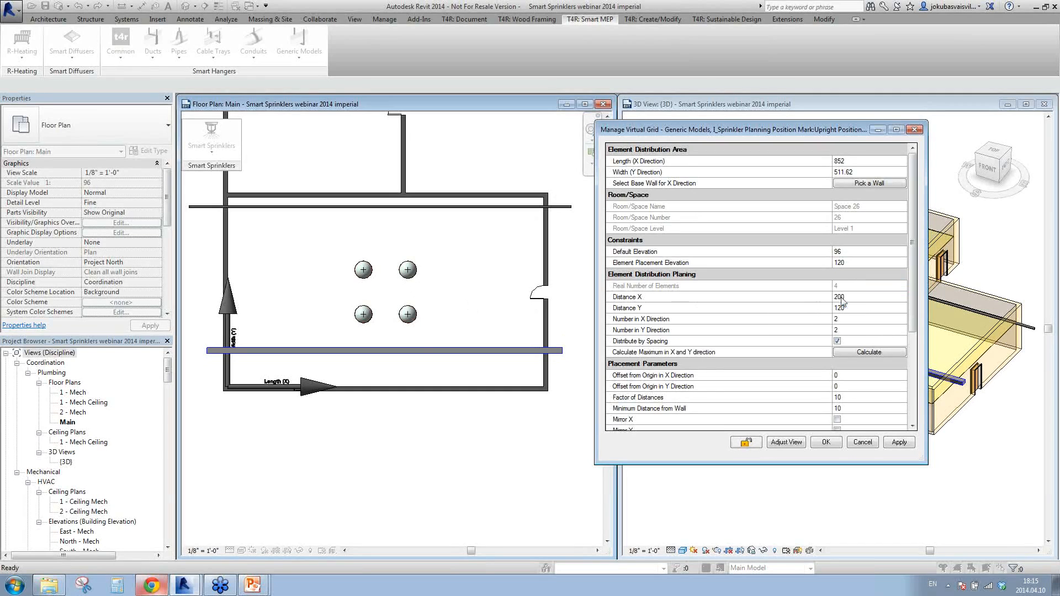
key("Return")
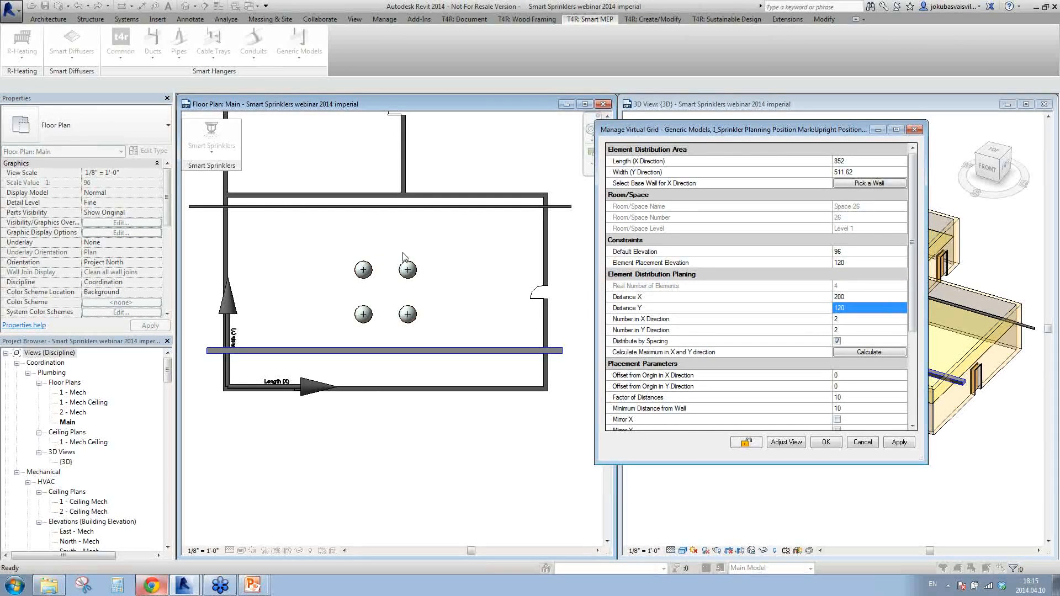
left_click(877, 354)
left_click(898, 440)
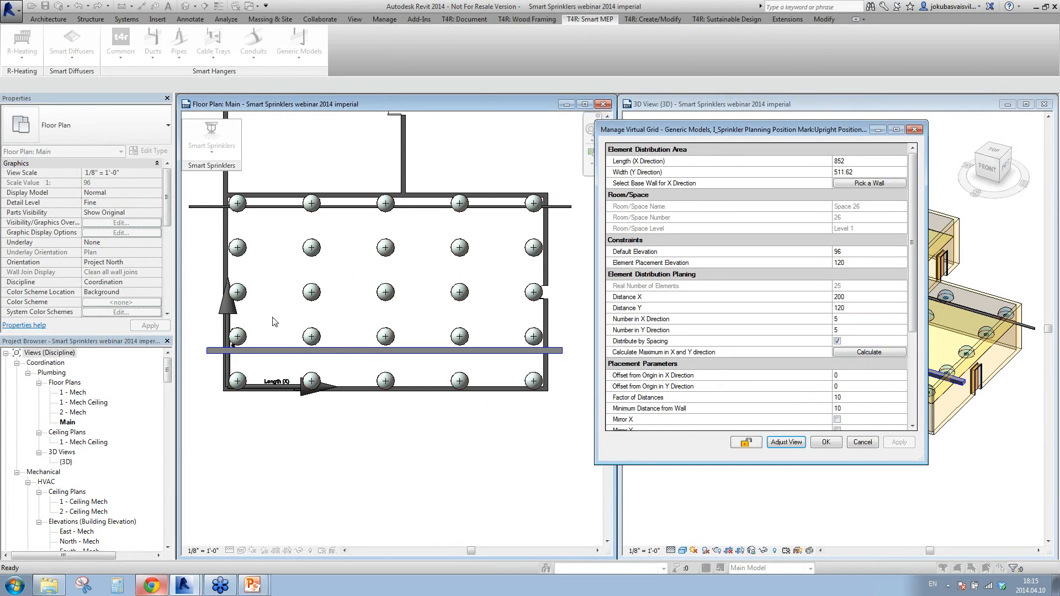
- Set Distance X to 120, recalculate the maximum number in X and Y direction, and apply it
left_click(852, 298)
type("120")
key("Return")
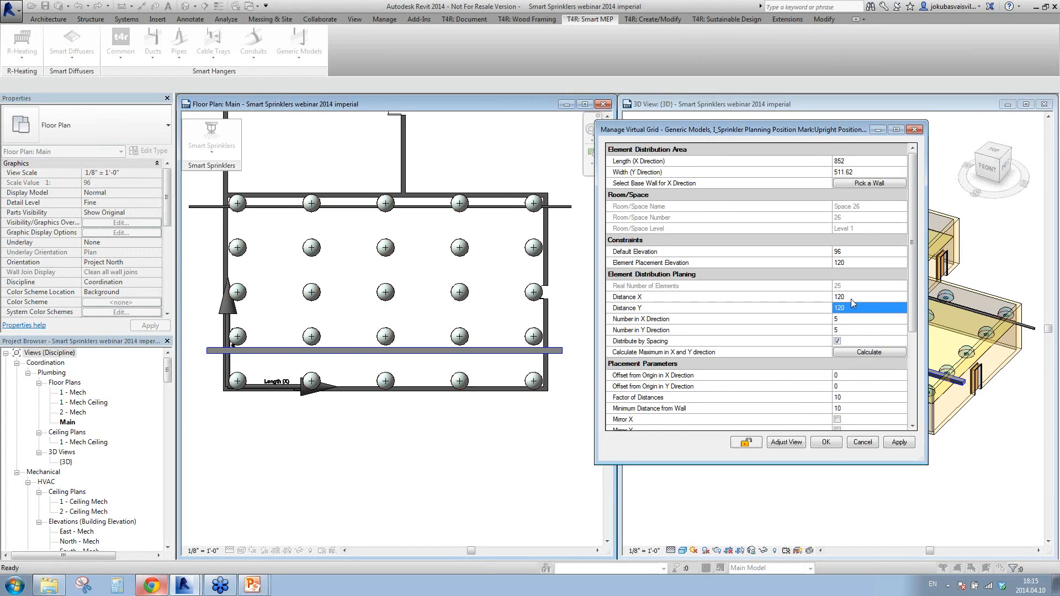
left_click(878, 355)
left_click(900, 443)
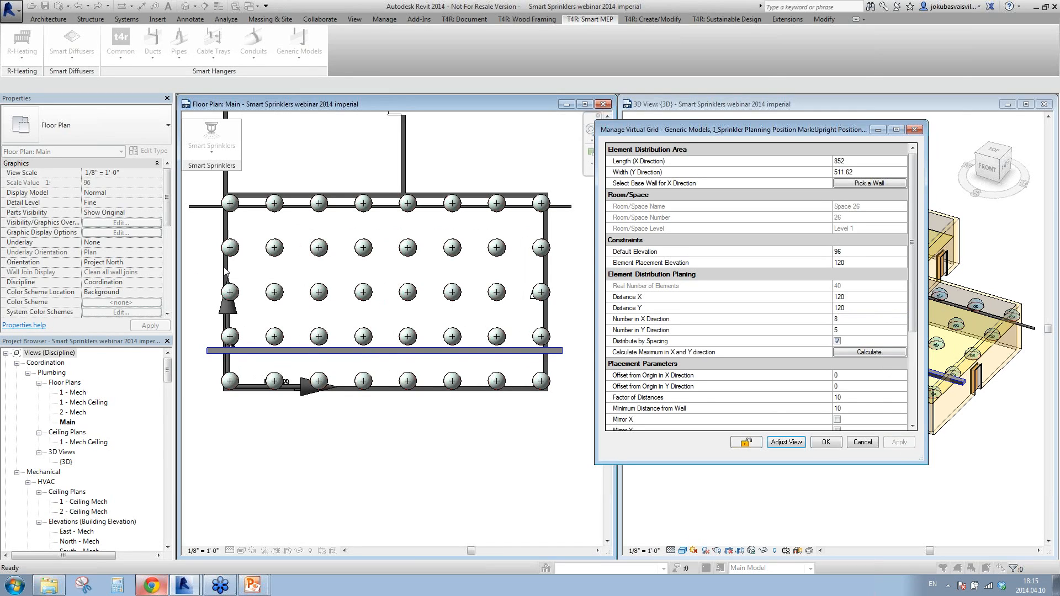
- Try limiting the grid to 5 elements in the X direction and apply the change
left_click(853, 308)
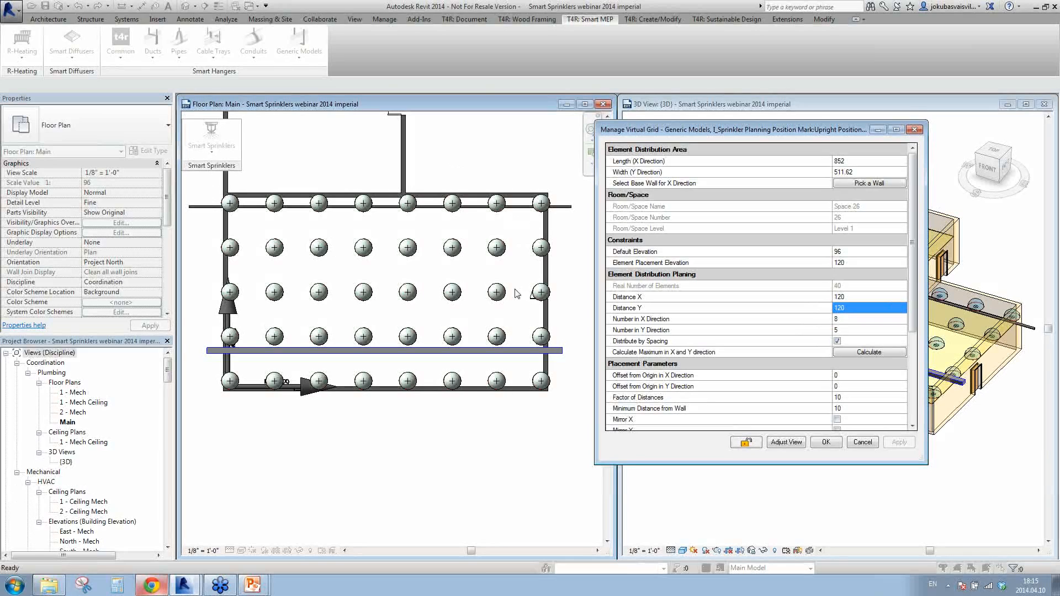
left_click(849, 319)
type("5")
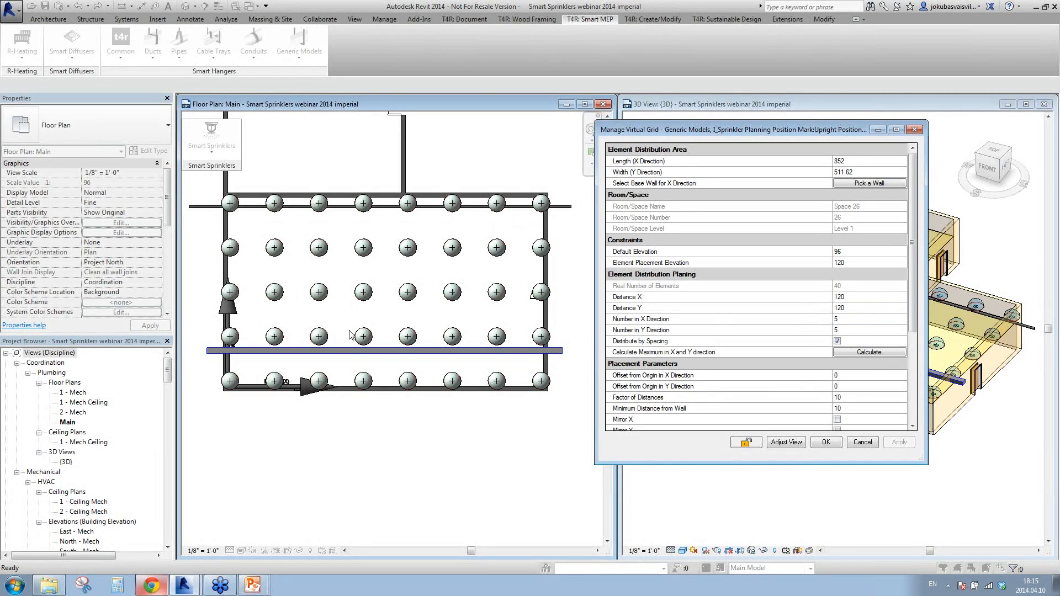
key("Return")
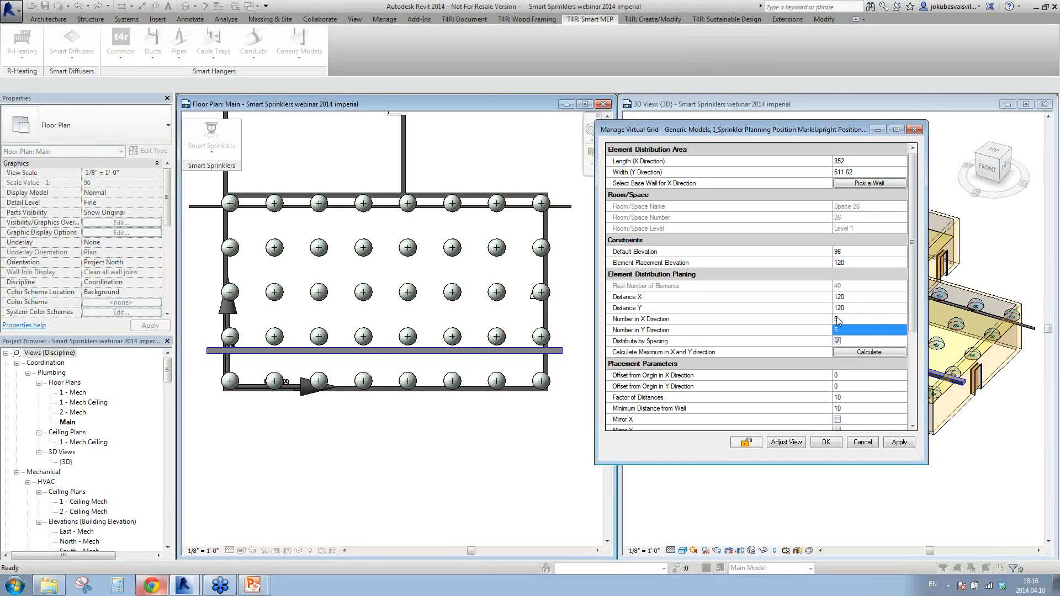
left_click(900, 442)
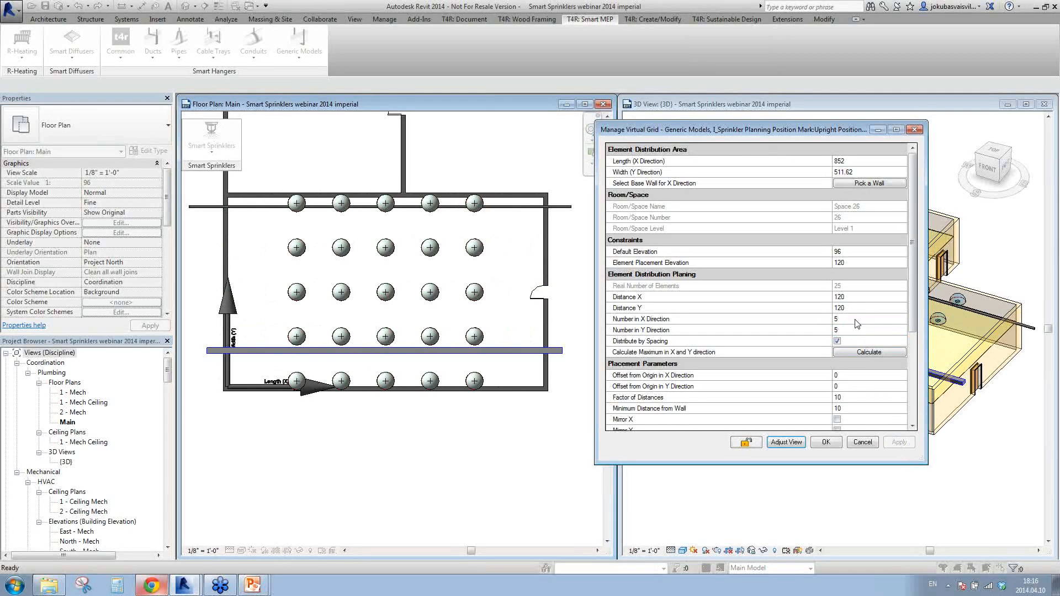
- Try distributing the elements by their number alone, with Distribute by Spacing disabled, and apply it
left_click_drag(854, 300, 862, 308)
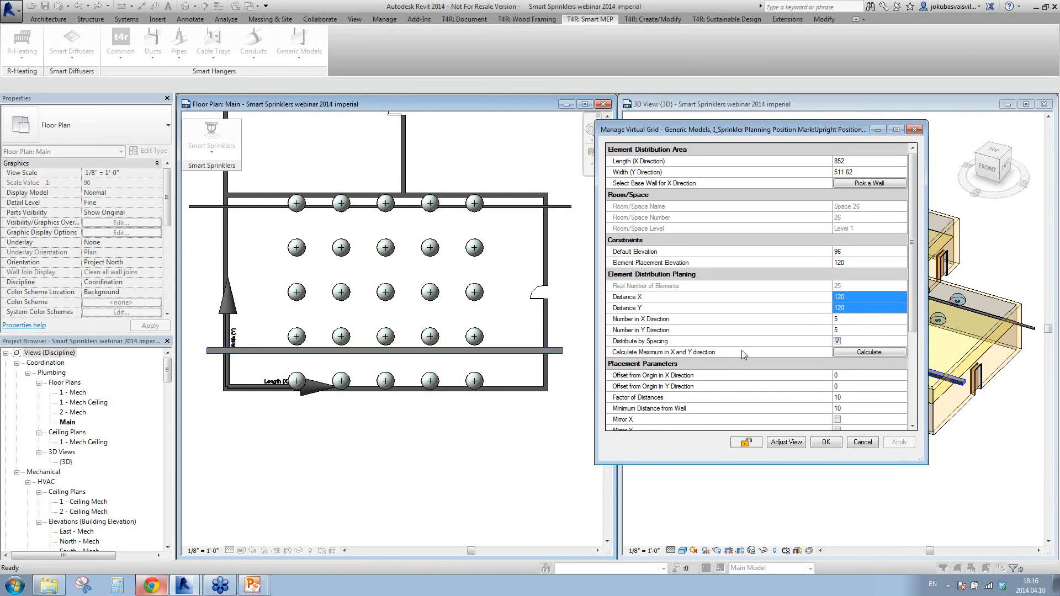
left_click(853, 322)
left_click(889, 330)
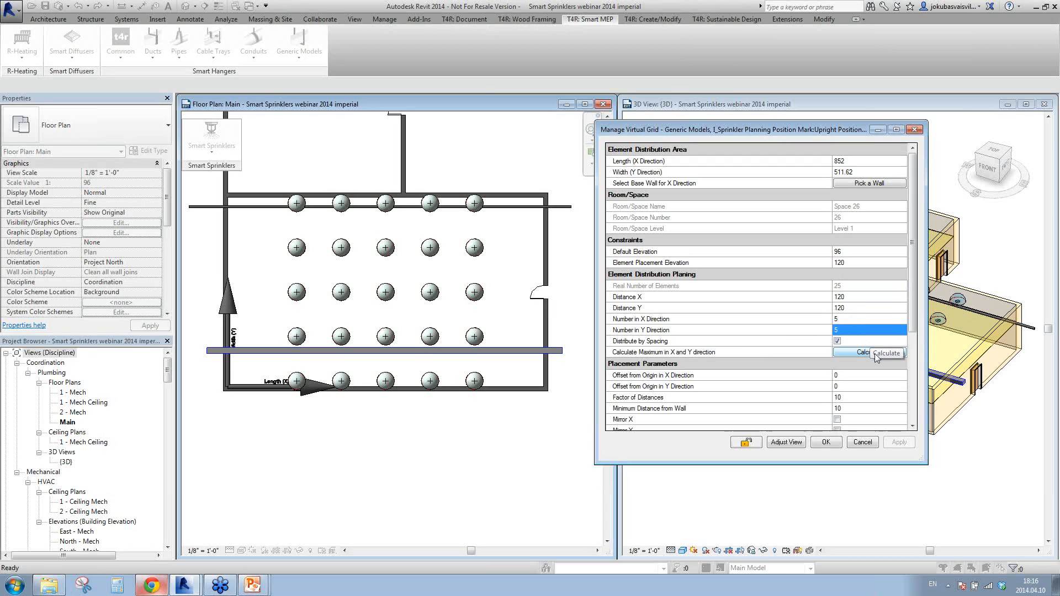
left_click(837, 341)
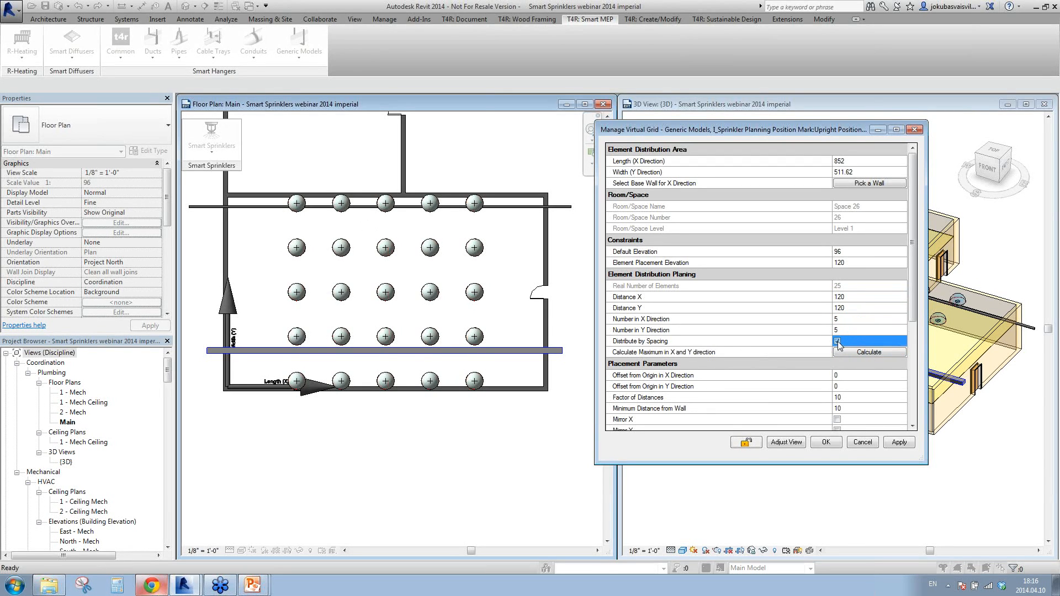
left_click(898, 443)
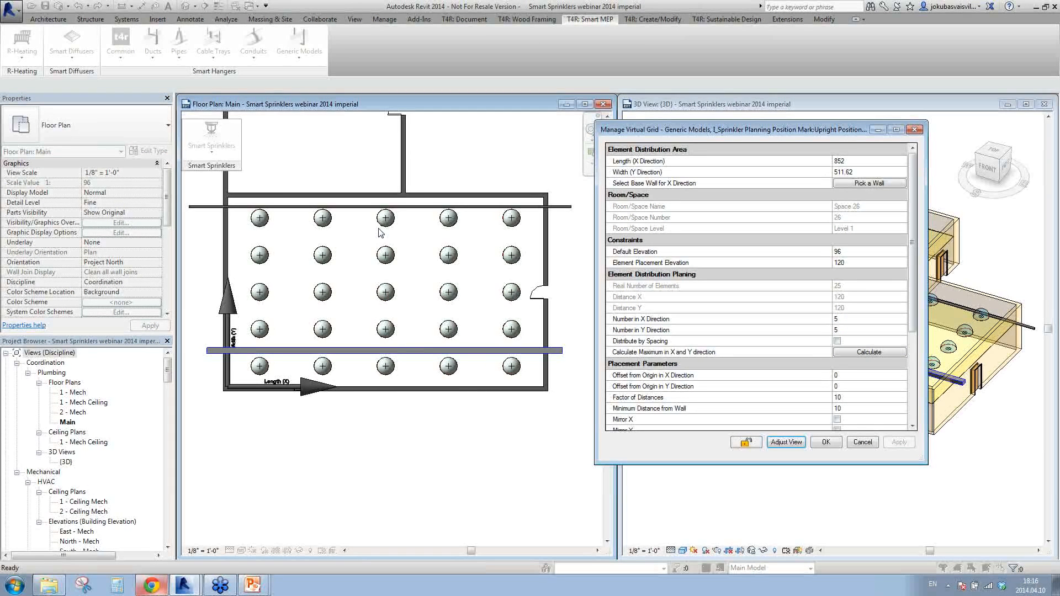
- Enable Distribute by Spacing again, calculate the maximum number in X and Y direction, and apply it to the grid
left_click(837, 341)
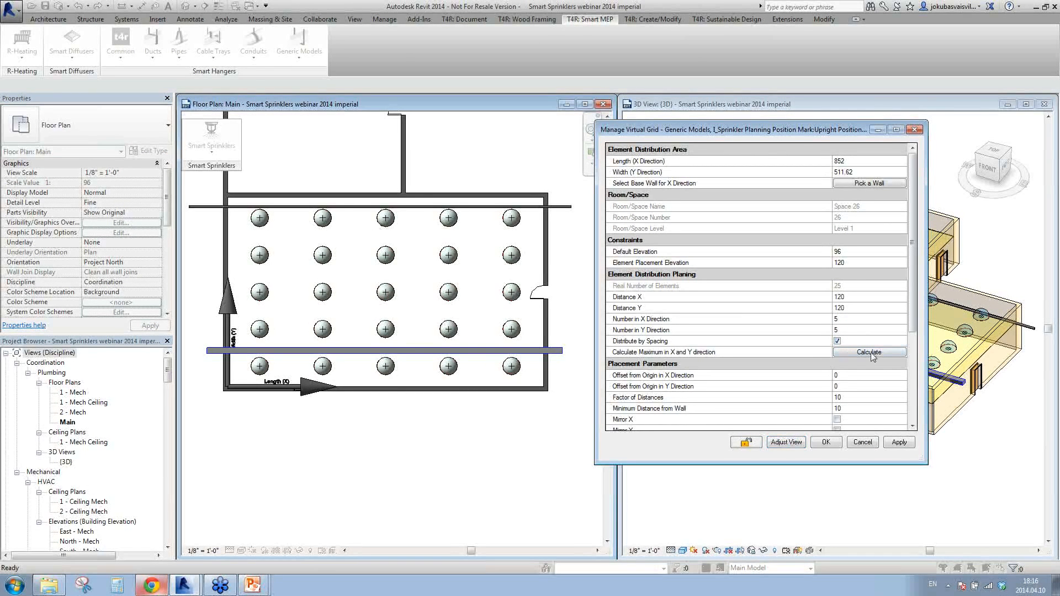
left_click(897, 444)
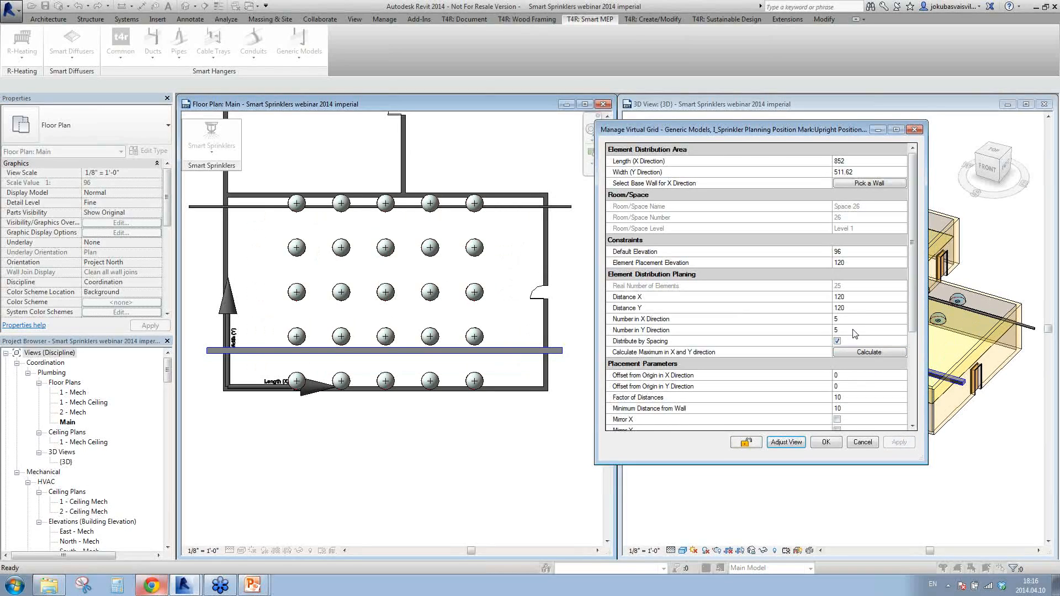
left_click(869, 352)
left_click(898, 443)
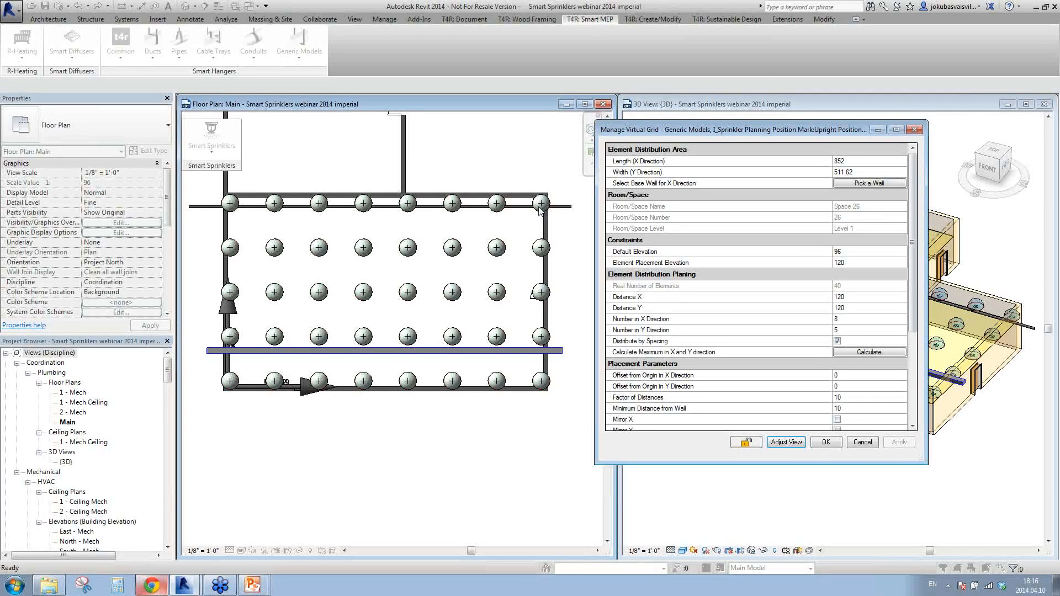
- Set the grid's offset from origin in the Y direction to 100 and apply it
left_click(848, 389)
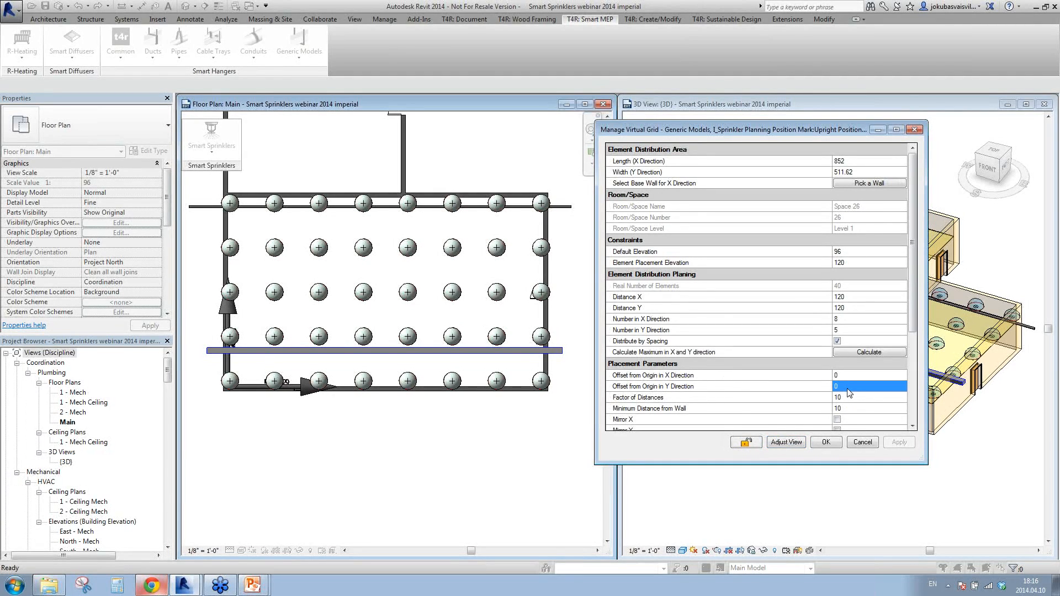
type("100")
key("Tab")
left_click(899, 442)
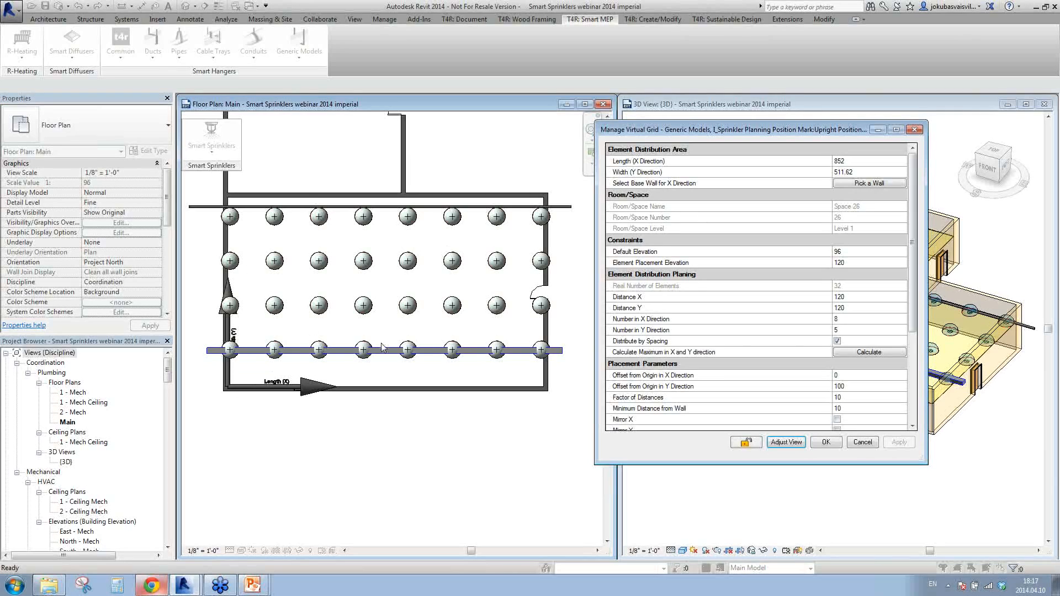
- Enable Mirror Y in the placement parameters and apply it to the virtual grid
left_click_drag(913, 319, 914, 350)
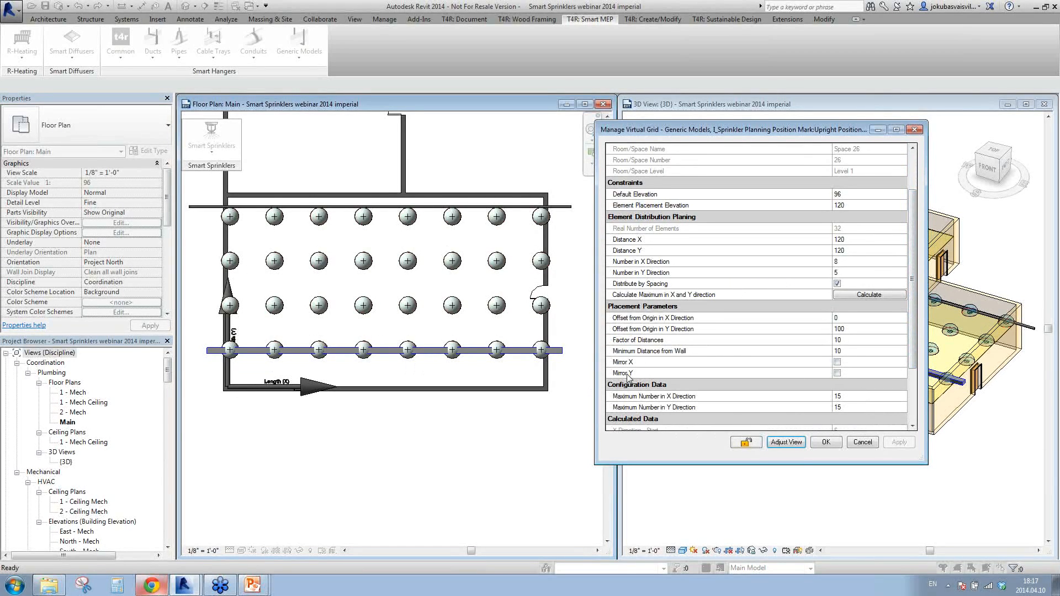
left_click(838, 374)
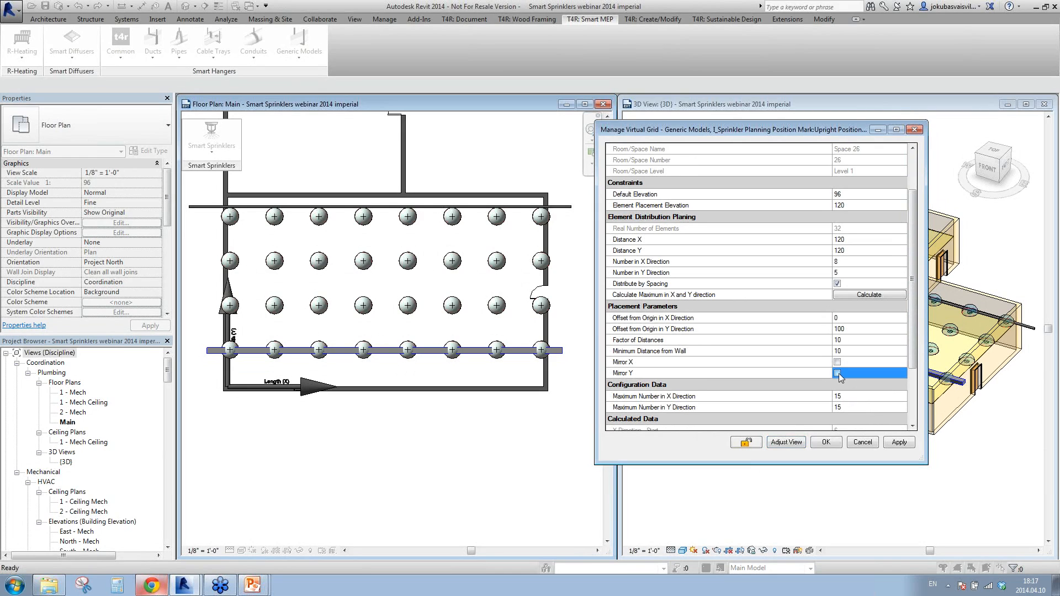
left_click(900, 442)
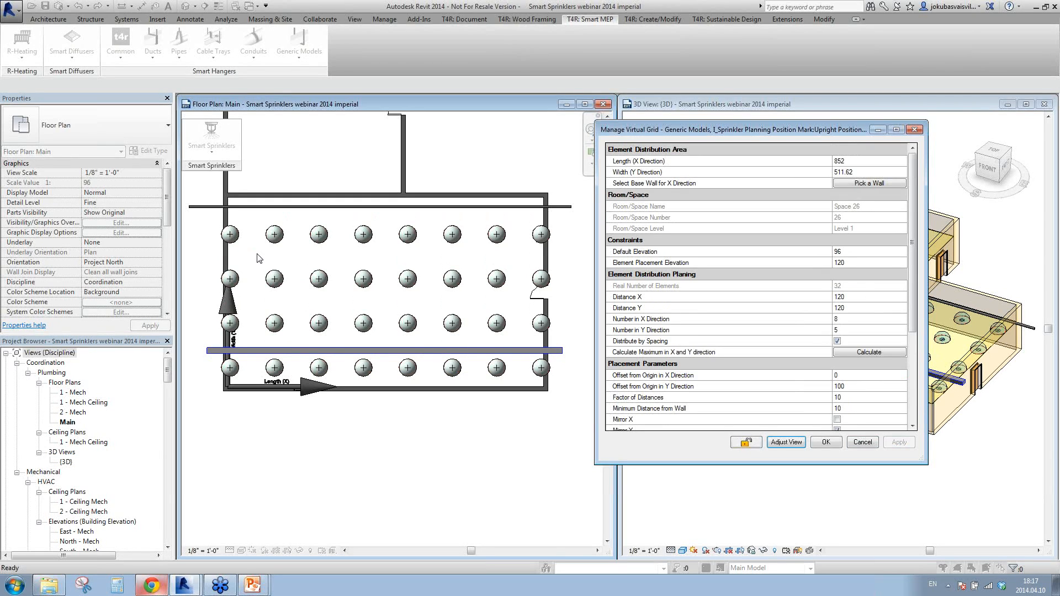
- Set the grid's minimum distance from wall to 50 and apply it
left_click(856, 397)
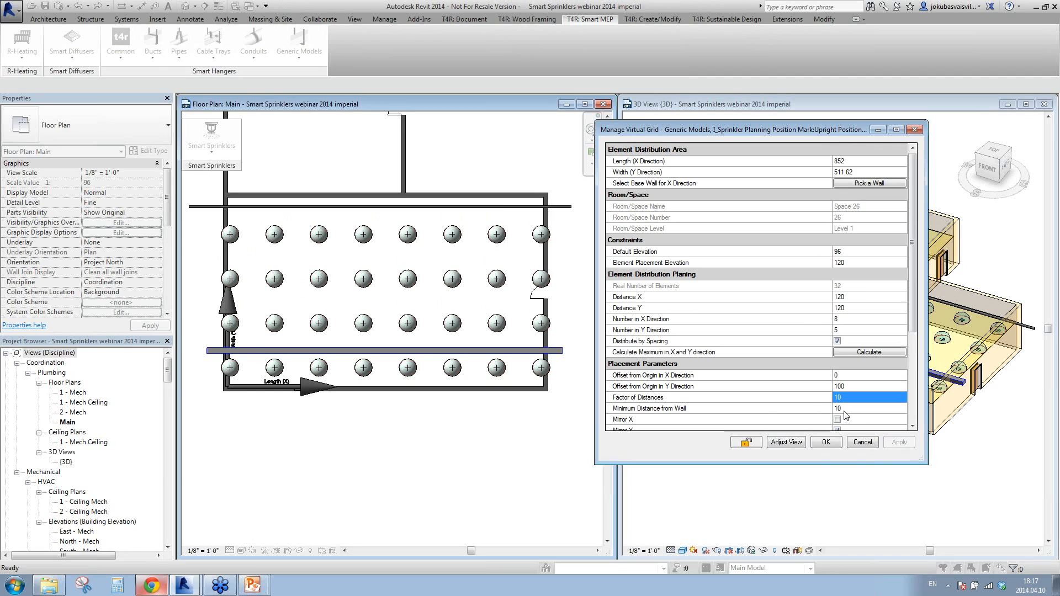
left_click(847, 414)
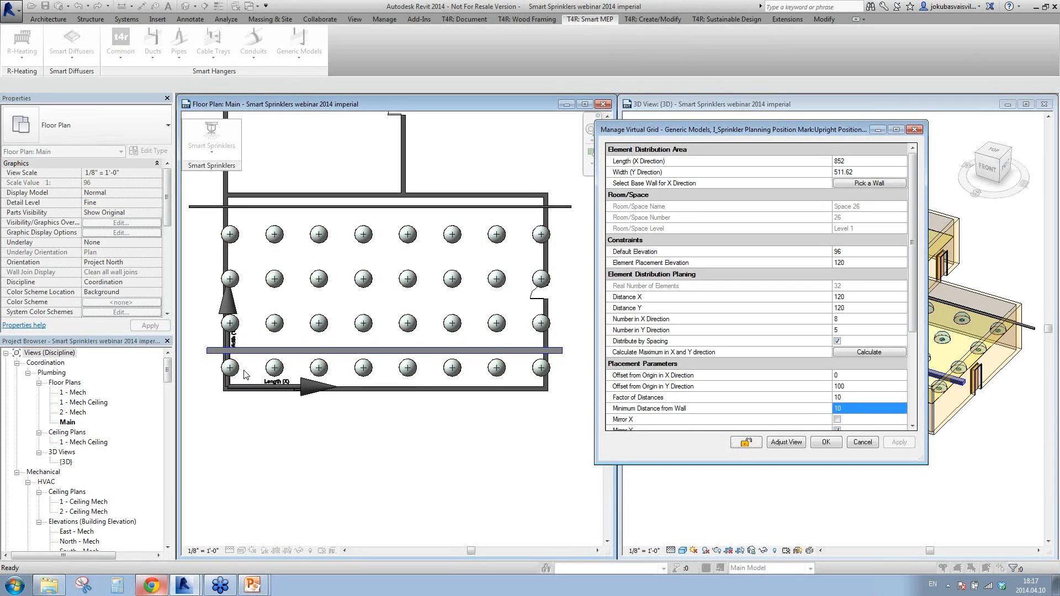
left_click(853, 410)
type("50")
key("Return")
left_click(849, 398)
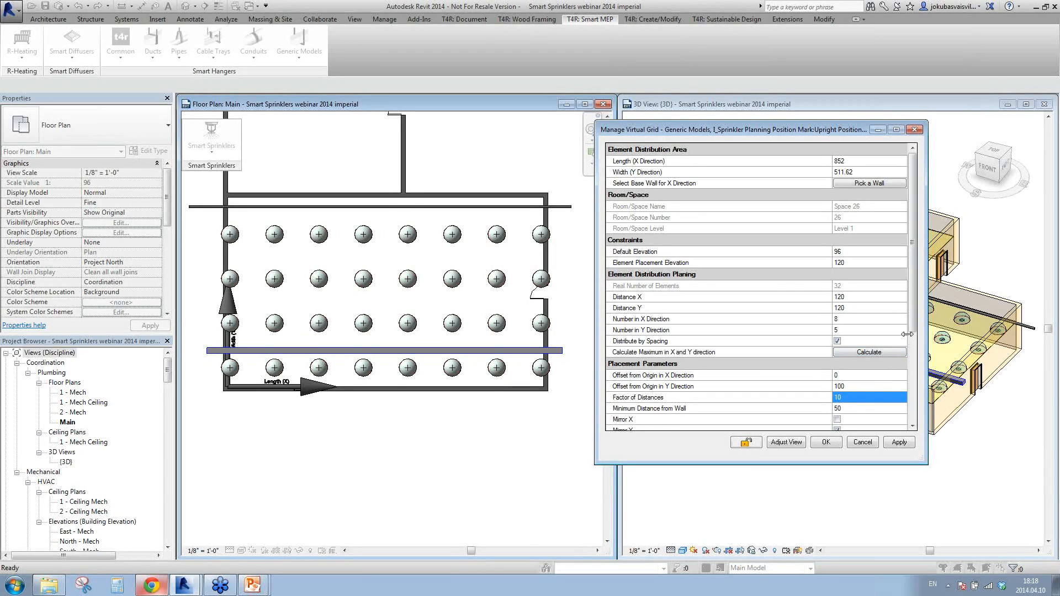
left_click(896, 442)
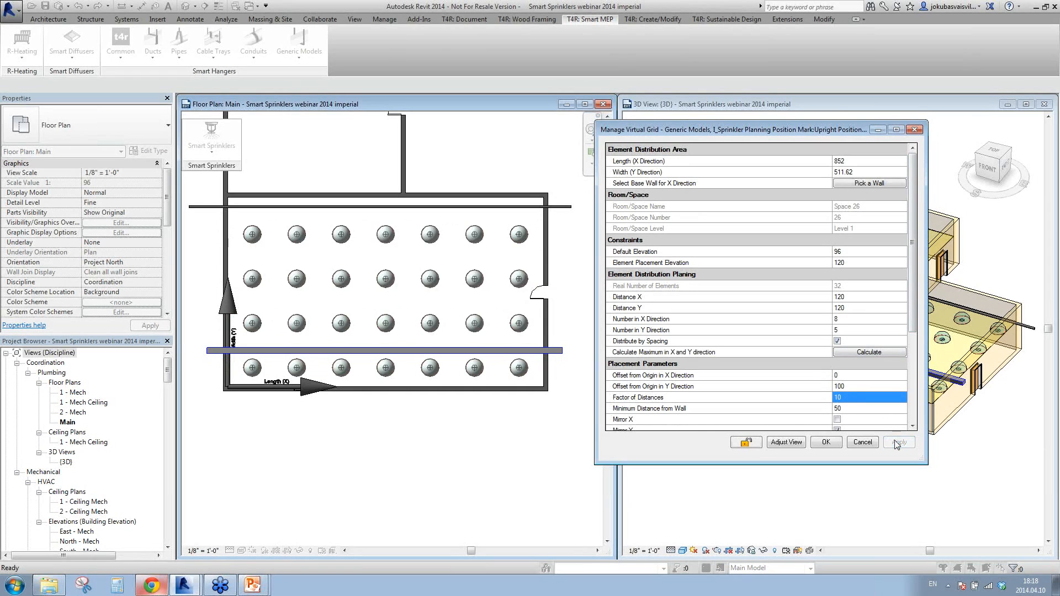
- Set the maximum number in the X direction to 3 in the configuration data and apply it
left_click(853, 409)
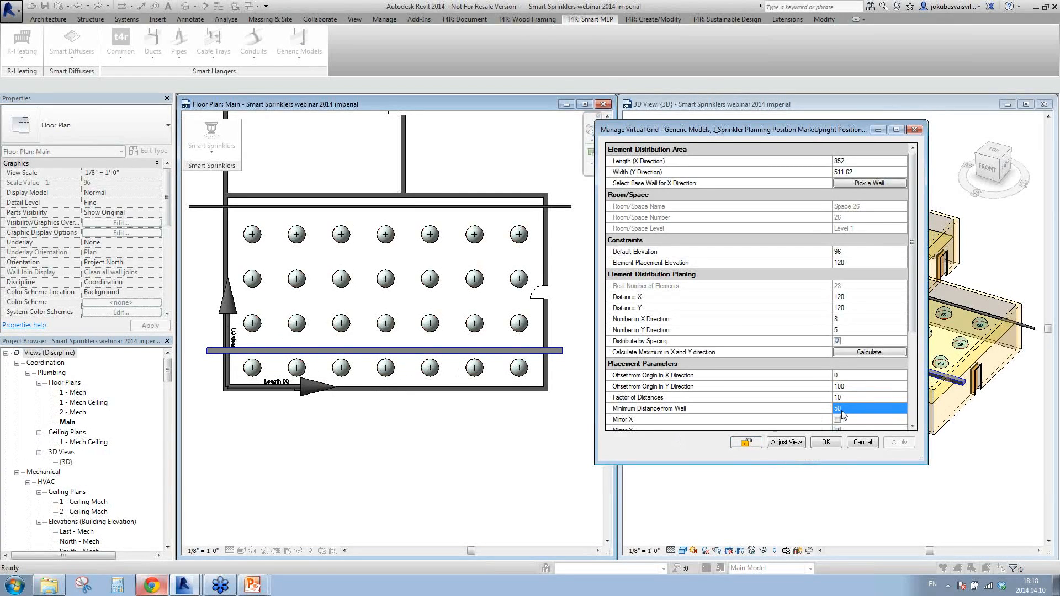
left_click_drag(912, 310, 913, 357)
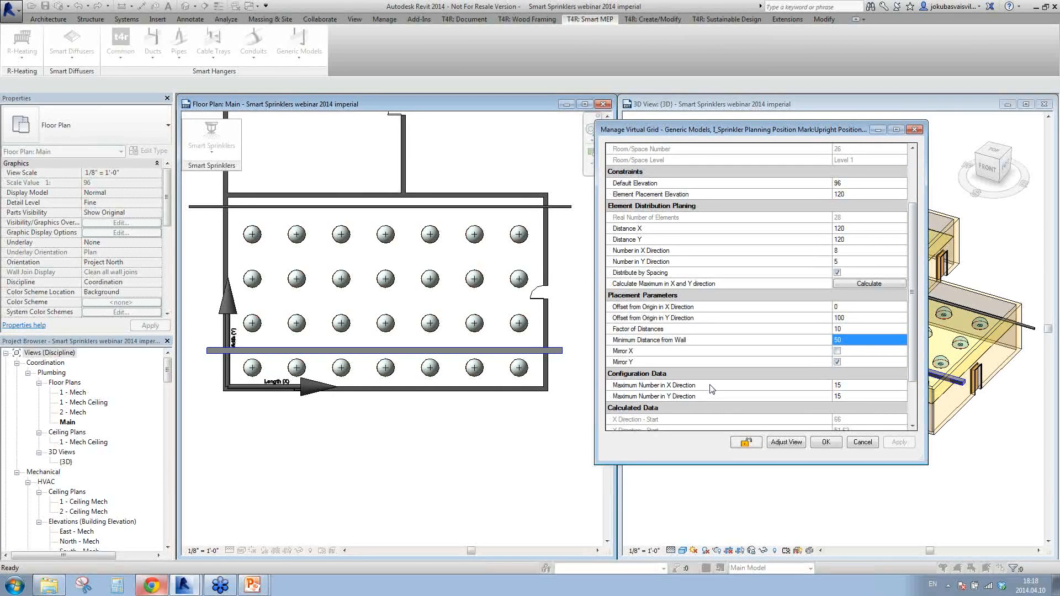
left_click(871, 386)
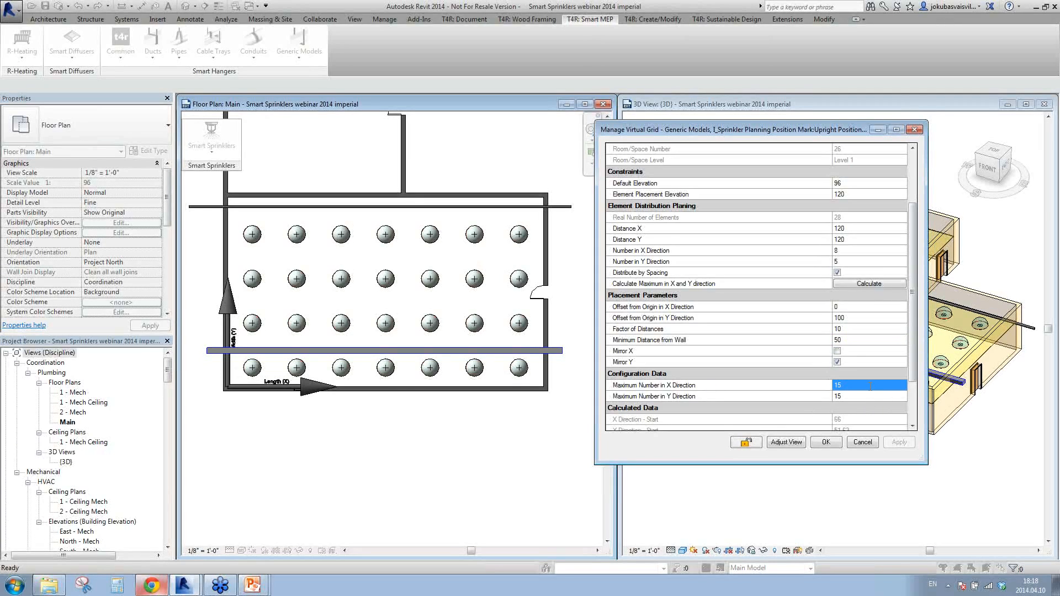
type("3")
key("Return")
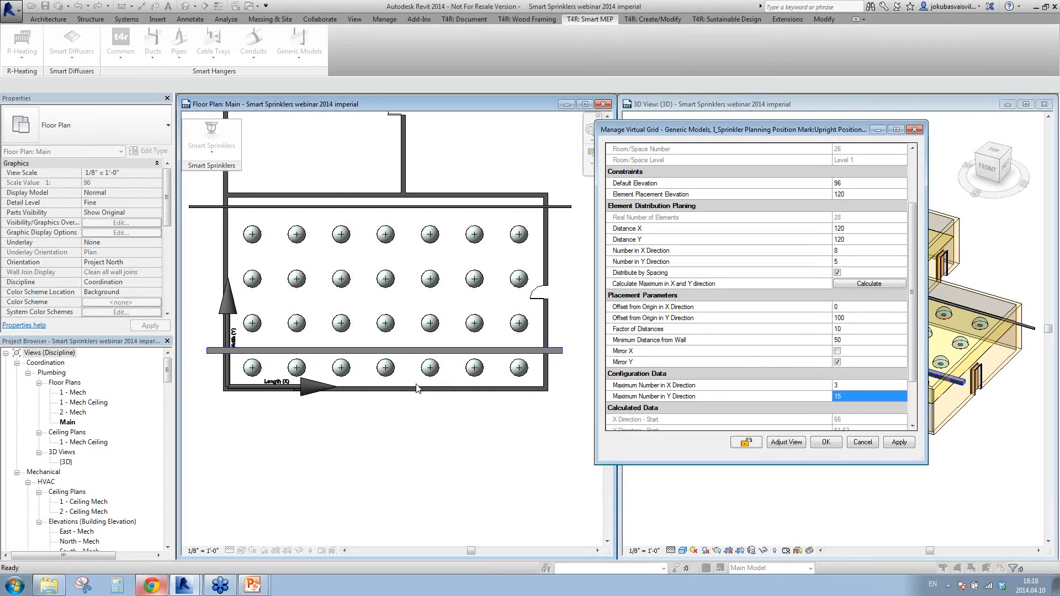
left_click(900, 442)
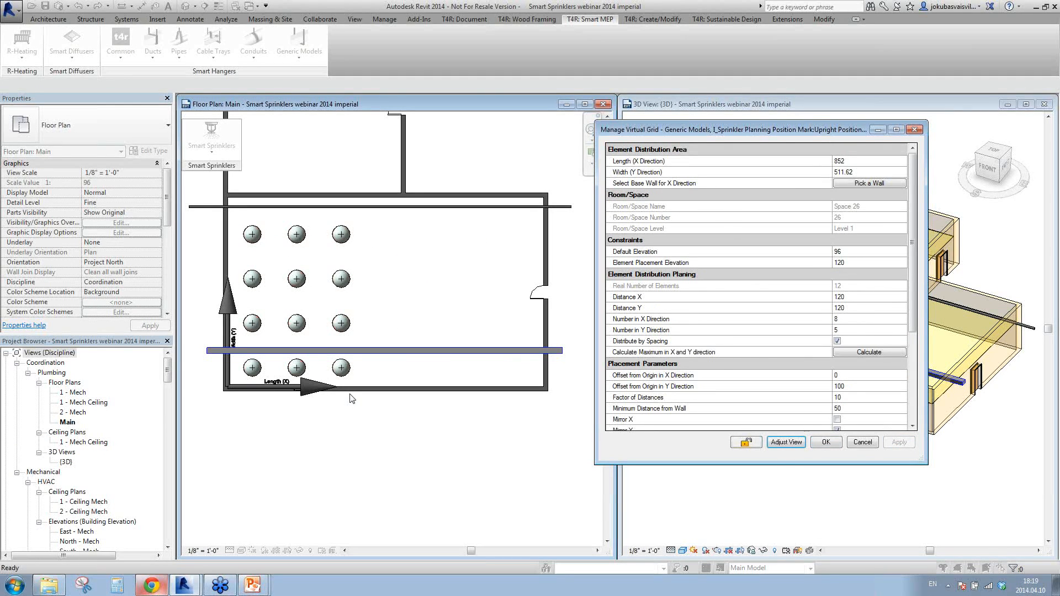
scroll(852, 347, "down", 3)
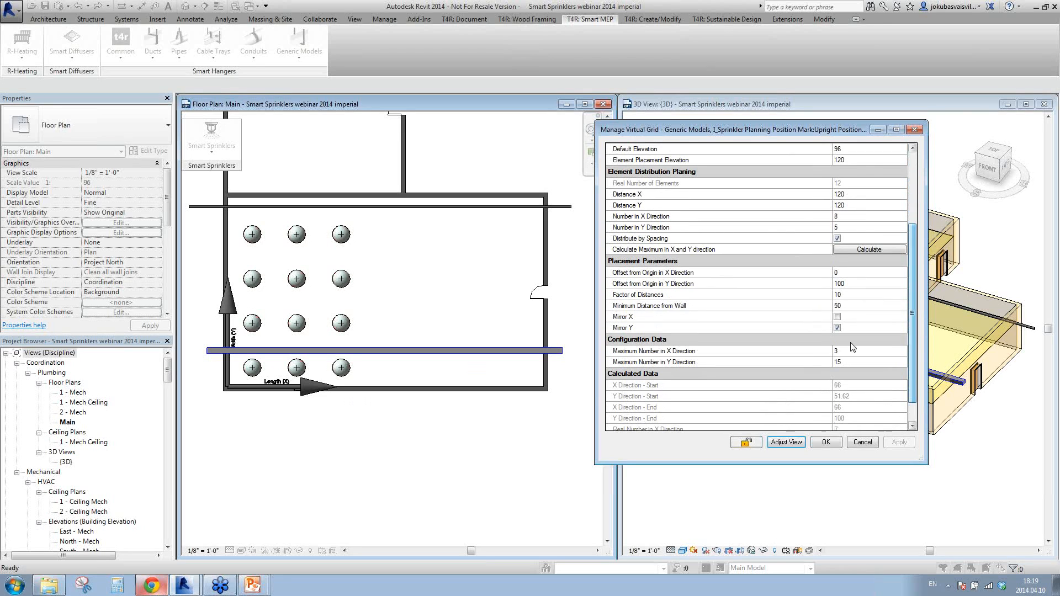
- Set the maximum number in the X direction to 15 in the configuration data and apply it to the grid
left_click(846, 350)
type("15")
key("Return")
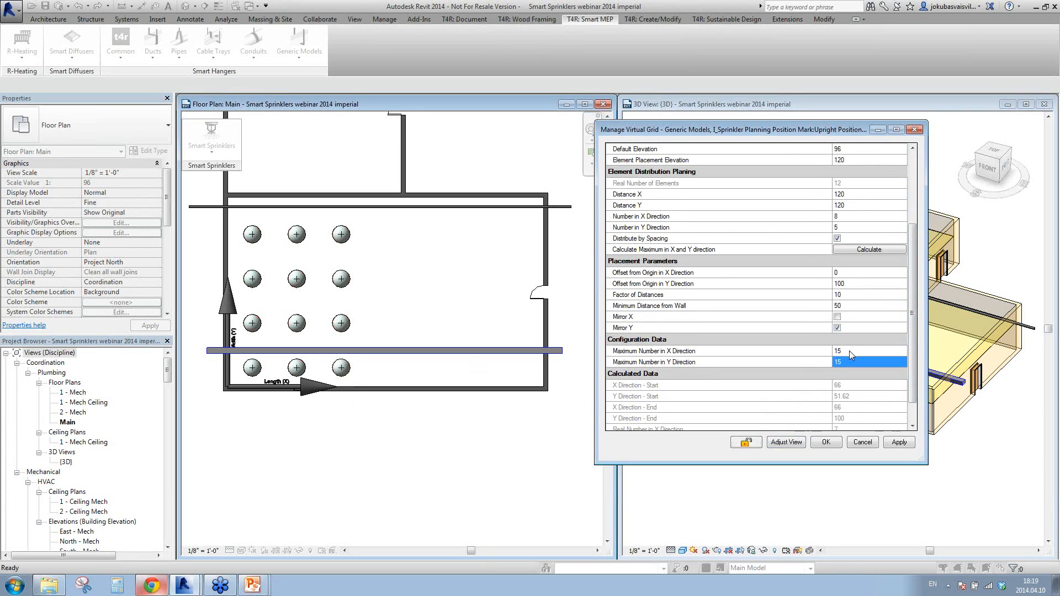
left_click(900, 442)
- Examine the calculated start and end distances, real numbers and real spacings in X and Y, and accept the grid settings
left_click_drag(919, 264, 919, 376)
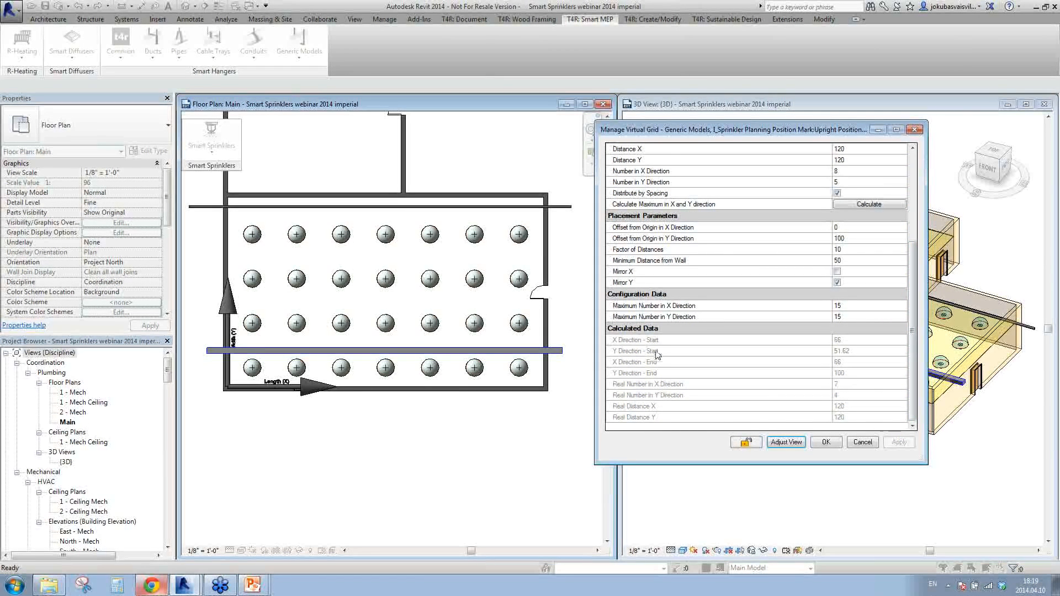
left_click(634, 343)
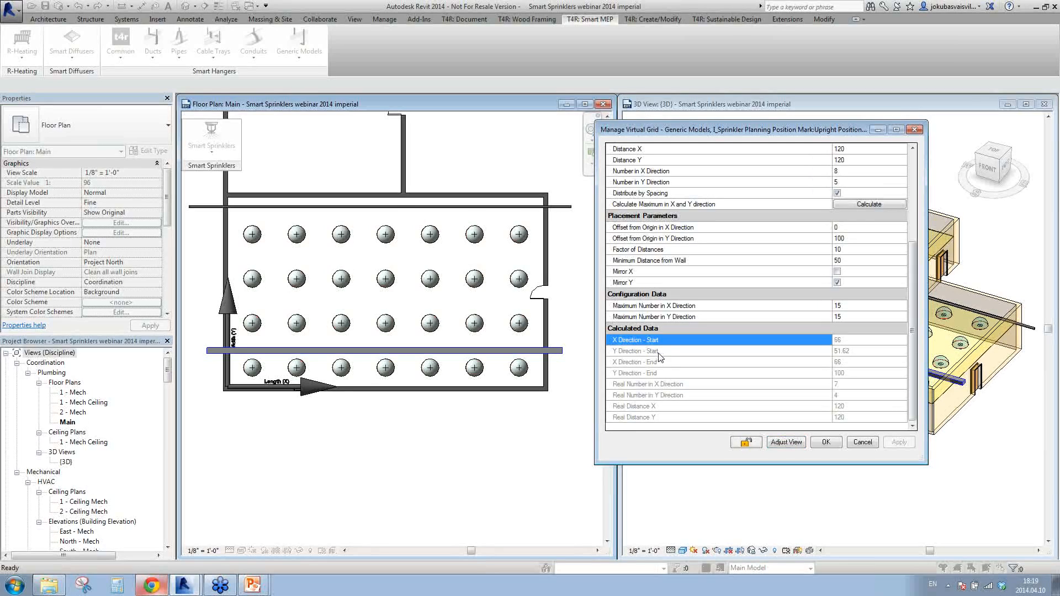
left_click_drag(861, 343, 860, 353)
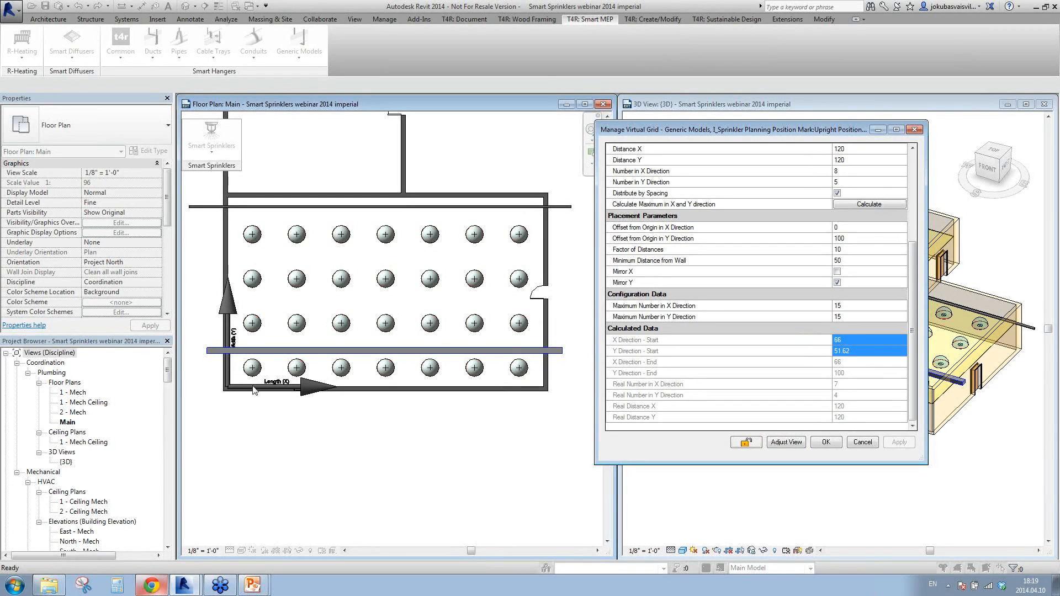
left_click_drag(856, 363, 858, 375)
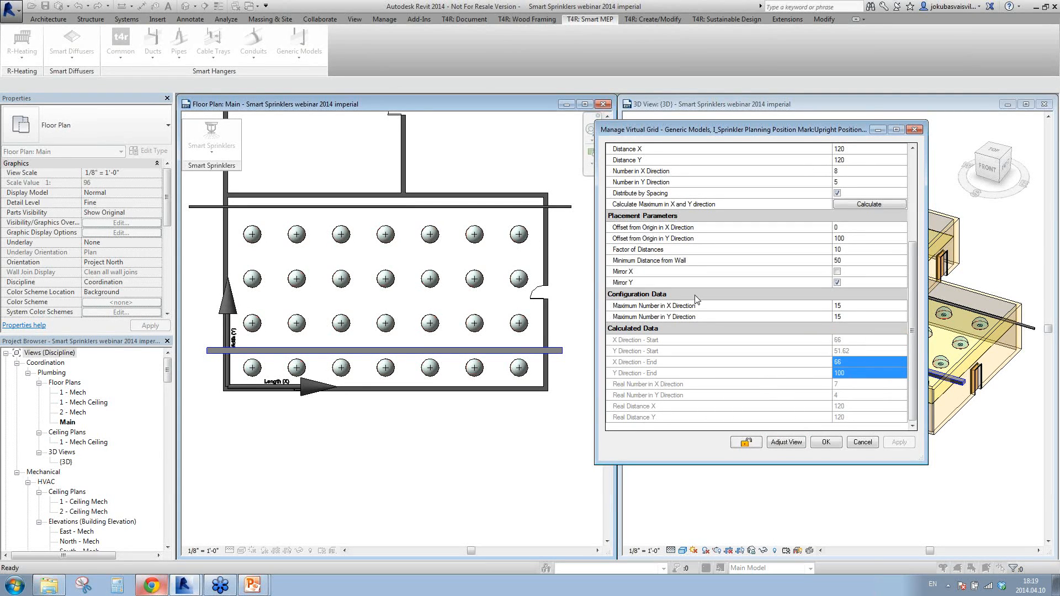
left_click_drag(856, 386, 856, 396)
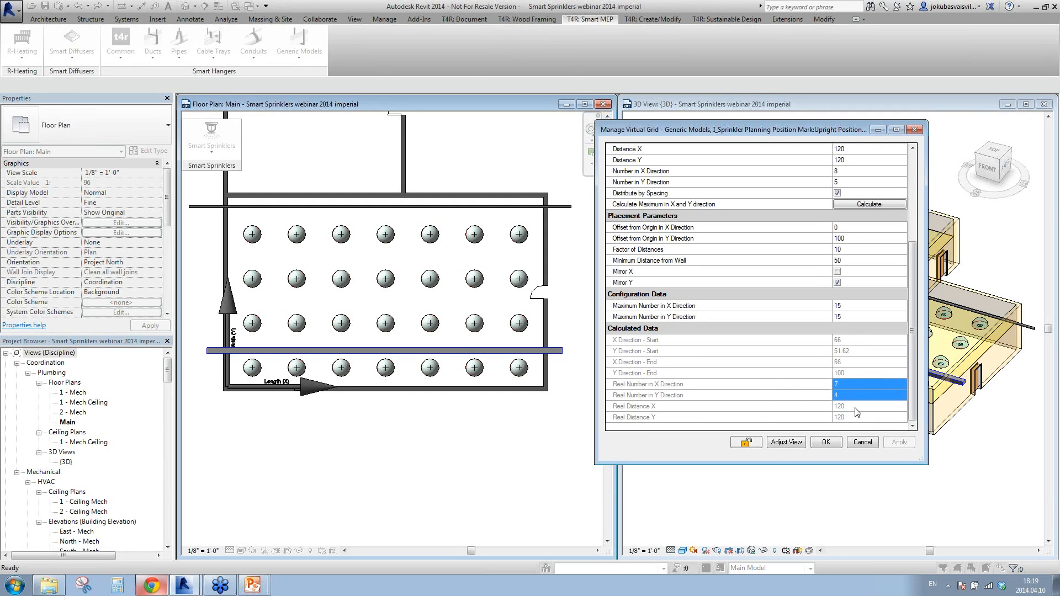
left_click_drag(855, 409, 856, 423)
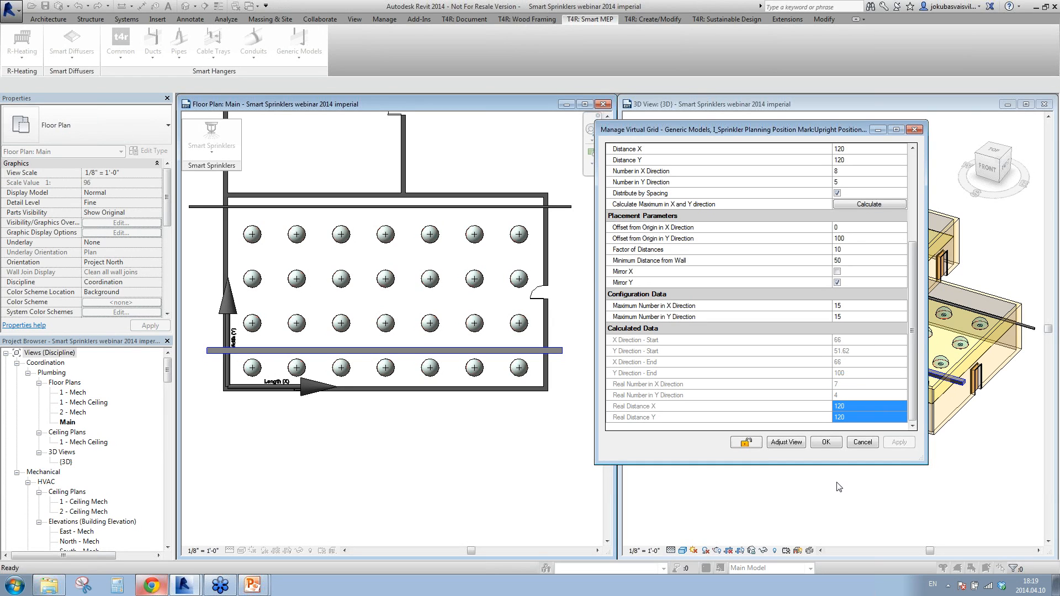
left_click(826, 443)
- Insert the I_Sprinkler Planning Position Mark: Pendant Position Mark symbol as a virtual group in the larger room
scroll(494, 446, "down", 2)
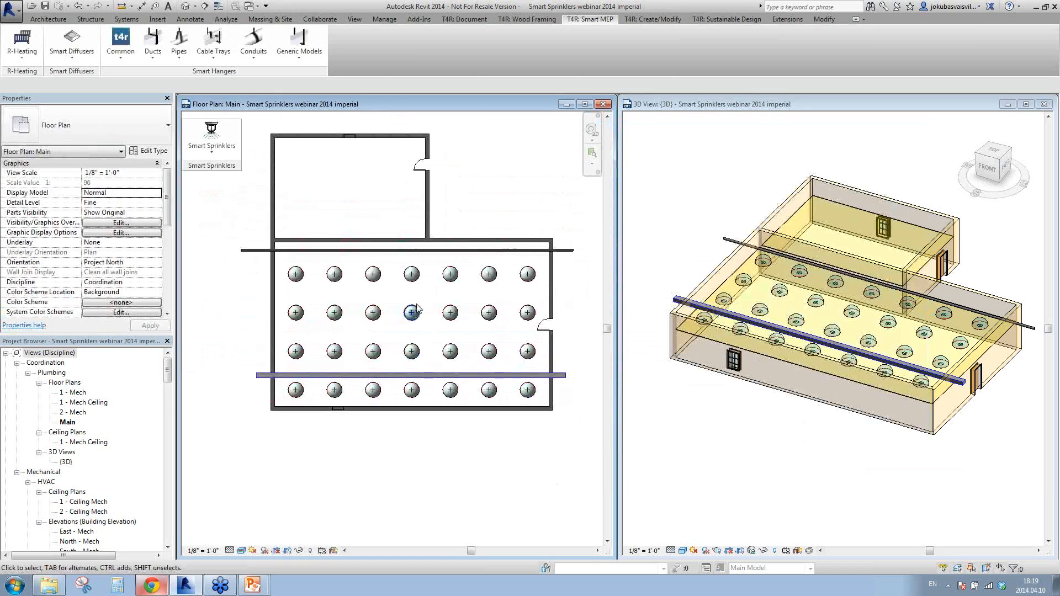
left_click(237, 152)
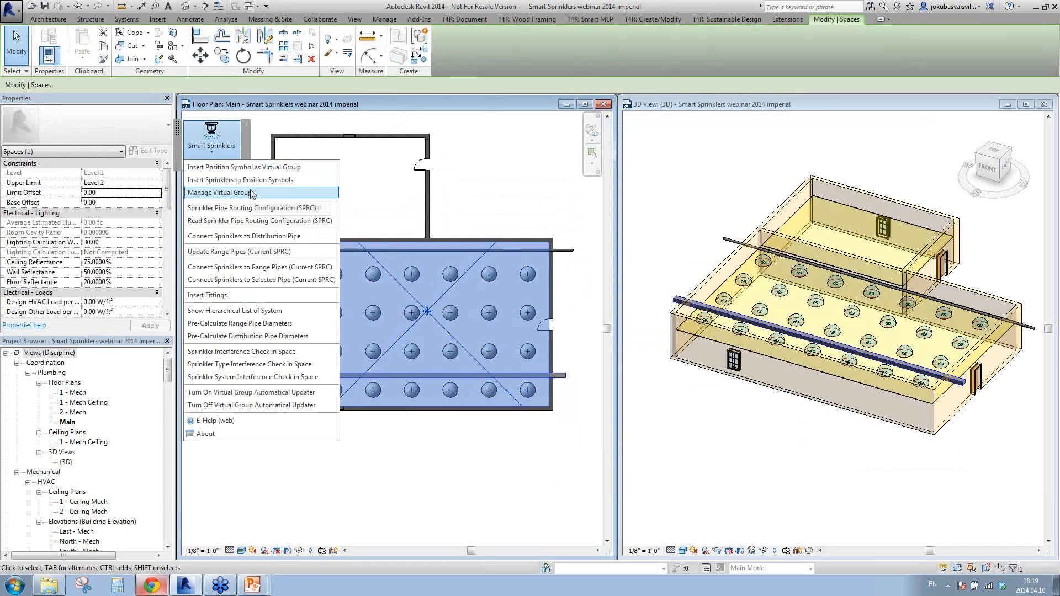
left_click(248, 167)
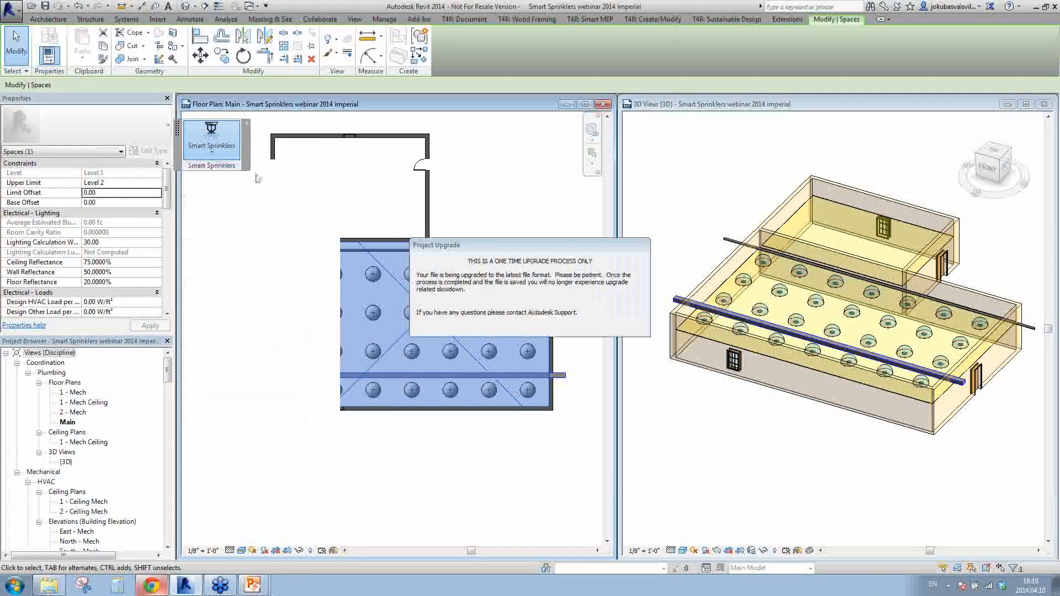
key("Return")
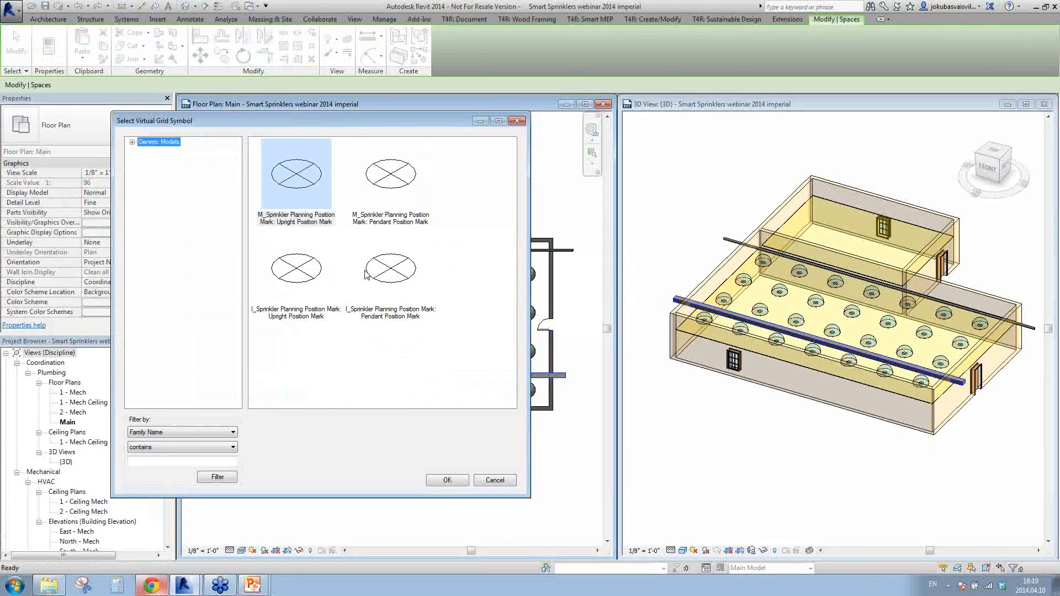
left_click(393, 273)
left_click(447, 480)
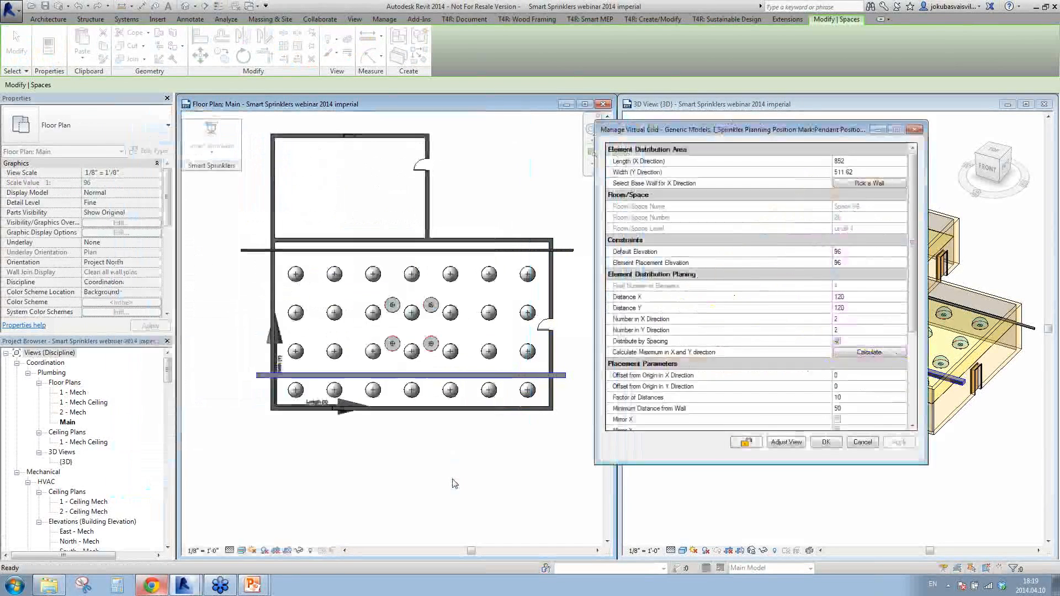
- Calculate the maximum number of pendant marks in the X and Y directions and apply it to the larger room's grid
left_click(850, 263)
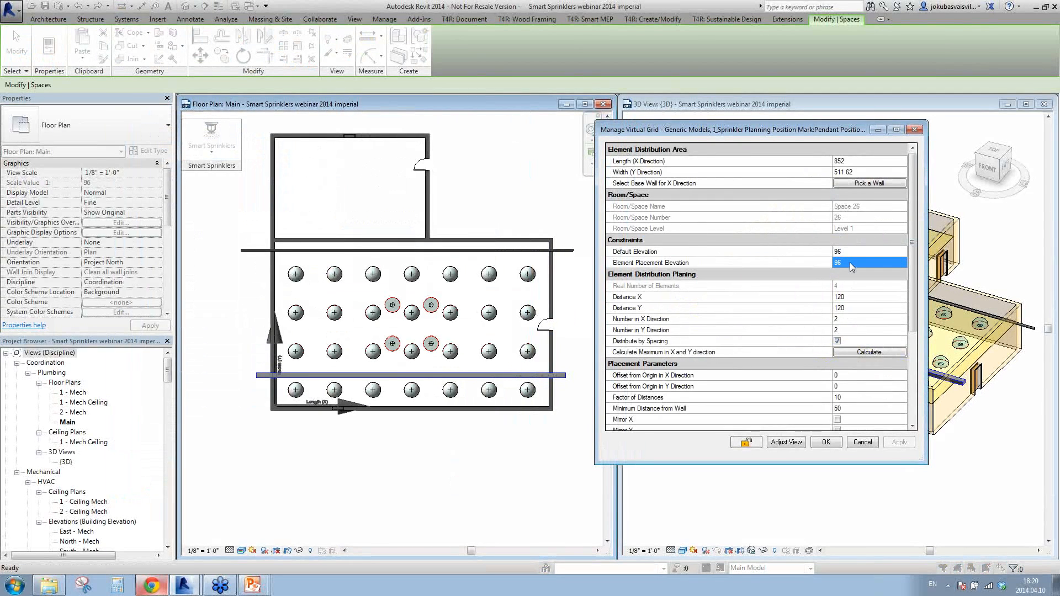
left_click(862, 351)
left_click(900, 442)
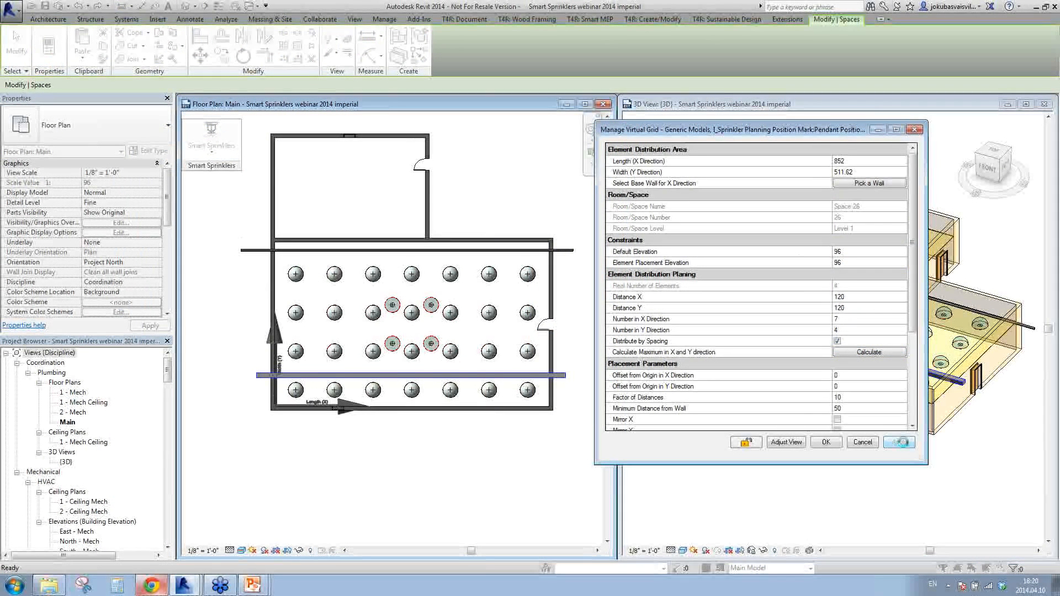
- Set the pendant grid's Y offset from origin to 100 and minimum distance from wall to 10, enable Mirror Y, and apply
left_click(852, 389)
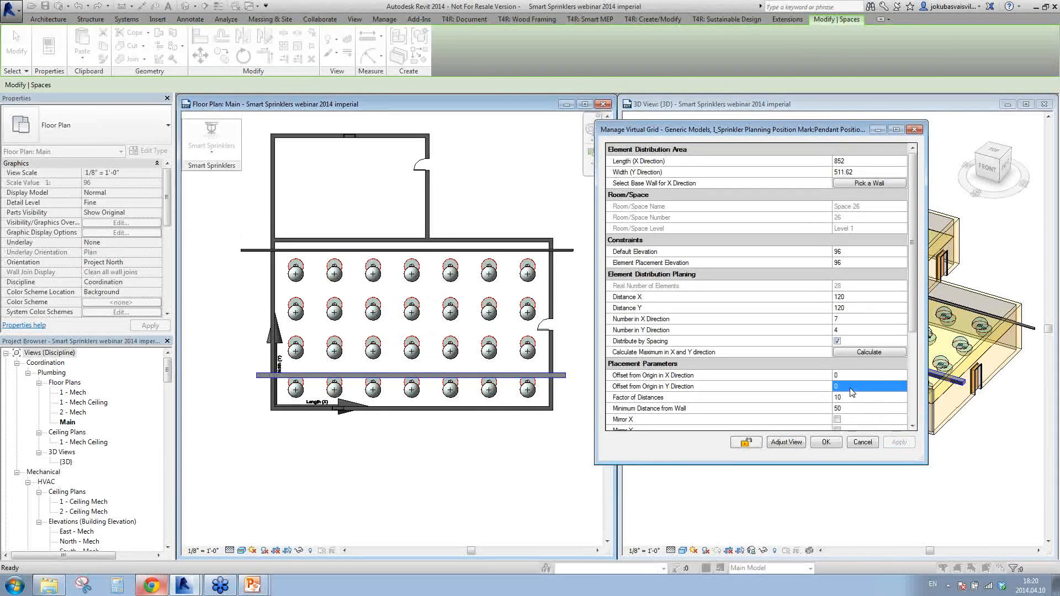
type("100")
key("Return")
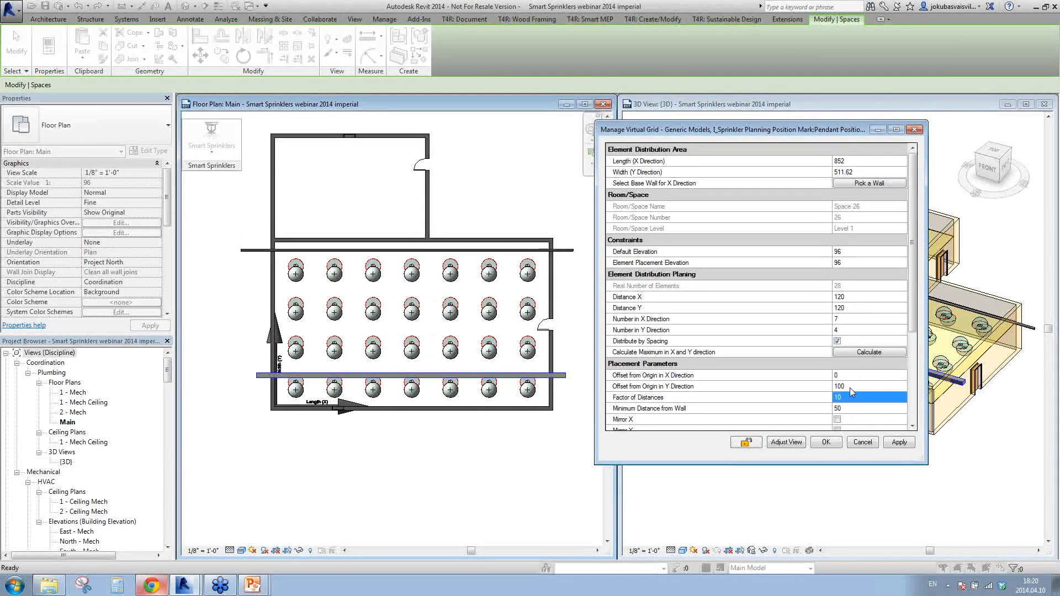
left_click(851, 409)
type("10")
key("Return")
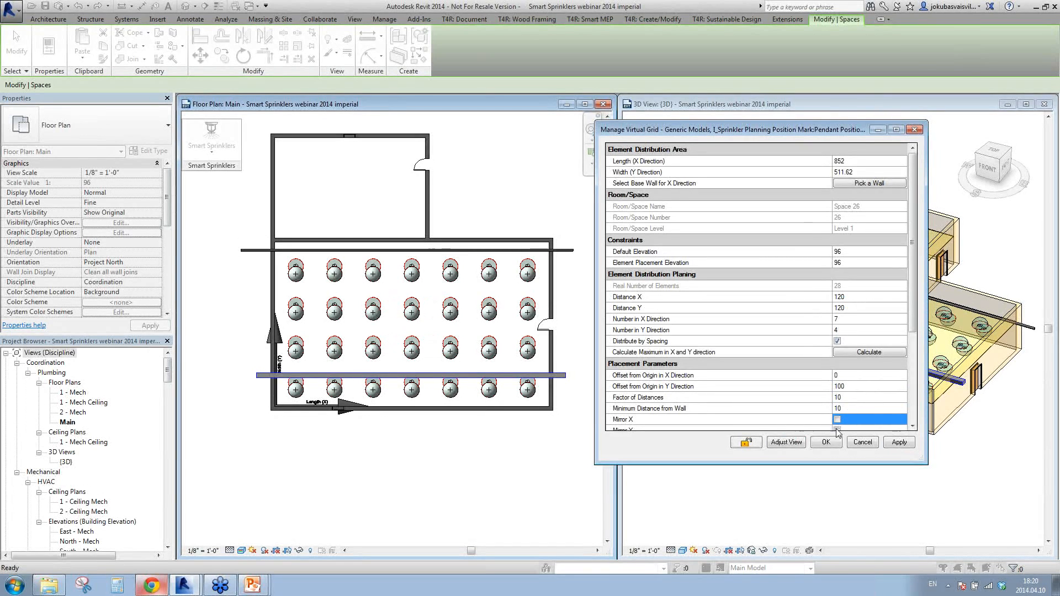
left_click(837, 430)
left_click(898, 443)
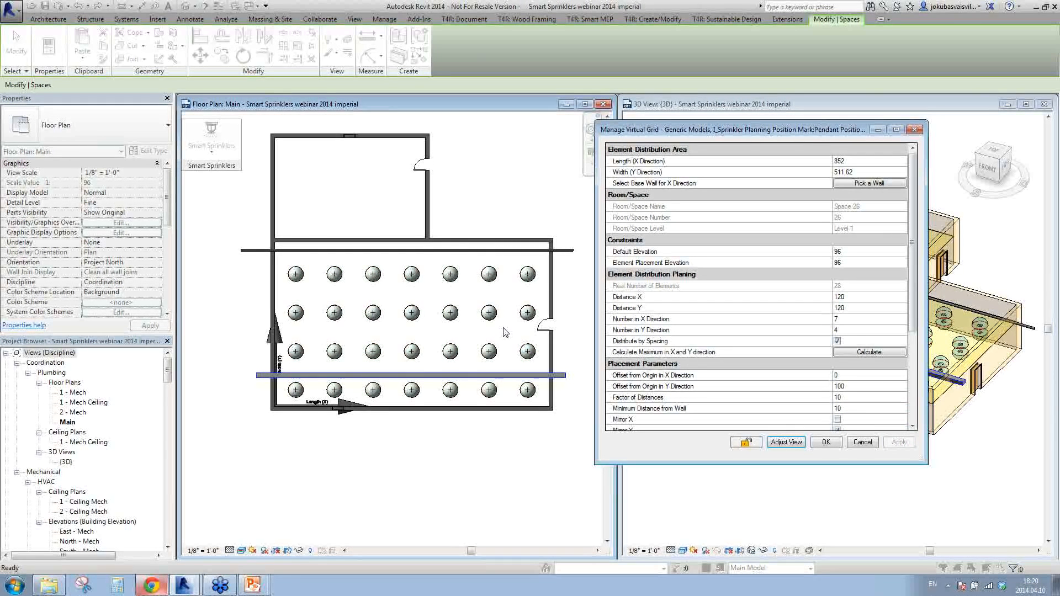
- Set the pendant grid's offset from origin in the X direction to 40, apply it and accept the grid settings
left_click(840, 376)
type("40")
key("Return")
left_click(899, 443)
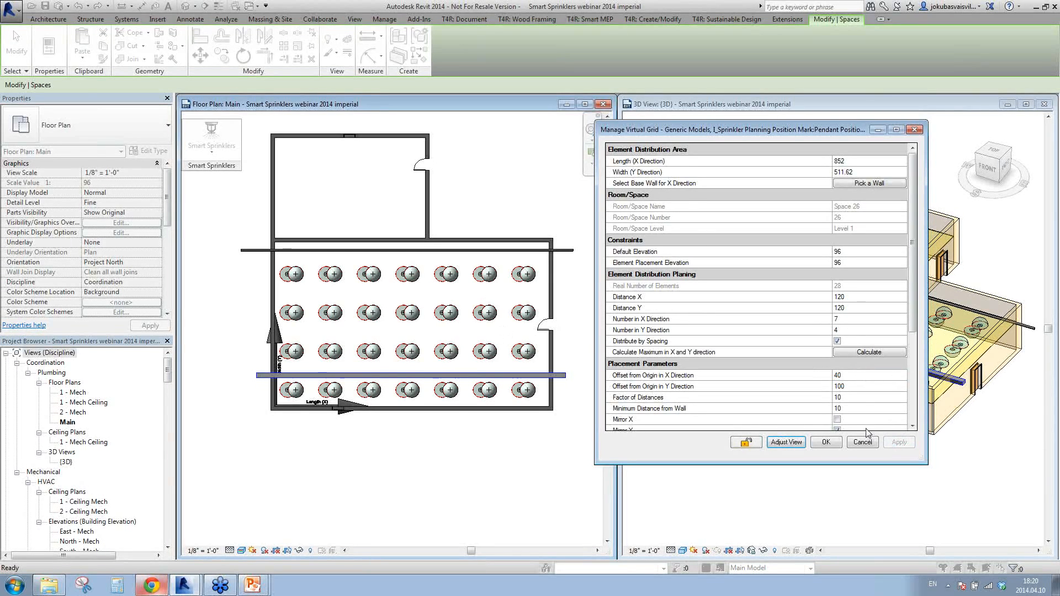
left_click(827, 443)
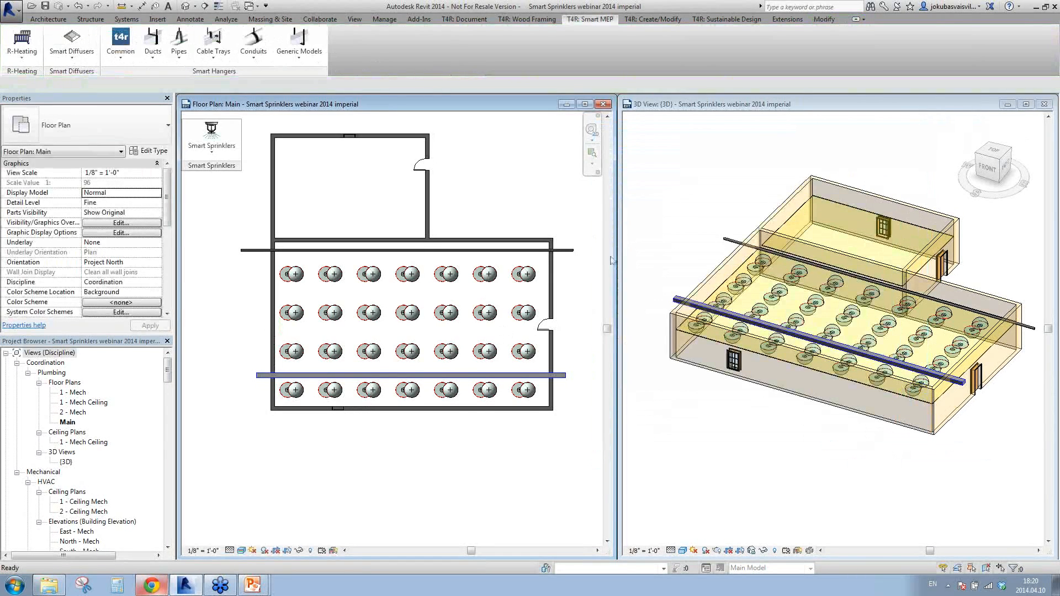
- Insert the I_ Pendant Position Mark as a virtual group in the smaller room along the shared wall, using the calculated maximum X and Y numbers
left_click(349, 182)
left_click(211, 138)
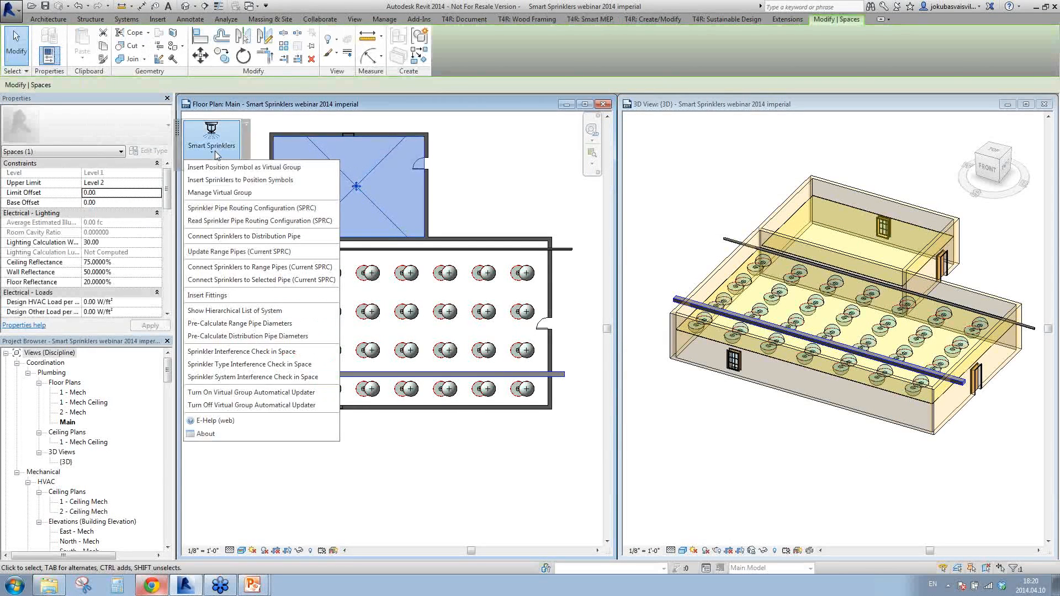
left_click(239, 169)
key("Return")
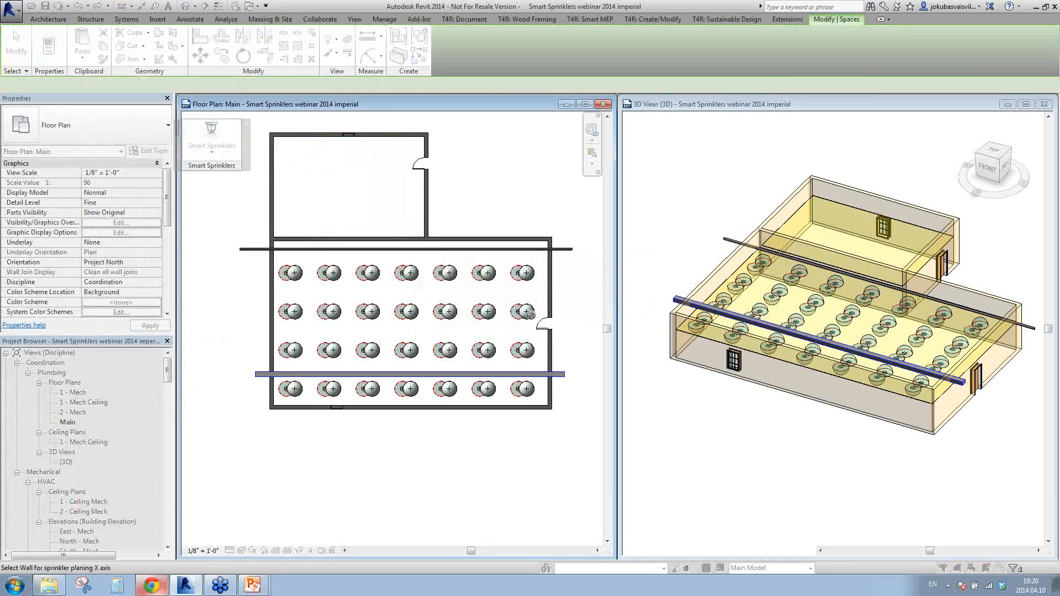
left_click(313, 241)
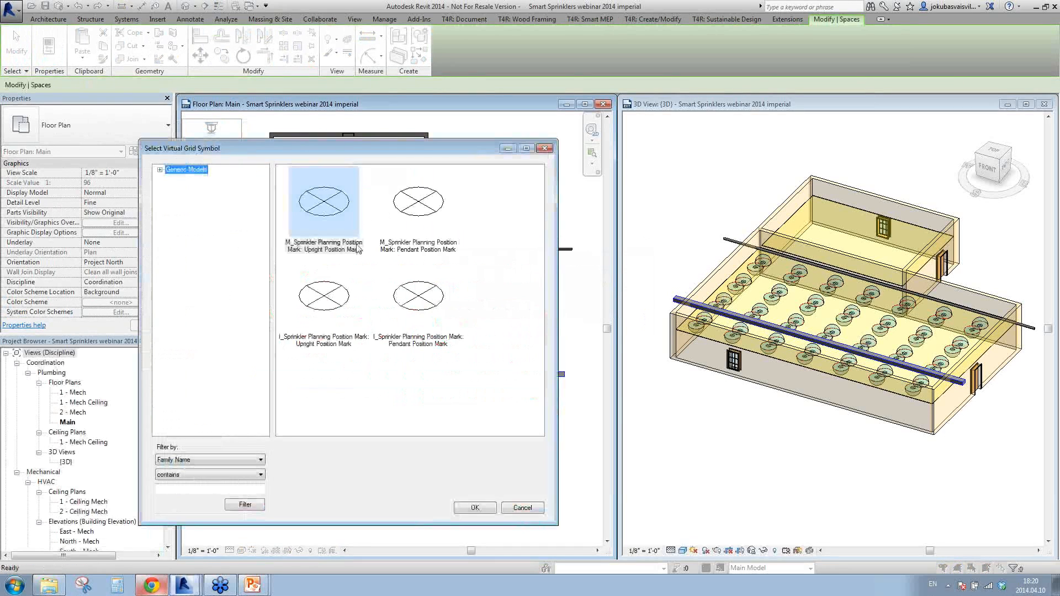
left_click(421, 300)
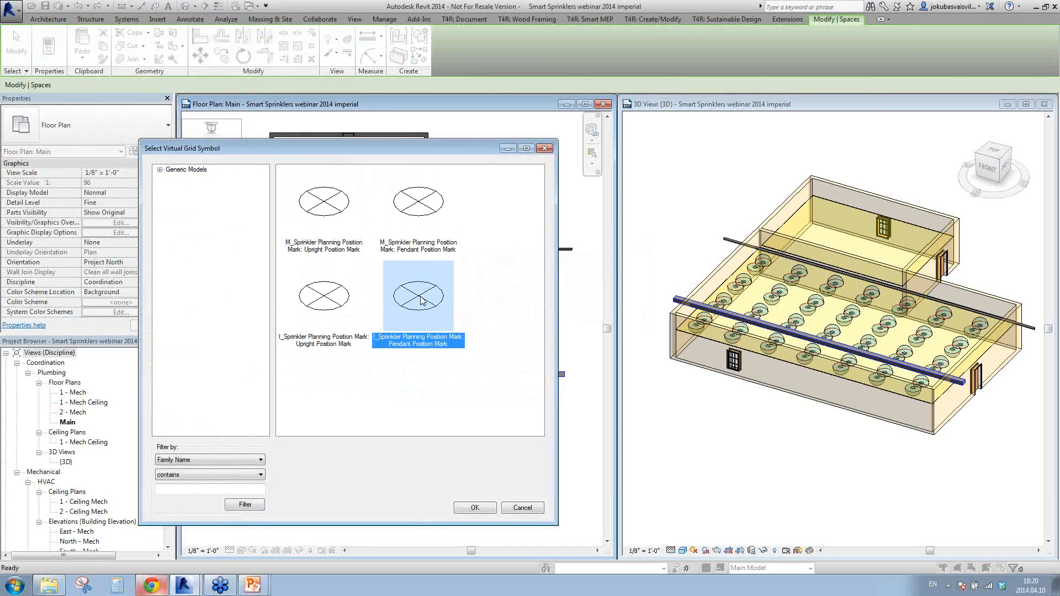
left_click(475, 508)
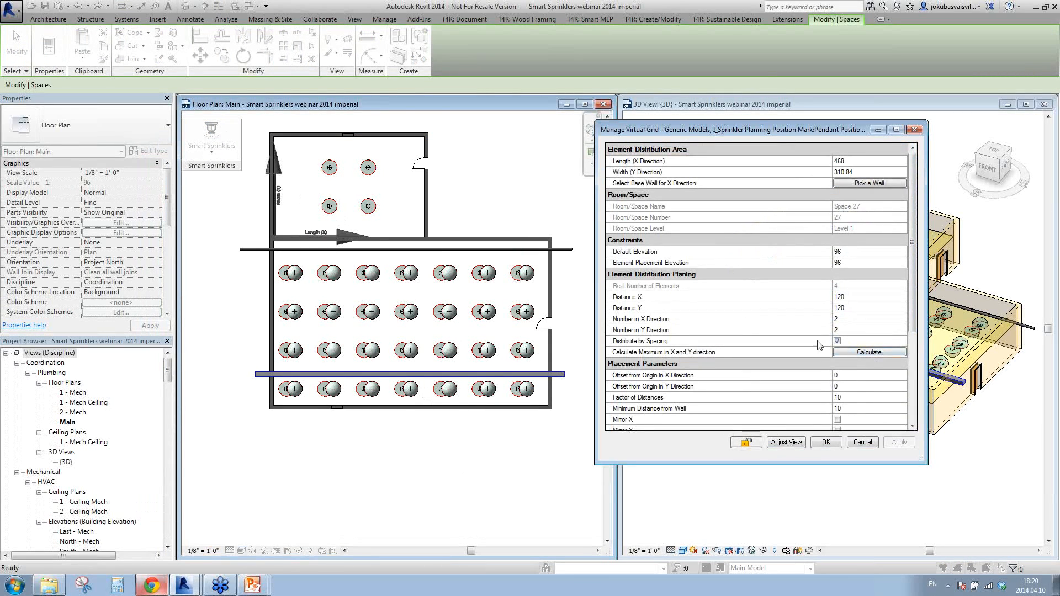
left_click(862, 355)
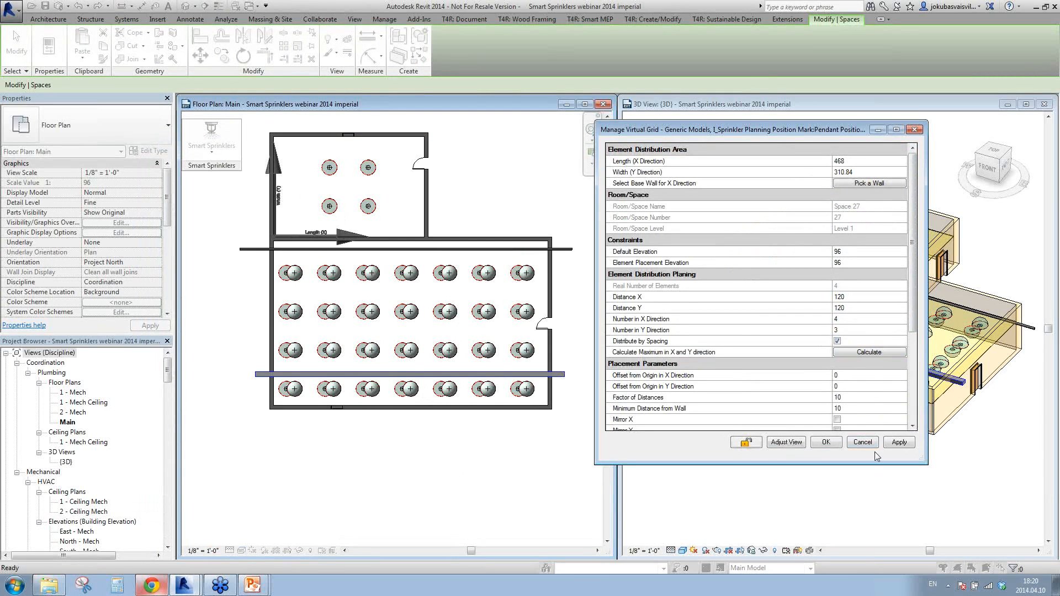
left_click(826, 442)
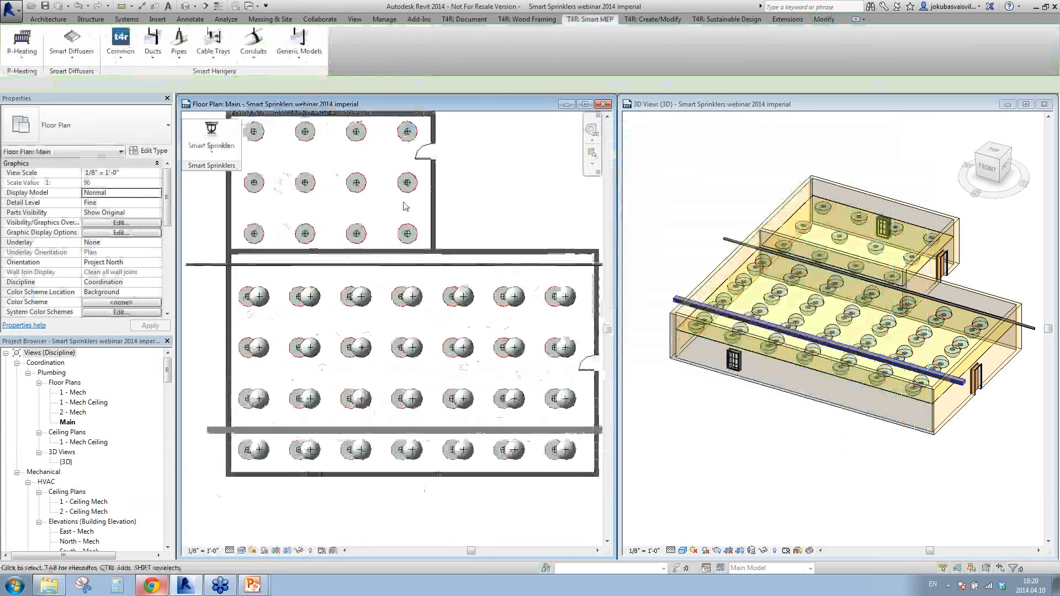
- Manage the smaller room's pendant virtual group, turn off Distribute by Spacing and apply the change
middle_click_drag(473, 313, 461, 423)
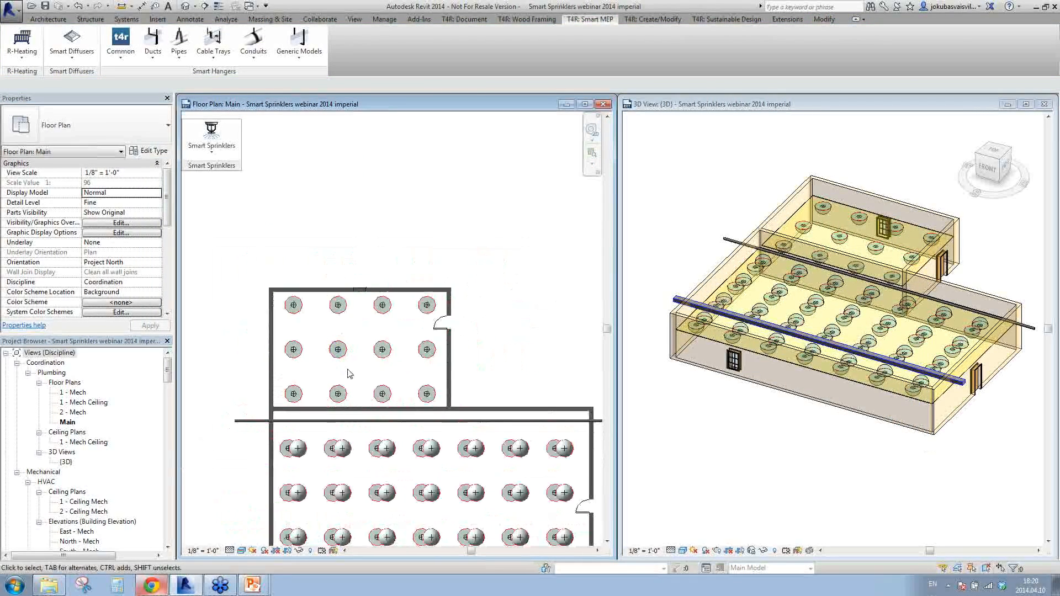
left_click(451, 377)
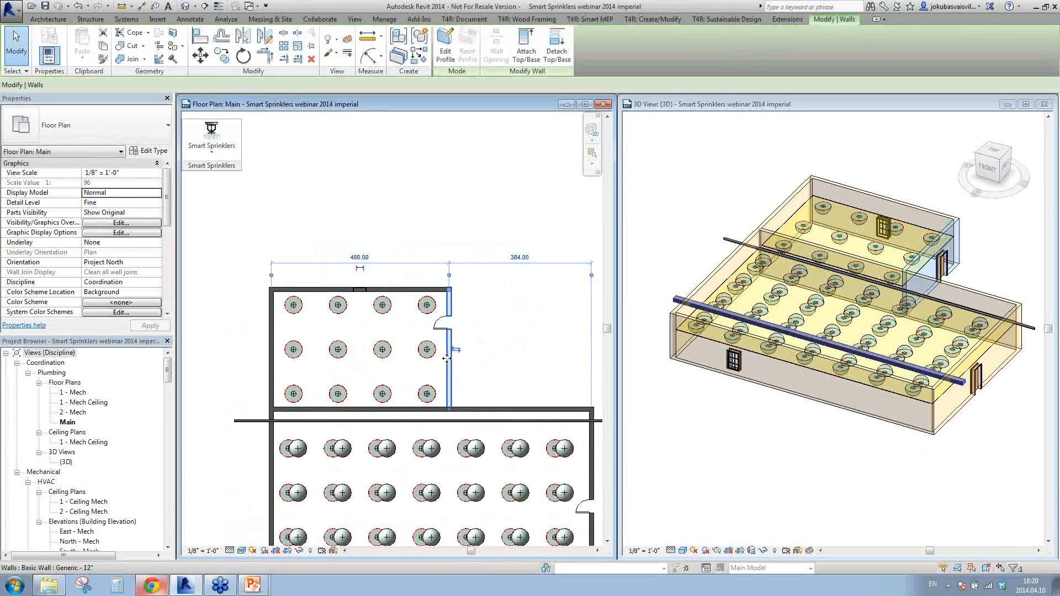
left_click(215, 157)
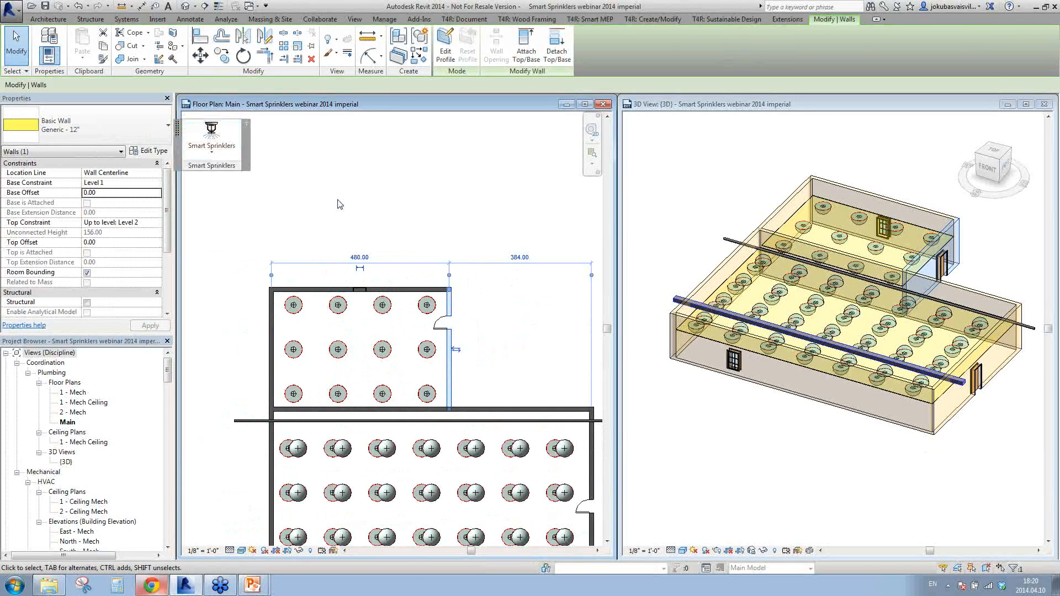
left_click(383, 310)
left_click(211, 140)
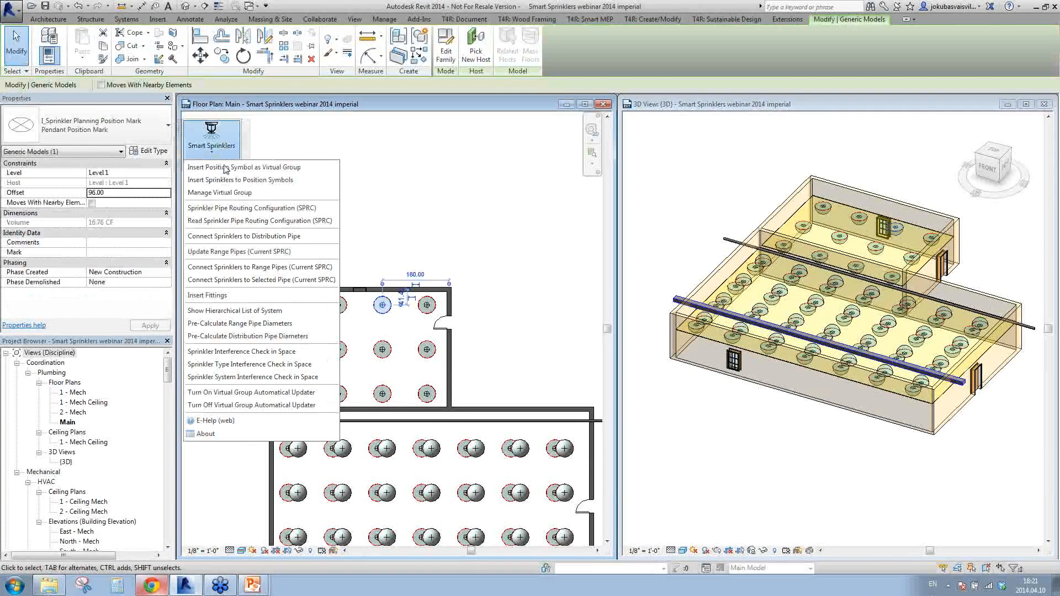
left_click(264, 195)
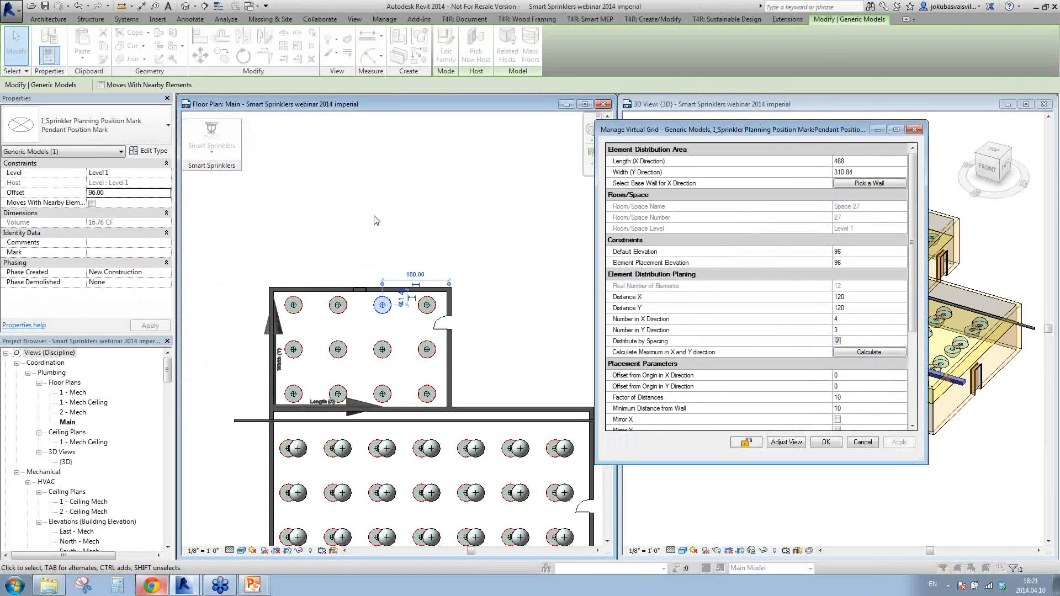
mouse_move(916, 263)
left_mouse_down()
mouse_move(915, 306)
mouse_move(915, 260)
left_mouse_up()
left_click(841, 342)
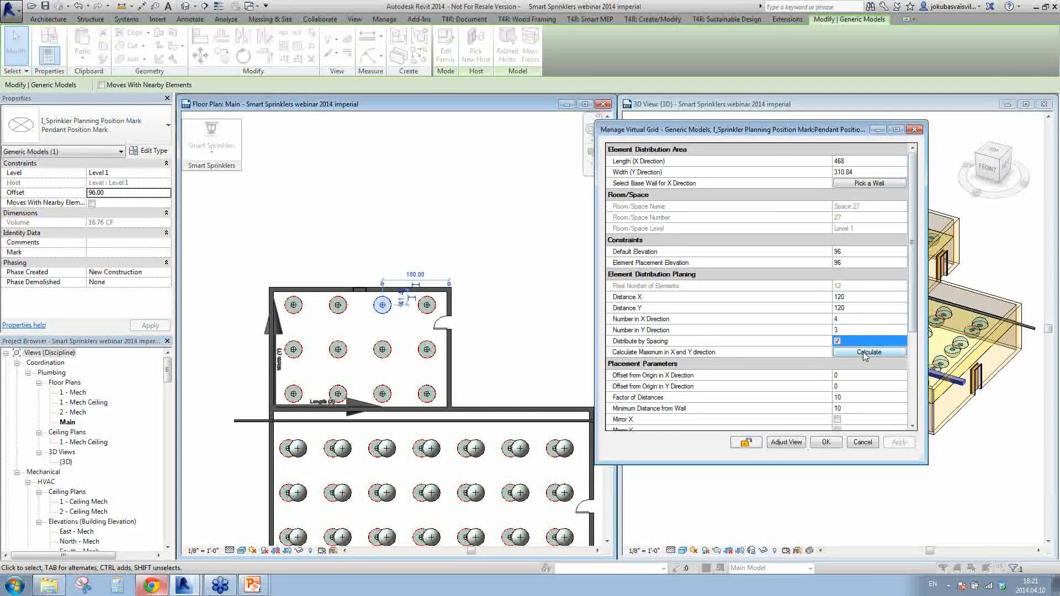
left_click(837, 341)
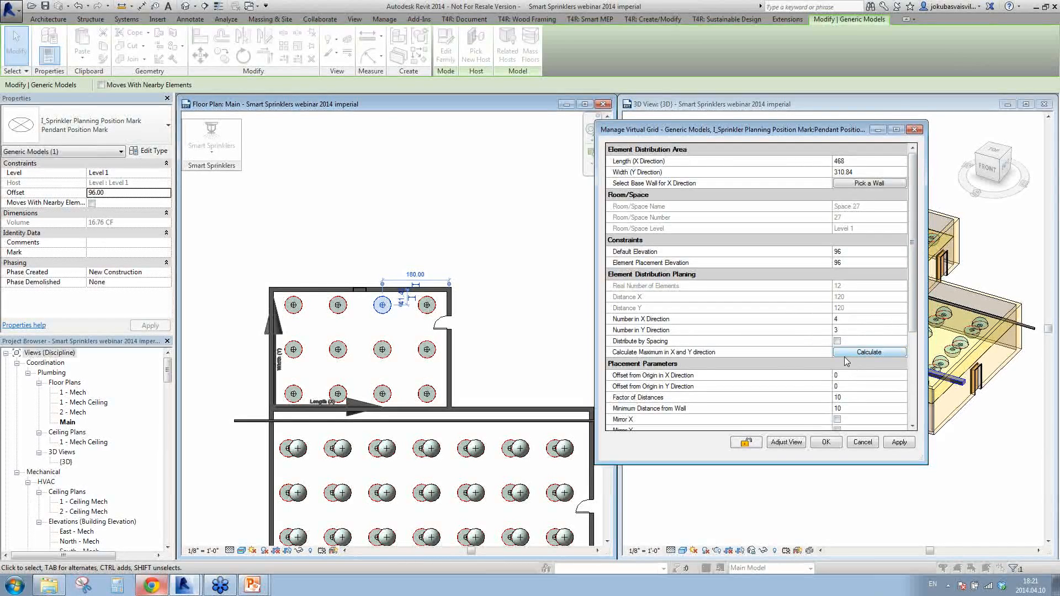
left_click(900, 443)
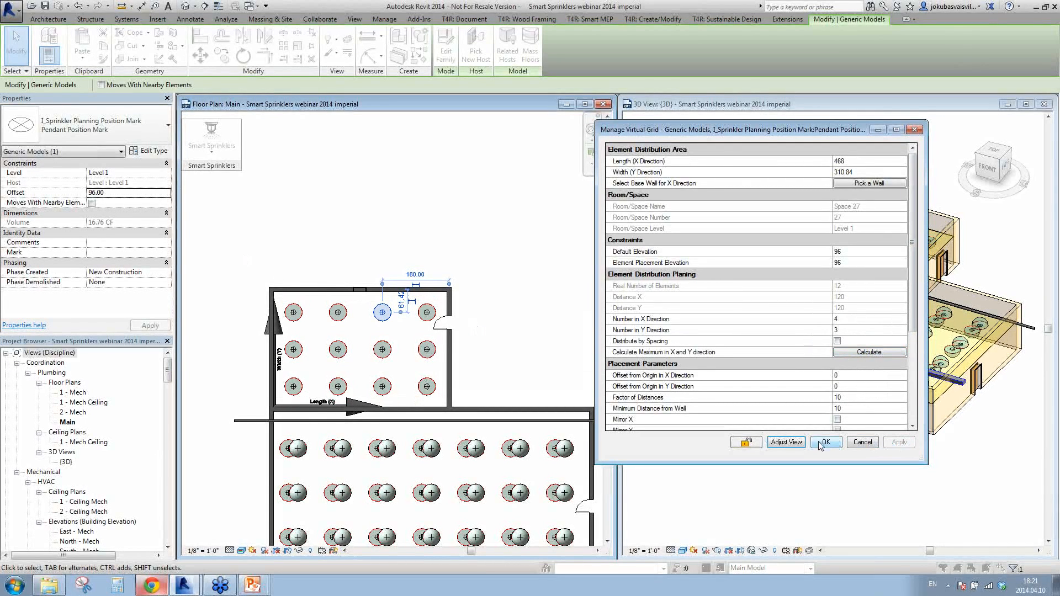
- Accept the smaller room's pendant grid settings and turn on the virtual group automatic updater
left_click(826, 443)
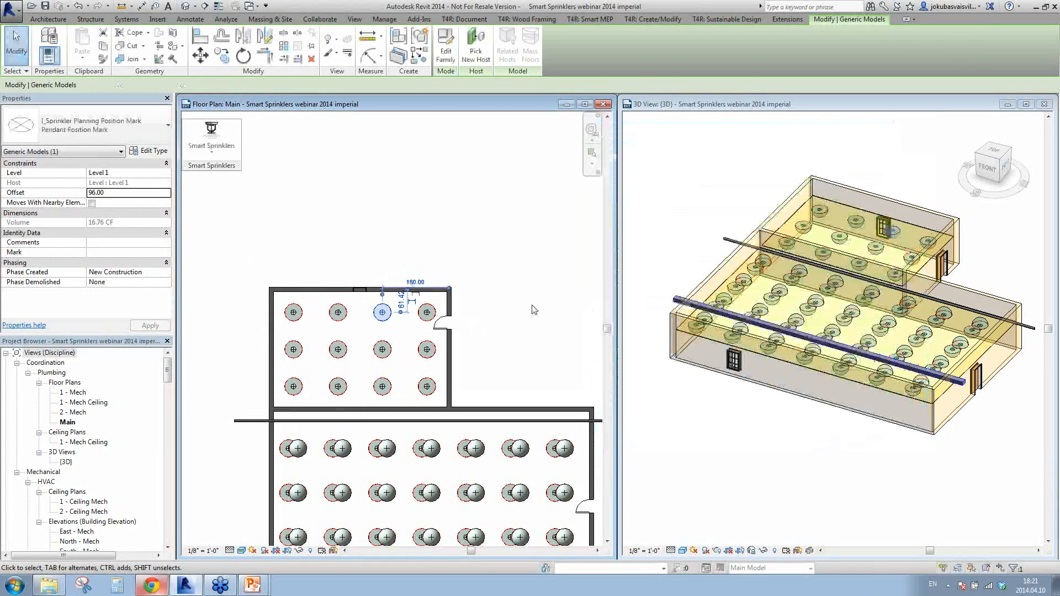
middle_click_drag(528, 311, 507, 301)
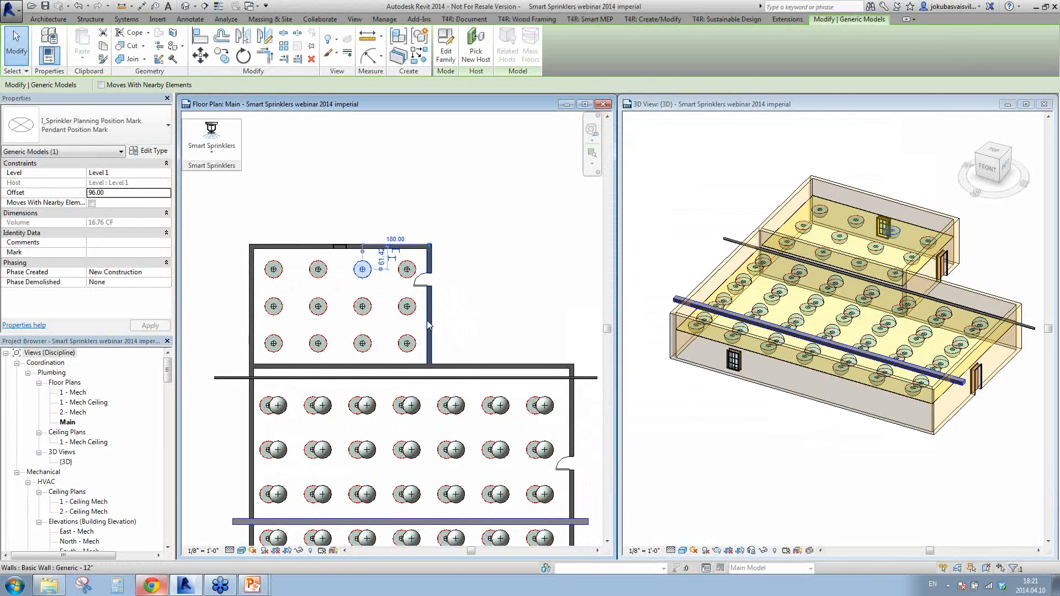
left_click(218, 151)
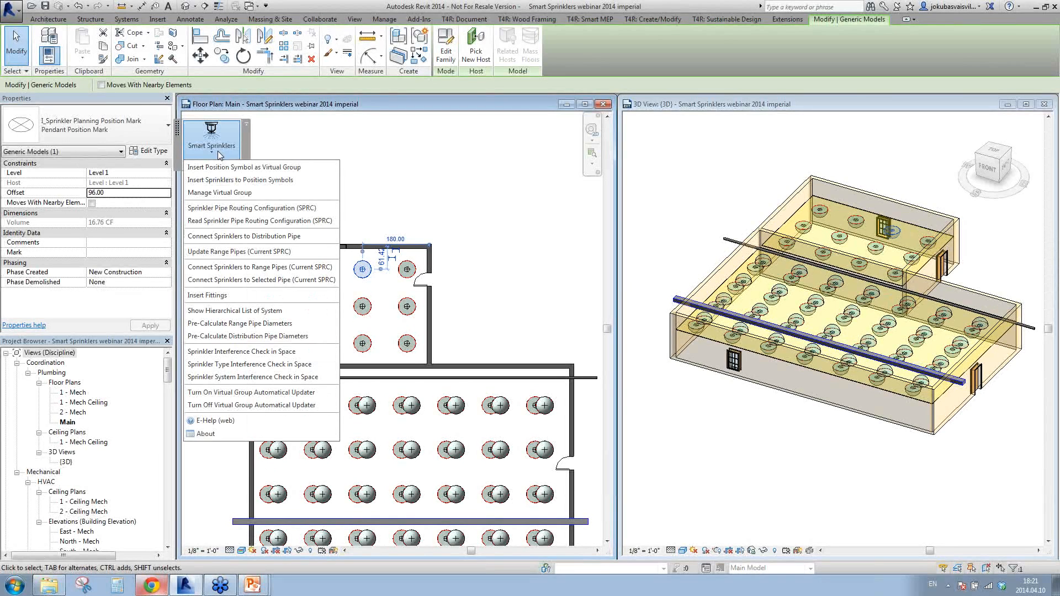
left_click(330, 393)
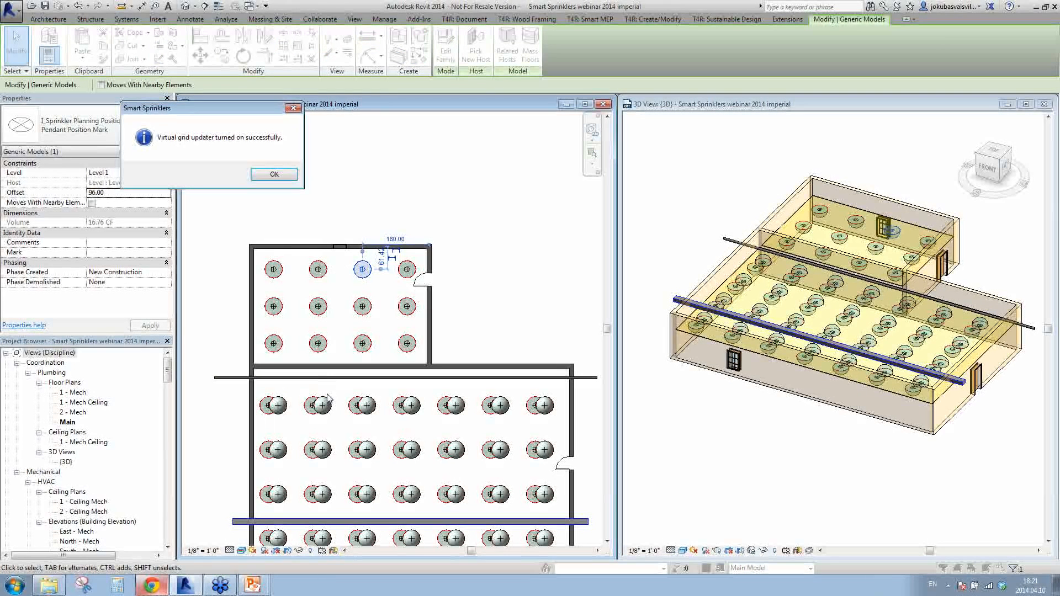
left_click(271, 177)
- Move the smaller room's door wall outward to about 786 from the opposite wall and back inward to about 354
left_click(430, 329)
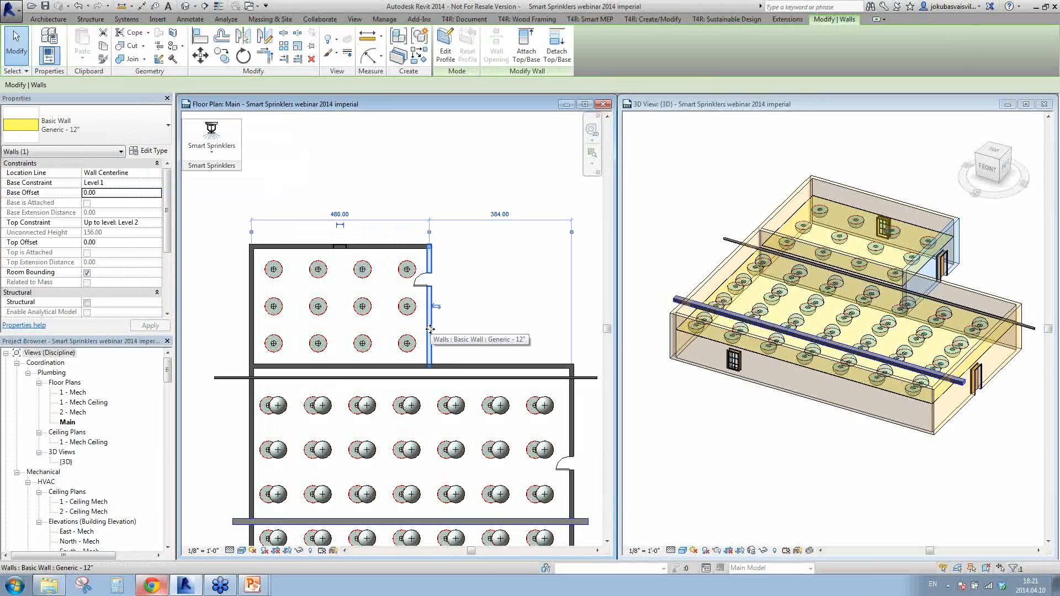
left_click_drag(430, 329, 544, 330)
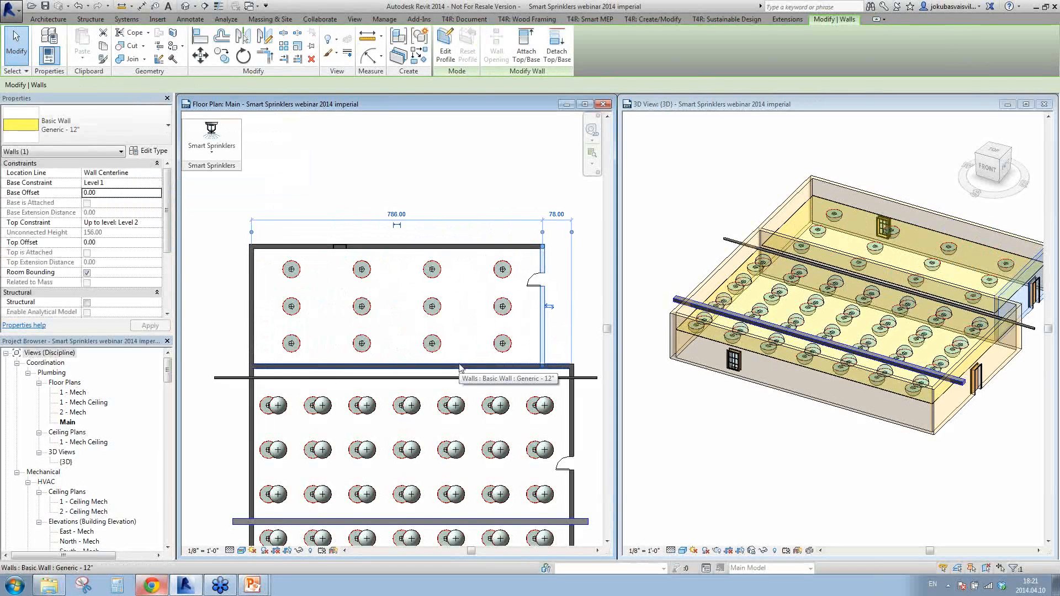
left_click_drag(539, 331, 381, 327)
- Turn off the virtual group automatic updater
left_click(212, 138)
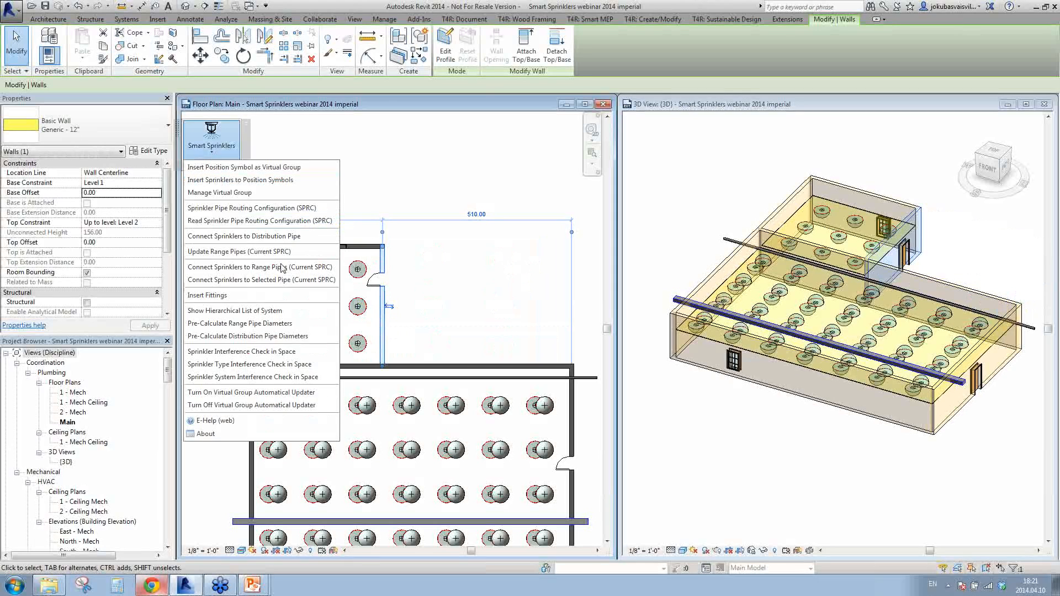
left_click(241, 405)
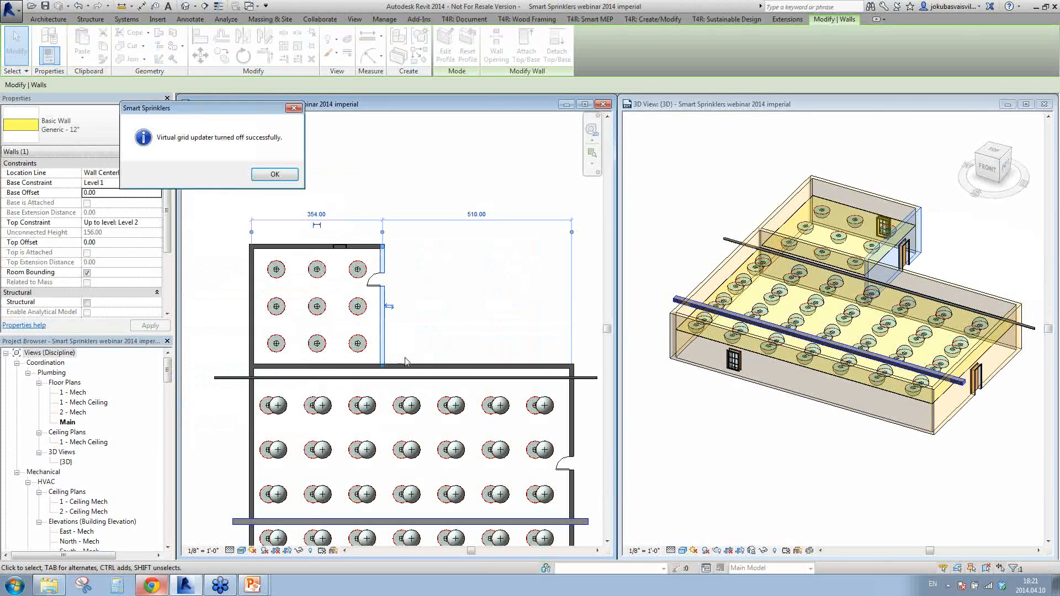
left_click(279, 173)
- Move the smaller room's door wall outward to about 756 from the opposite wall and clear the selection
left_click_drag(382, 265, 534, 279)
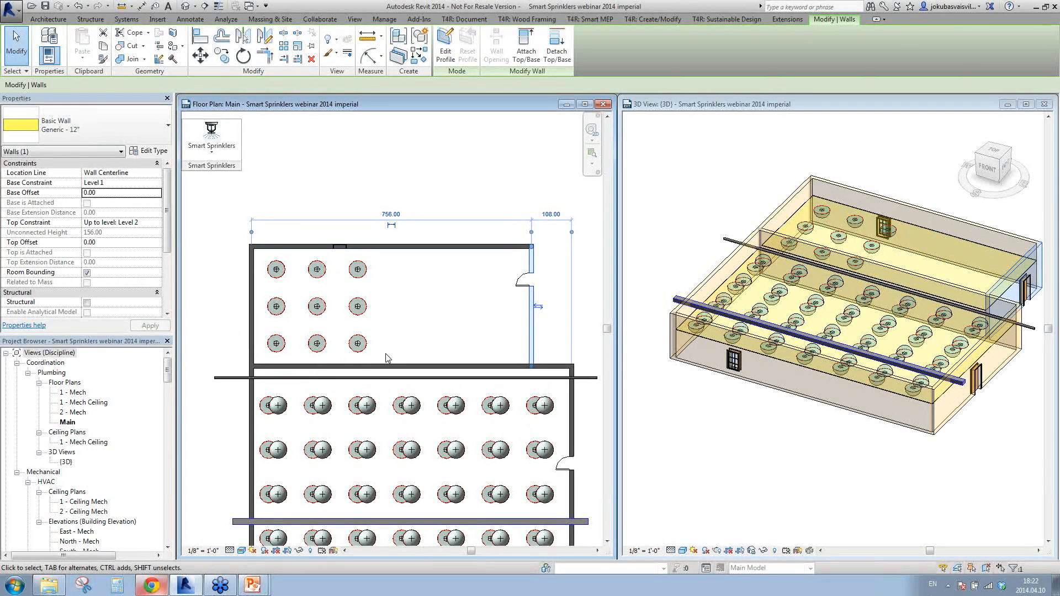
left_click(364, 347)
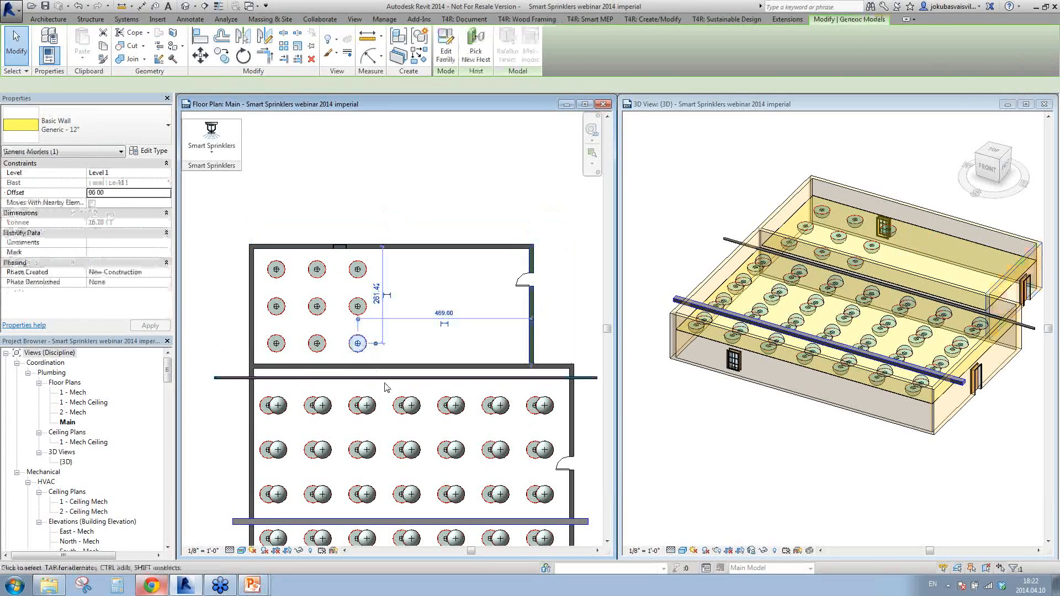
left_click(384, 383)
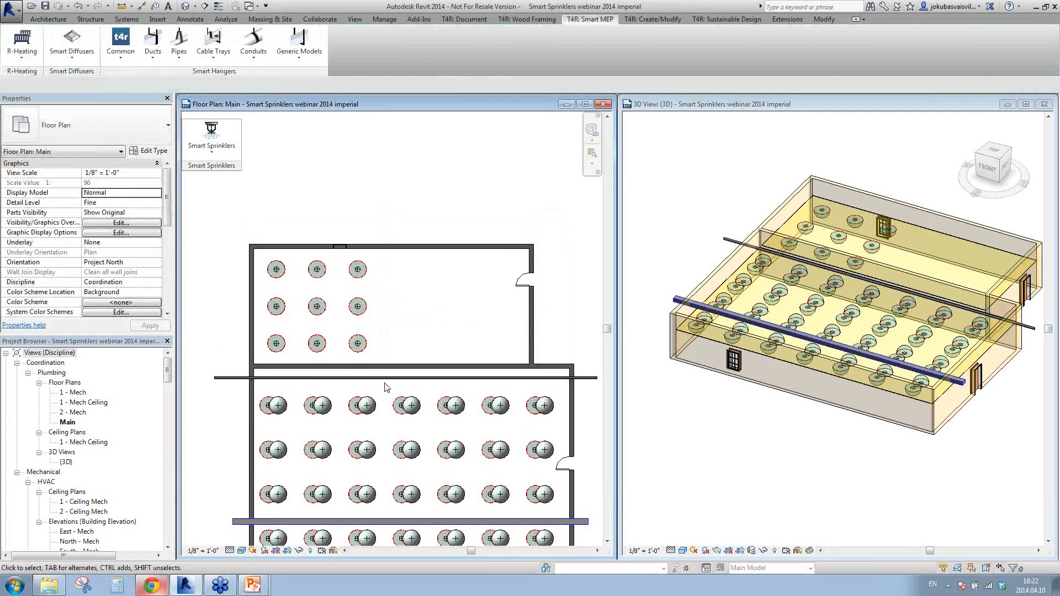
- Examine the upright and pendant position symbols of both rooms in the floor plan and close up in 3D
scroll(360, 303, "down", 4)
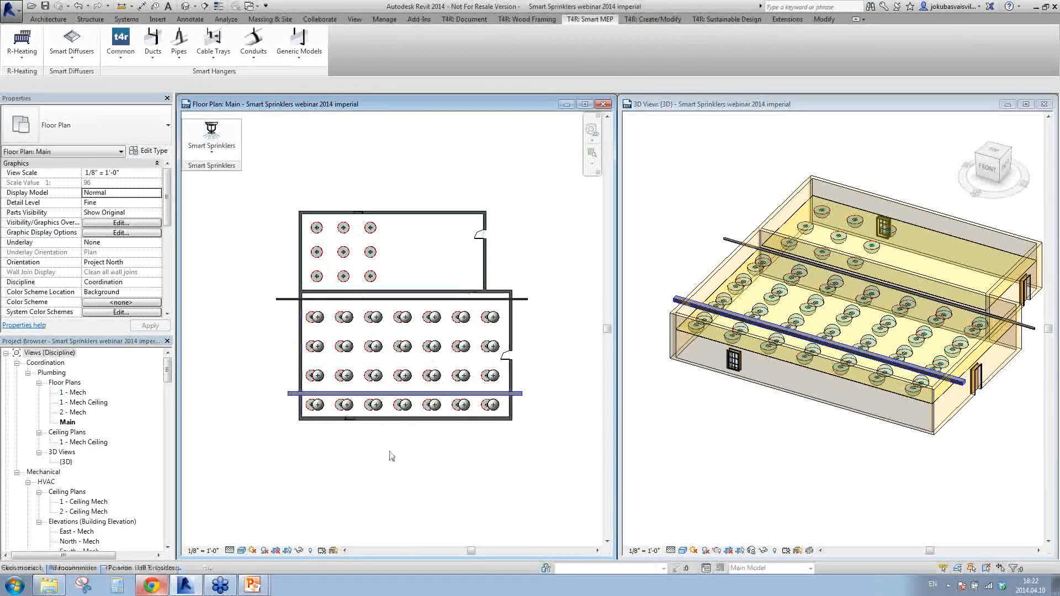
scroll(355, 263, "up", 2)
middle_click_drag(386, 497, 385, 466)
scroll(334, 444, "down", 1)
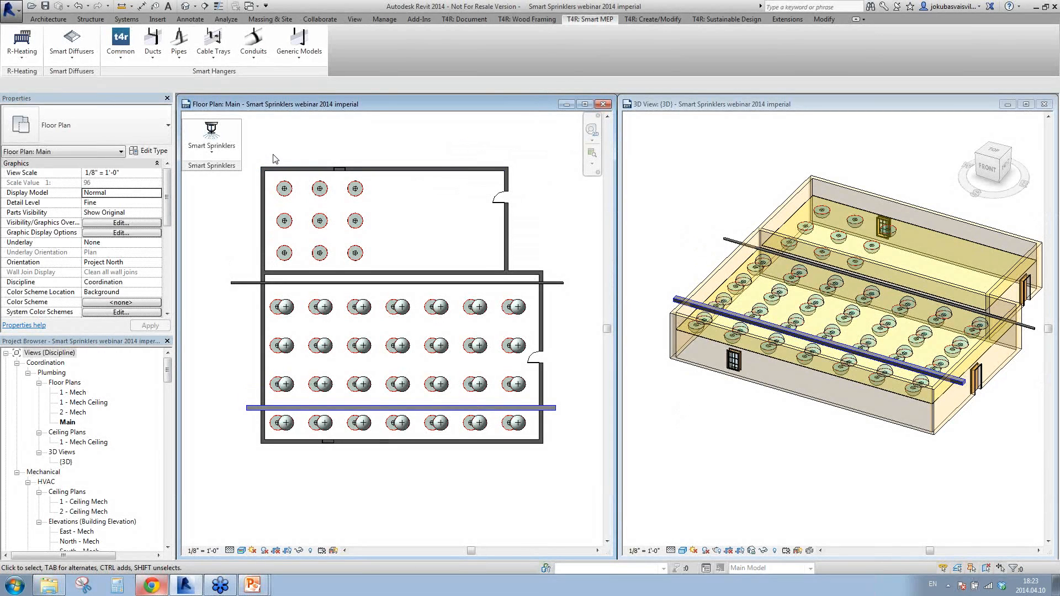
left_click(214, 142)
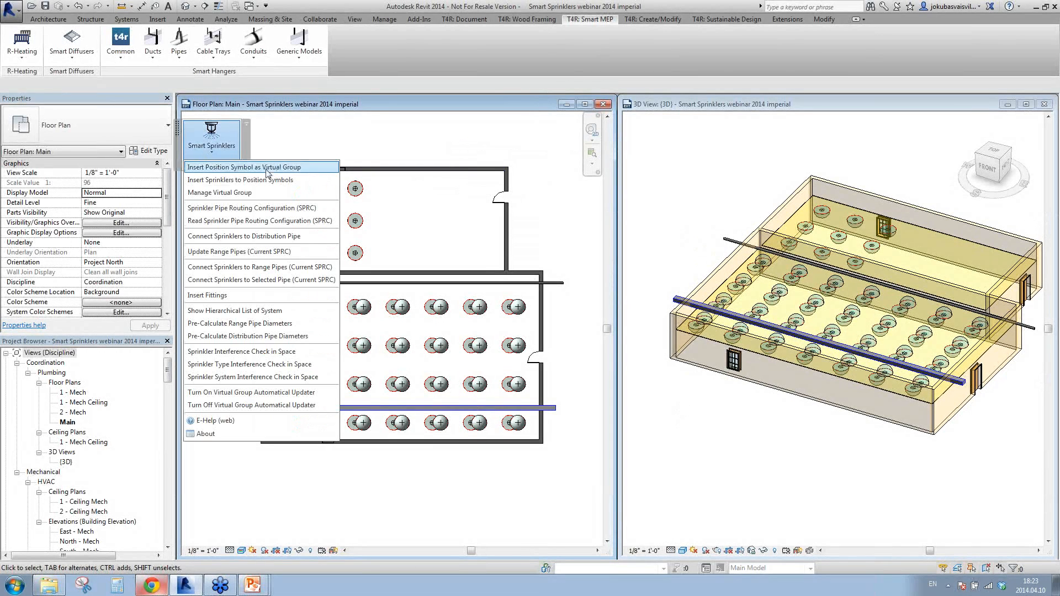
left_click(316, 180)
scroll(711, 316, "up", 8)
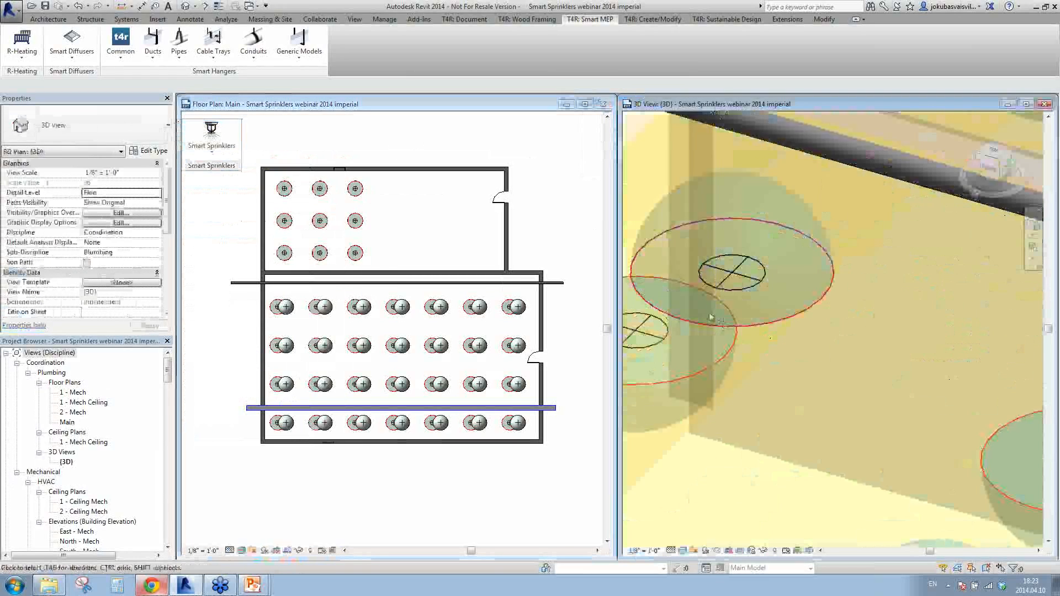
middle_click_drag(713, 317, 808, 306)
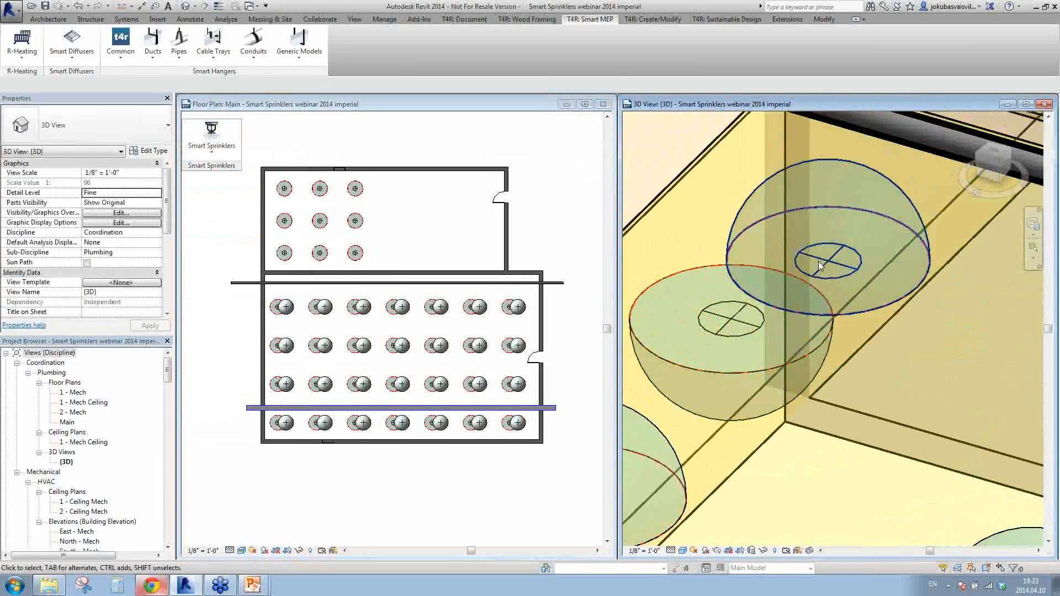
scroll(816, 345, "down", 6)
scroll(866, 277, "up", 5)
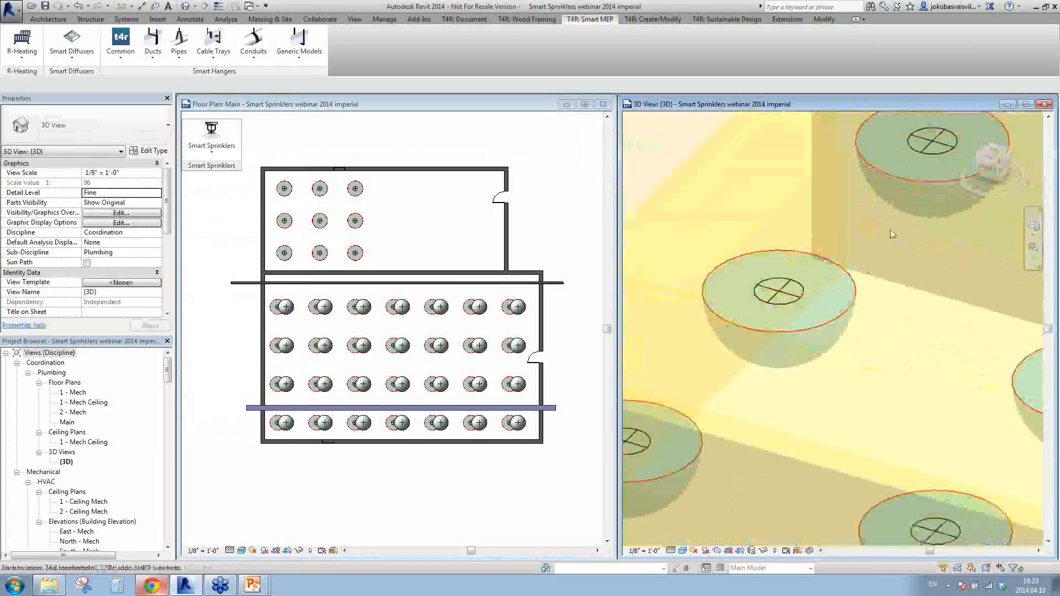
middle_click_drag(893, 234, 781, 378)
scroll(795, 381, "down", 7)
scroll(786, 425, "down", 3)
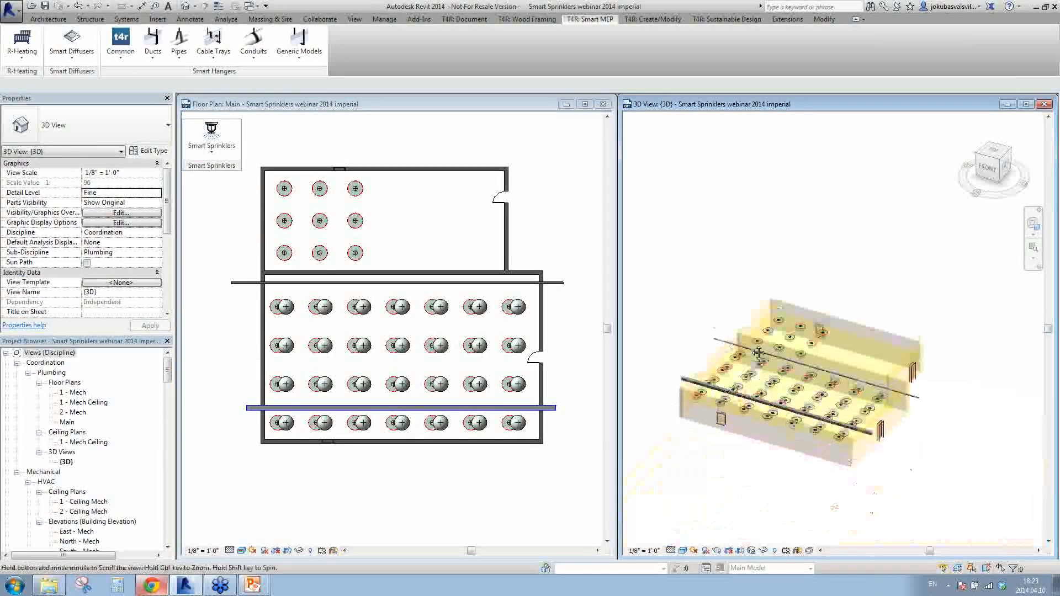
scroll(784, 387, "up", 3)
middle_click_drag(791, 375, 802, 372)
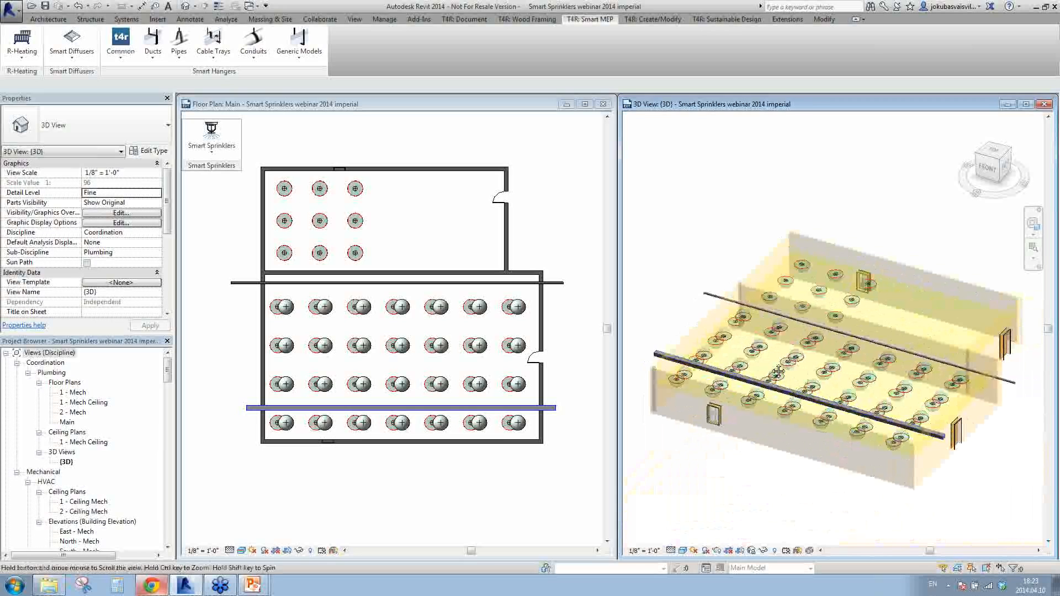
- Insert the Sprinkler - Dry - Pendent - Fully Recessed - Hosted, type 15 mm Dry Pendent on Drop with Guard, at the larger room's pendant position symbols
left_click(211, 141)
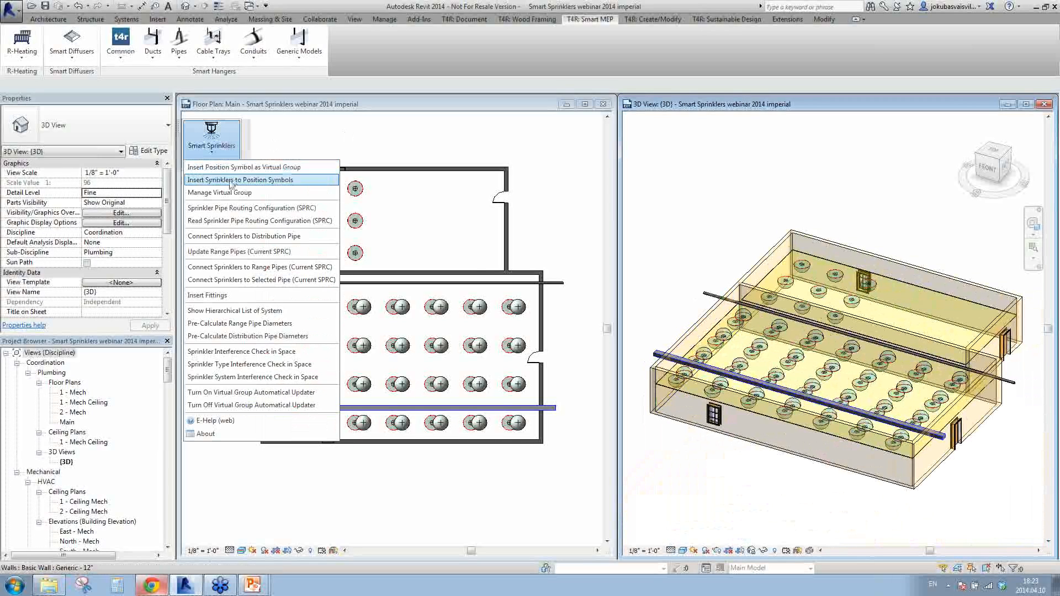
left_click(301, 180)
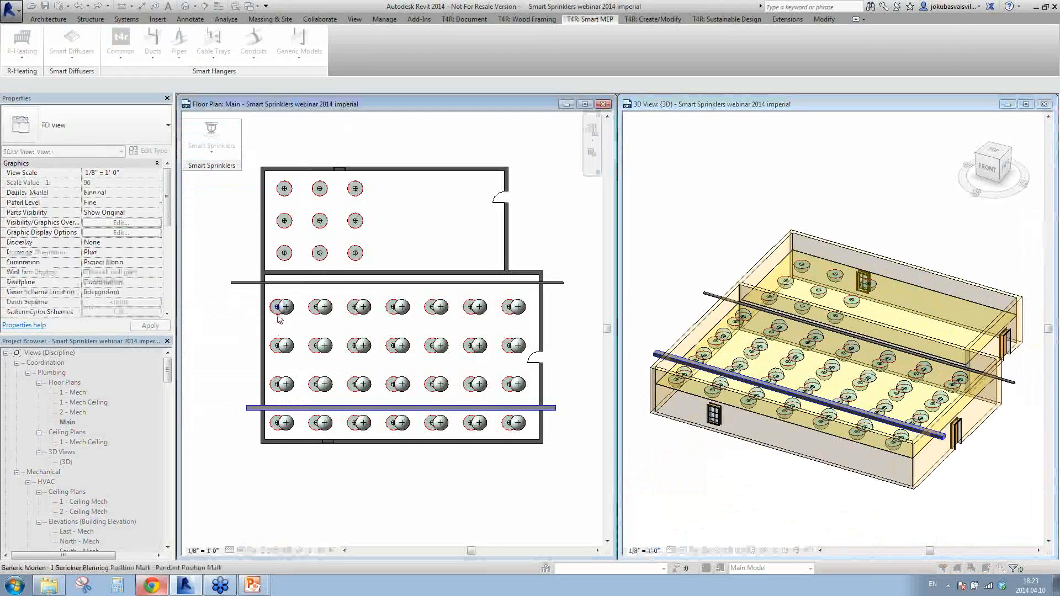
scroll(278, 318, "up", 3)
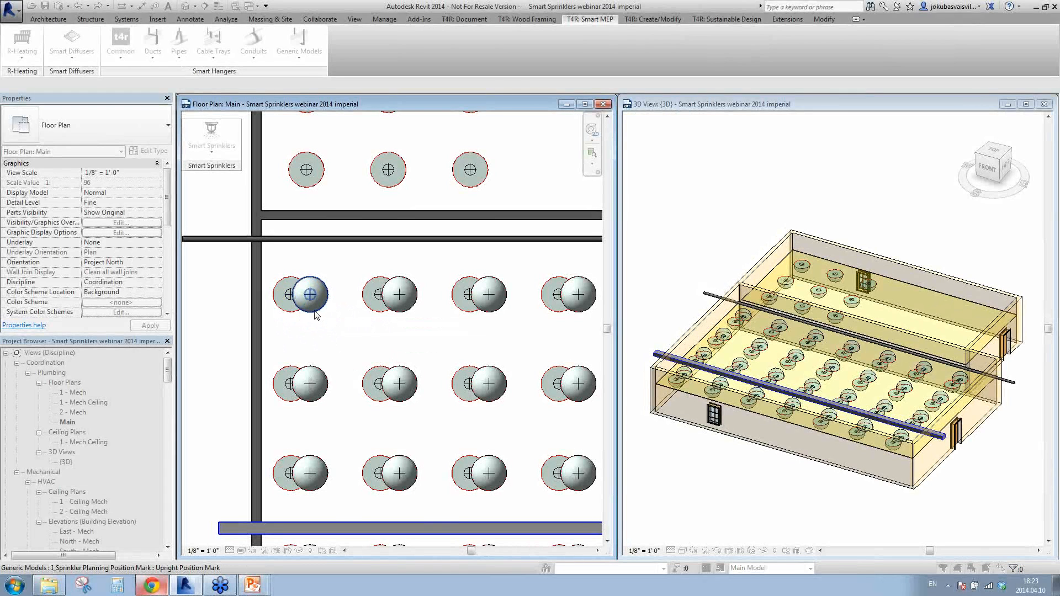
left_click(287, 304)
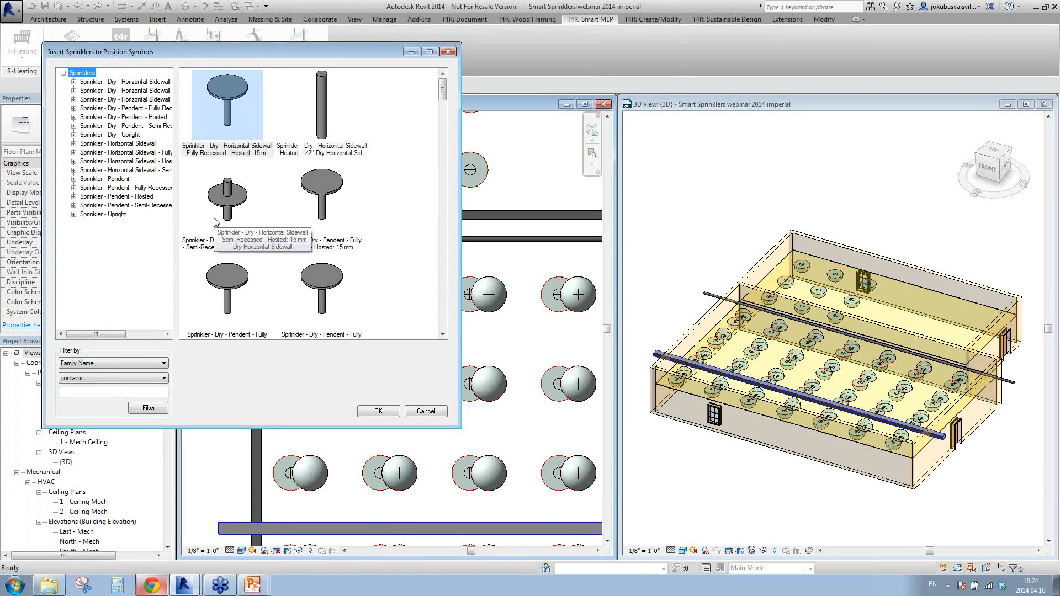
left_click(73, 108)
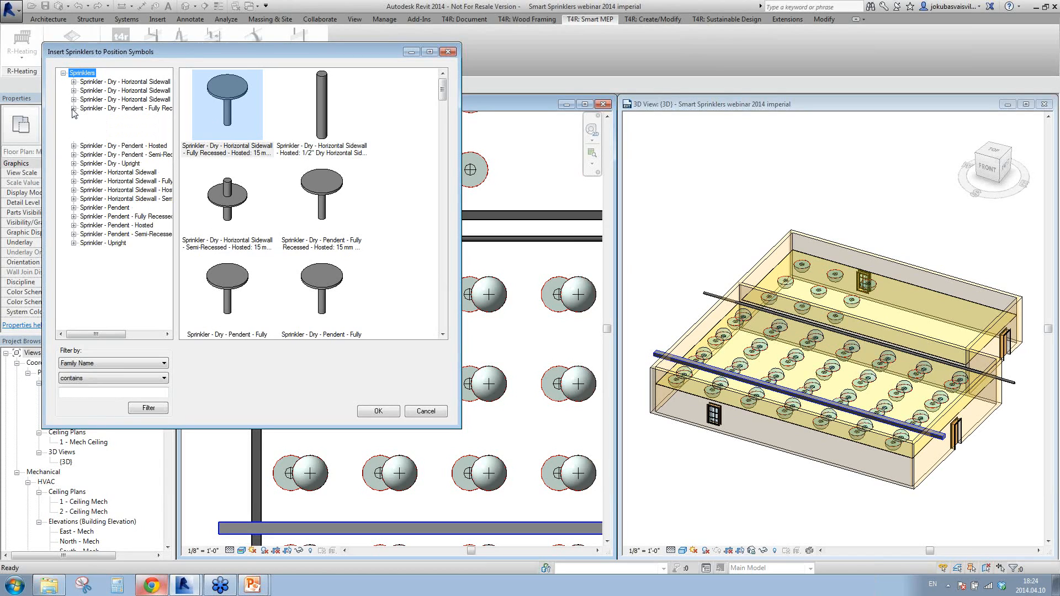
left_click_drag(176, 146, 227, 147)
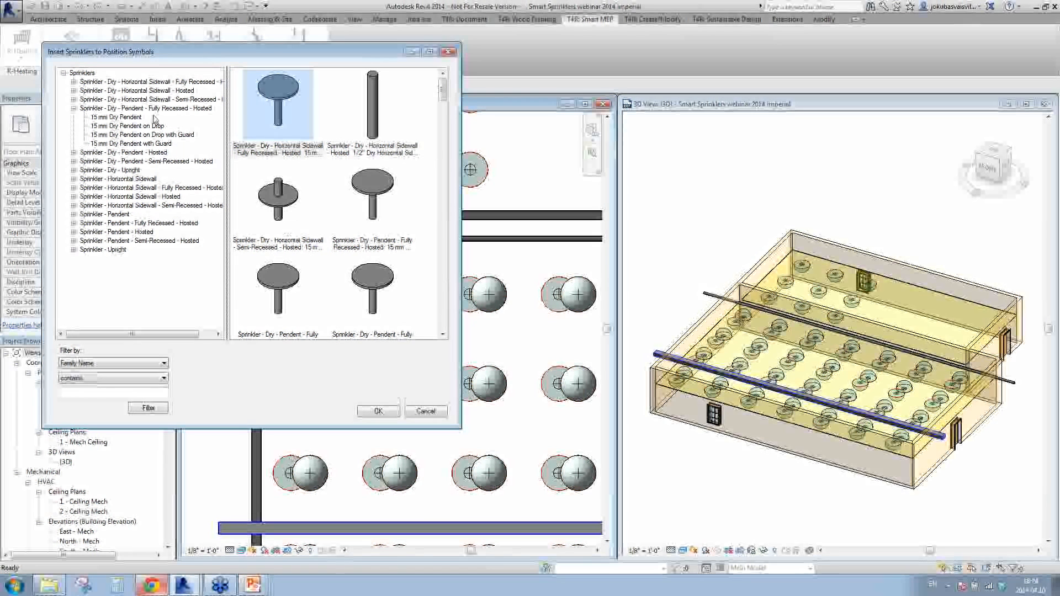
left_click(125, 136)
left_click(269, 122)
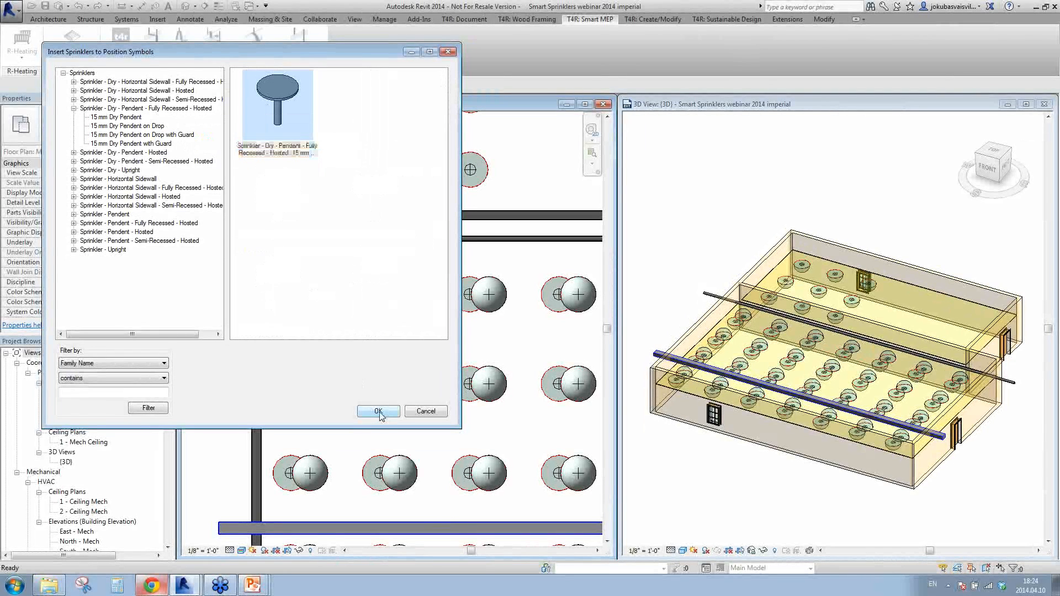
left_click(379, 411)
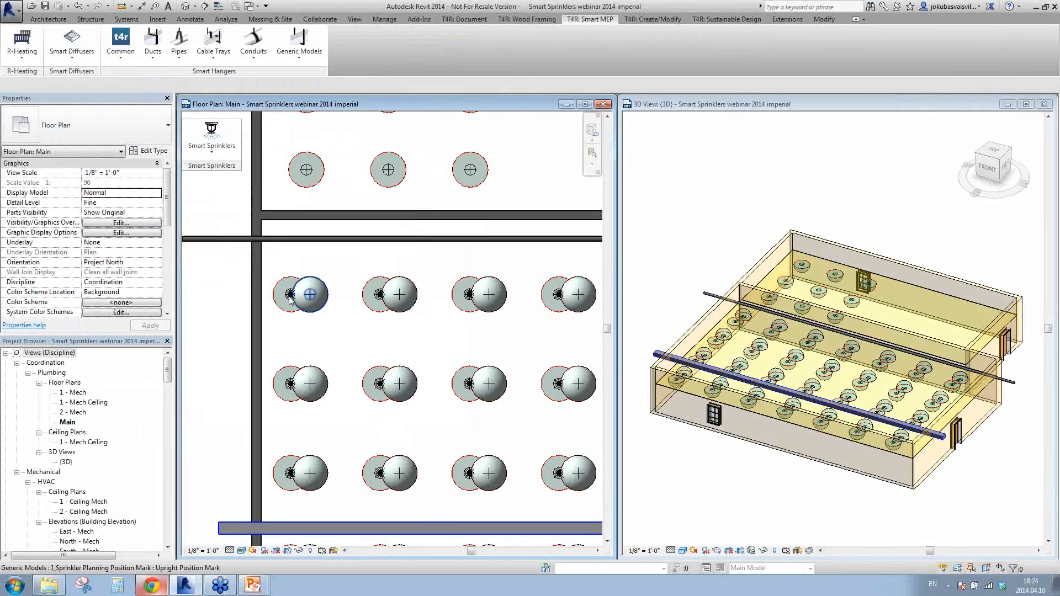
- Examine the inserted pendent sprinklers in the plan, in 3D and from the front, including their position at the ceiling
scroll(482, 359, "down", 5)
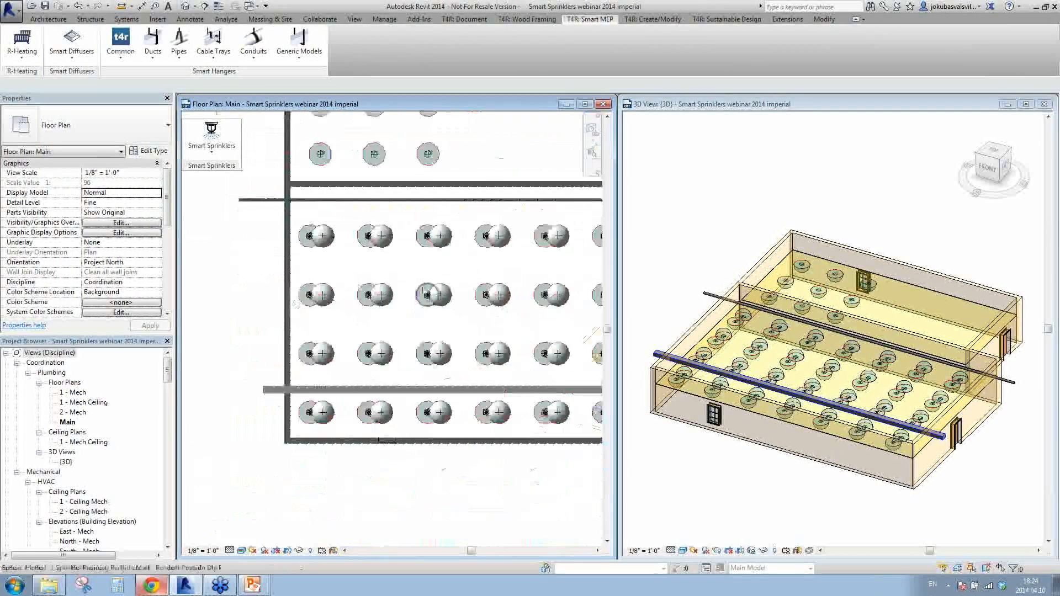
scroll(718, 298, "up", 10)
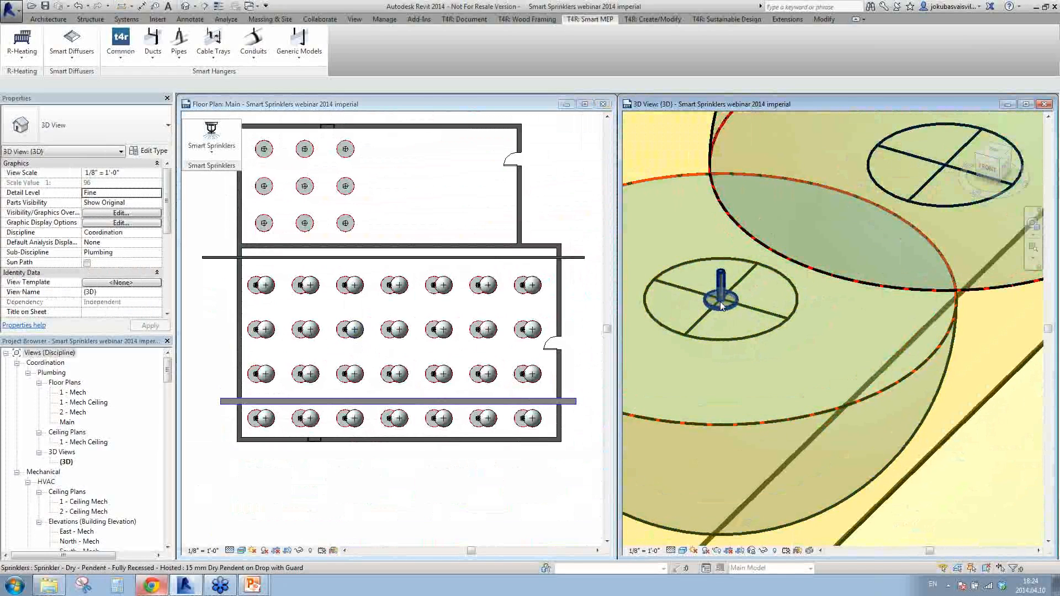
scroll(745, 354, "down", 8)
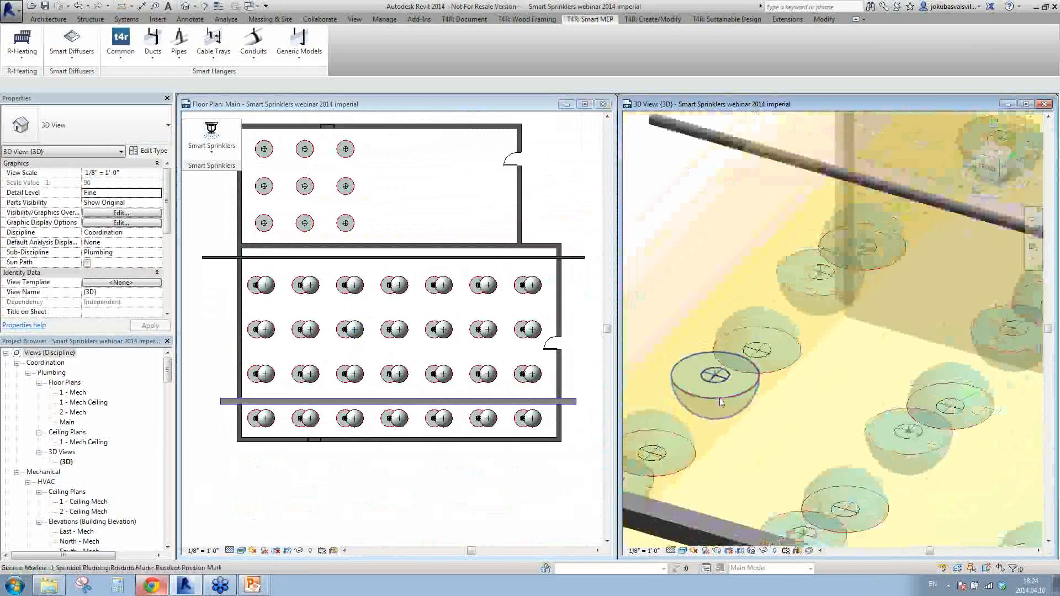
middle_click_drag(691, 462, 734, 399)
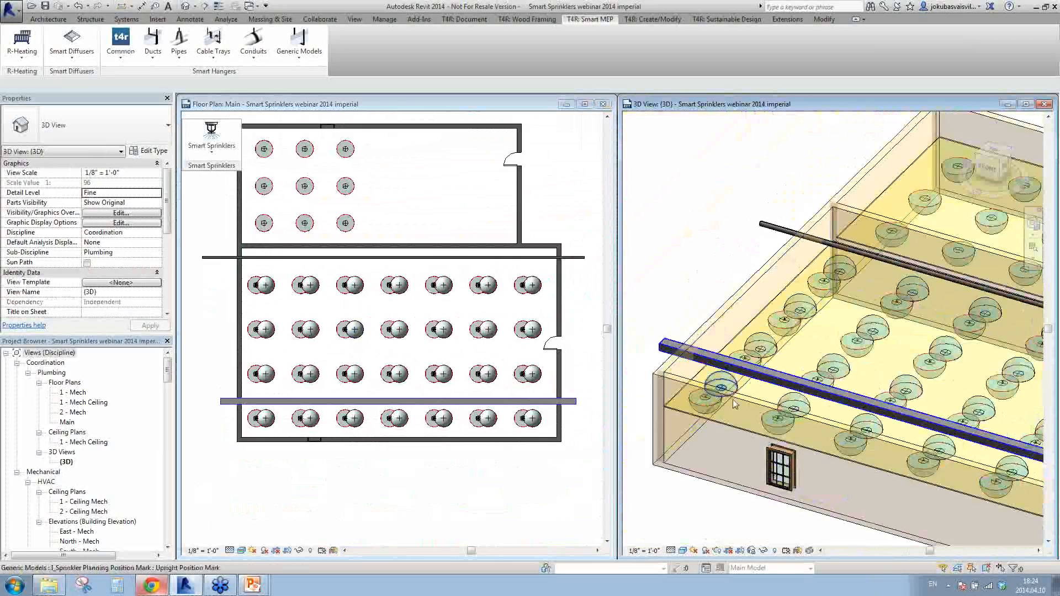
left_click(988, 170)
scroll(850, 364, "up", 8)
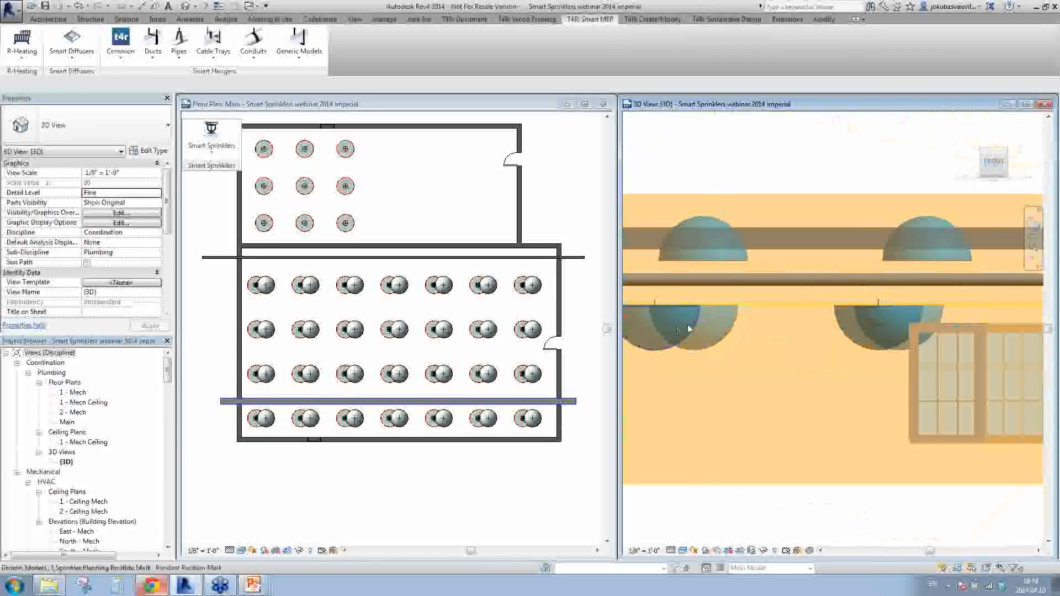
scroll(839, 358, "up", 5)
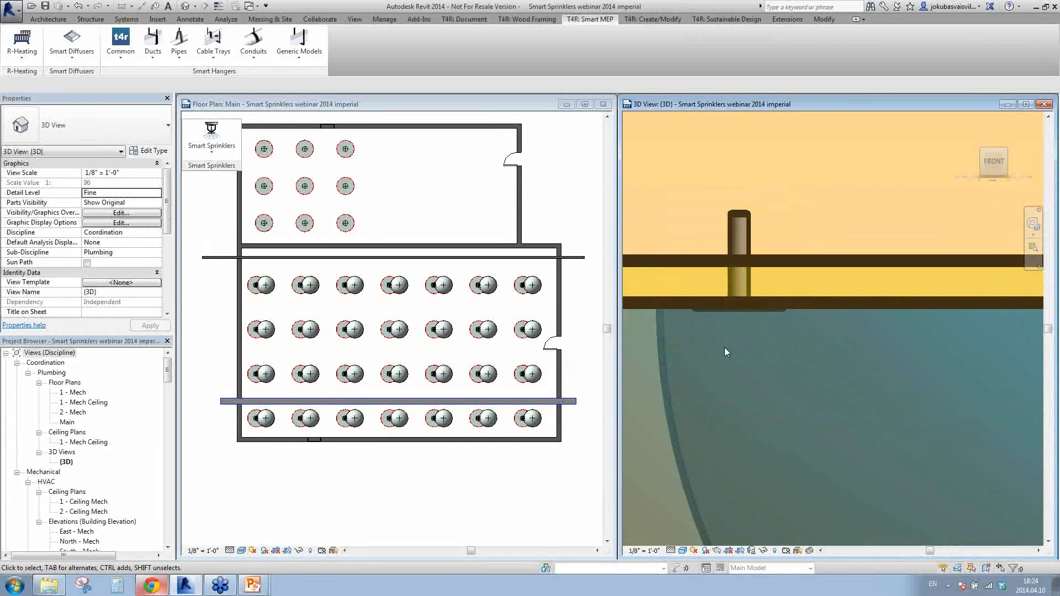
scroll(795, 379, "down", 3)
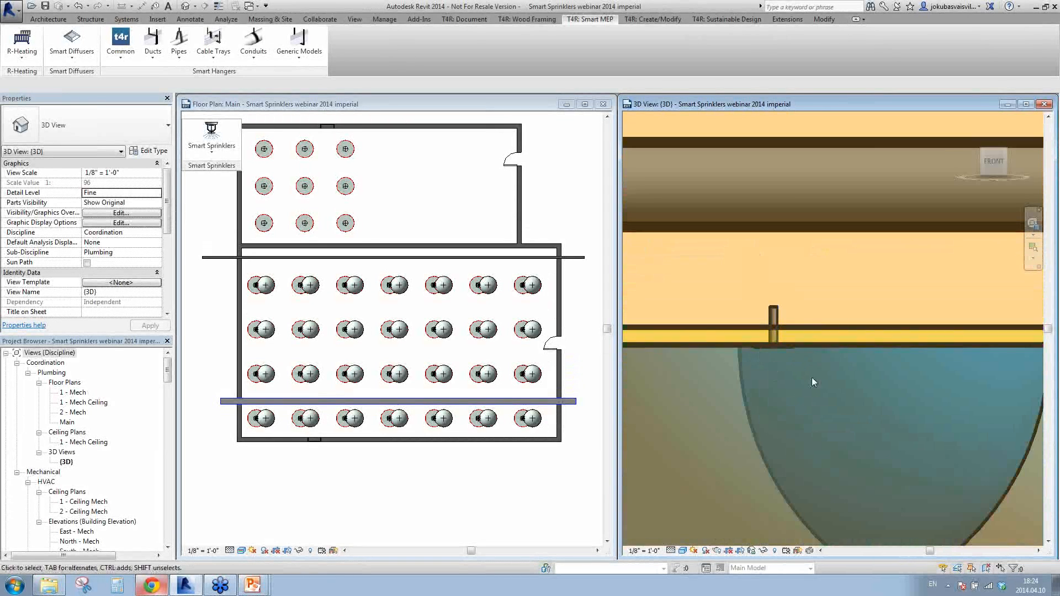
scroll(810, 377, "down", 2)
scroll(804, 386, "down", 5)
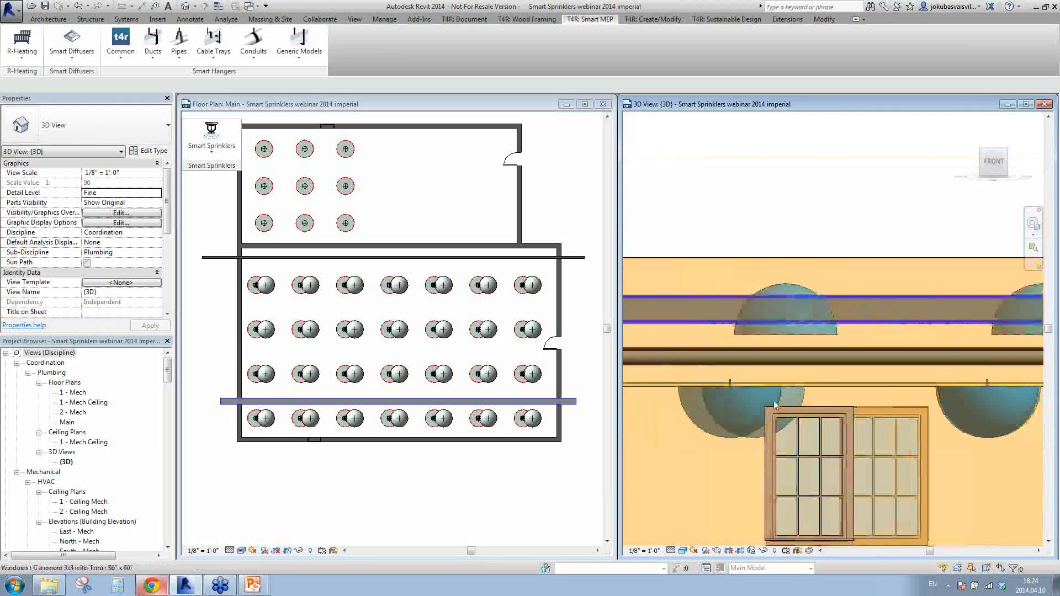
- Examine the ceiling and a pendent sprinkler's position in it up close in the front 3D view
left_click(786, 385)
scroll(721, 389, "up", 6)
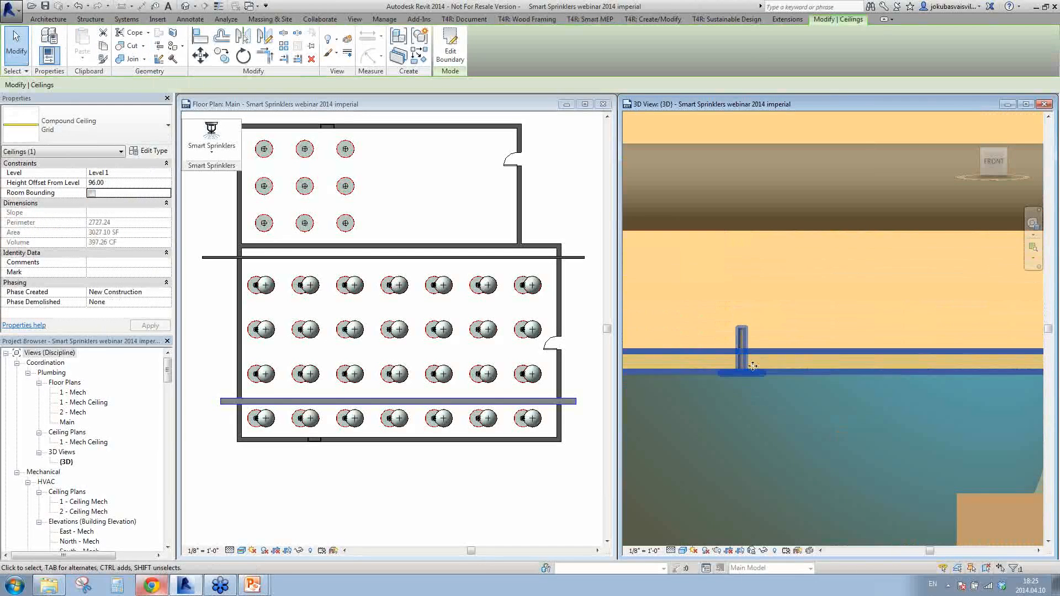
key("Escape")
scroll(739, 386, "down", 5)
middle_click_drag(739, 389, 711, 397)
- Insert the Sprinkler - Dry - Upright, type 1/2" Upright, at the larger room's upright position symbols
left_click(396, 309)
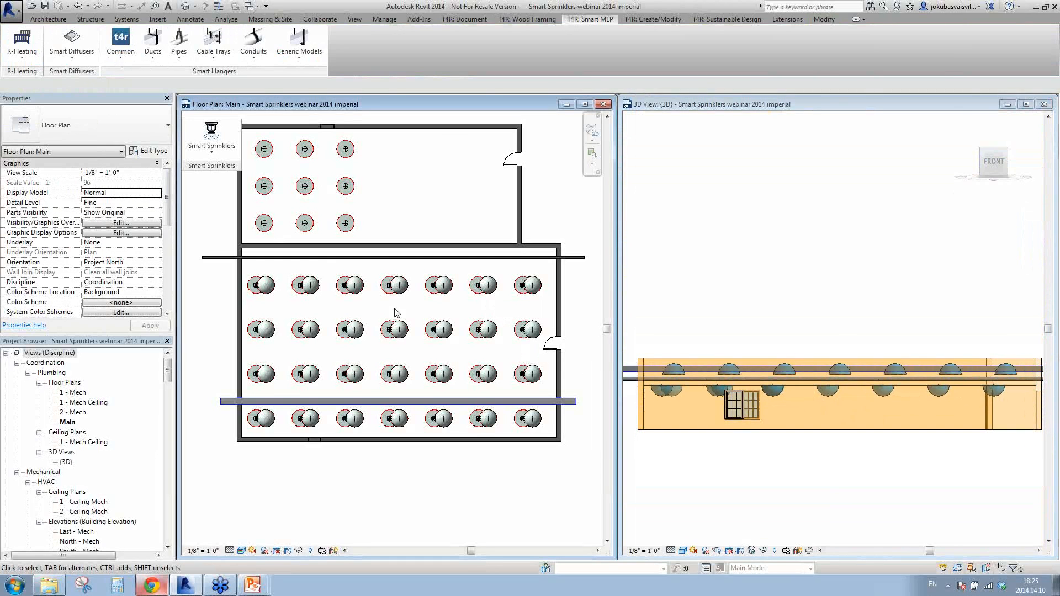
left_click(311, 285)
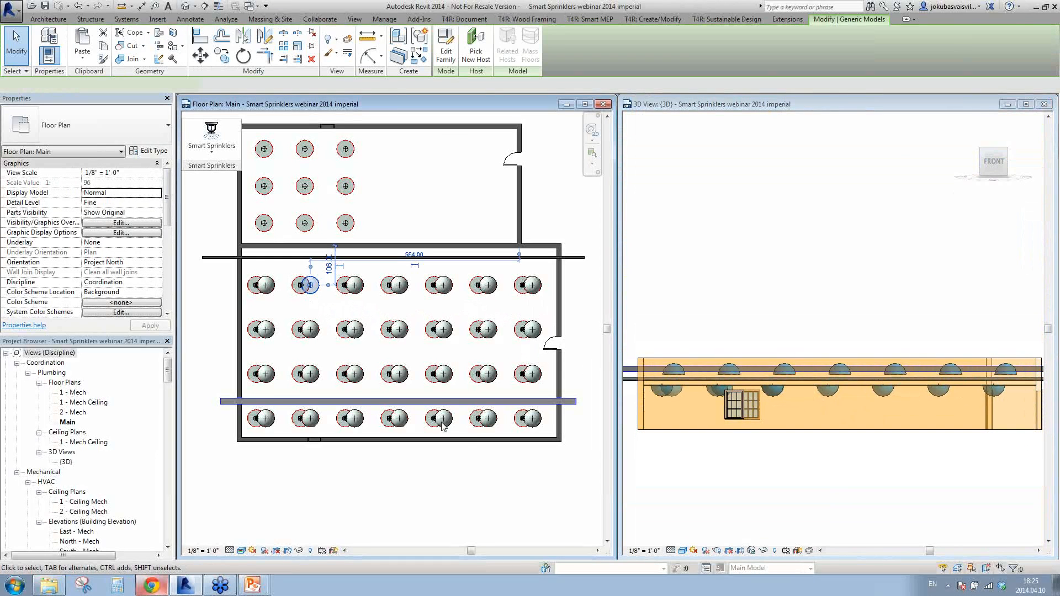
left_click(208, 155)
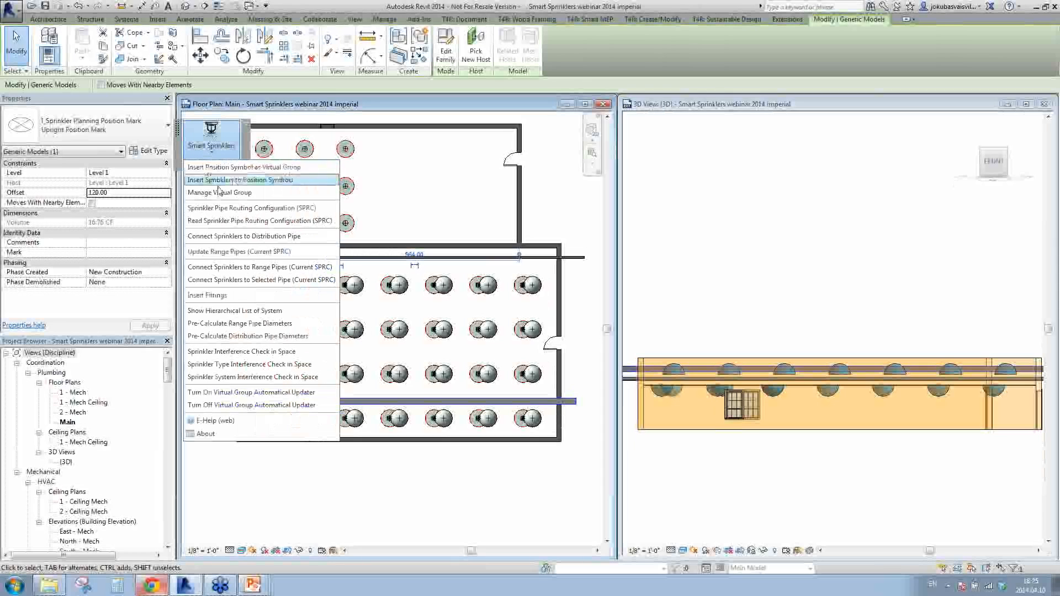
left_click(244, 183)
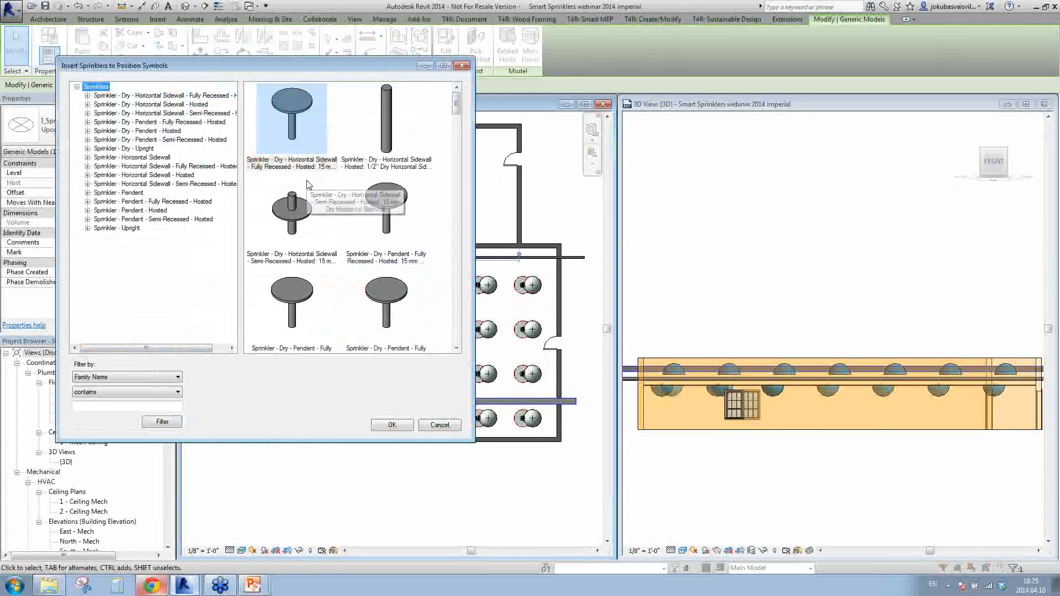
left_click(88, 149)
left_click(126, 157)
left_click(288, 97)
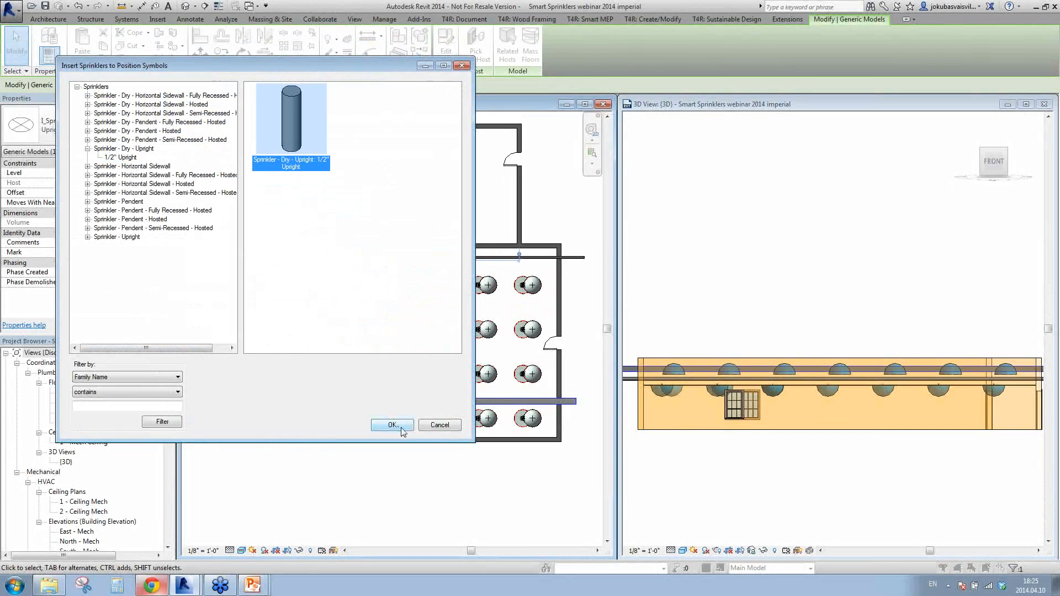
left_click(392, 425)
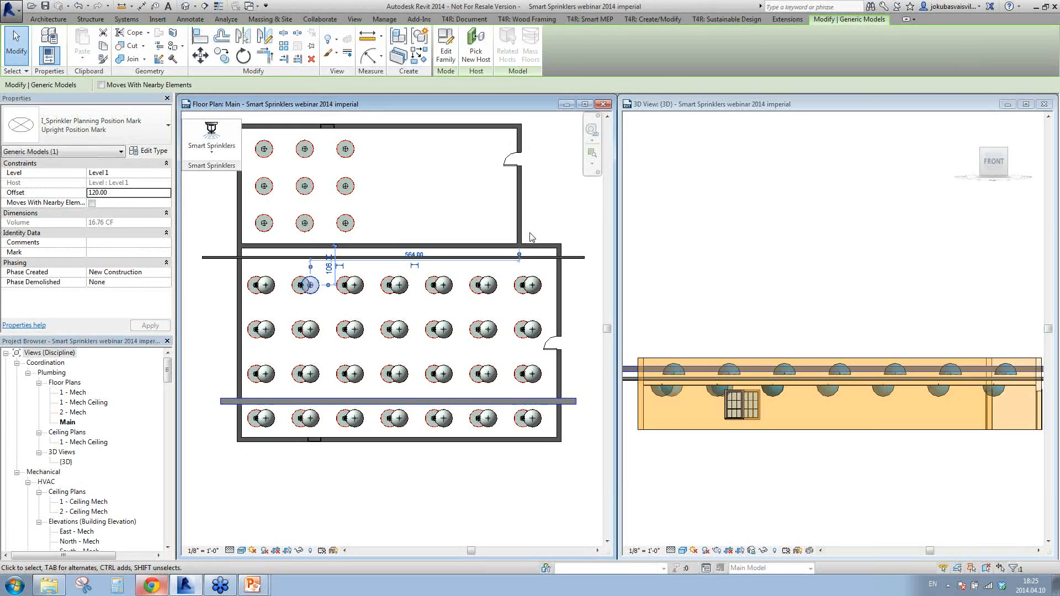
- Select everything in the larger room's sprinkler grid and filter the selection down to the Sprinklers category
left_click(212, 293)
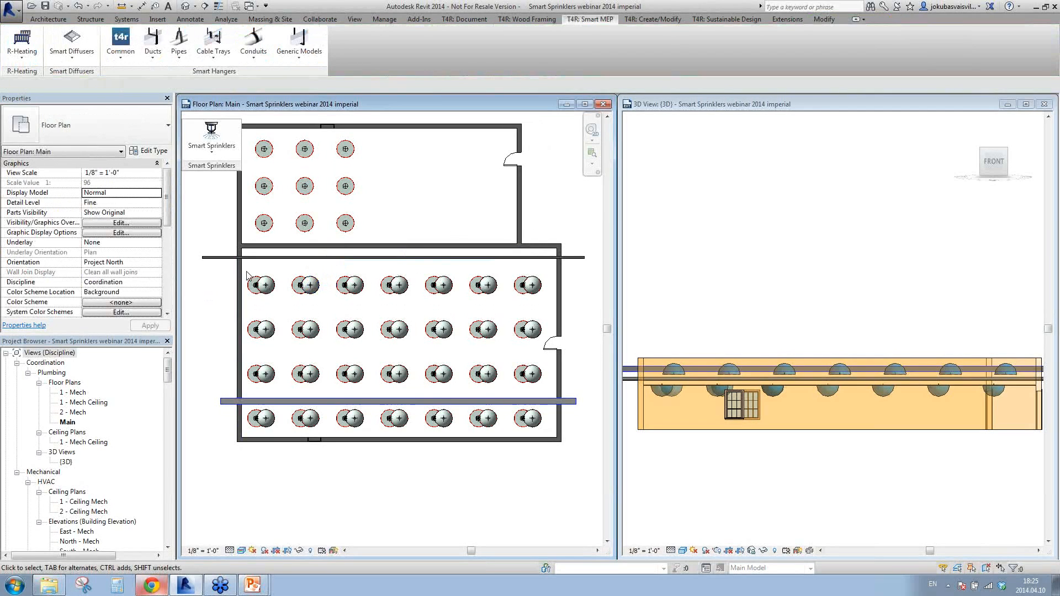
left_click_drag(246, 269, 551, 438)
left_click(1016, 570)
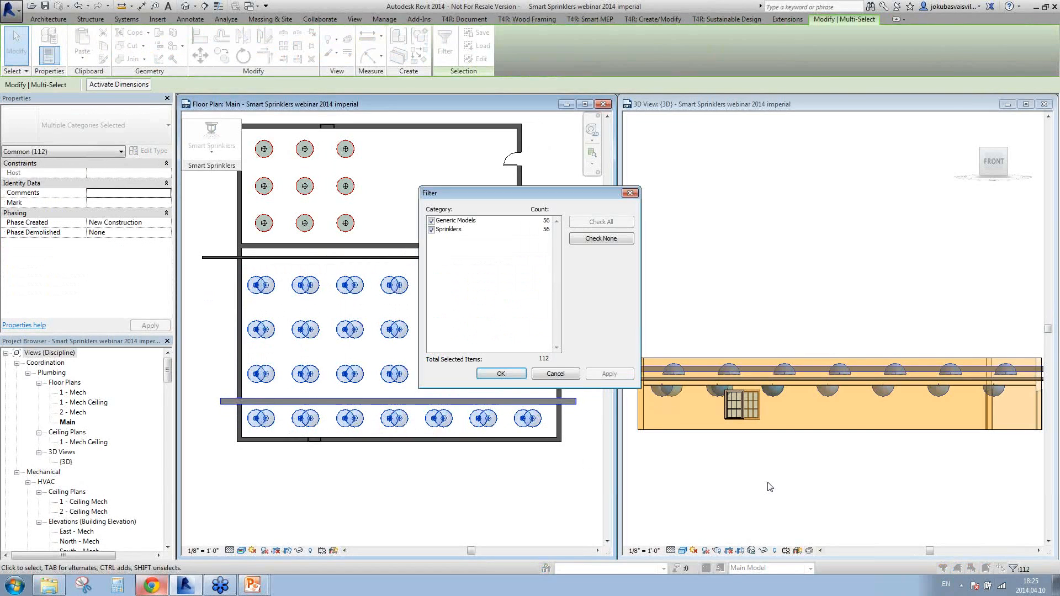
left_click(601, 239)
left_click(432, 230)
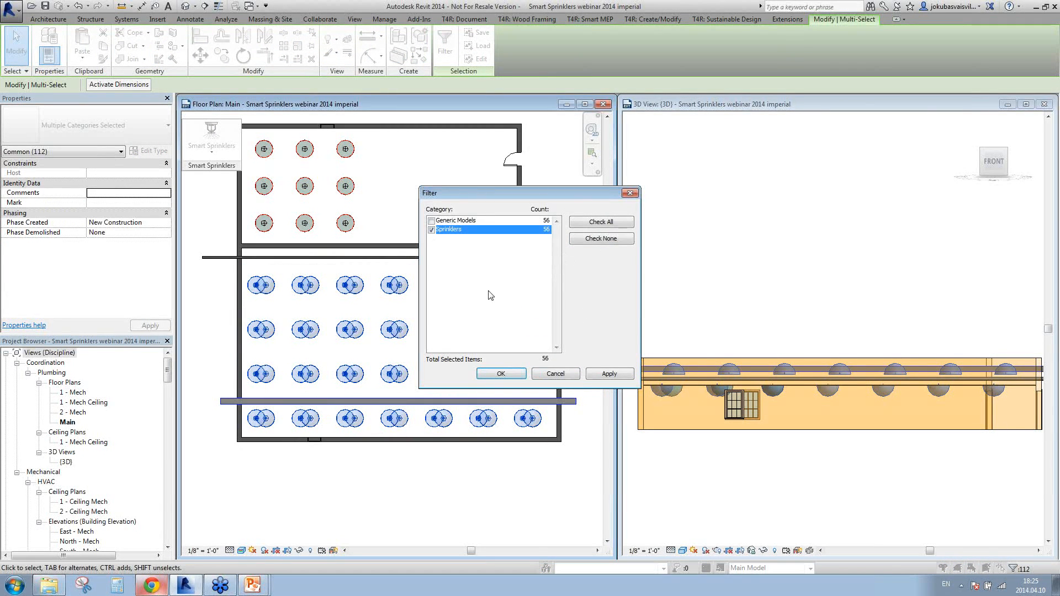
left_click(608, 373)
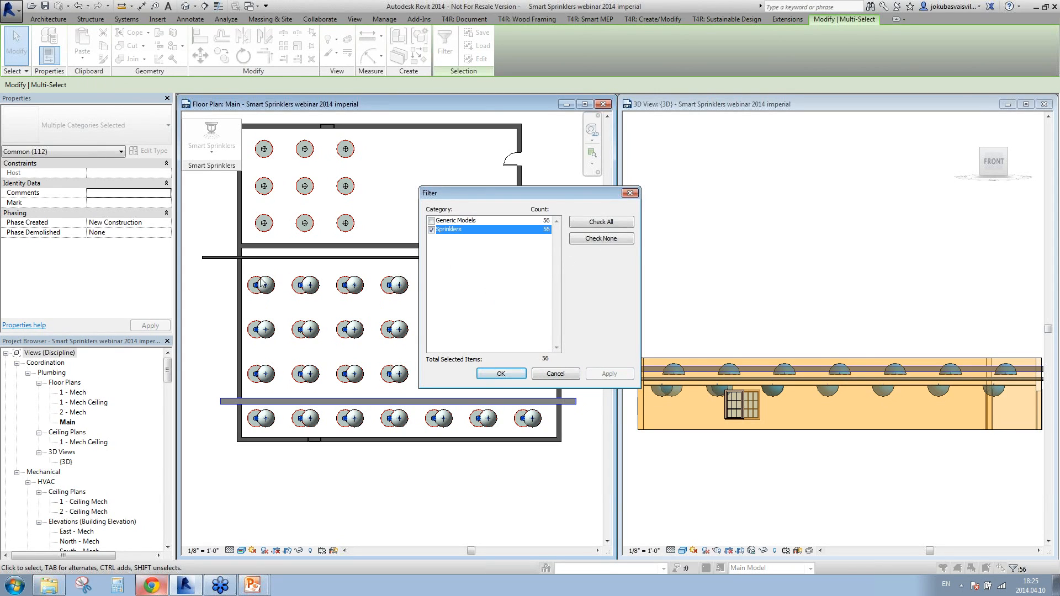
left_click(506, 375)
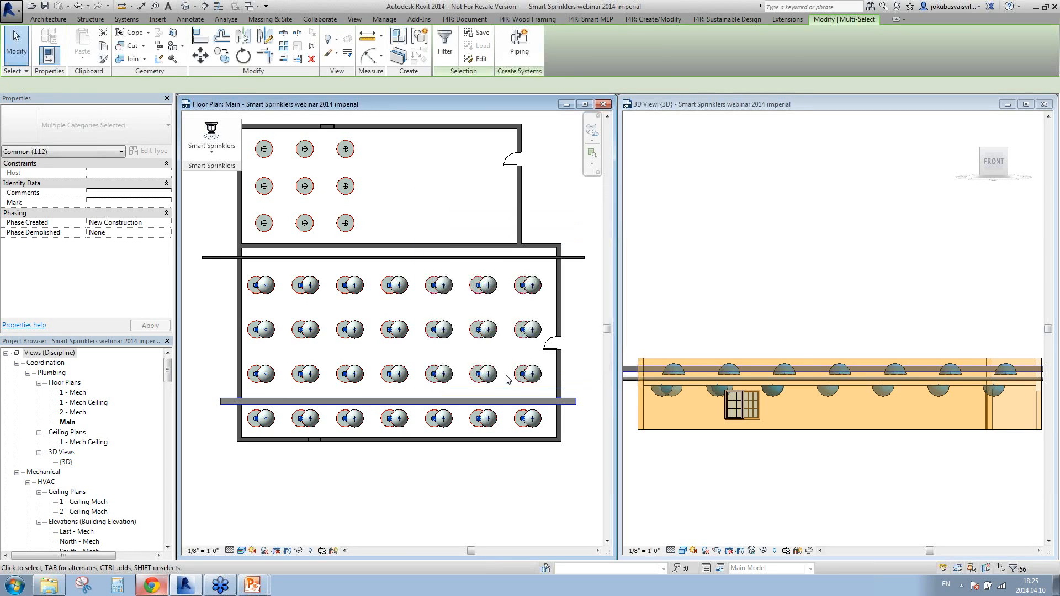
- Create a piping system of type Fire Protection Dry, named Fire Protection Dry, from the selected sprinklers
left_click(519, 47)
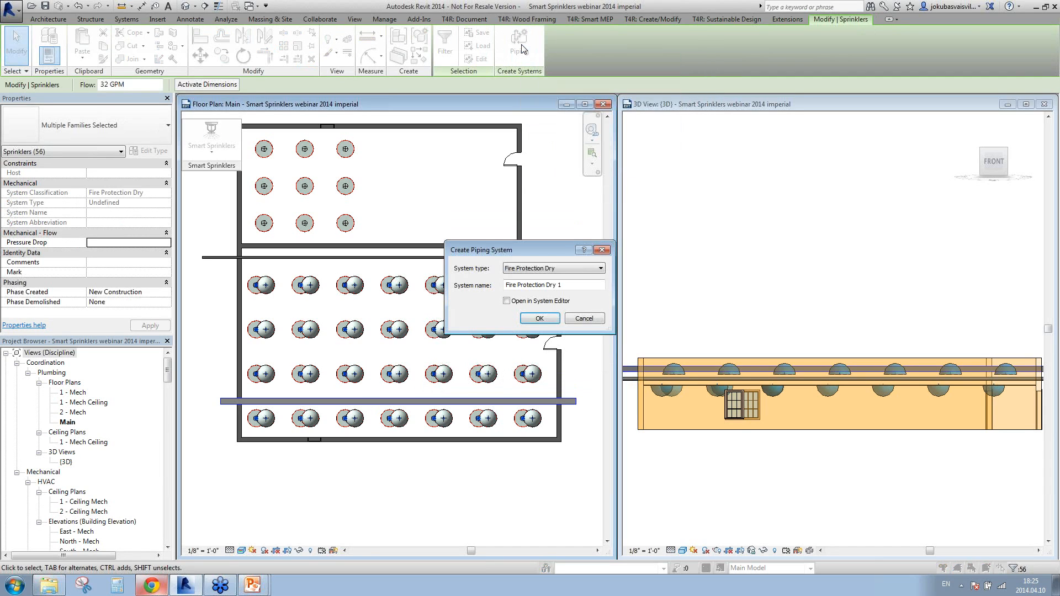
left_click(582, 285)
left_click(546, 321)
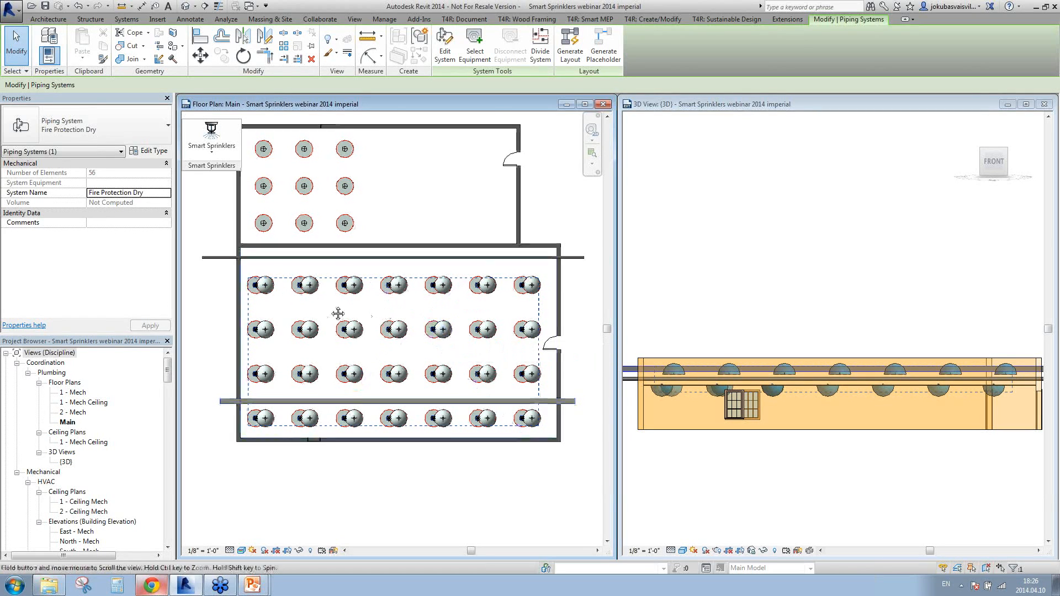
- Inspect the system properties of the larger room's first pendent sprinkler and clear the selection
scroll(261, 287, "up", 5)
left_click(227, 281)
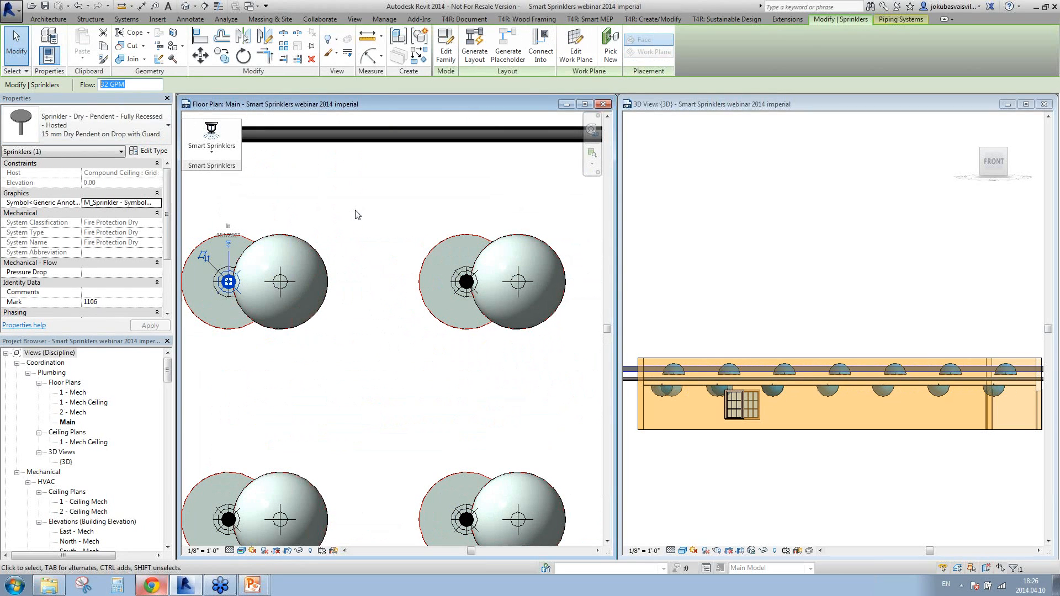
left_click(374, 243)
scroll(454, 362, "down", 4)
scroll(454, 362, "down", 3)
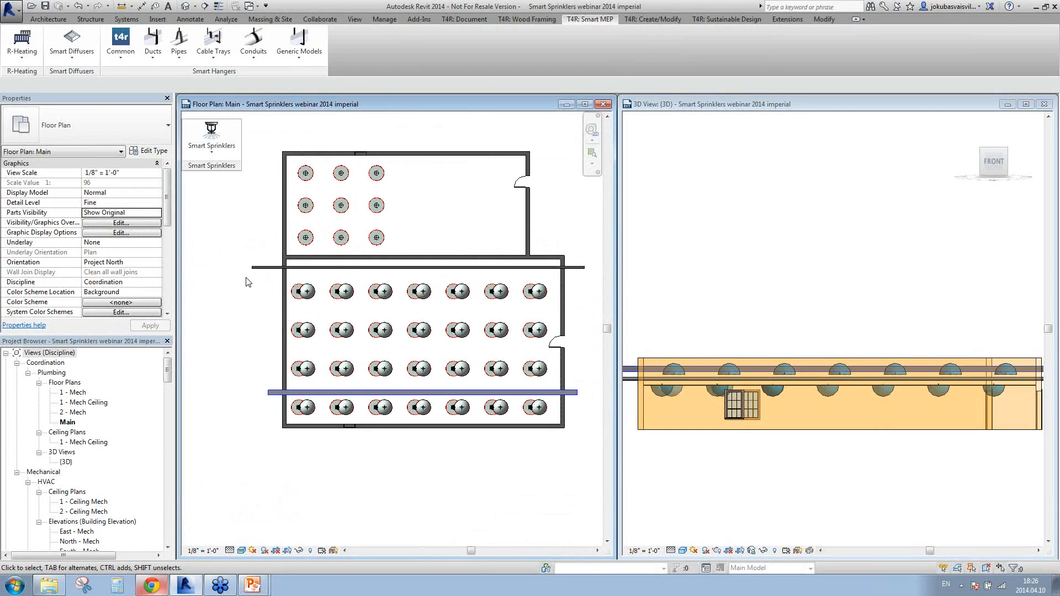
- Open the Sprinkler Pipe Routing Configuration and review the available connection schemes for upright and pendant sprinklers
left_click(214, 154)
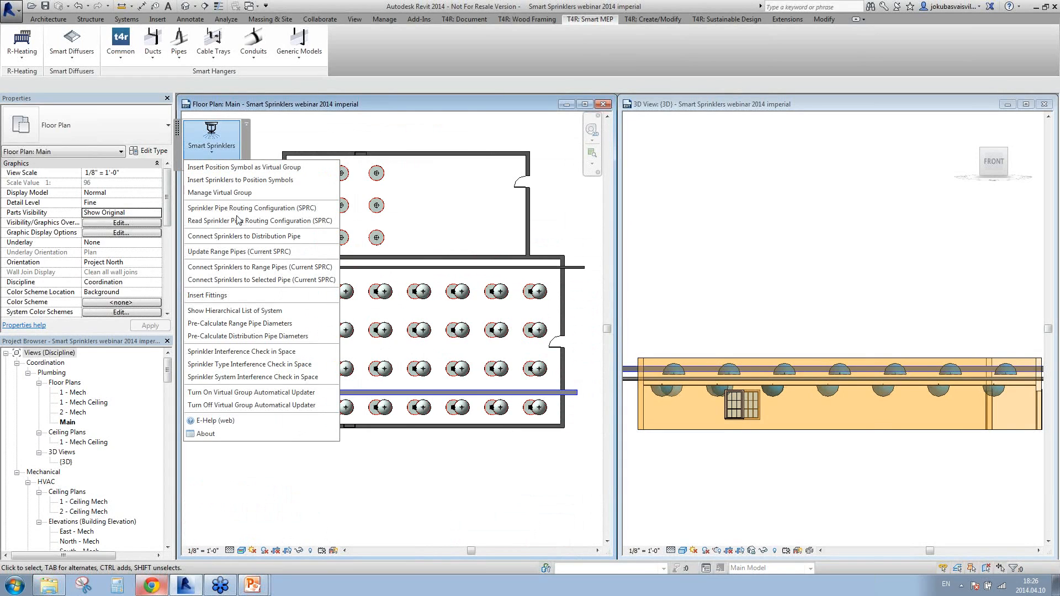
left_click(325, 210)
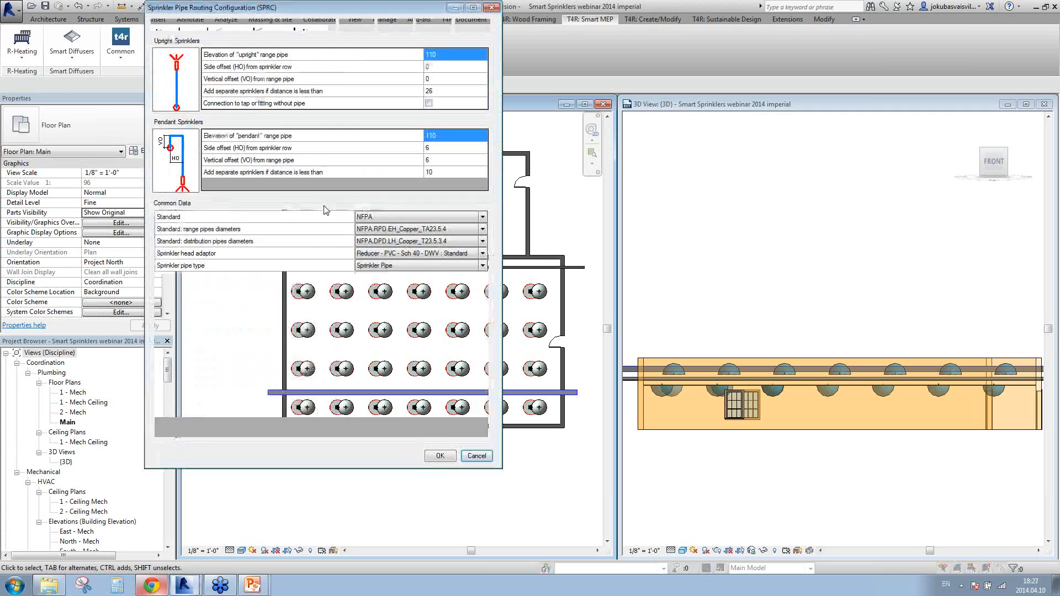
left_click_drag(304, 11, 725, 83)
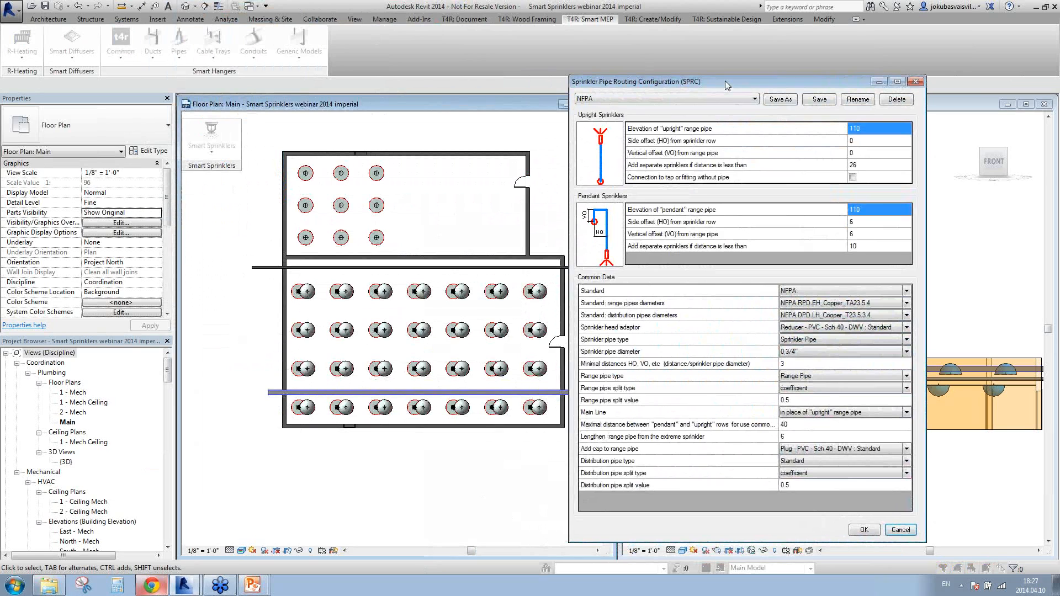
left_click(611, 146)
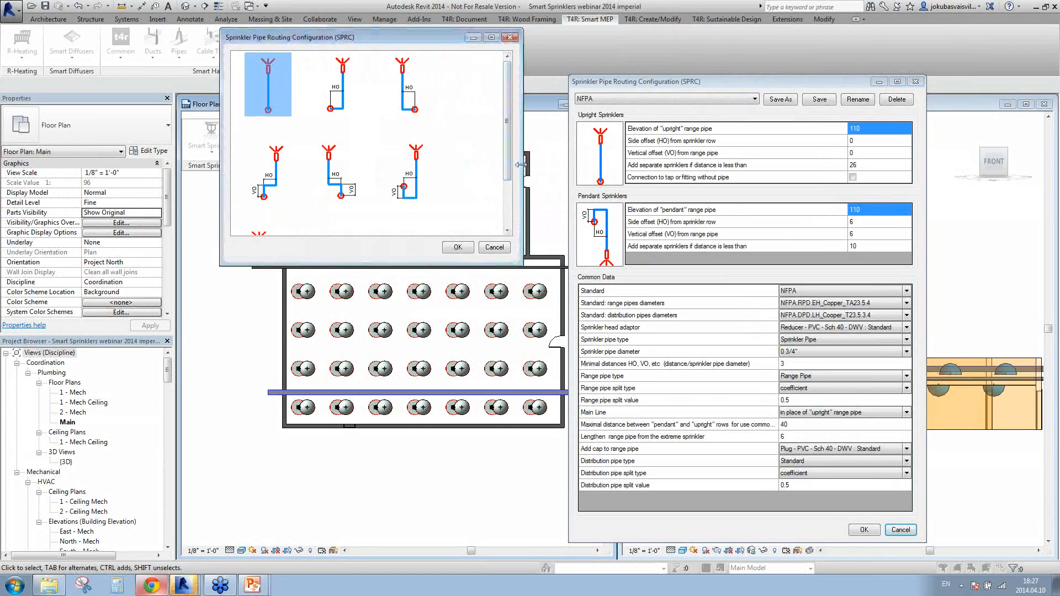
left_click_drag(524, 166, 742, 190)
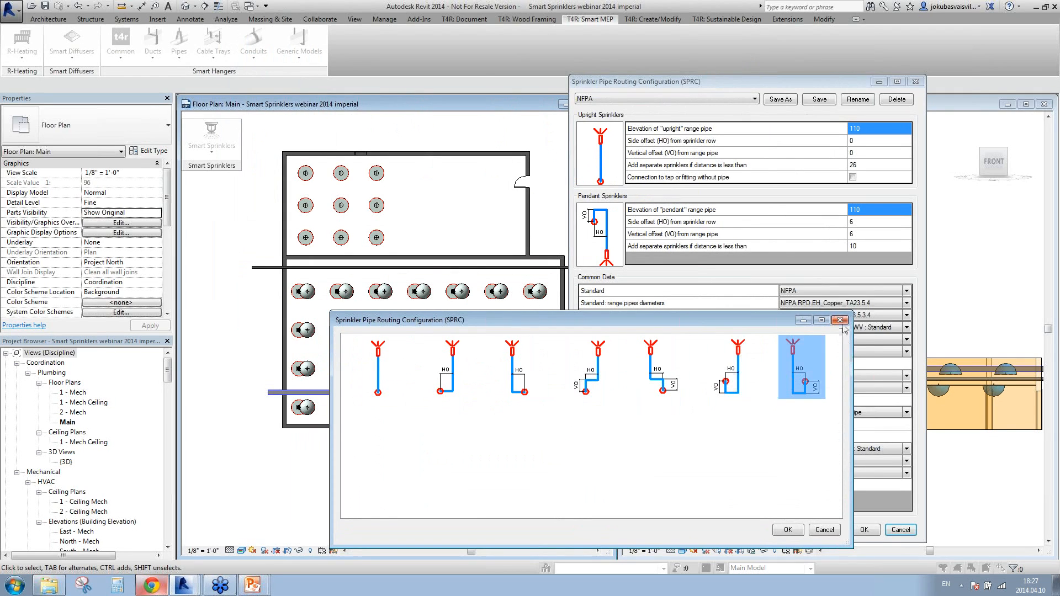
left_click(840, 320)
left_click(601, 222)
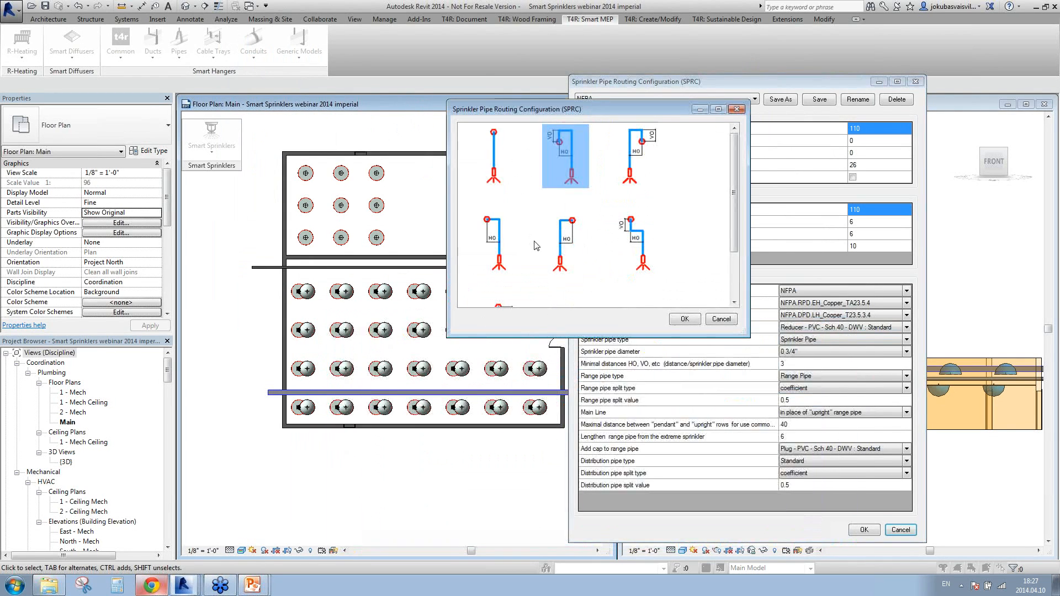
left_click_drag(750, 274, 917, 283)
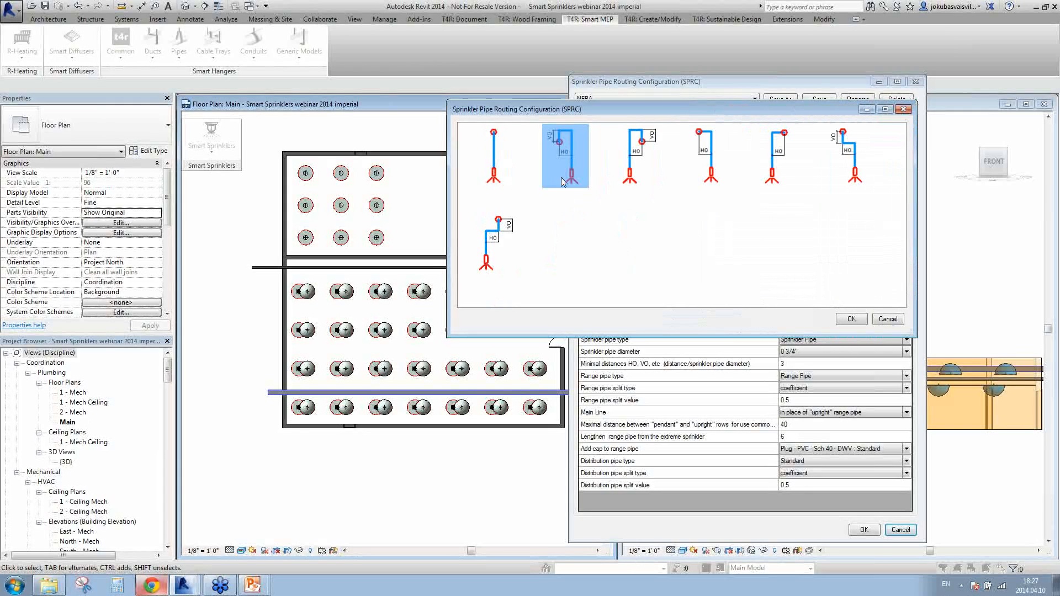
left_click(904, 110)
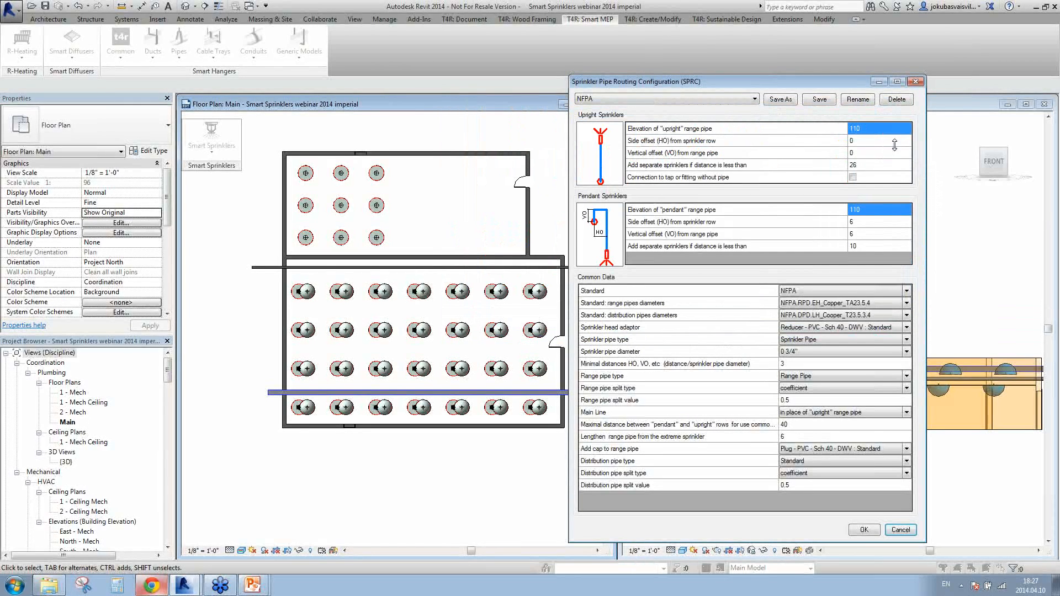
- Set the upright sprinklers' distance below which separate sprinklers are added to 26
left_click(705, 130)
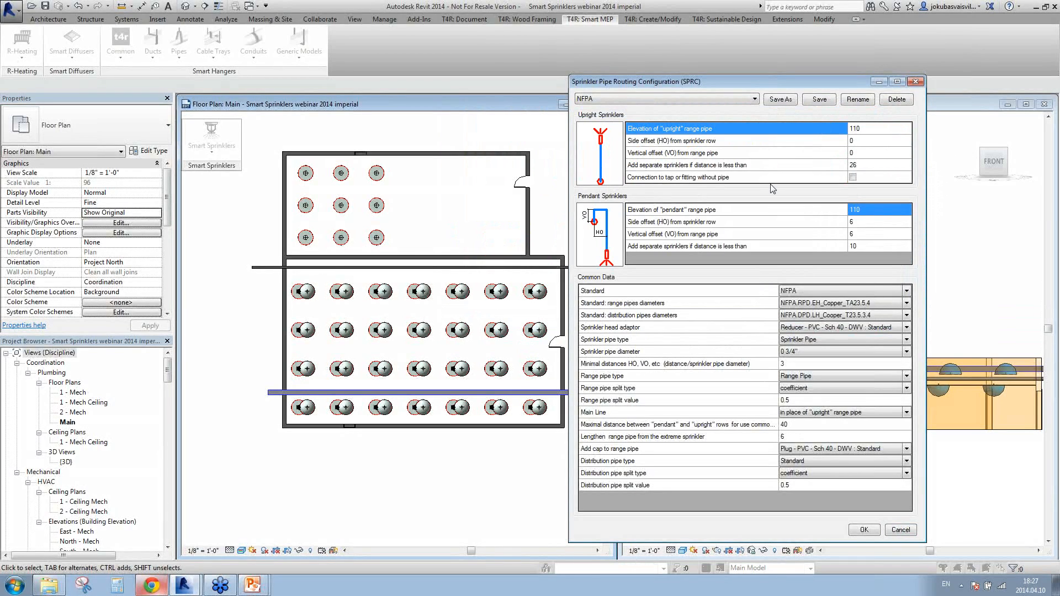
left_click(735, 214)
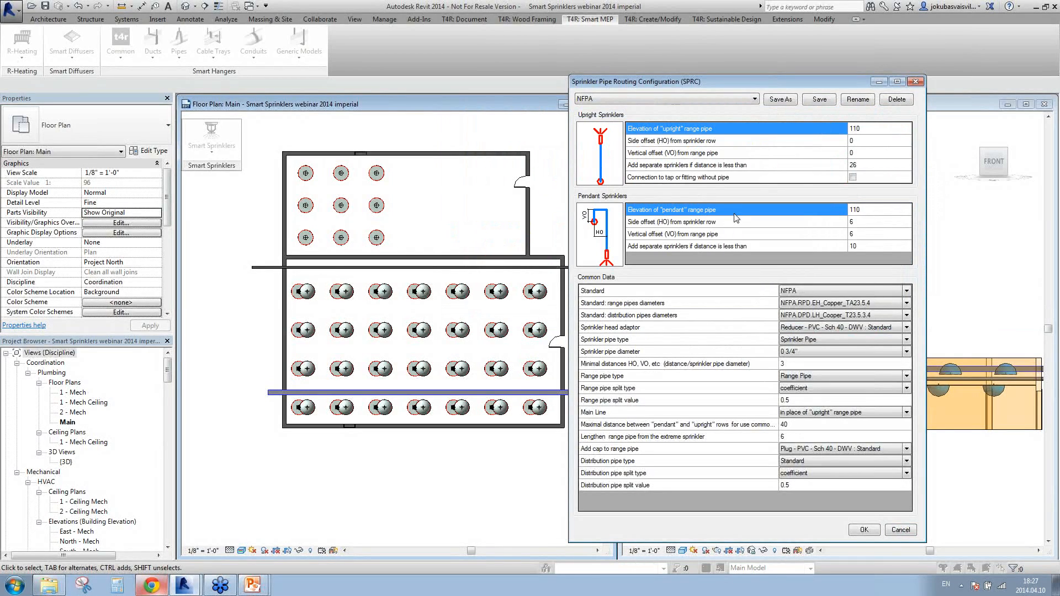
left_click_drag(863, 147, 856, 146)
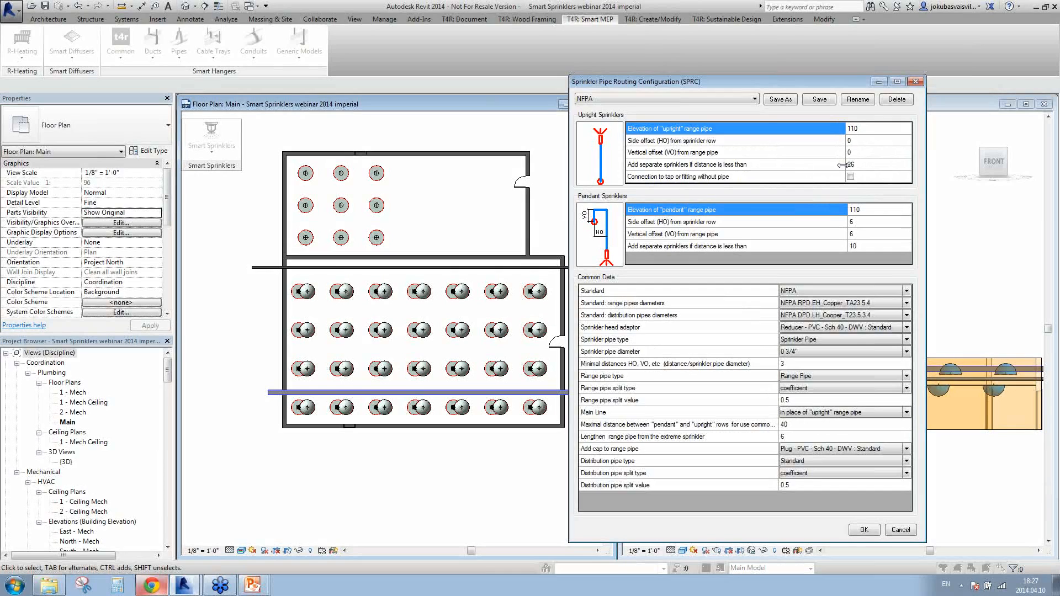
left_click(868, 165)
left_click(869, 165)
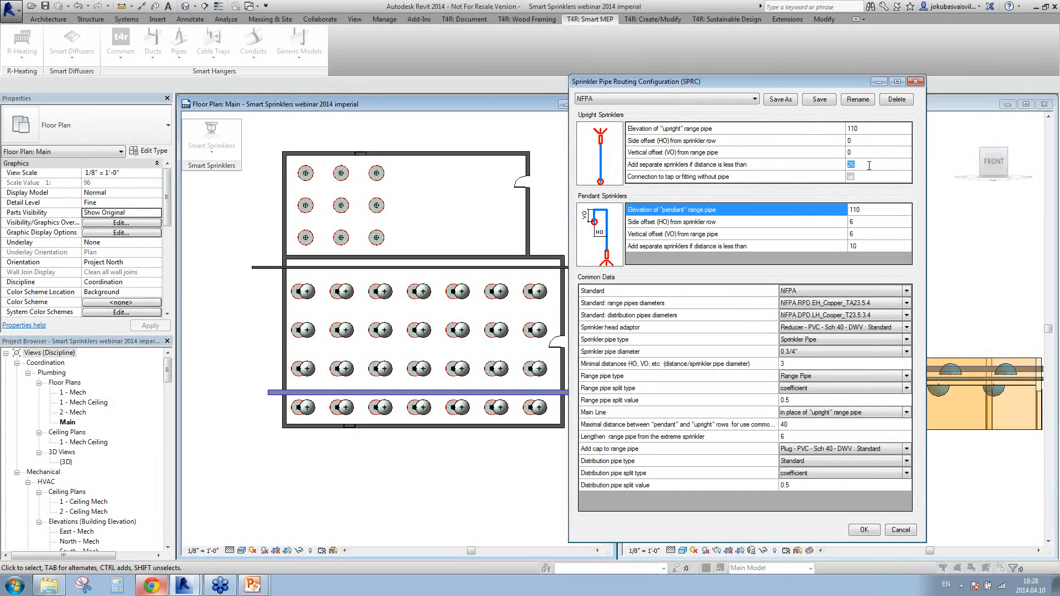
type("2")
key("Return")
double_click(869, 165)
type("6")
key("Return")
- Review the pendant sprinklers' side offset, vertical offset and distance for adding separate sprinklers
left_click(875, 224)
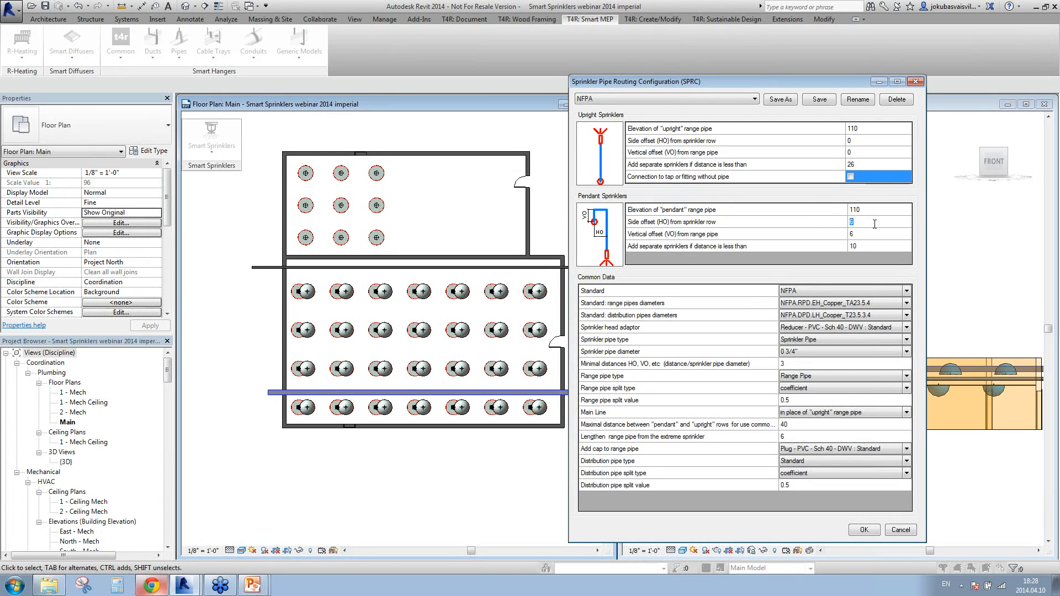
left_click(645, 224)
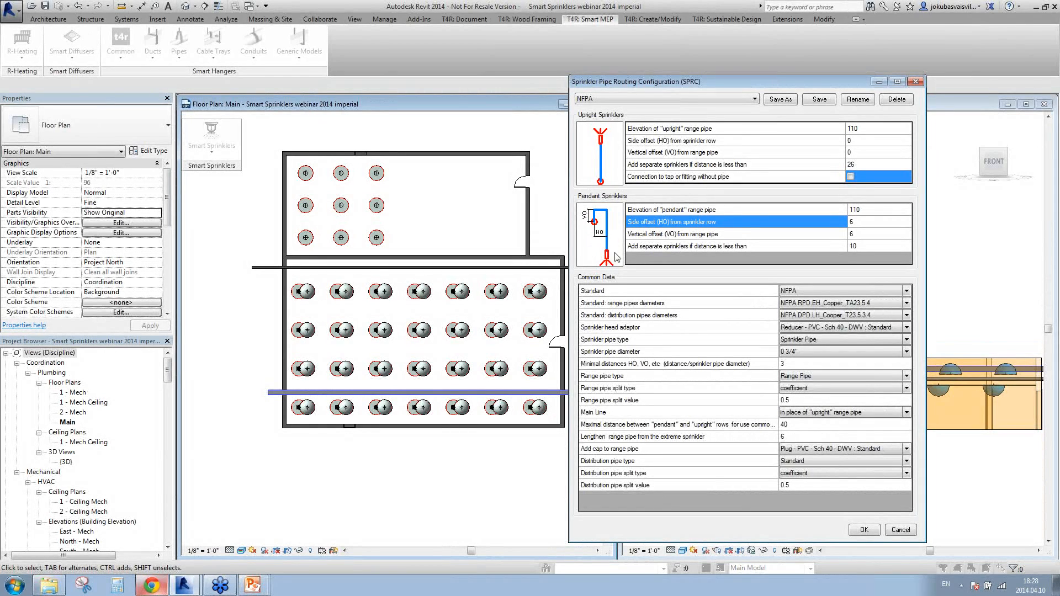
left_click(669, 237)
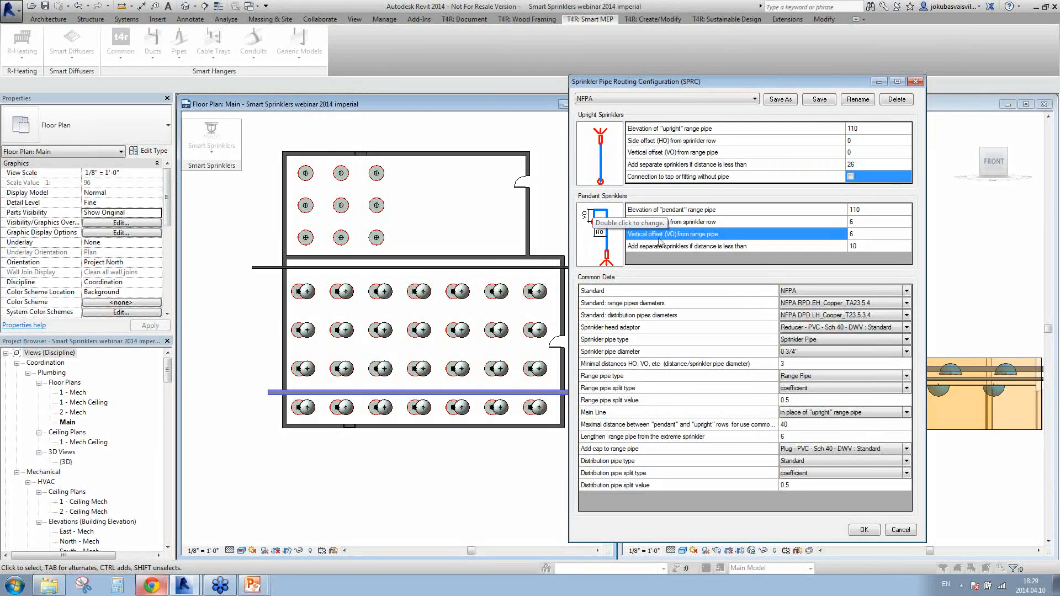
left_click(726, 247)
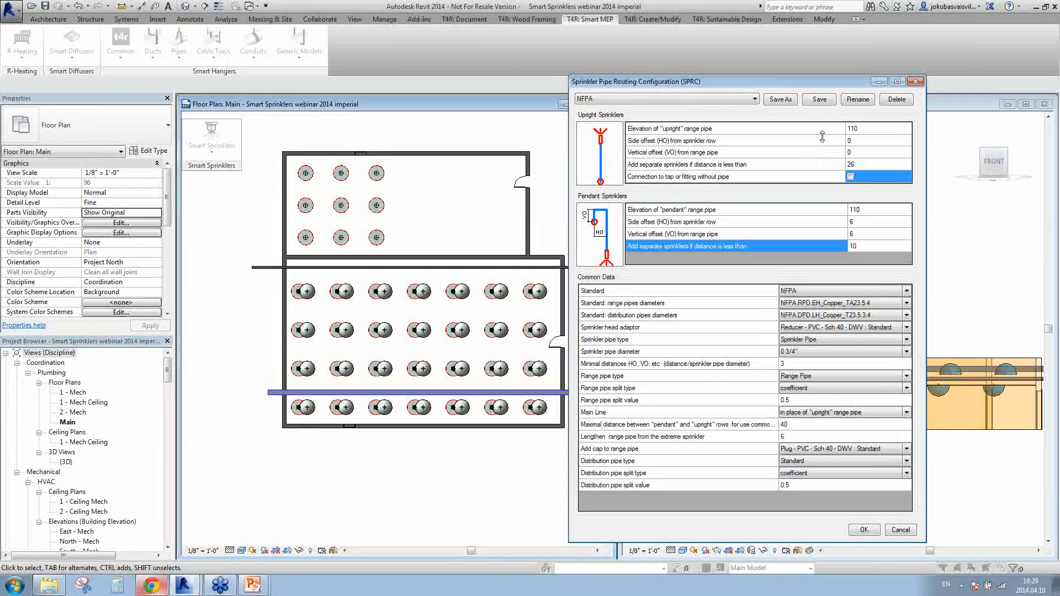
- Save the NFPA pipe routing configuration and select NFPA as the standard in the common data
left_click(819, 100)
left_click(755, 100)
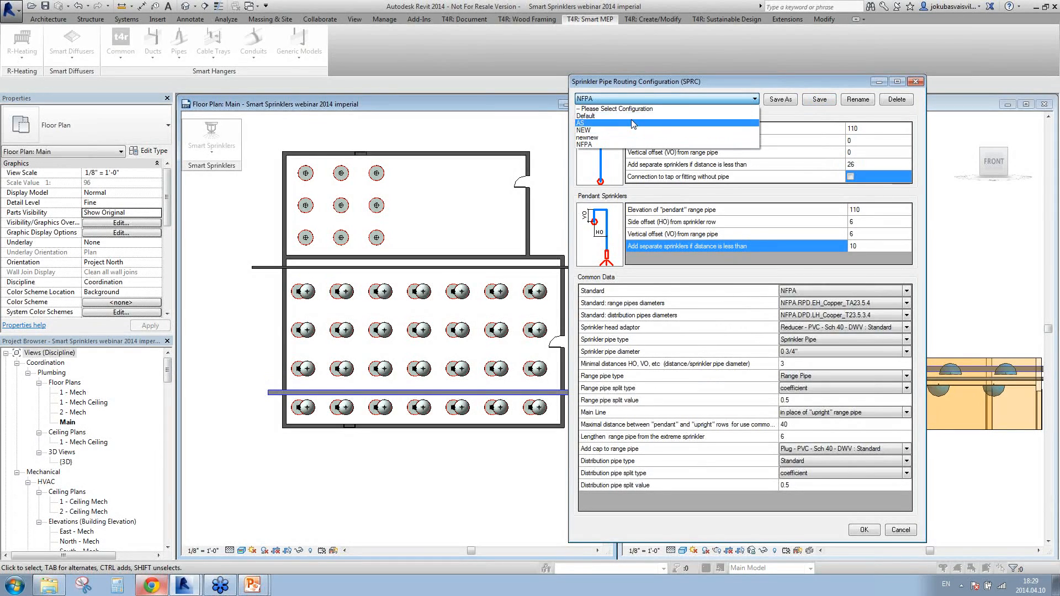
left_click(753, 101)
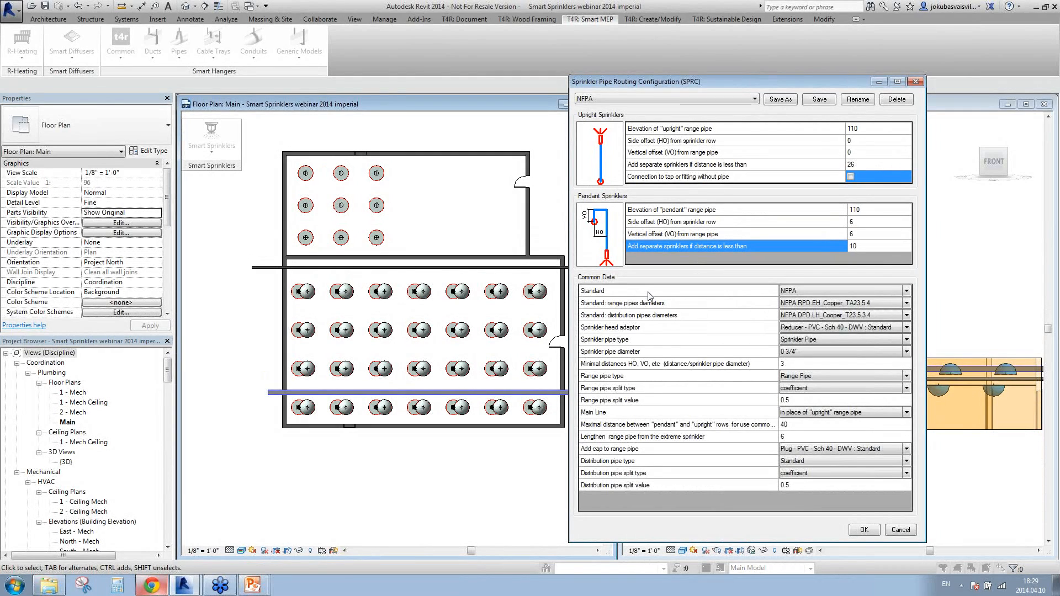
left_click(907, 291)
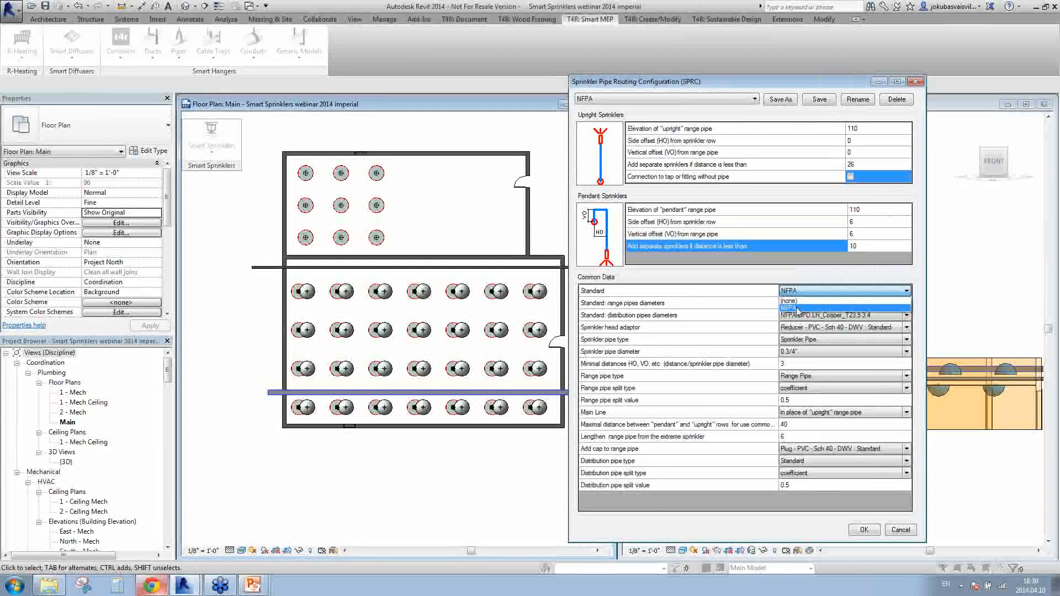
left_click(797, 308)
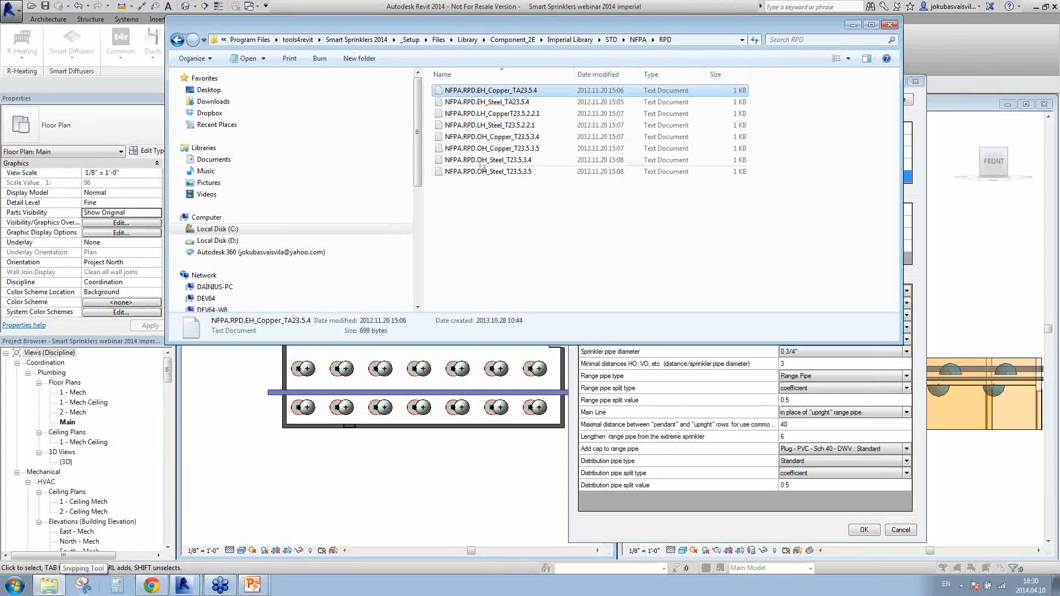
- Examine the range pipe diameter rules in the NFPA.RPD.EH_Copper_TA23.5.4 text file in File Explorer, and return to the routing configuration
double_click(491, 92)
left_click_drag(317, 362, 141, 187)
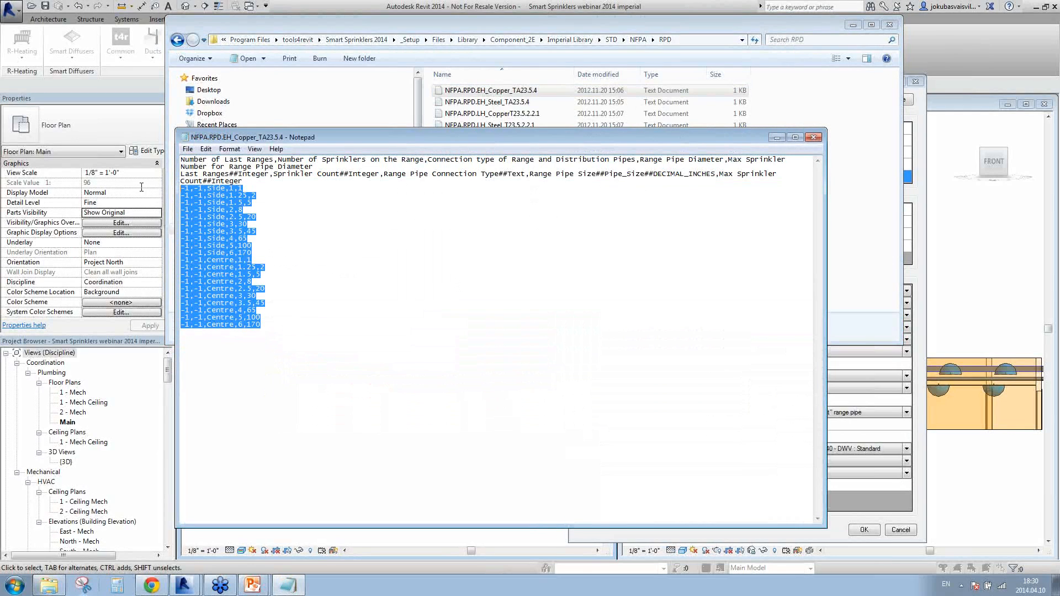
left_click(814, 137)
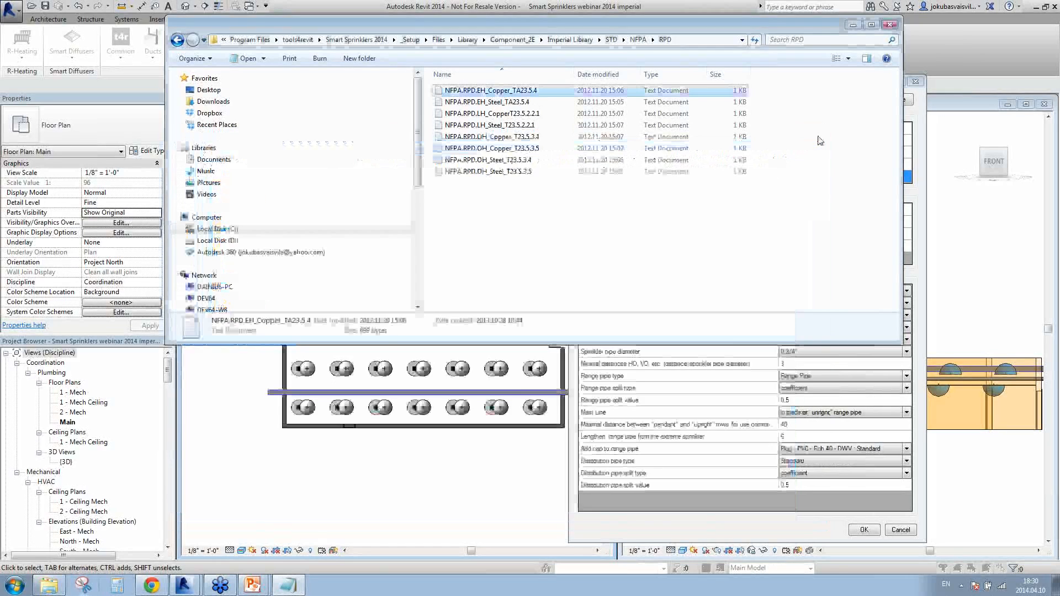
left_click(855, 25)
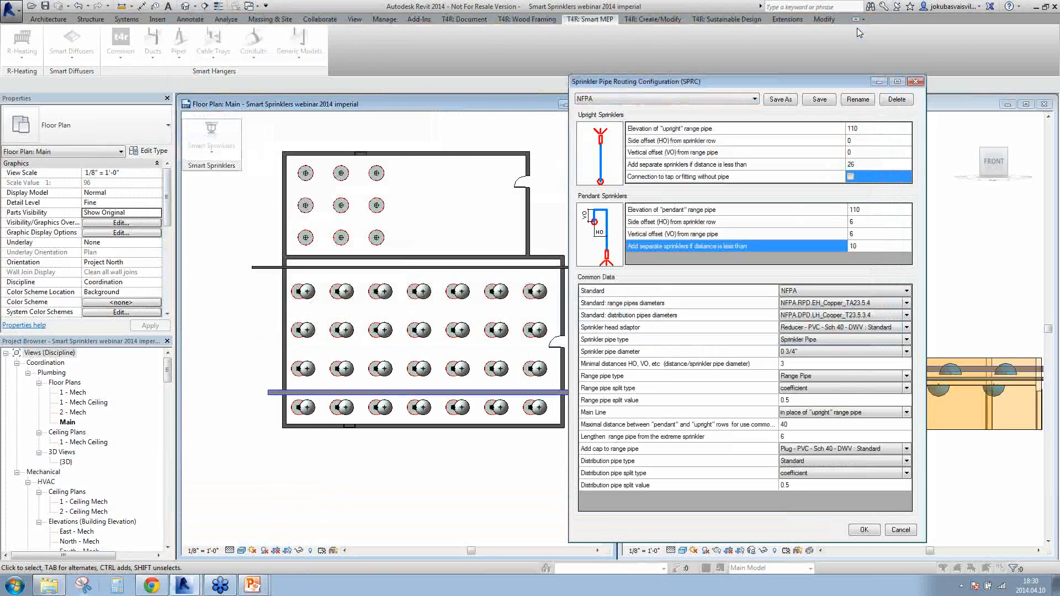
left_click(907, 304)
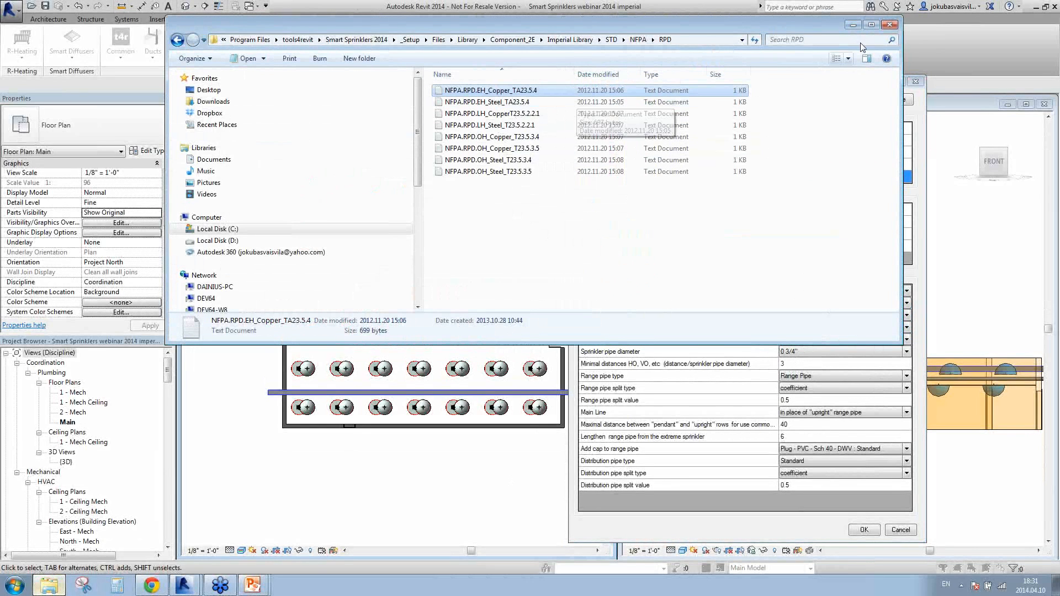
left_click(857, 29)
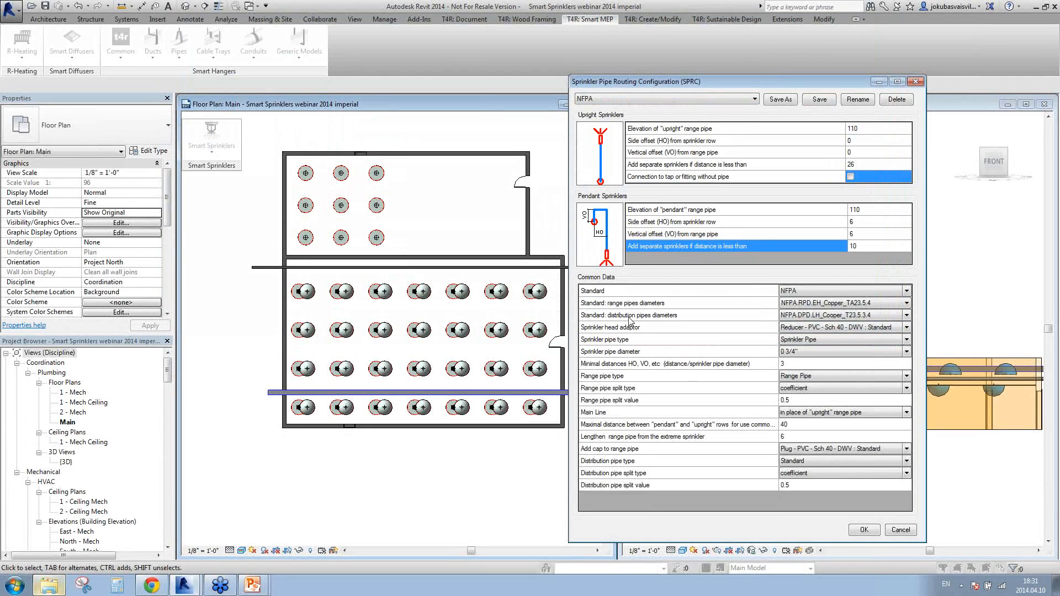
- Set the sprinkler head adaptor to Transition - Generic : Standard
left_click(694, 319)
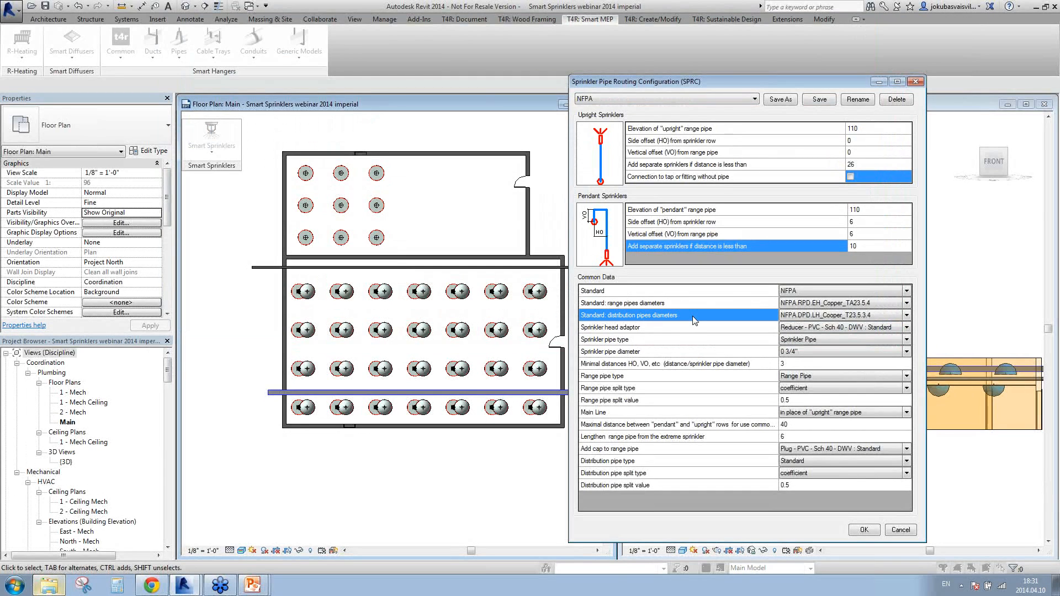
left_click(662, 328)
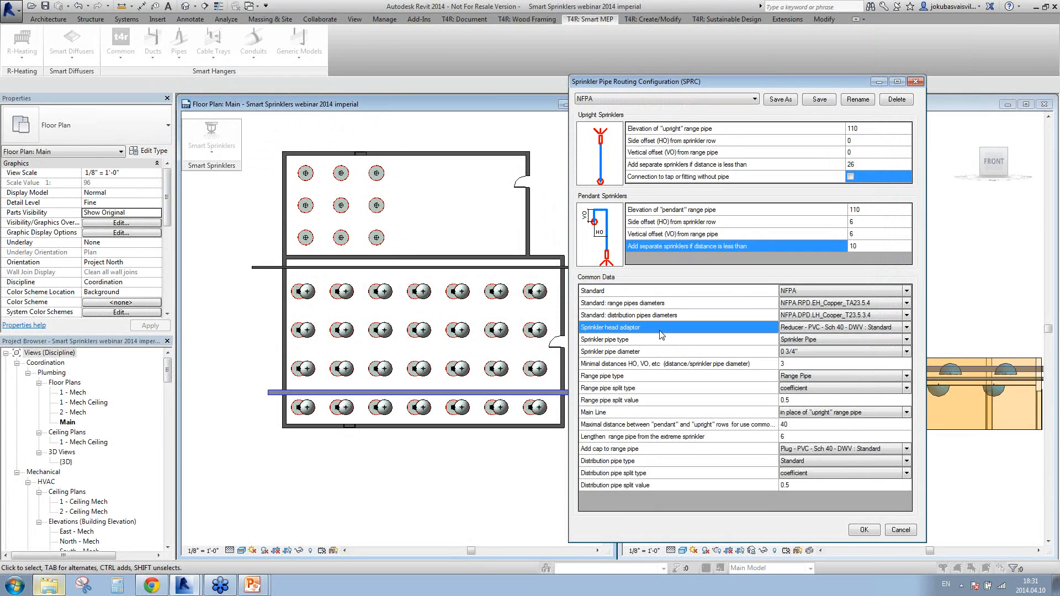
left_click(907, 327)
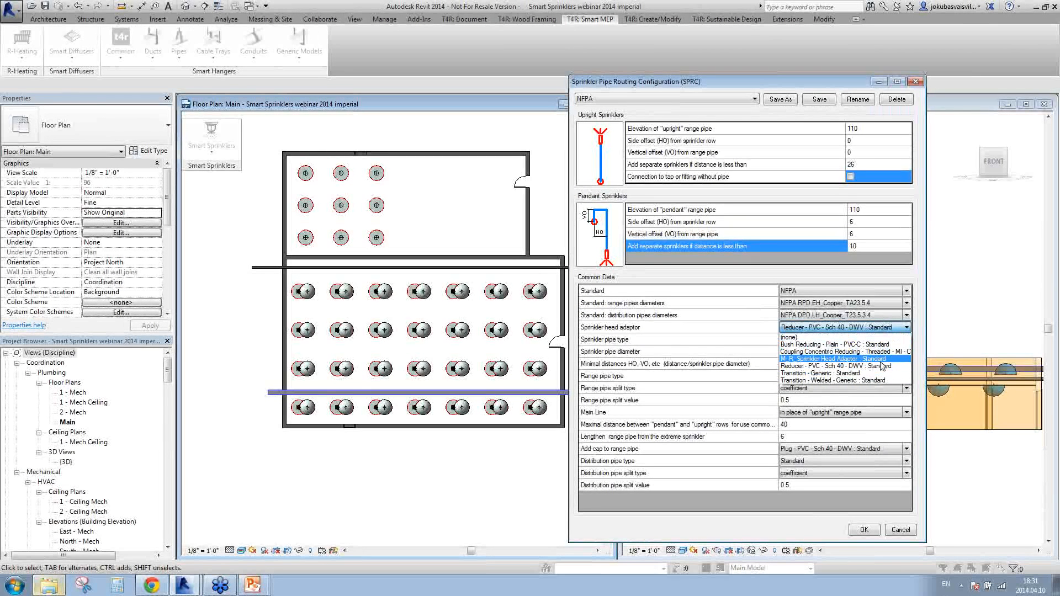
left_click(907, 328)
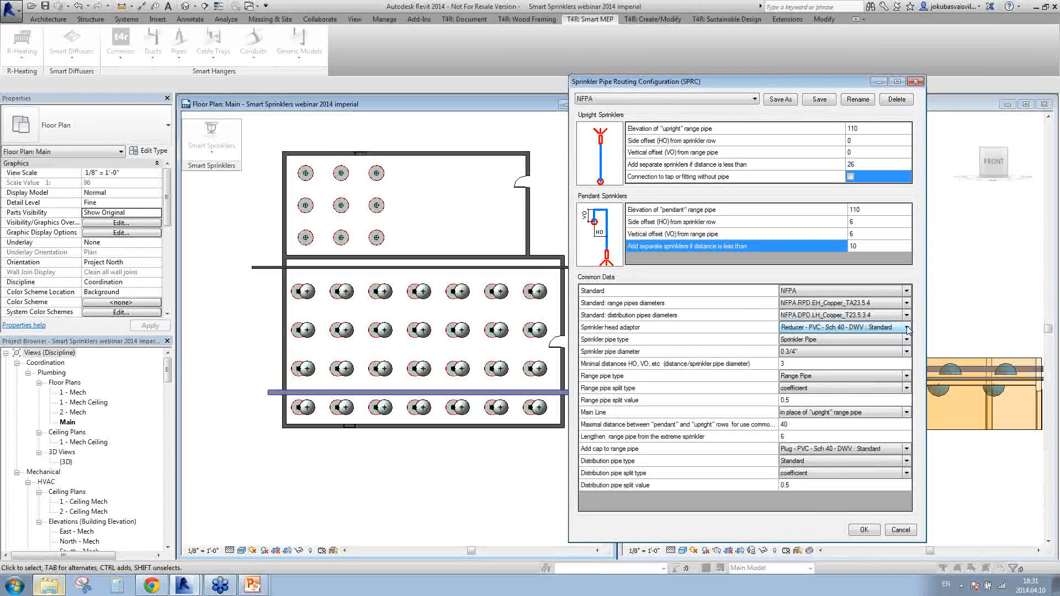
left_click(907, 328)
left_click(851, 376)
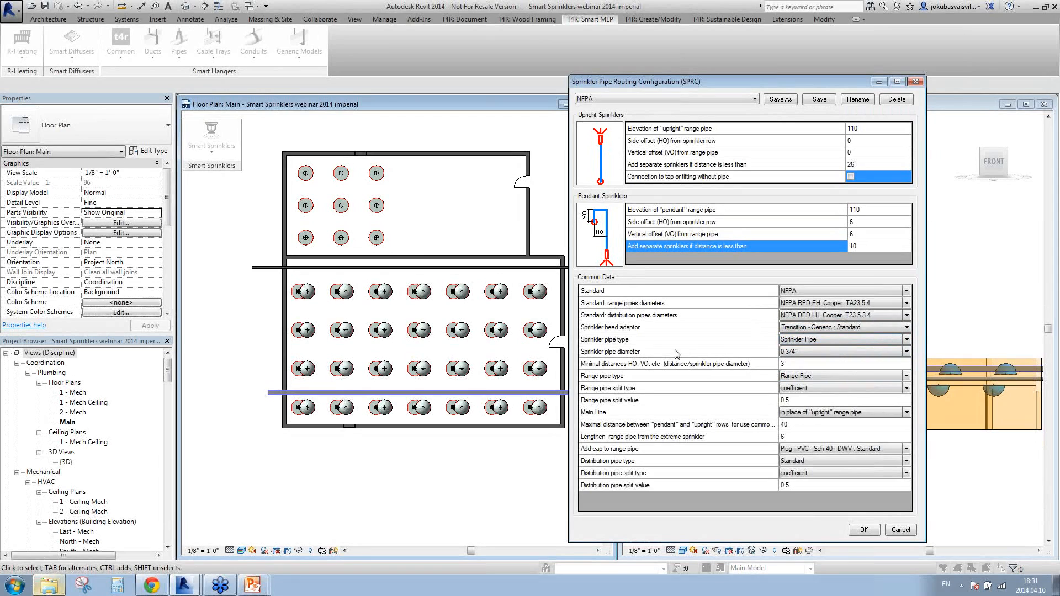
- Select Sprinkler Pipe as the sprinkler pipe type and Range Pipe as the range pipe type
left_click(644, 345)
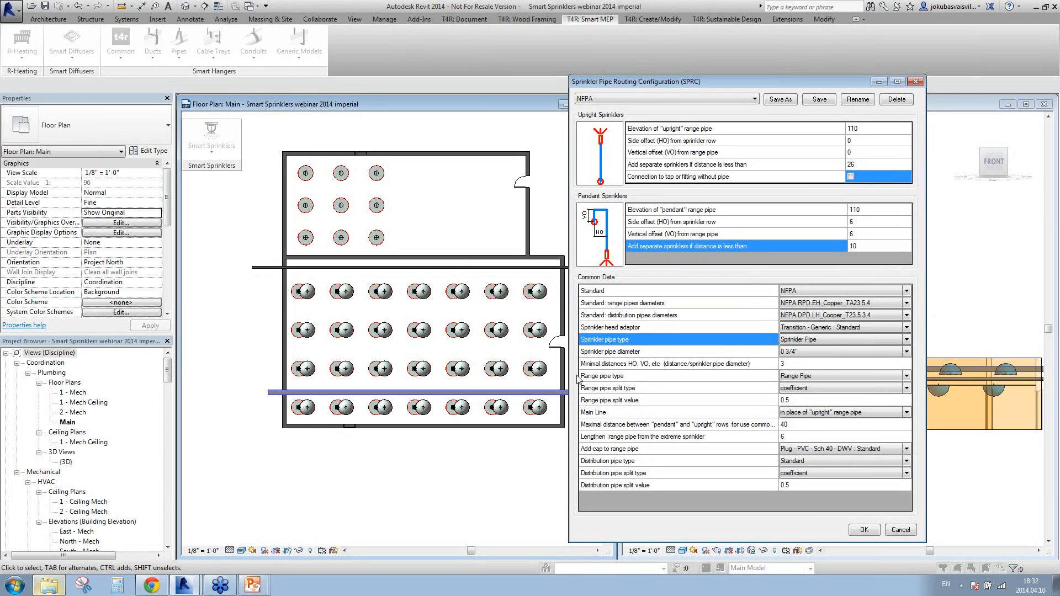
left_click(907, 339)
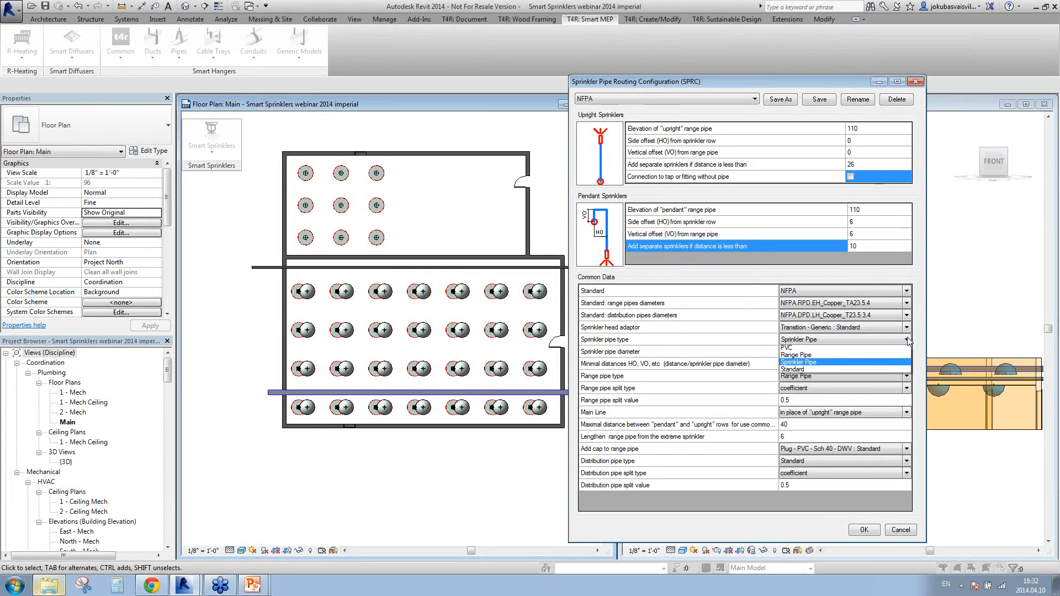
left_click(830, 363)
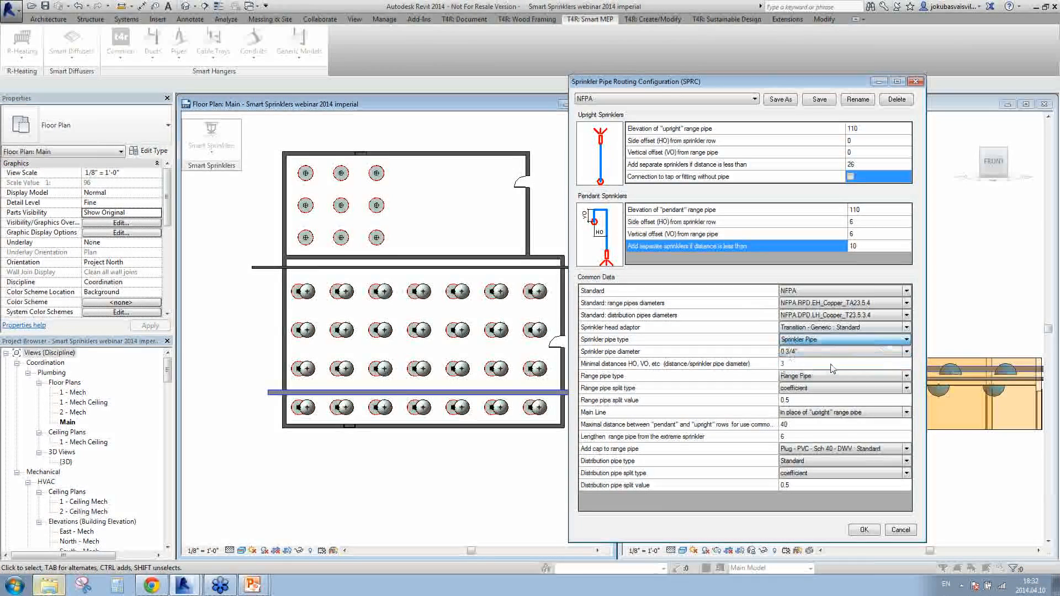
left_click(630, 341)
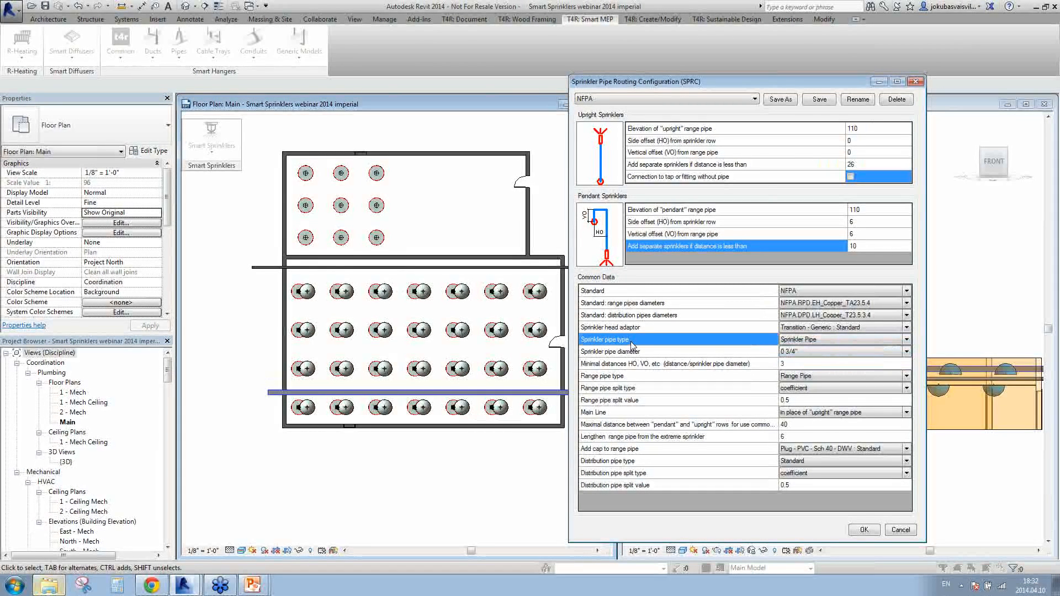
left_click(631, 378)
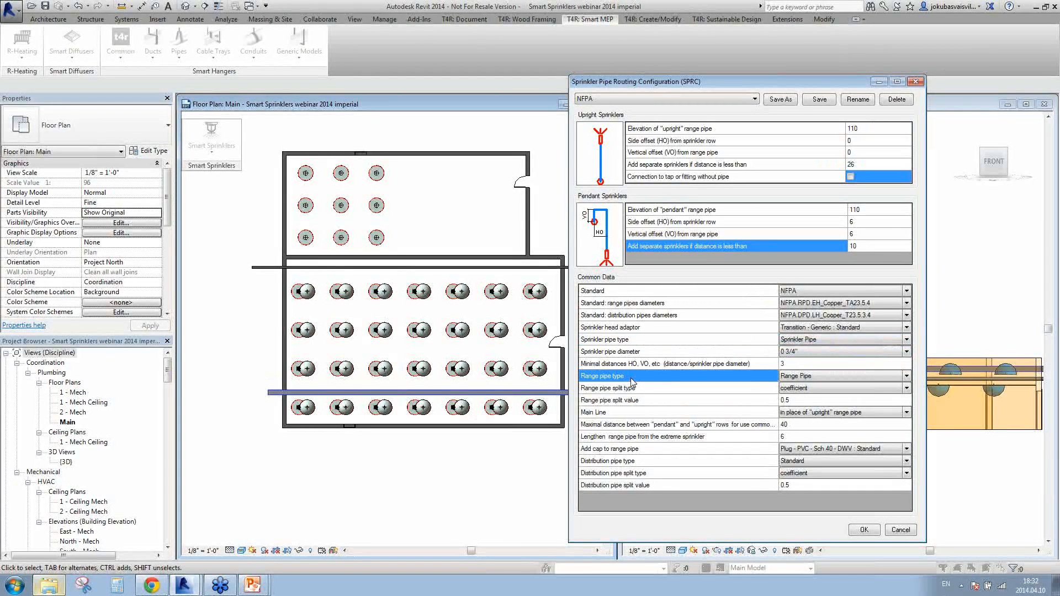
left_click(906, 376)
left_click(816, 404)
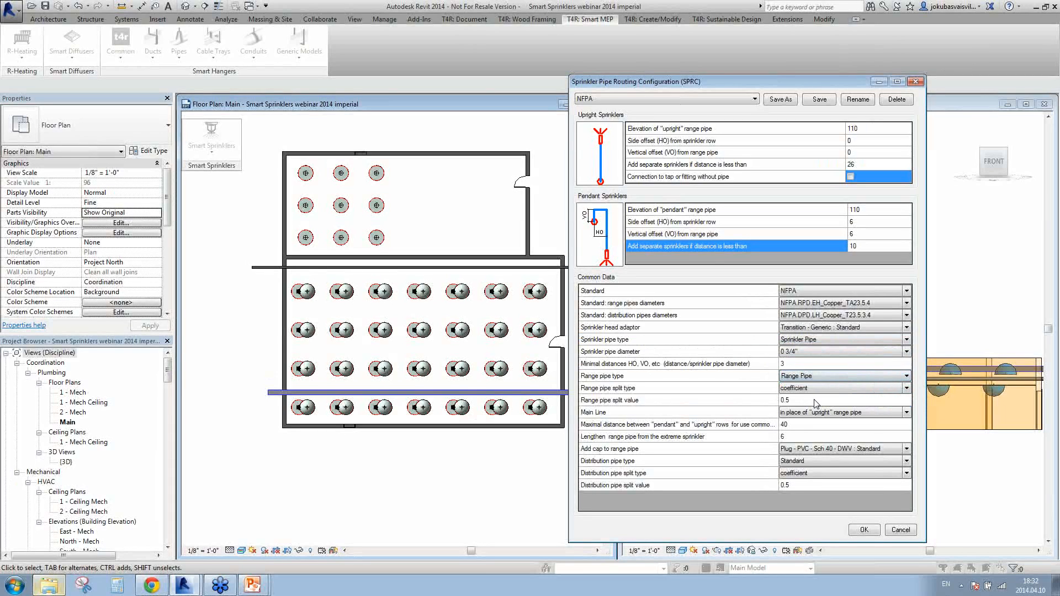
- Review the distribution pipe type, the available sprinkler pipe diameters and the minimal distances setting
left_click(874, 469)
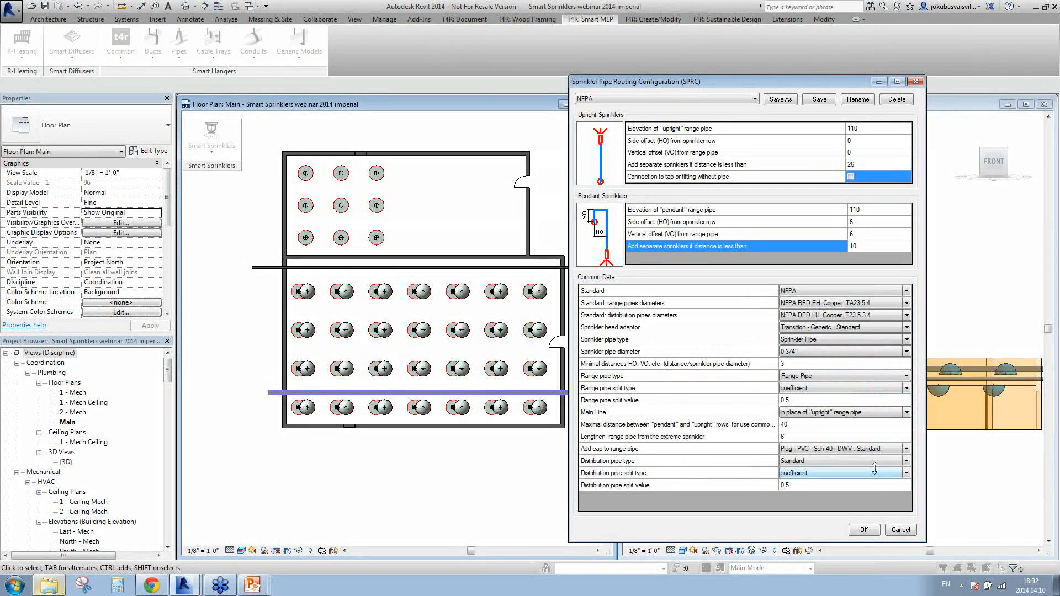
left_click(905, 464)
left_click(908, 352)
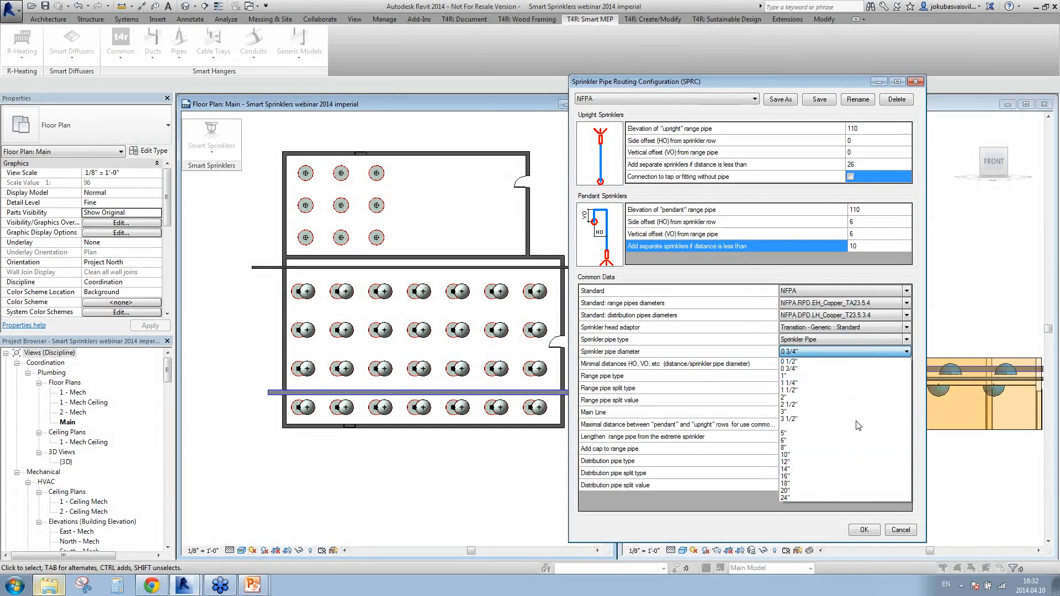
left_click(907, 352)
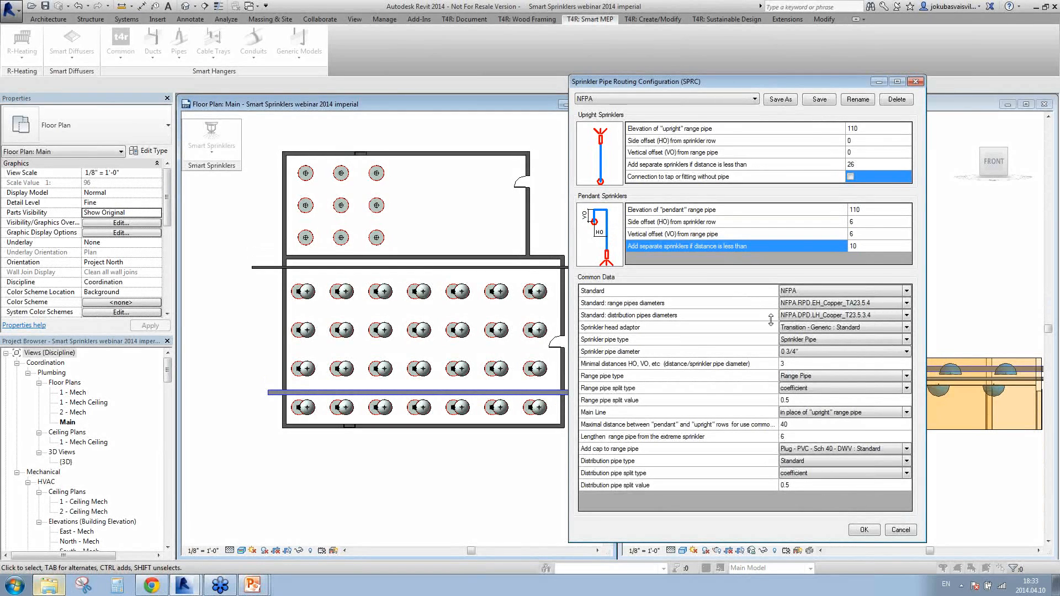
left_click(799, 363)
- Set the range pipe split type to distance with a split value of 10
left_click(649, 388)
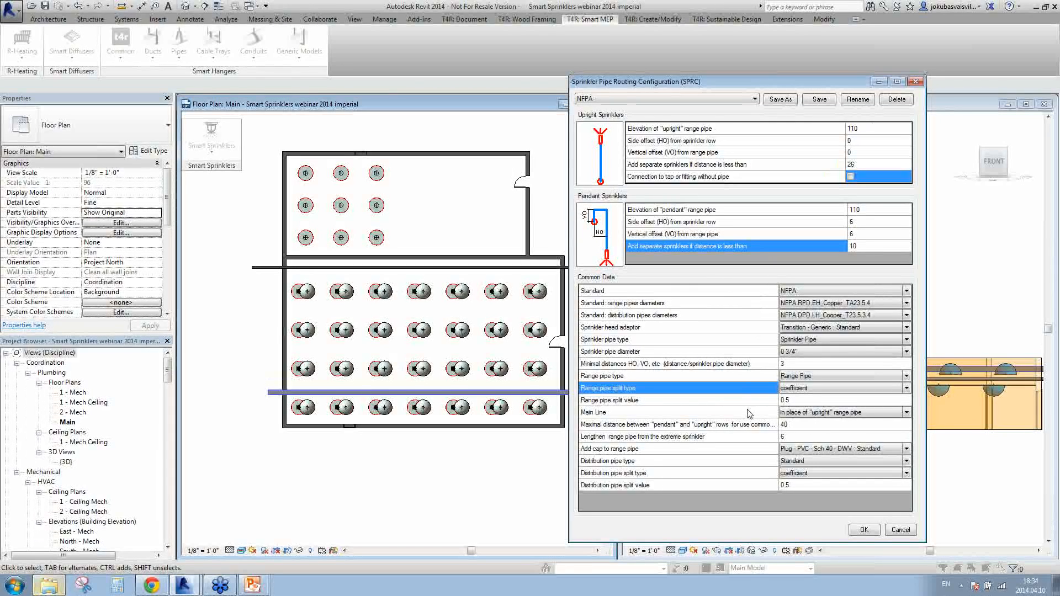
left_click(810, 401)
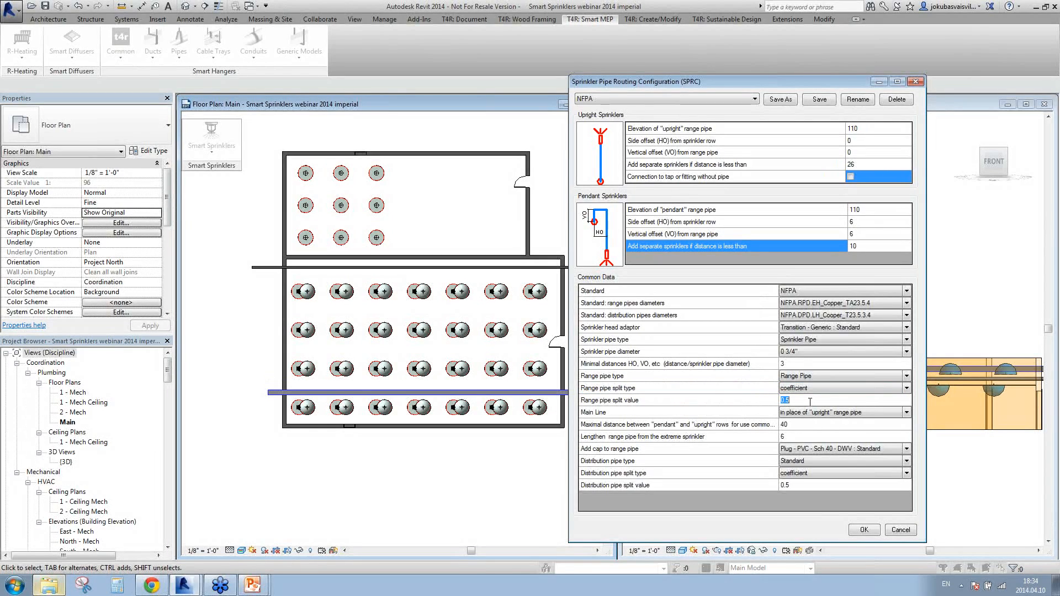
left_click(909, 389)
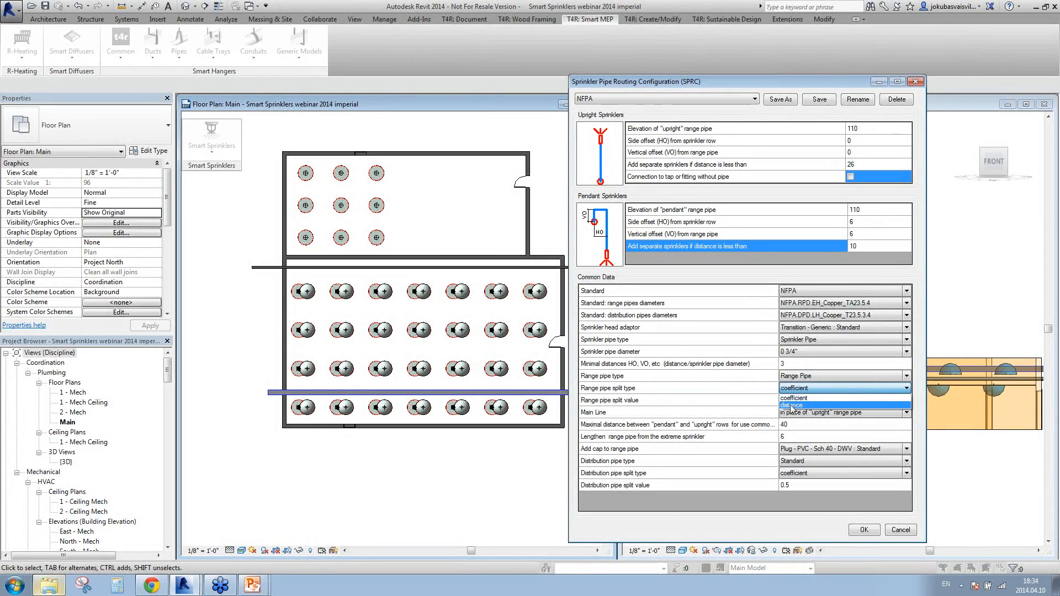
left_click(793, 408)
left_click(817, 400)
type("10")
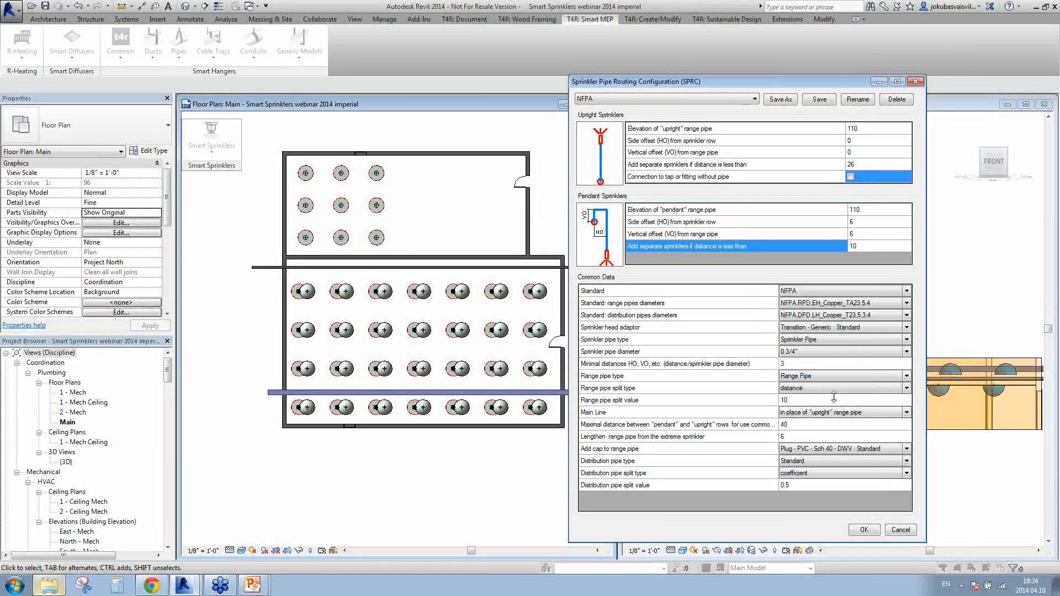
- Restore the range pipe split type to coefficient with a split value of 0.5
left_click(908, 390)
left_click(819, 401)
left_click(813, 403)
type("0.5")
- Review the main line placement setting and the cap types available for the range pipe
left_click(610, 416)
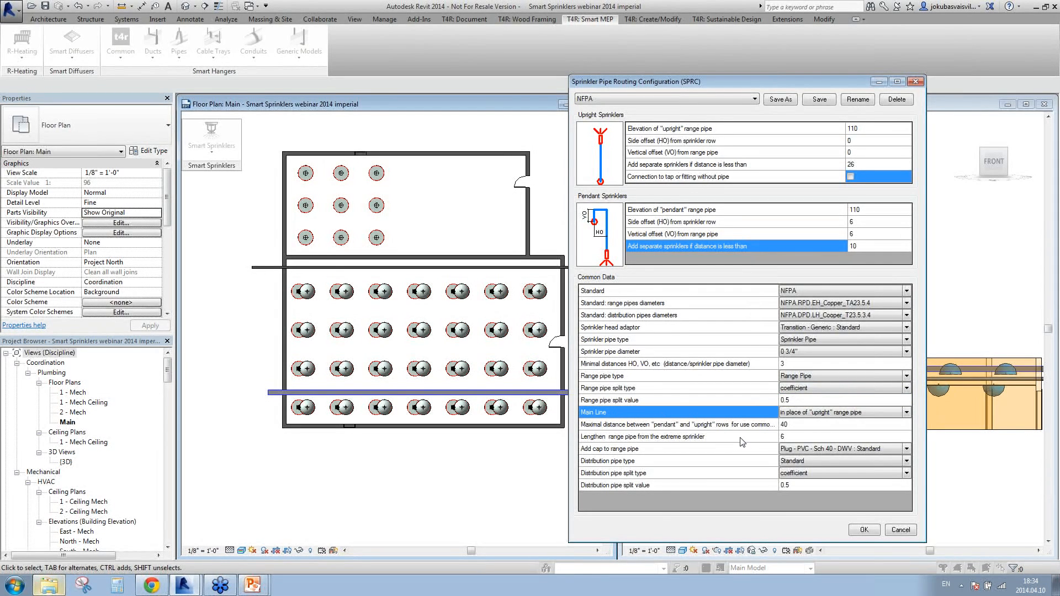
left_click(667, 450)
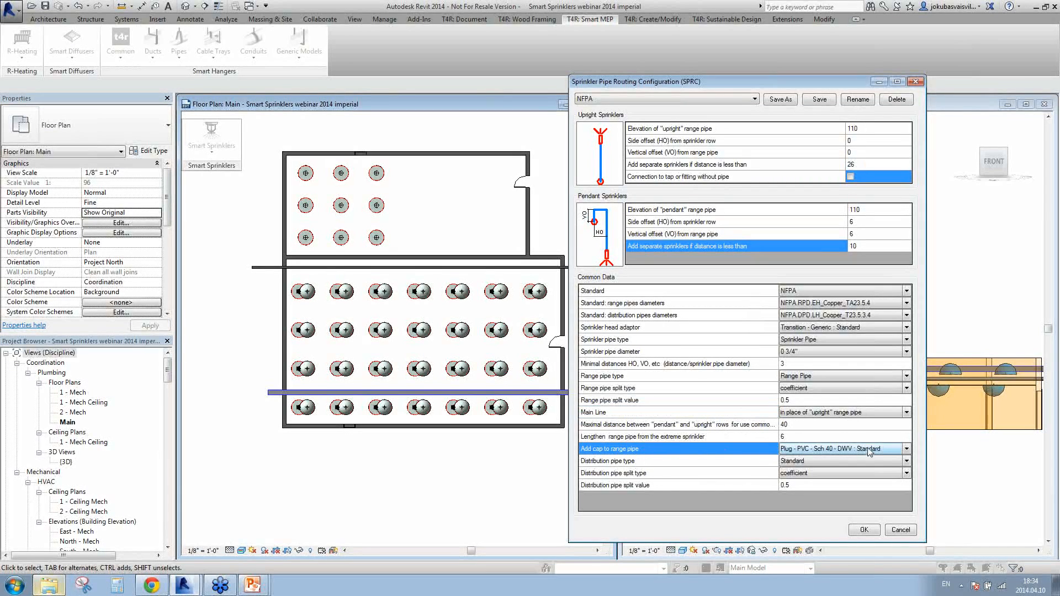
left_click(906, 449)
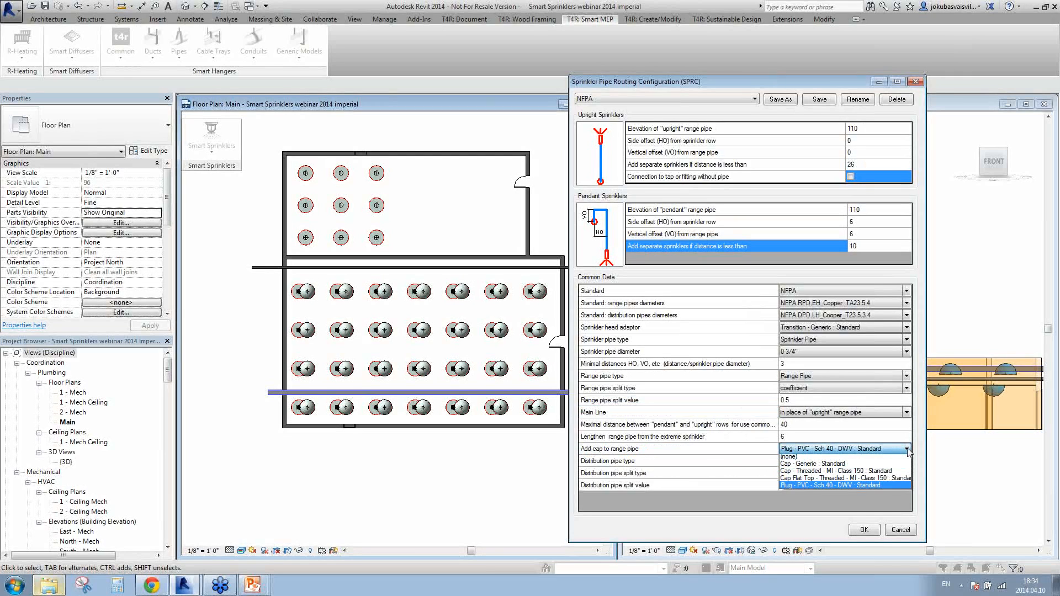
left_click(906, 450)
left_click(906, 450)
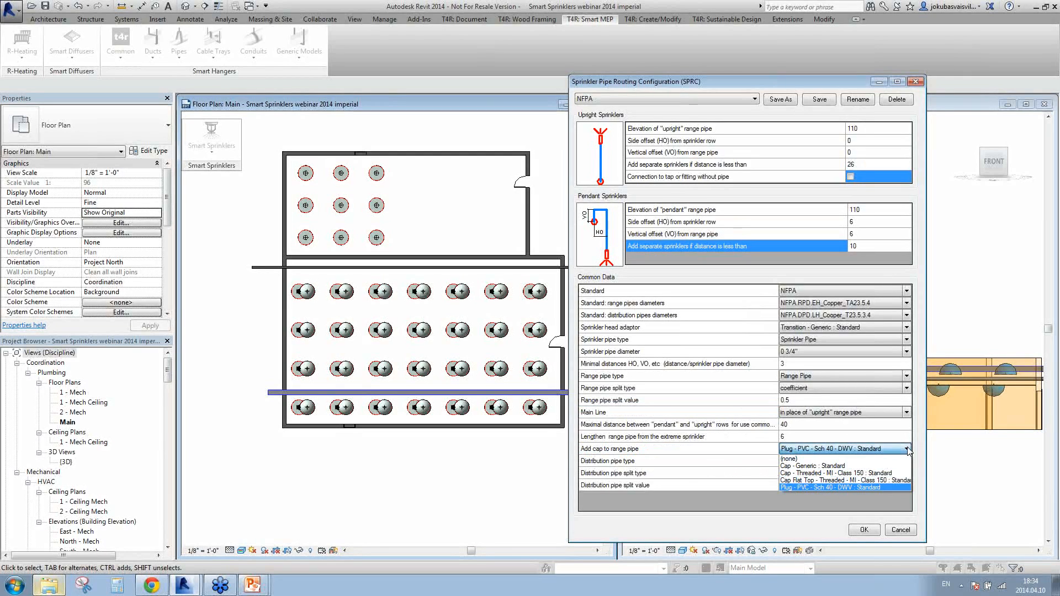
- Set the range pipe cap to Cap - Generic : Standard and check the range pipe lengthening setting
left_click(838, 467)
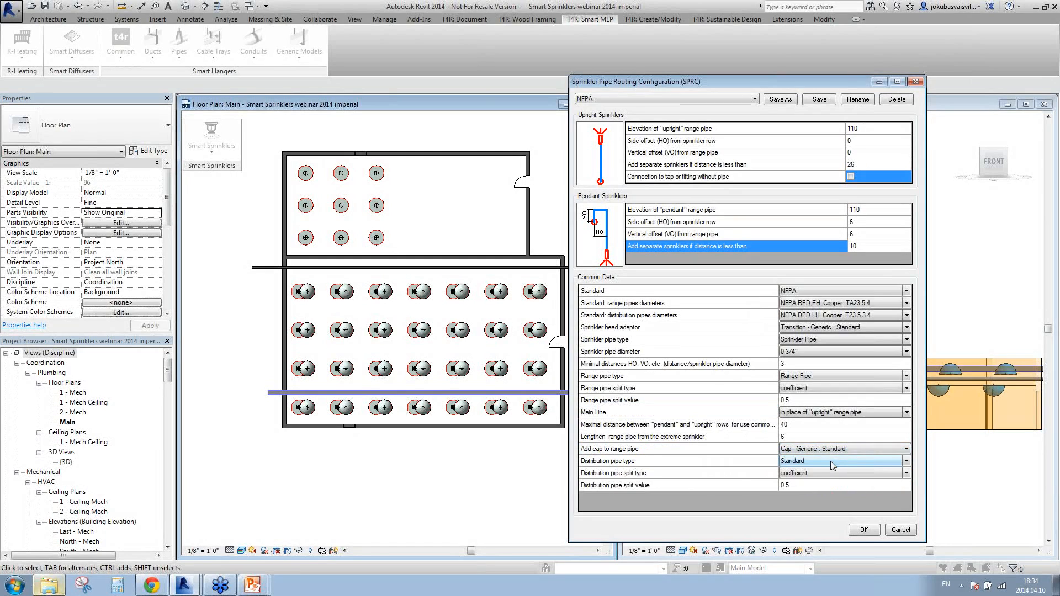
left_click(596, 439)
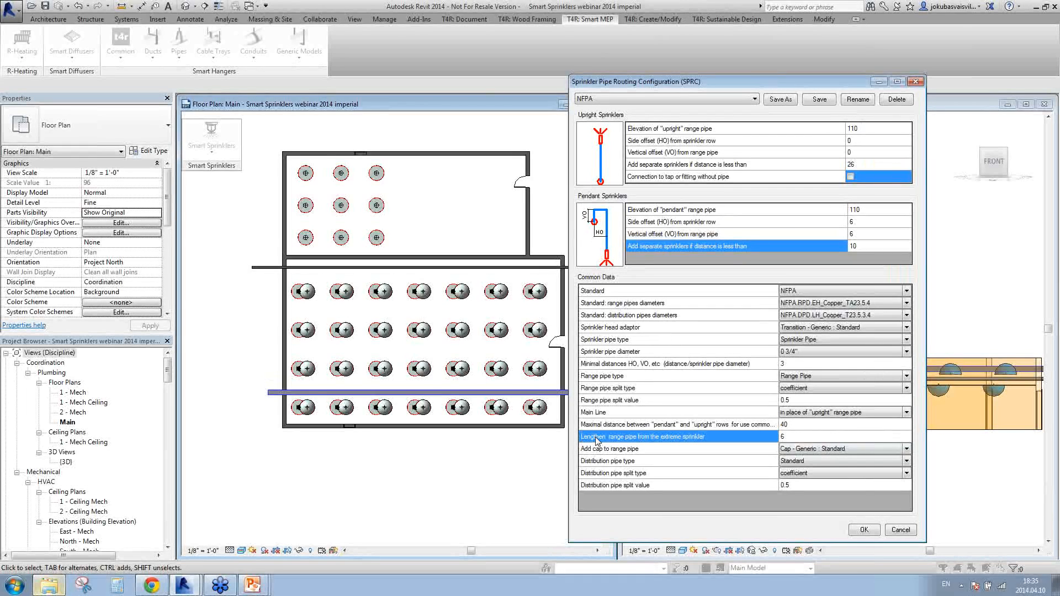
left_click(795, 436)
key("Up")
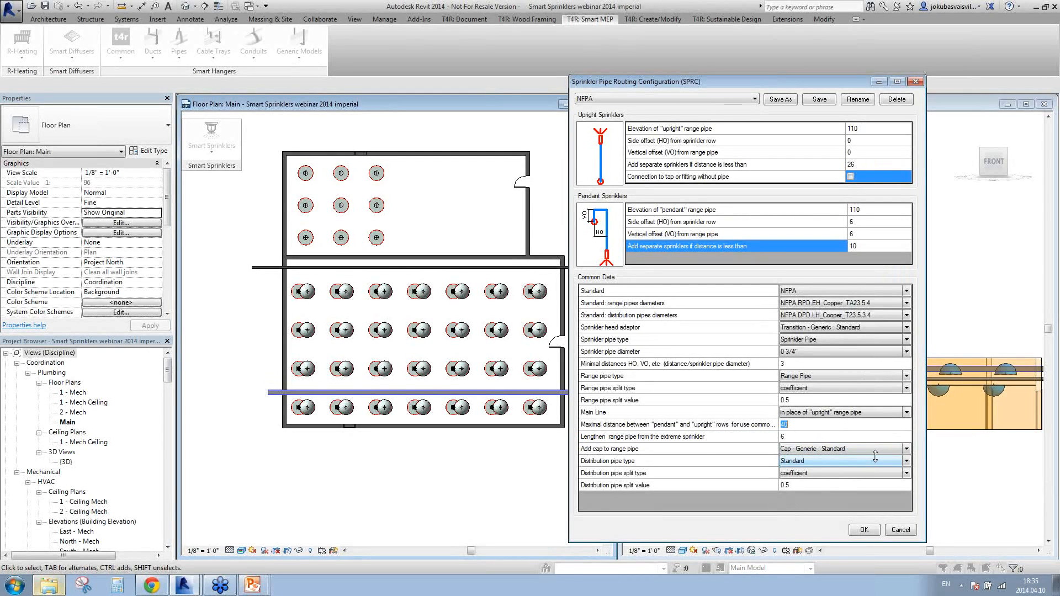
- Choose coefficient as the distribution pipe split type and open the distribution pipe split value for editing
left_click(670, 467)
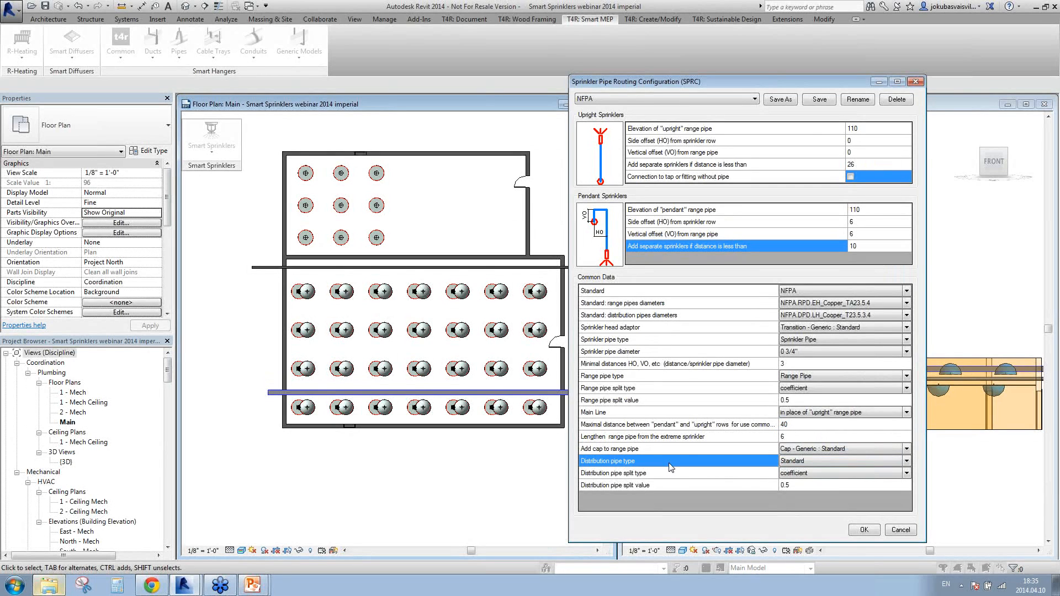
left_click(662, 474)
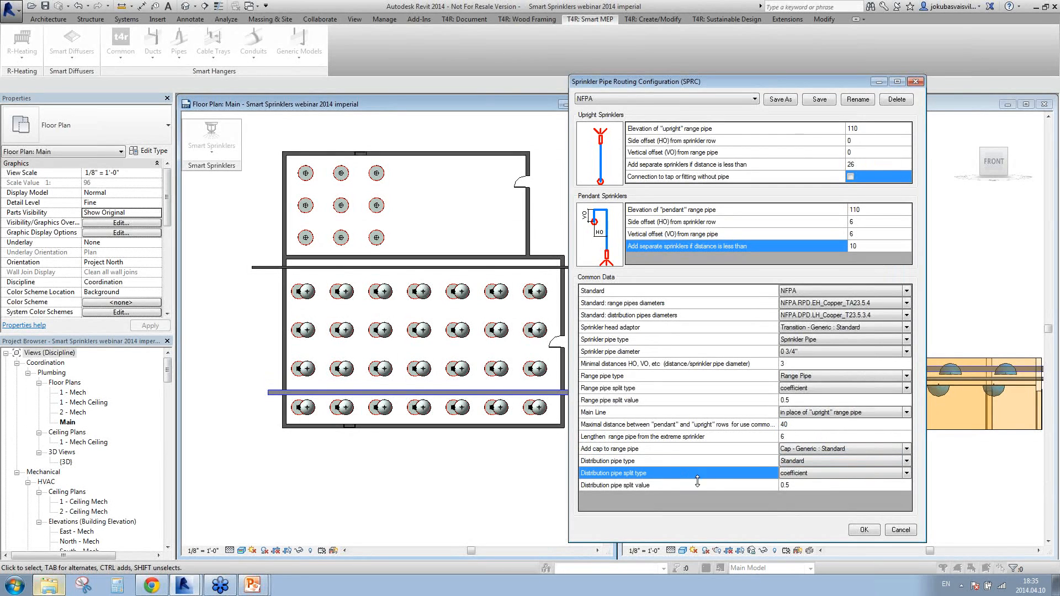
left_click(907, 473)
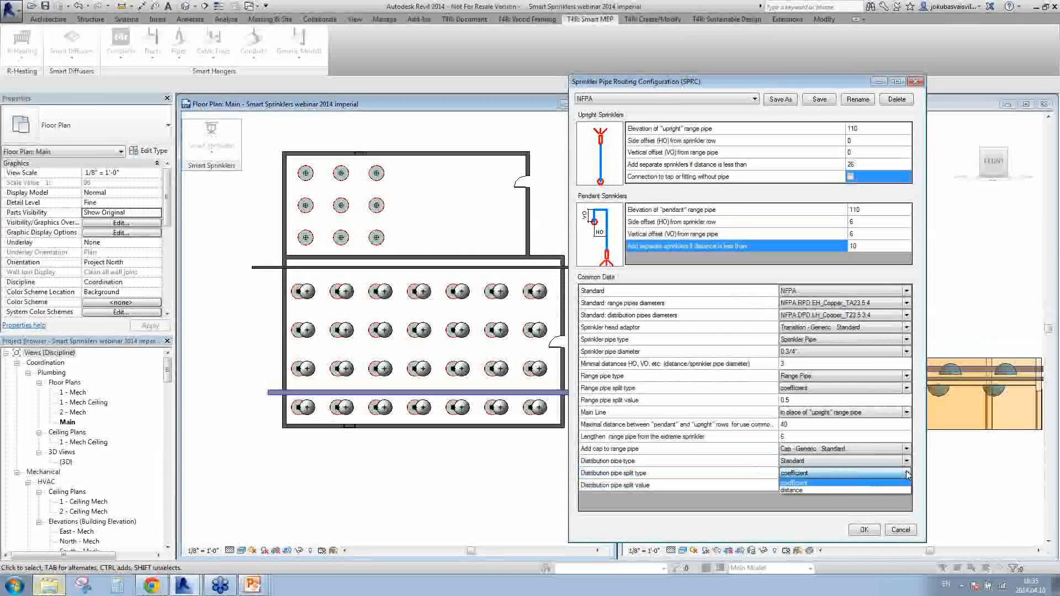
left_click(800, 483)
left_click(806, 485)
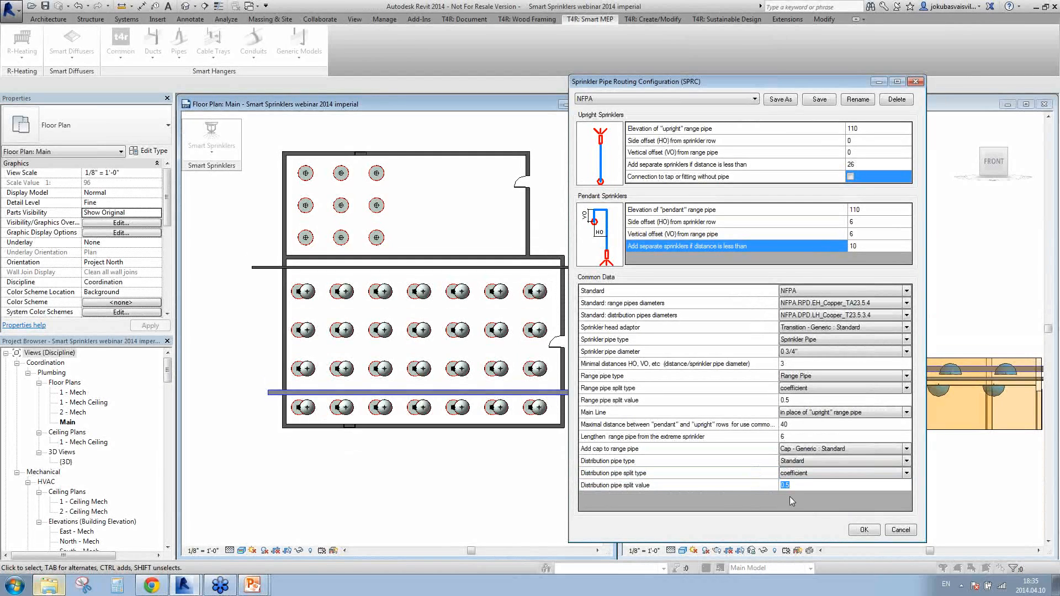
- Set the Main Line option to separate range pipe and accept the sprinkler pipe routing configuration
left_click(672, 417)
left_click(664, 415)
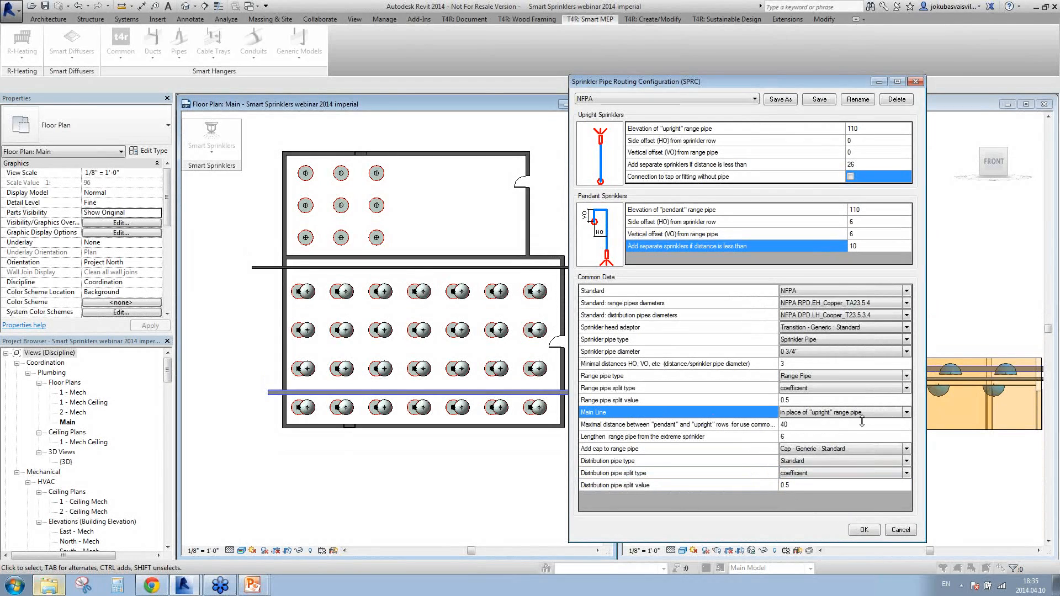
left_click(906, 413)
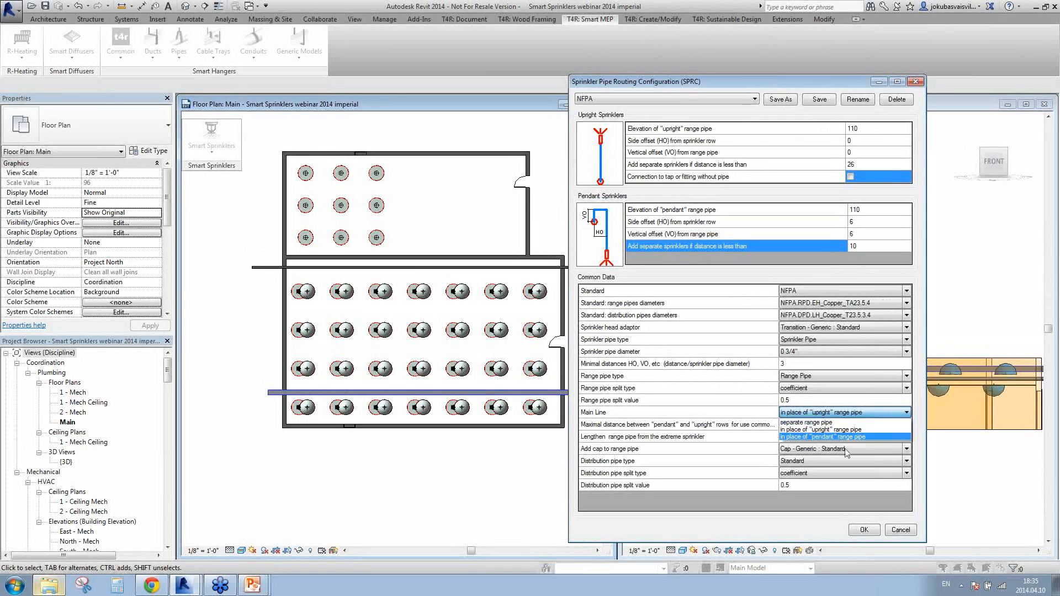
left_click(816, 422)
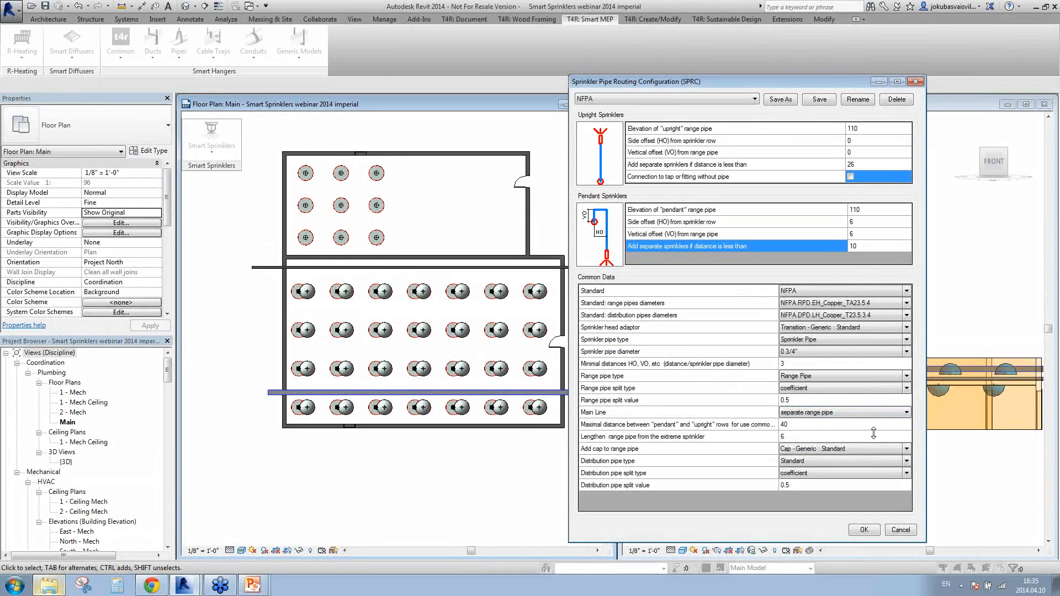
left_click(865, 530)
- Connect the larger room's pendent and upright sprinklers to the distribution pipe beside the dividing wall with Connect Sprinklers to Distribution Pipe
scroll(420, 320, "up", 3)
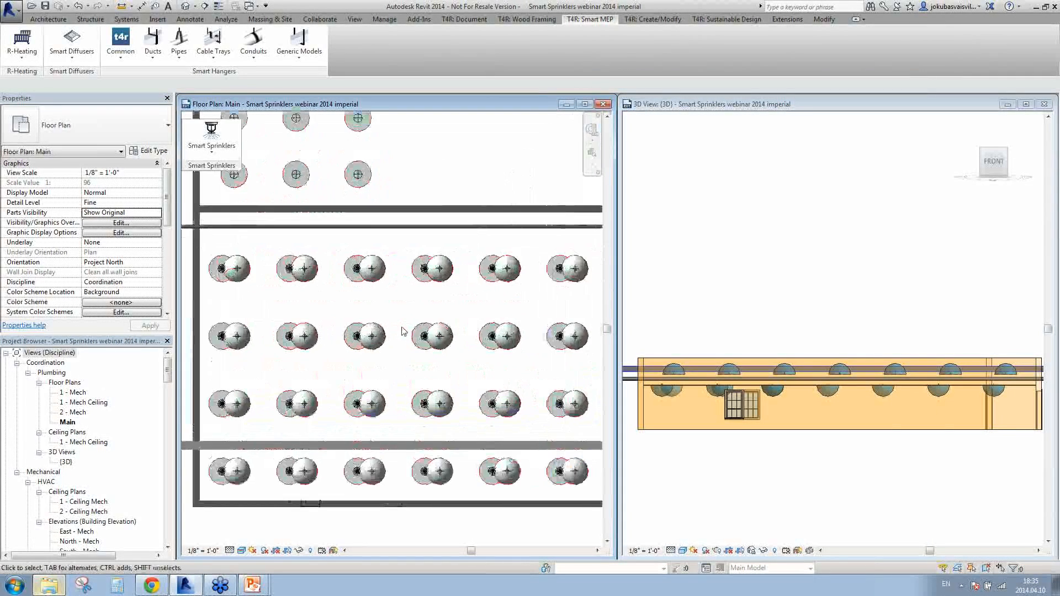
mouse_move(845, 436)
middle_mouse_down("shift")
mouse_move(804, 492)
mouse_move(830, 444)
middle_mouse_up("shift")
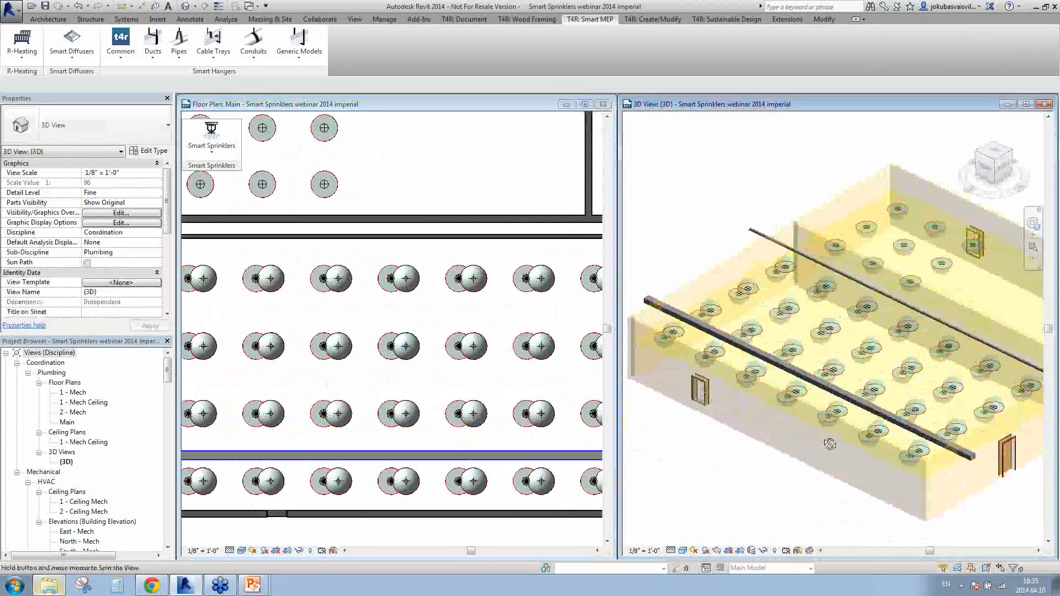
left_click(253, 288)
scroll(256, 281, "up", 2)
left_click(257, 276)
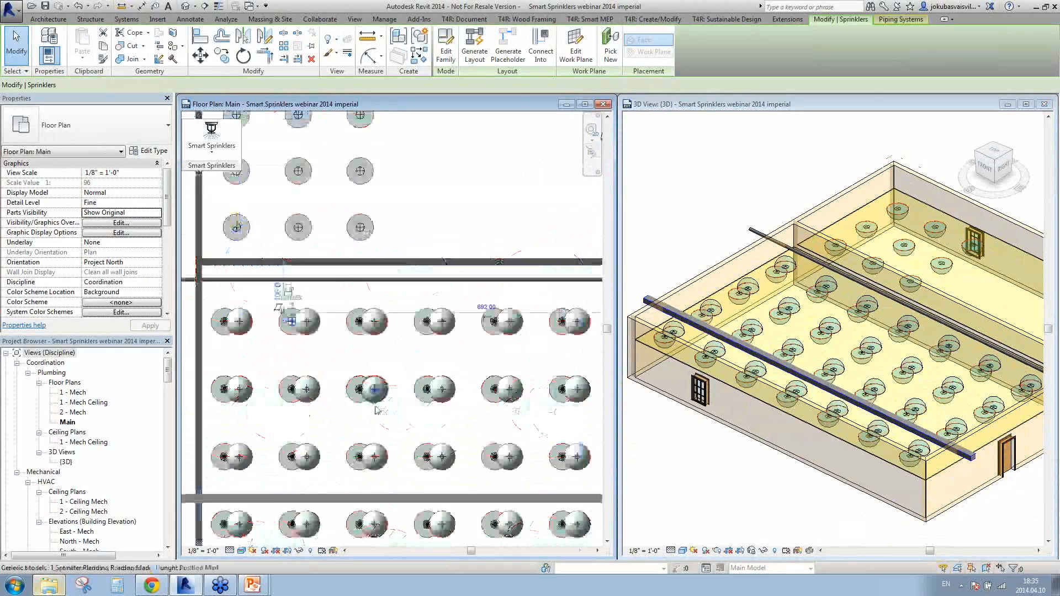
scroll(237, 313, "down", 3)
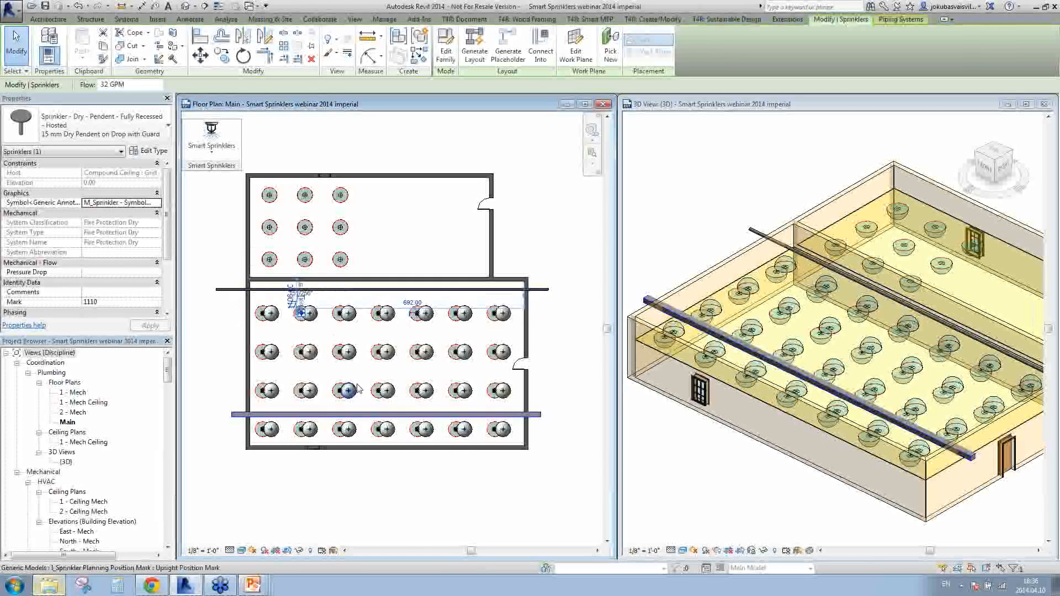
left_click(223, 159)
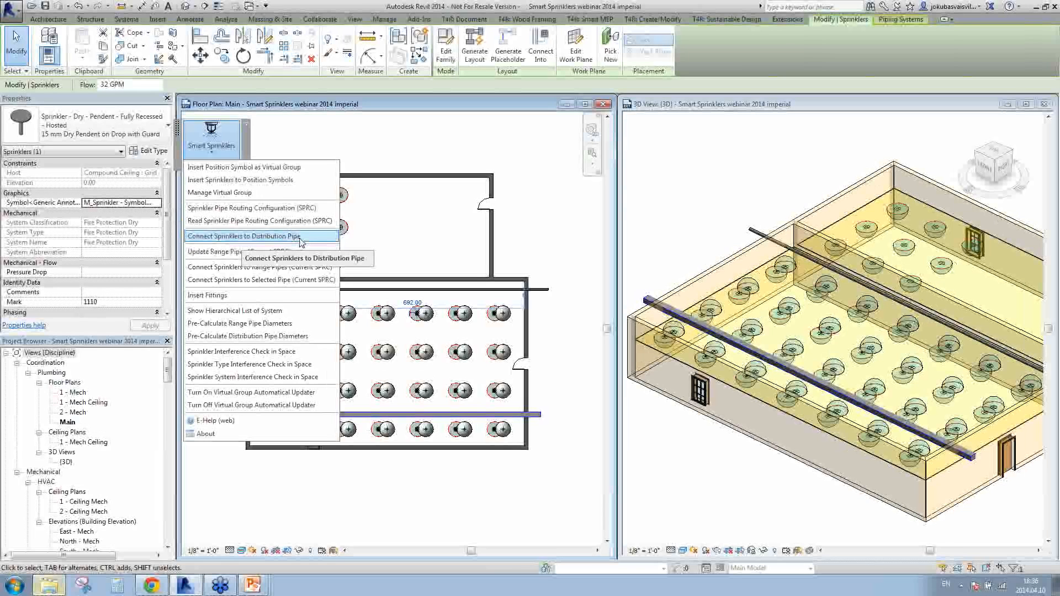
left_click(299, 236)
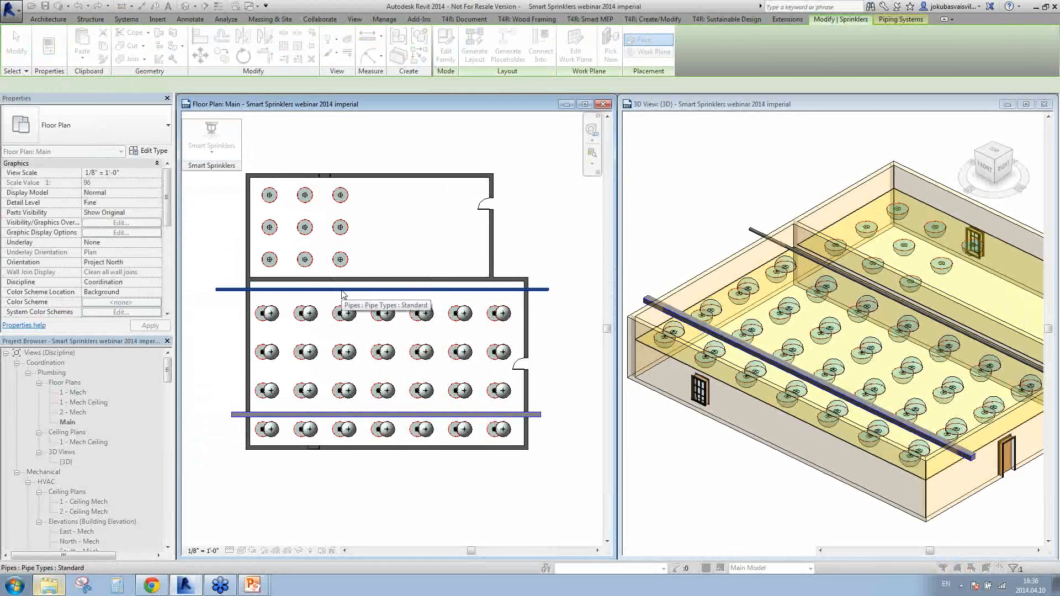
left_click(342, 290)
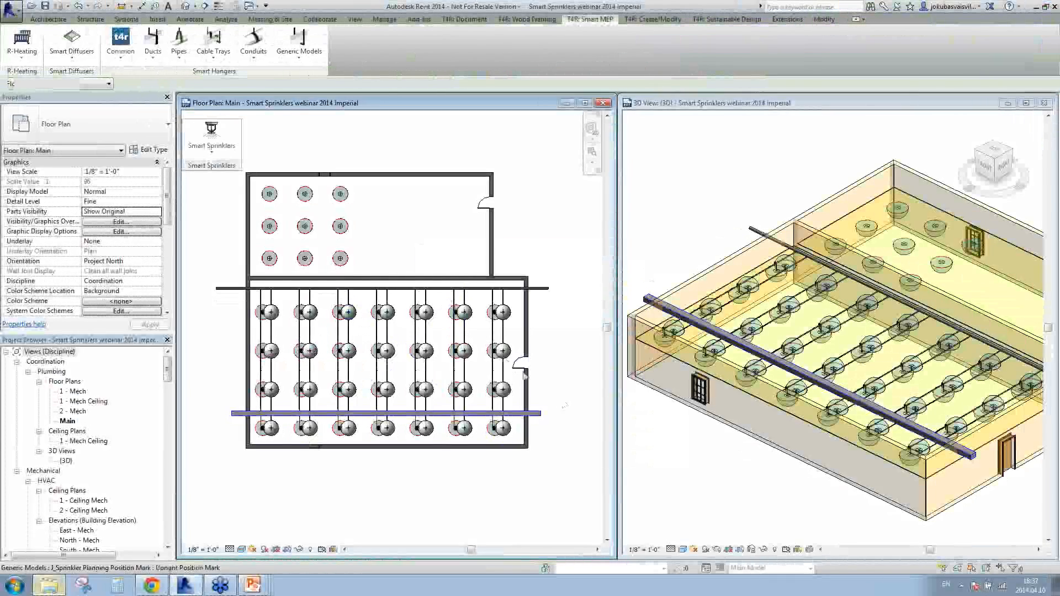
- Turn on thin line display for a close-up of a connected sprinkler pair in the 3D view
left_click(690, 441)
scroll(842, 331, "up", 8)
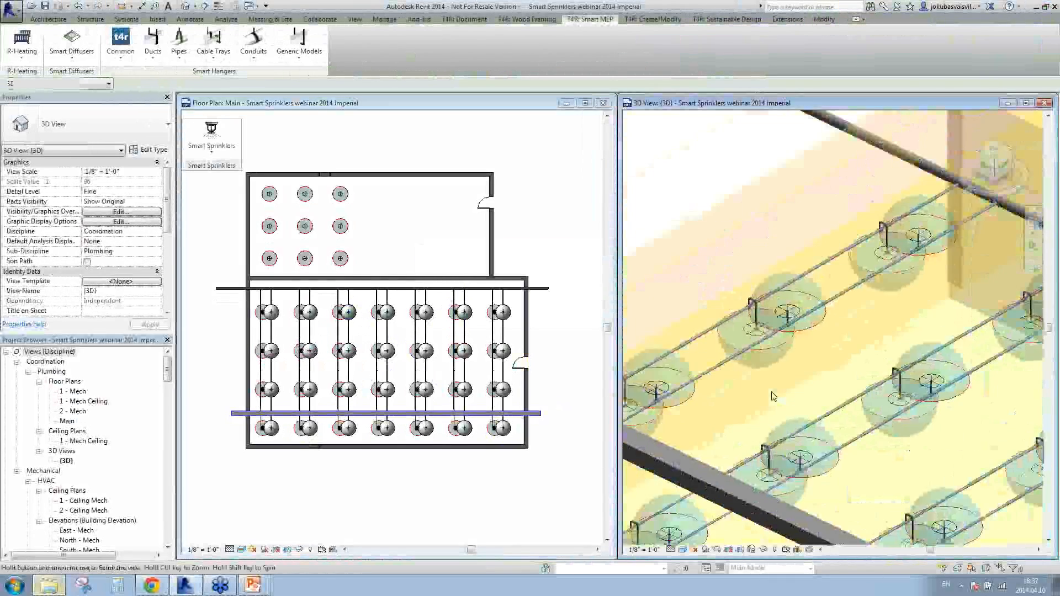
scroll(841, 332, "up", 6)
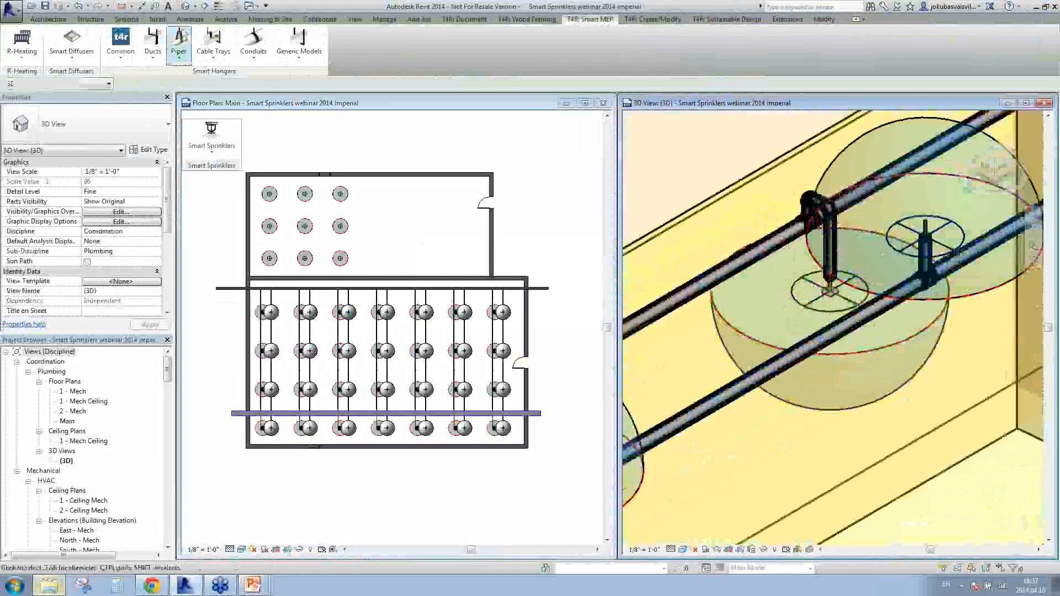
left_click(218, 6)
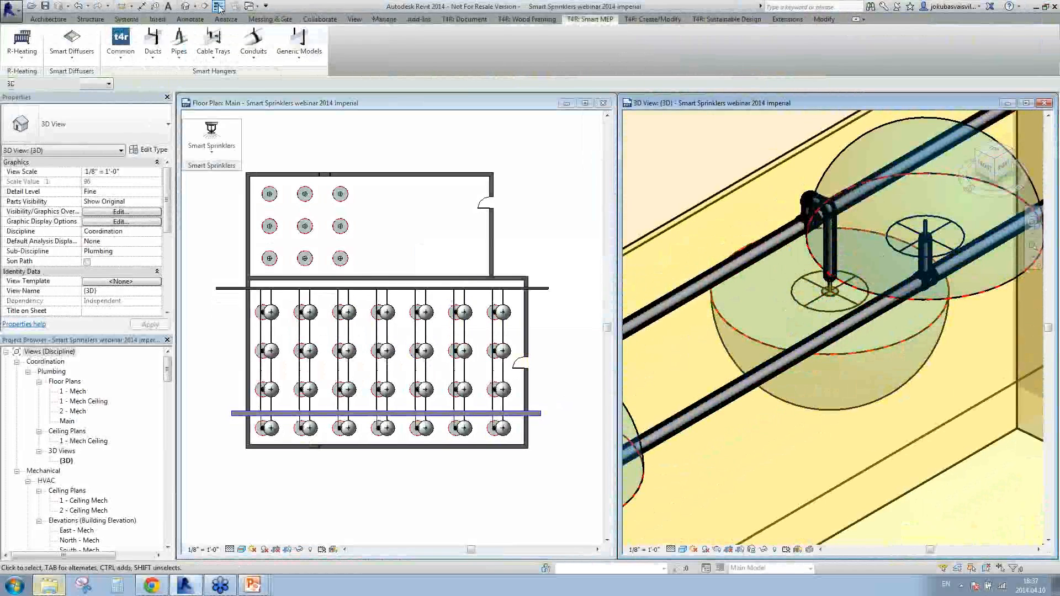
- Examine how the pendent and upright sprinklers connect to their range pipes in the 3D view
scroll(905, 330, "down", 2)
middle_click_drag(905, 331, 853, 350)
scroll(853, 350, "up", 8)
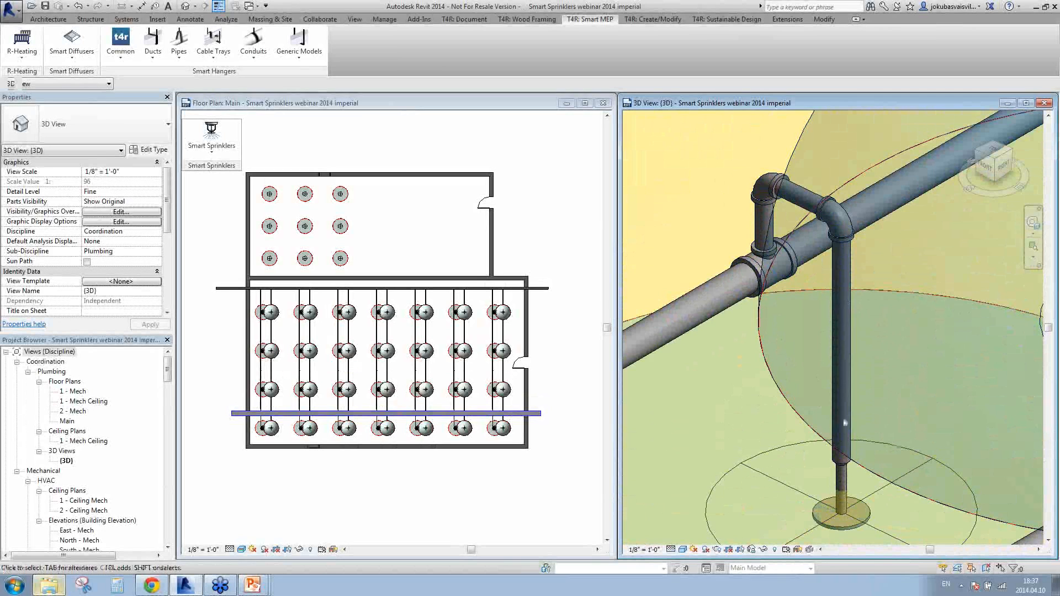
scroll(845, 470, "down", 4)
middle_click_drag(847, 472, 678, 454)
scroll(798, 448, "up", 5)
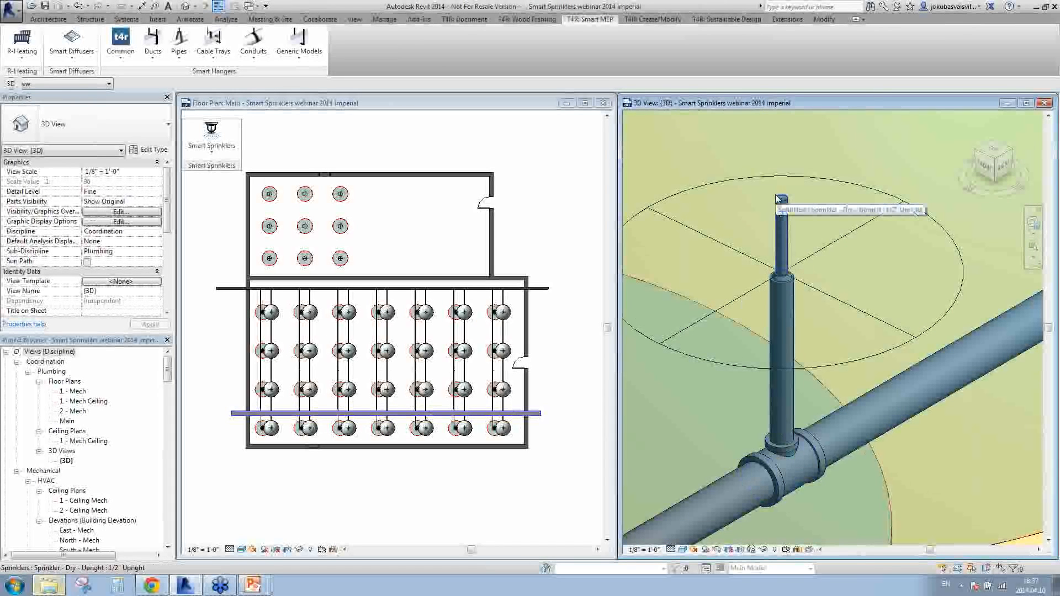
scroll(810, 340, "down", 4)
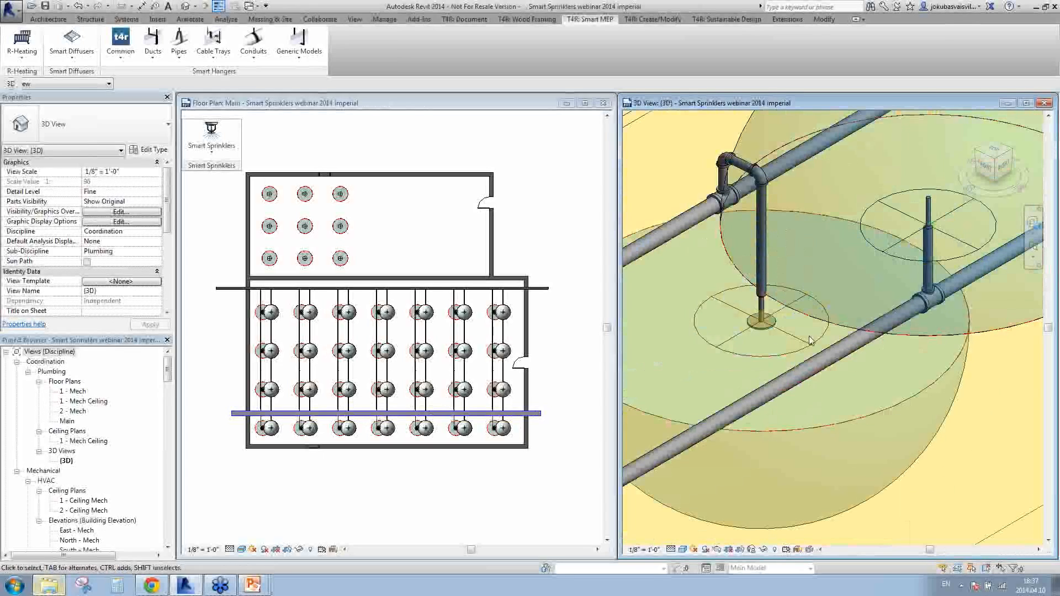
- Review the upright and pendant settings in the Sprinkler Pipe Routing Configuration and close it without changes
left_click(212, 138)
left_click(242, 215)
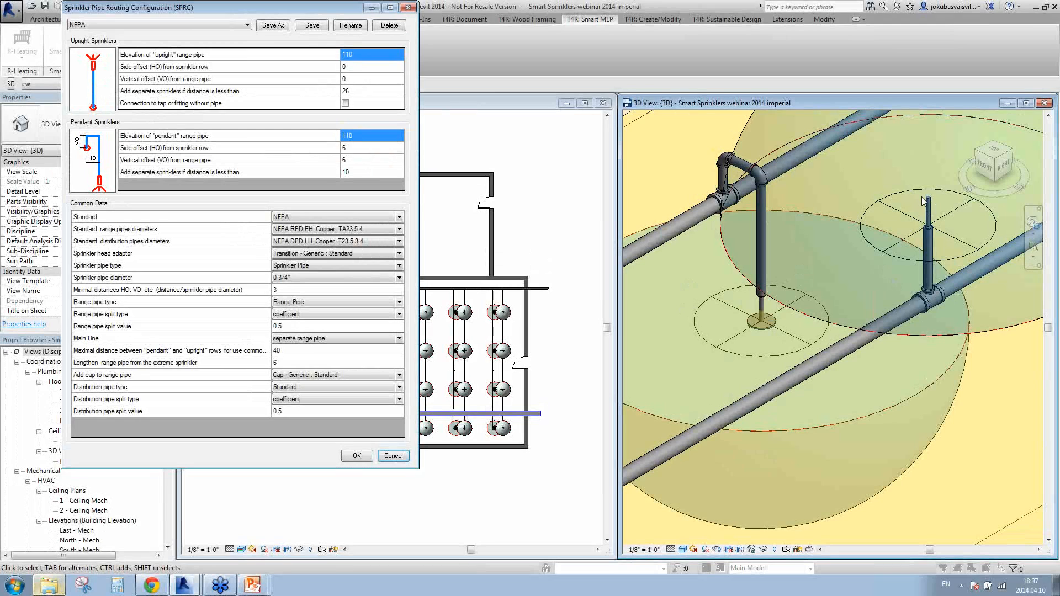
left_click(407, 9)
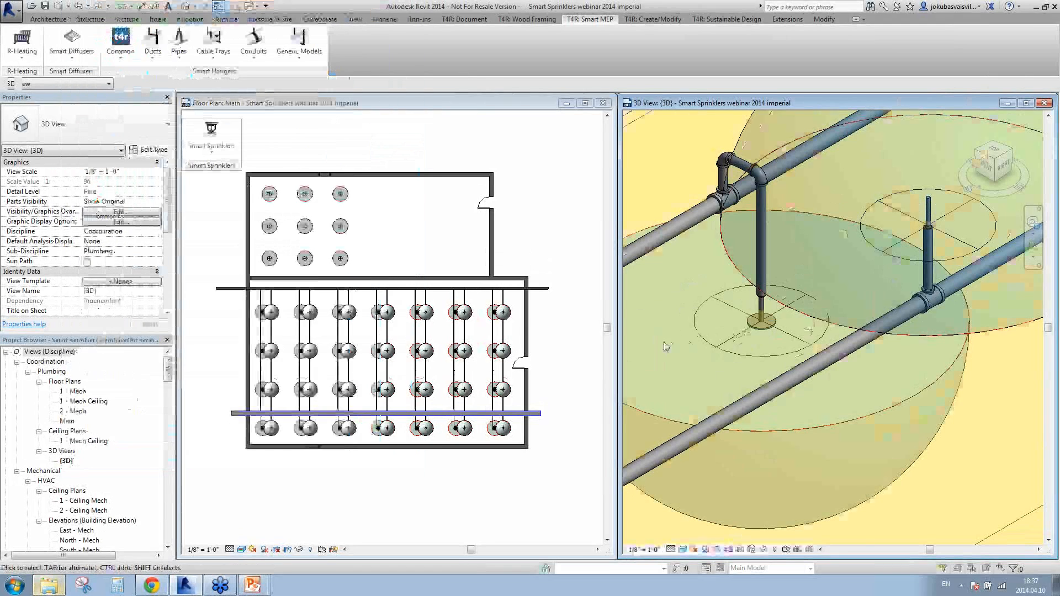
- Examine the transition fittings and reducing tees between neighbouring sprinklers along the range pipes in the 3D view
scroll(666, 345, "down", 3)
middle_click_drag(813, 268, 859, 307)
scroll(858, 307, "down", 1)
middle_click_drag(757, 364, 808, 314)
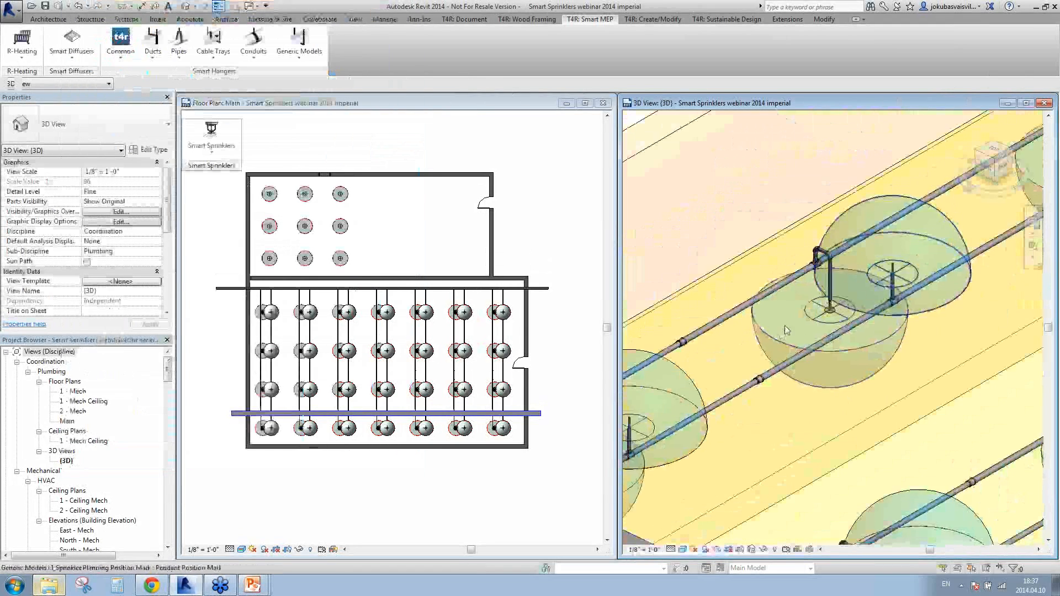
middle_click_drag(723, 326, 764, 290)
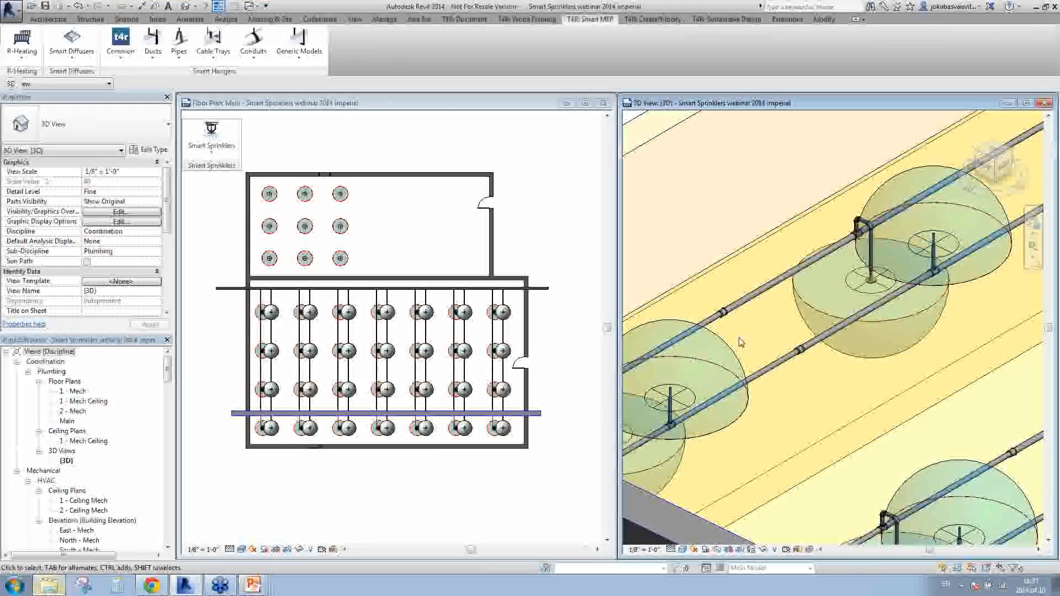
scroll(726, 314, "up", 3)
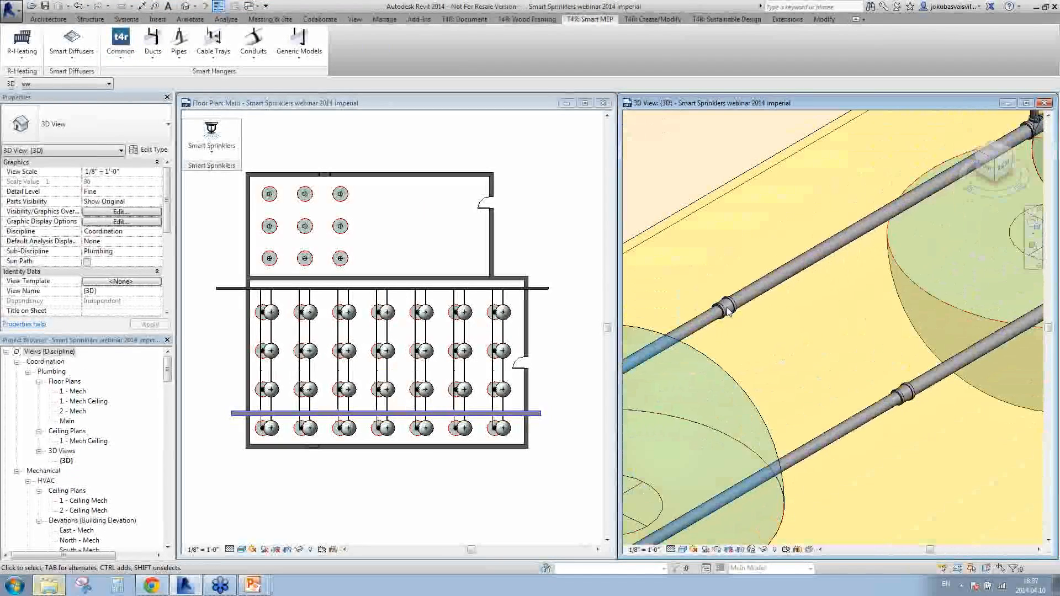
scroll(831, 298, "down", 2)
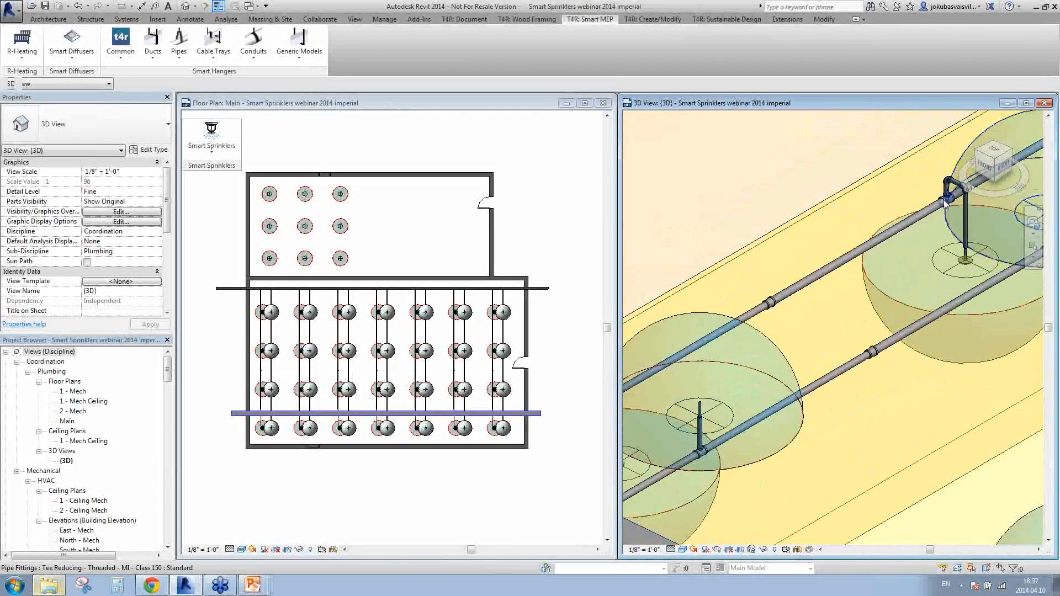
scroll(946, 205, "up", 2)
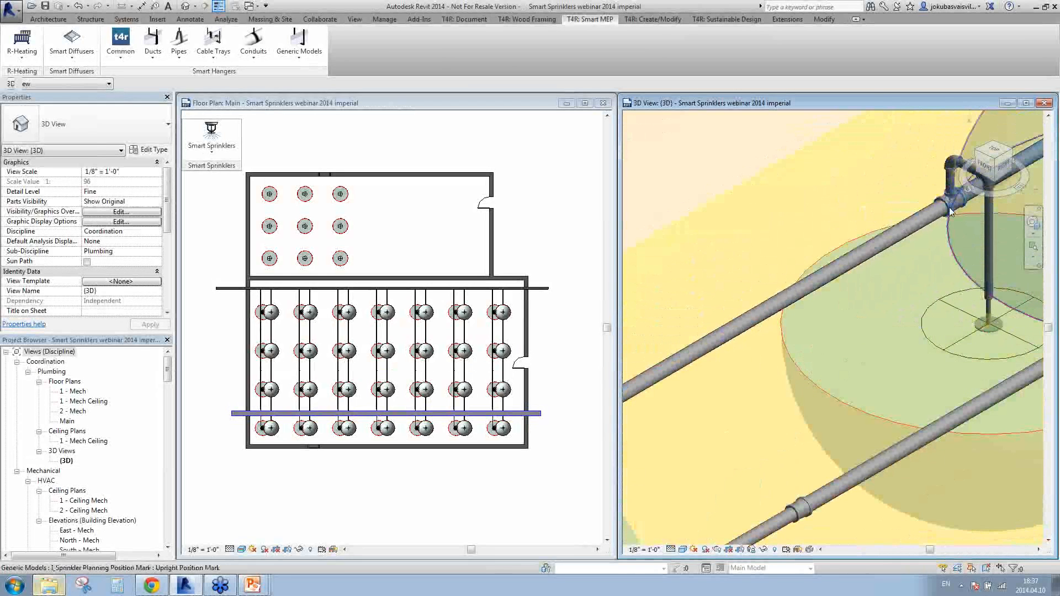
scroll(839, 286, "down", 5)
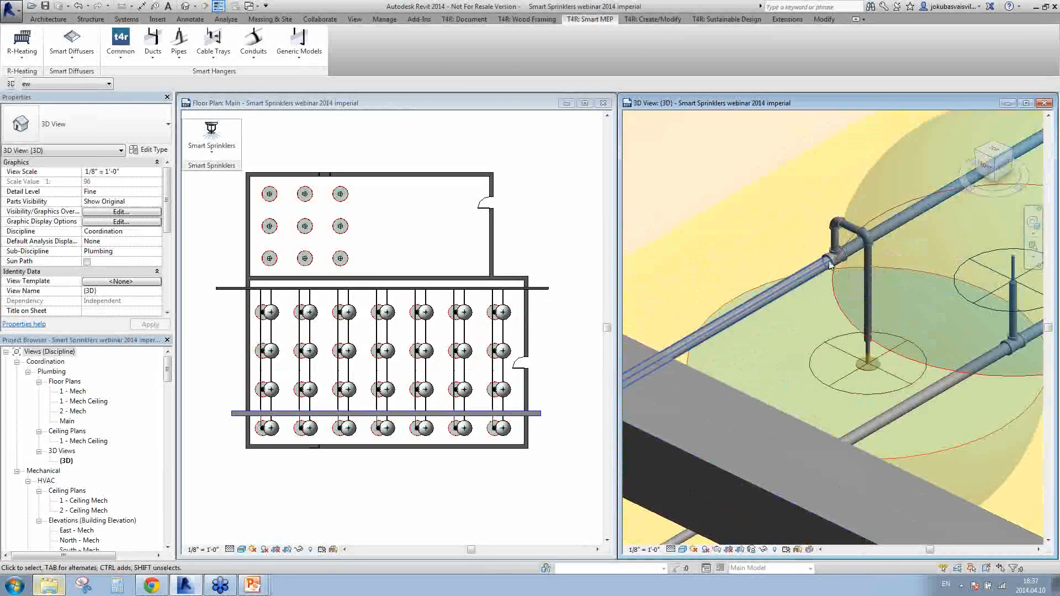
scroll(341, 337, "down", 1)
- Place an aligned dimension between a range pipe's transition fitting and the pendent sprinkler below it in the Main floor plan
scroll(273, 362, "up", 8)
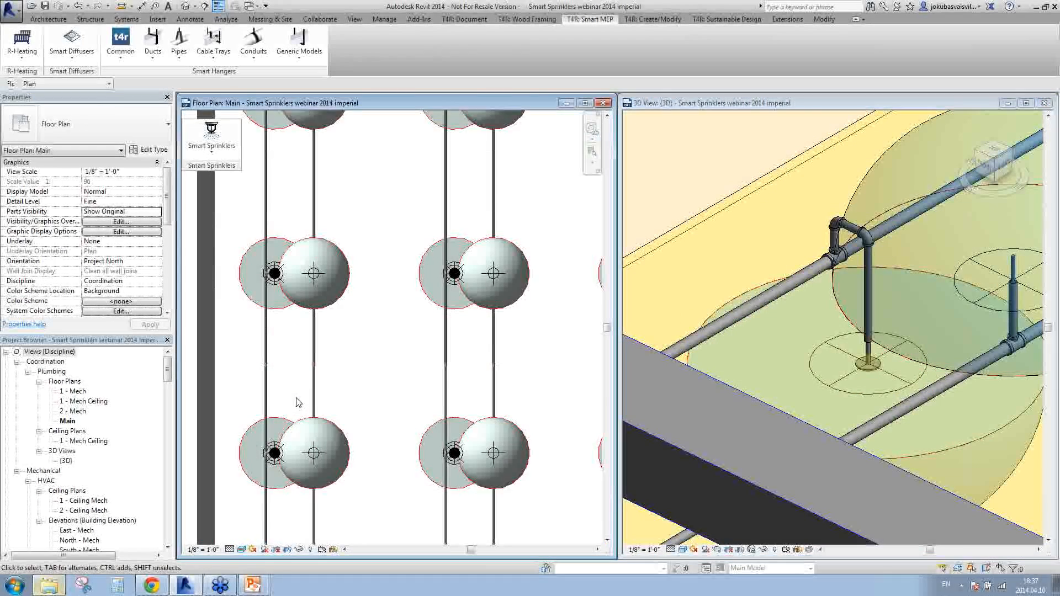
scroll(313, 331, "up", 4)
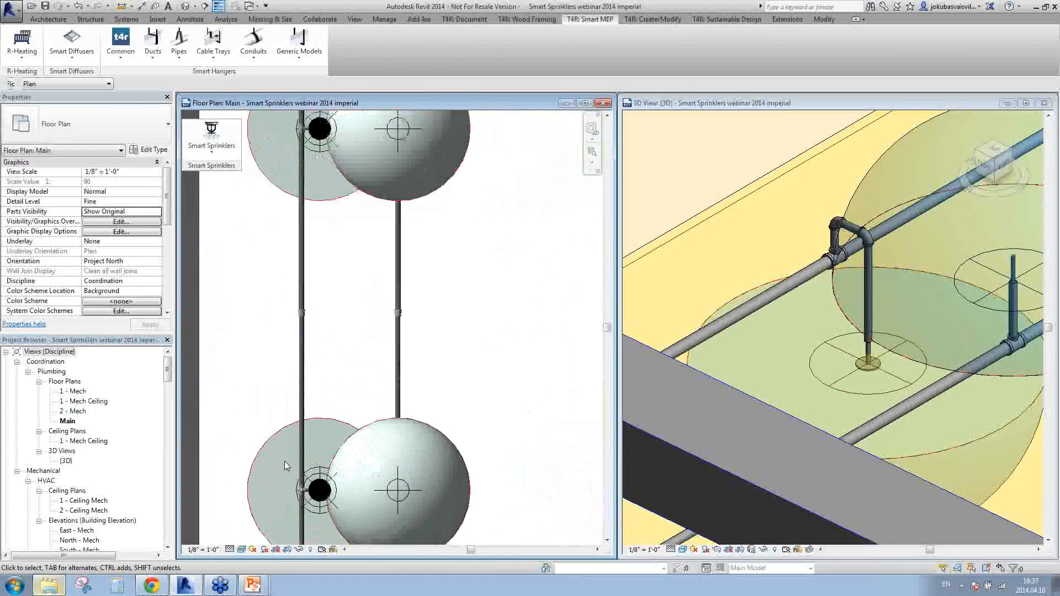
left_click(141, 6)
scroll(318, 491, "up", 3)
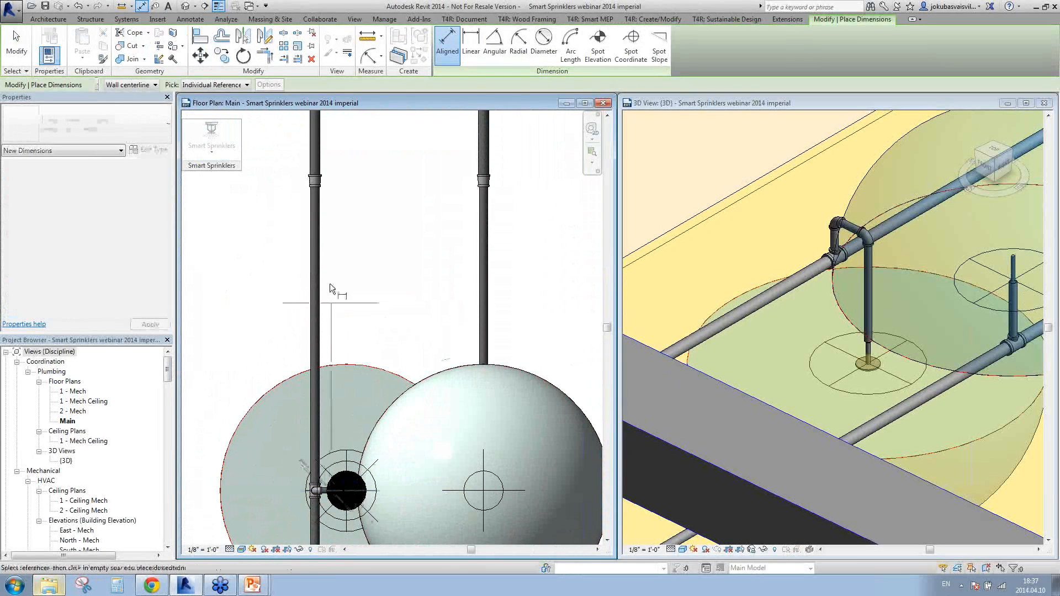
scroll(334, 301, "down", 3)
scroll(319, 355, "up", 2)
scroll(319, 355, "up", 3)
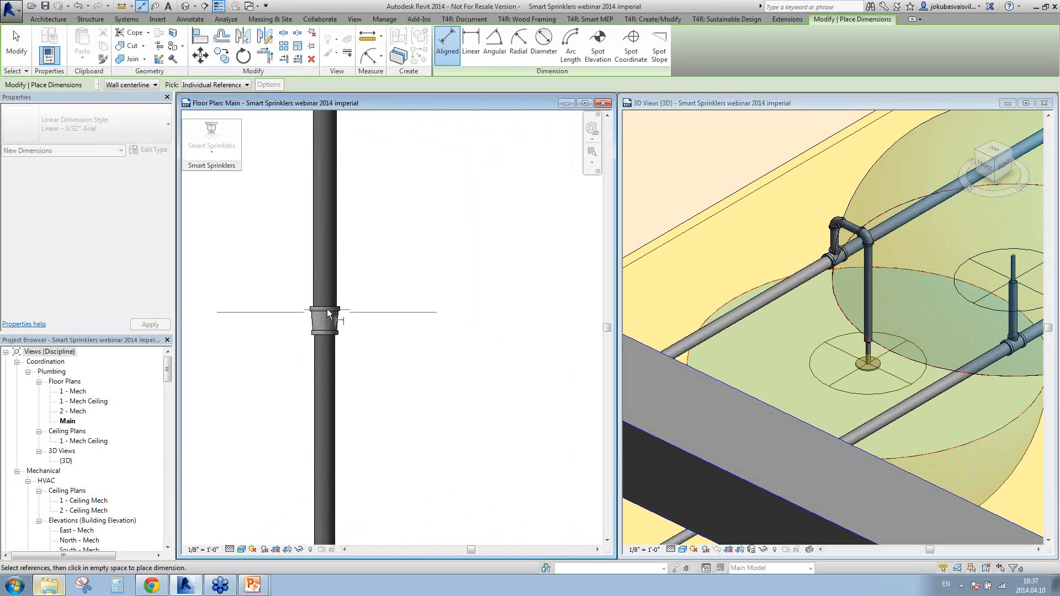
left_click(325, 335)
scroll(303, 332, "down", 3)
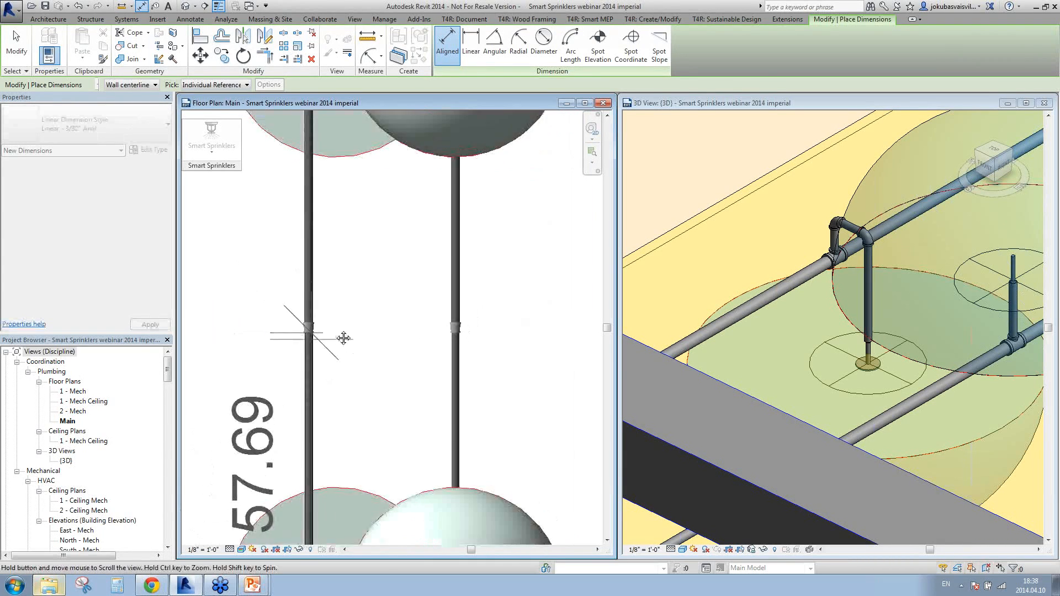
left_click(345, 312)
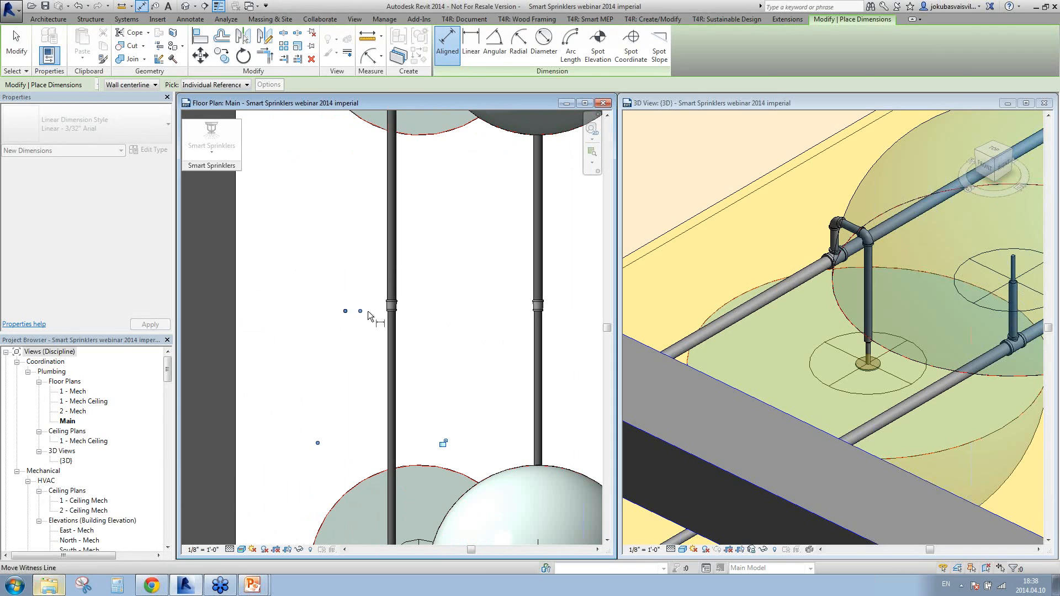
- Dimension the distance from the same transition fitting to the pendent sprinkler above it
left_click(392, 300)
middle_click_drag(393, 135, 398, 243)
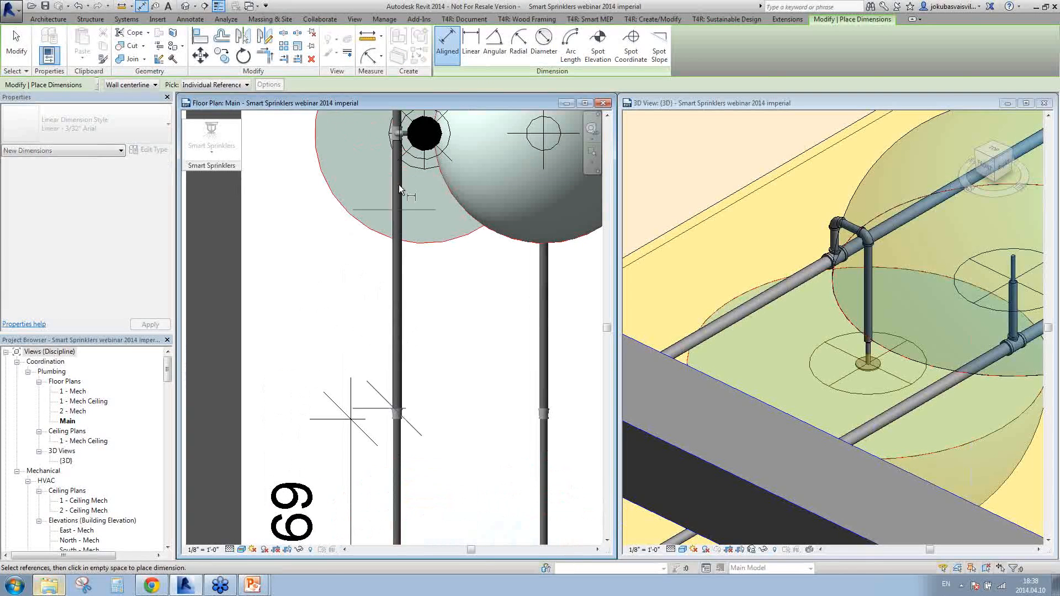
left_click(423, 132)
left_click(330, 157)
scroll(374, 458, "down", 2)
key("Escape")
key("Escape")
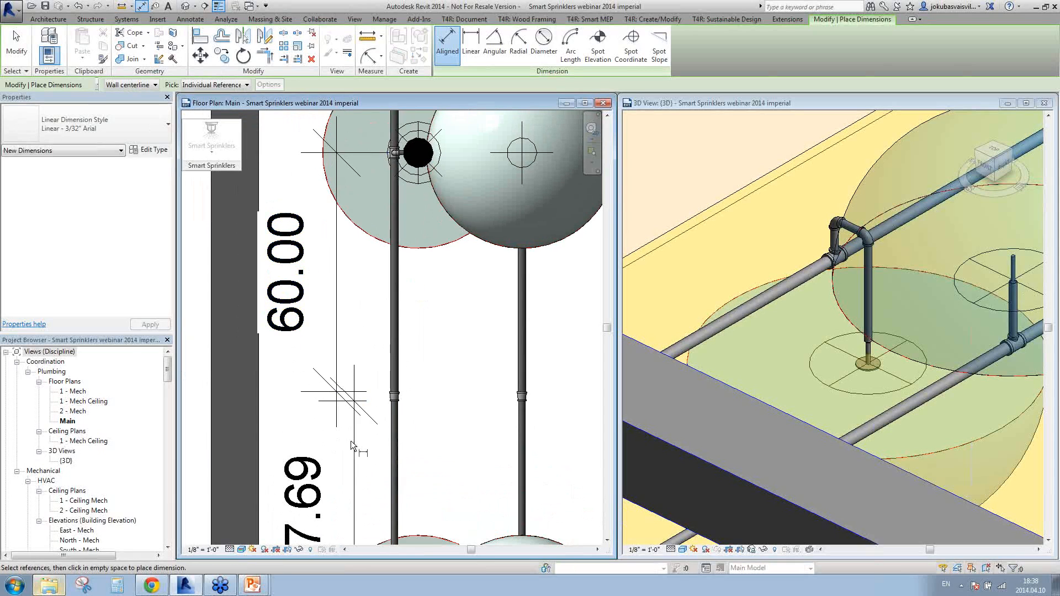
- Delete the lower fitting-to-sprinkler dimension and replace it with a new aligned dimension from the transition fitting to the pendent sprinkler below
left_click(344, 424)
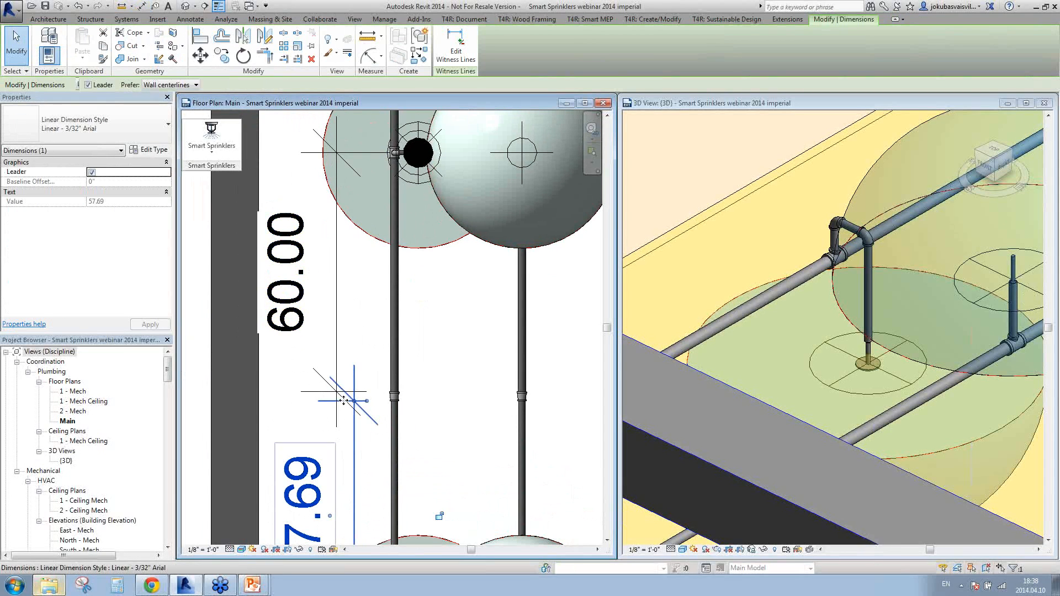
key("Delete")
key("d")
key("i")
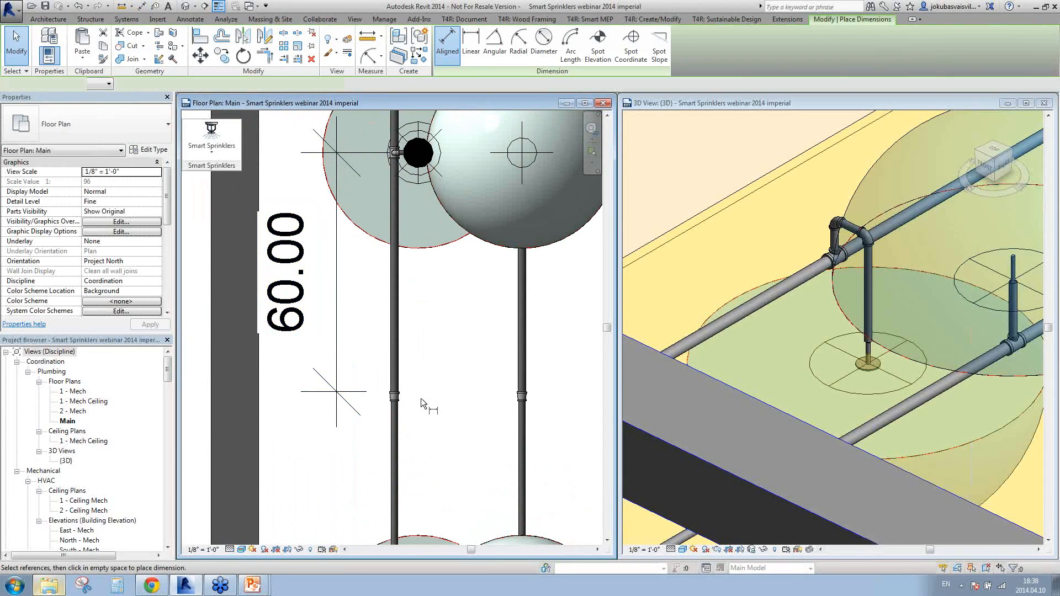
left_click(395, 393)
middle_click_drag(381, 449, 373, 296)
left_click(408, 482)
left_click(323, 465)
scroll(358, 457, "down", 3)
mouse_move(358, 456)
middle_mouse_down()
mouse_move(354, 440)
mouse_move(367, 469)
middle_mouse_up()
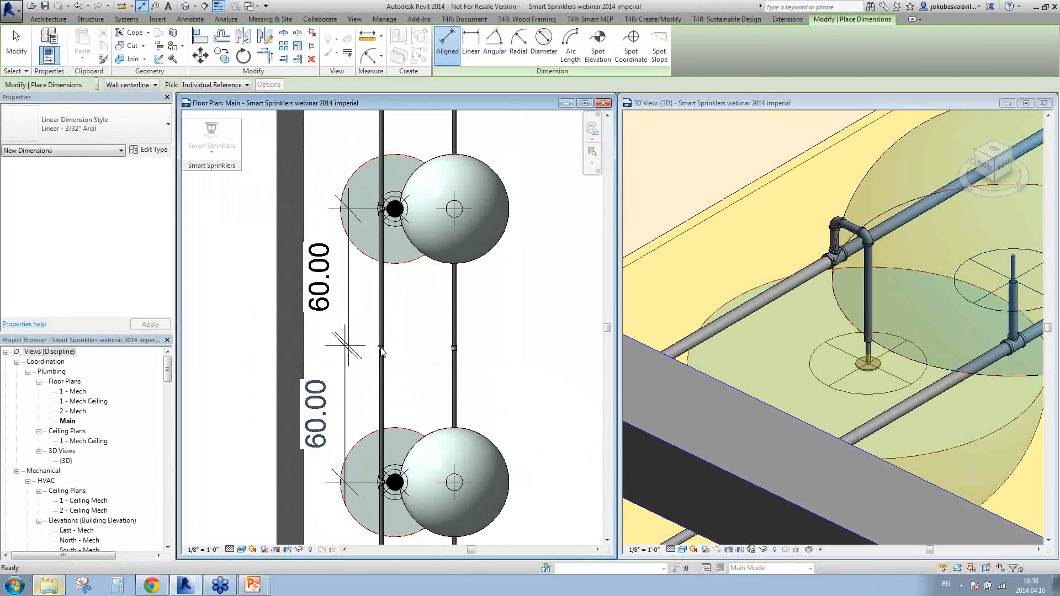
- Undo the fitting dimensions and the pipe connection between the room's sprinklers and the distribution pipe
key("ctrl+z")
key("ctrl+z")
scroll(454, 395, "down", 4)
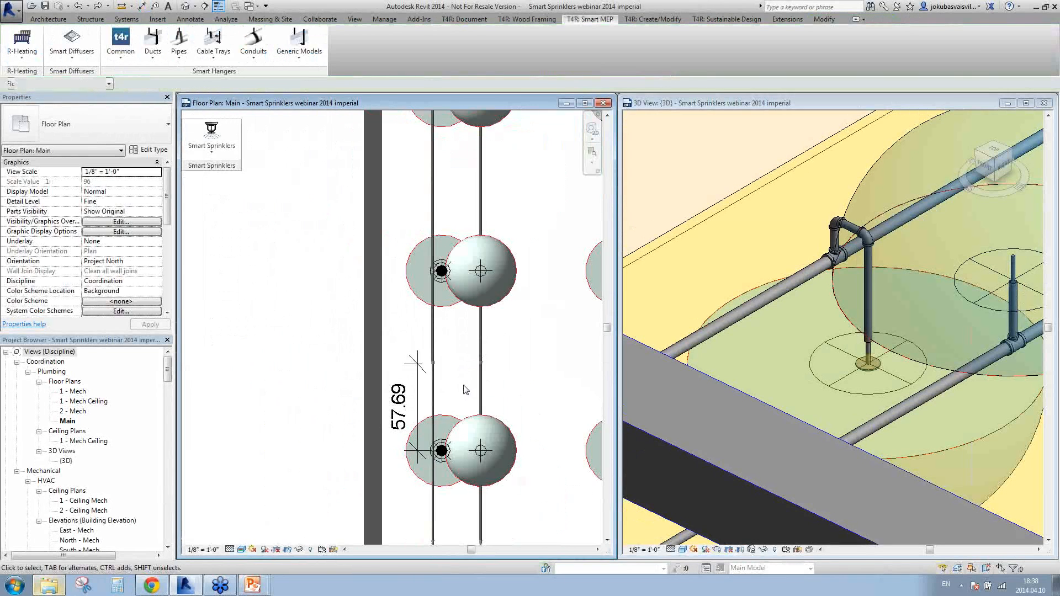
key("ctrl+z")
key("ctrl+z")
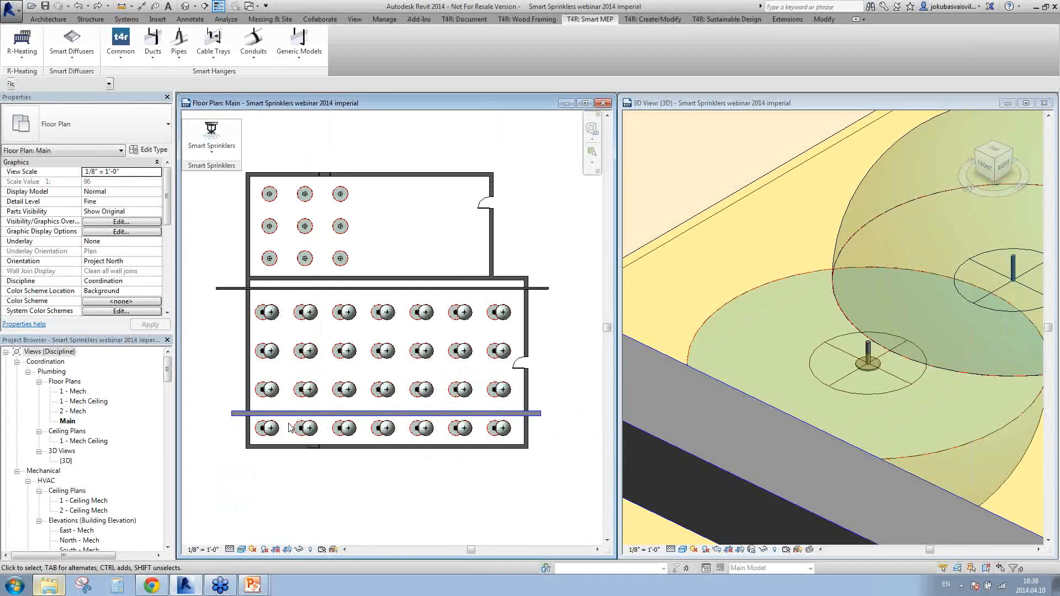
- Set the Main Line option in the Sprinkler Pipe Routing Configuration to in place of "upright" range pipe
left_click(202, 157)
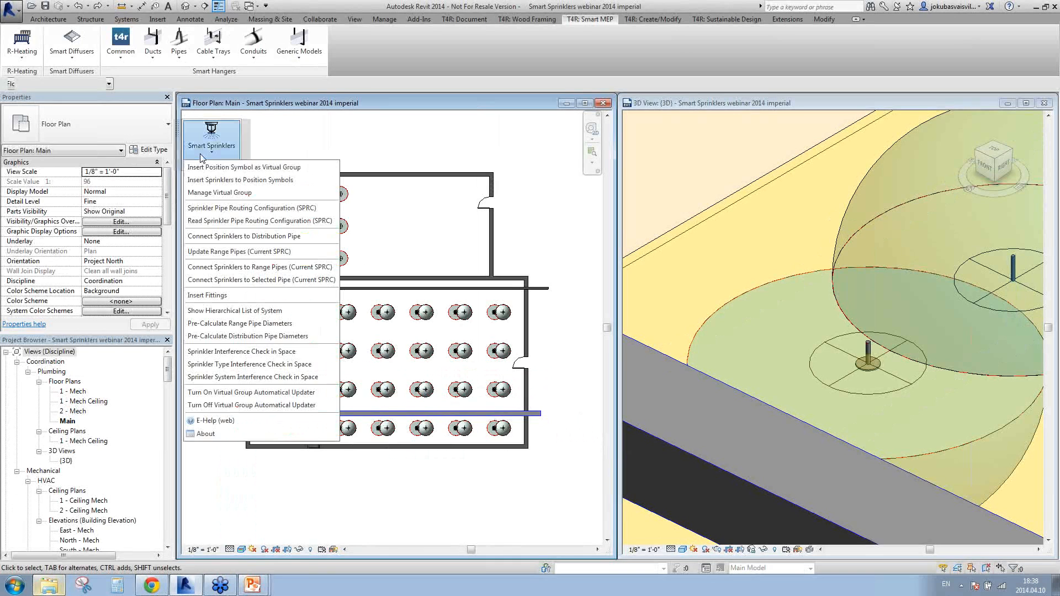
left_click(238, 208)
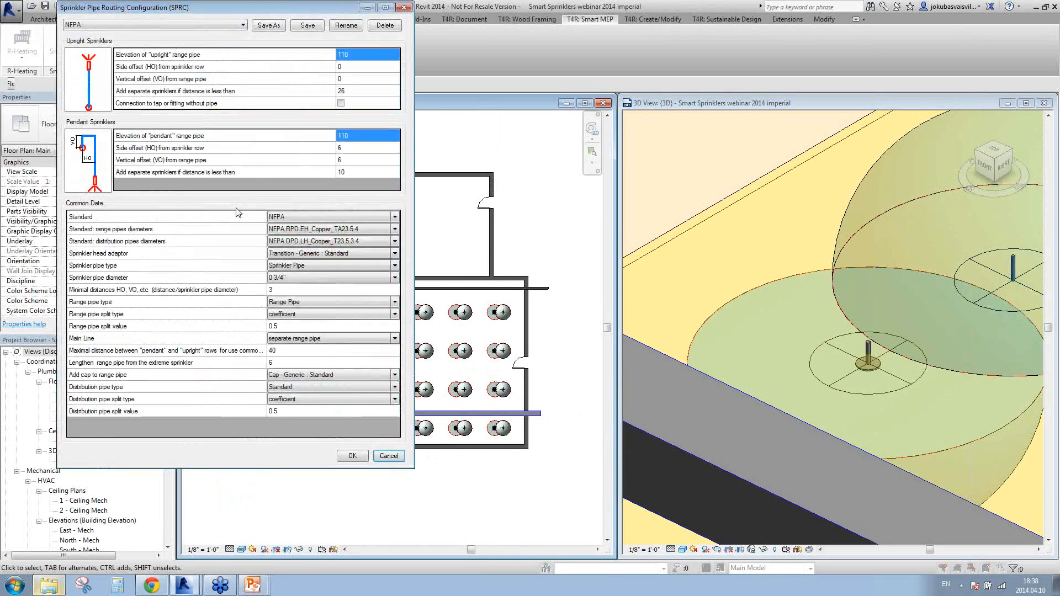
left_click(107, 343)
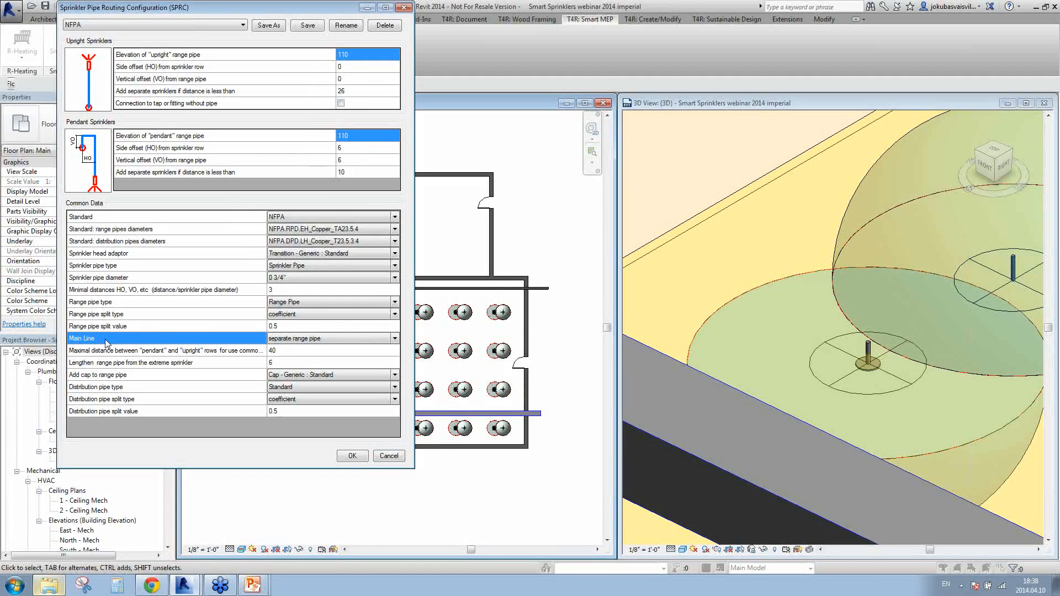
left_click(394, 339)
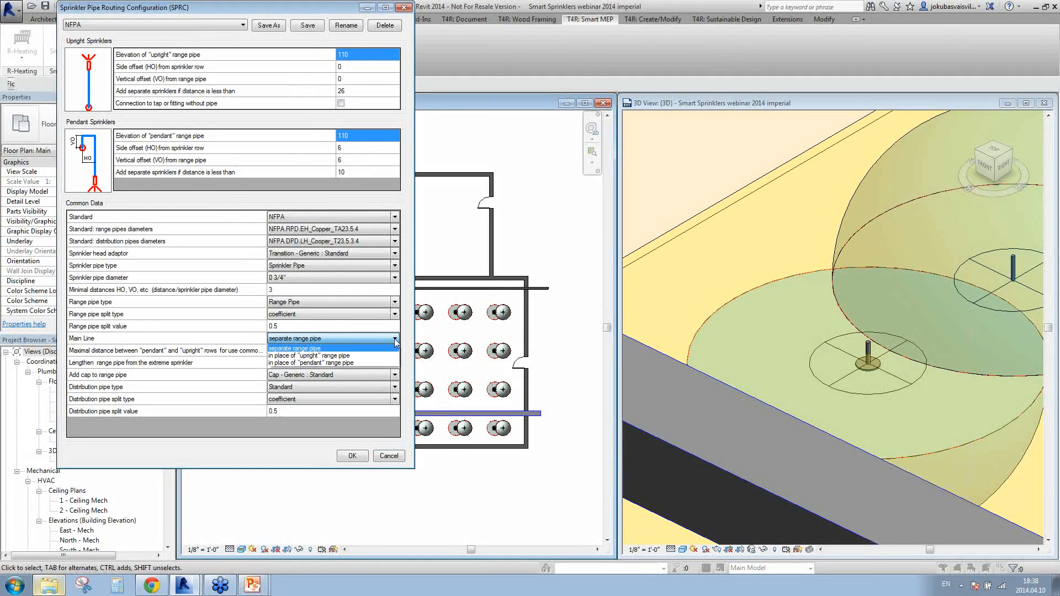
left_click(354, 363)
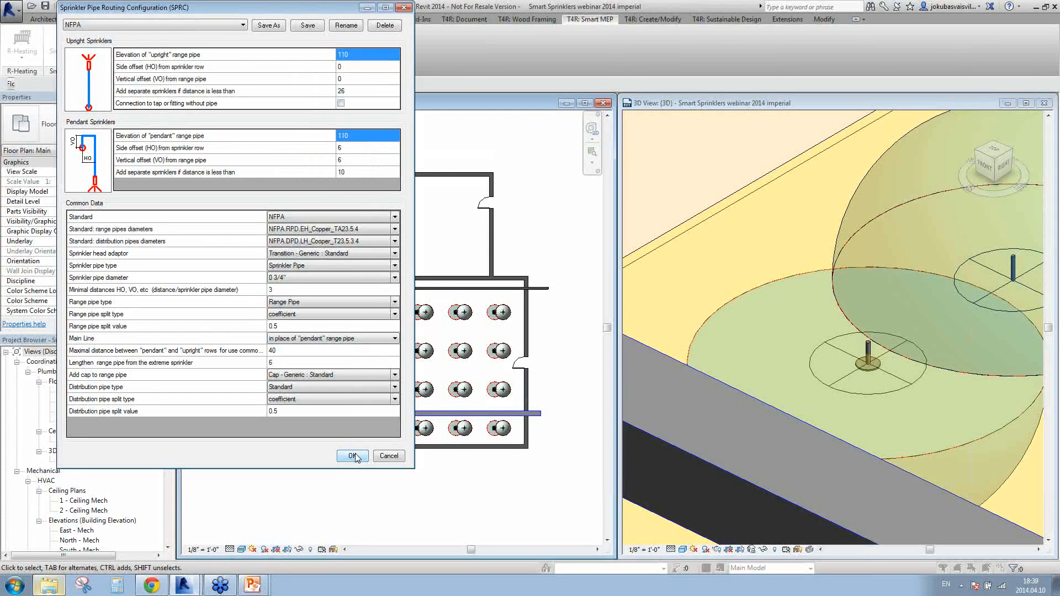
left_click(394, 339)
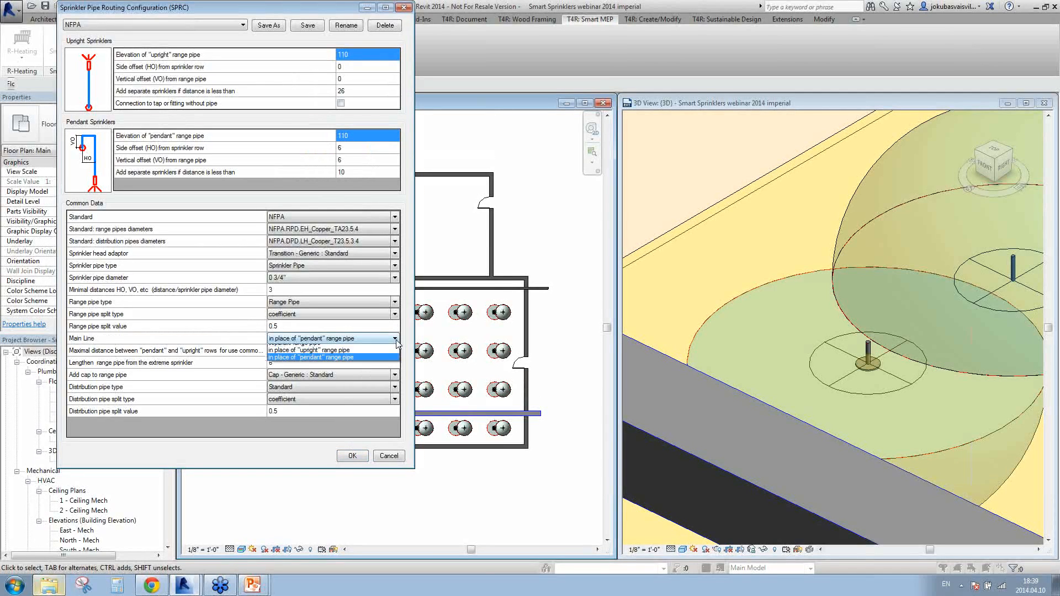
left_click(331, 351)
left_click(352, 456)
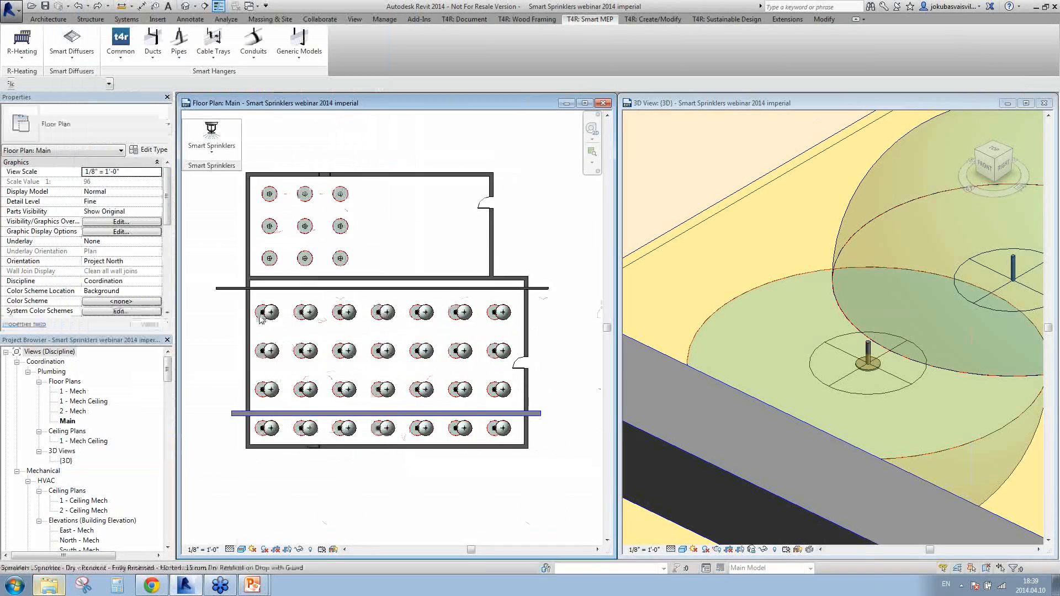
- Connect the larger room's sprinklers to the distribution pipe along its upper wall, starting from the top-left pendent sprinkler
scroll(261, 319, "up", 5)
left_click(276, 307)
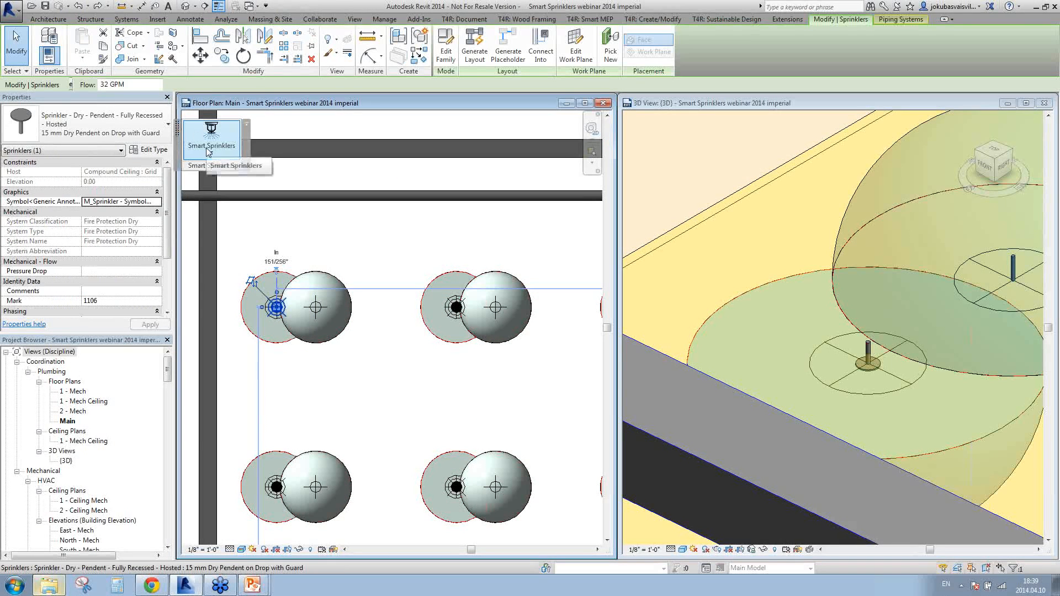
left_click(208, 152)
left_click(328, 200)
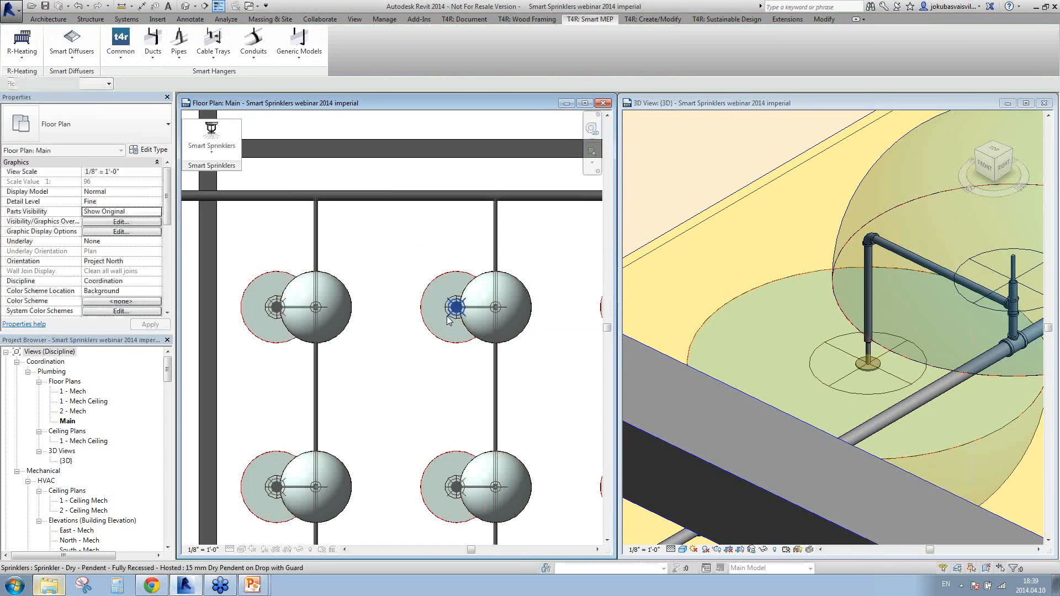
scroll(818, 339, "down", 6)
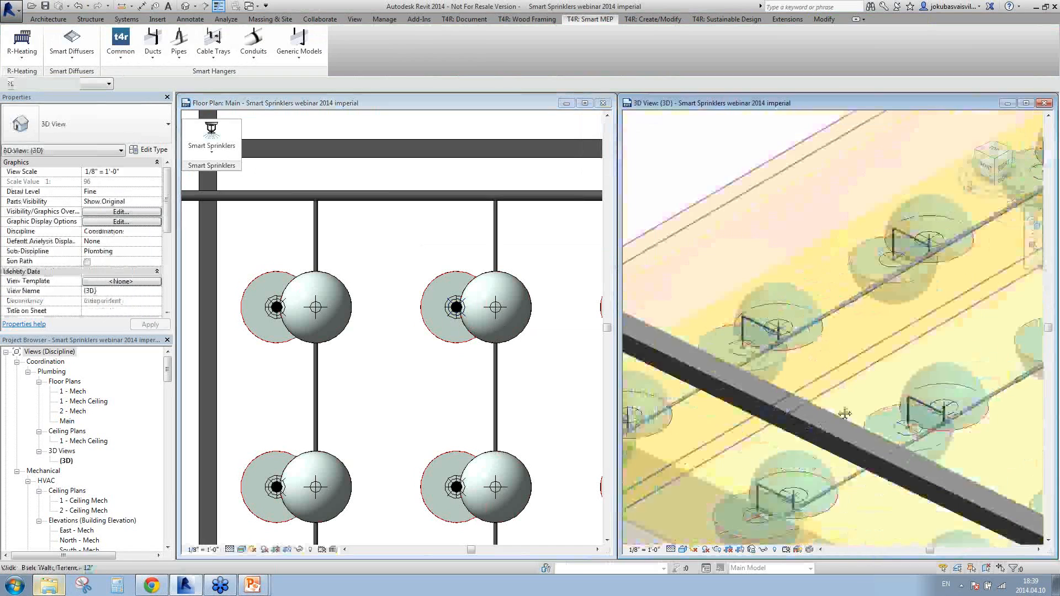
scroll(870, 345, "up", 8)
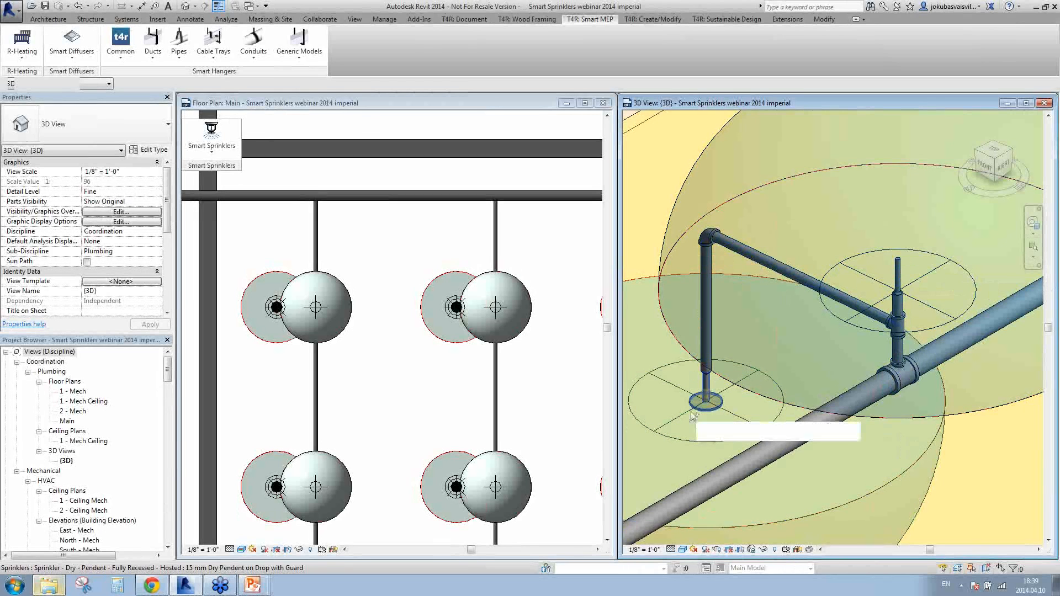
- Review the available pendant sprinkler connection schemes in the Sprinkler Pipe Routing Configuration and close it without changes
left_click(212, 141)
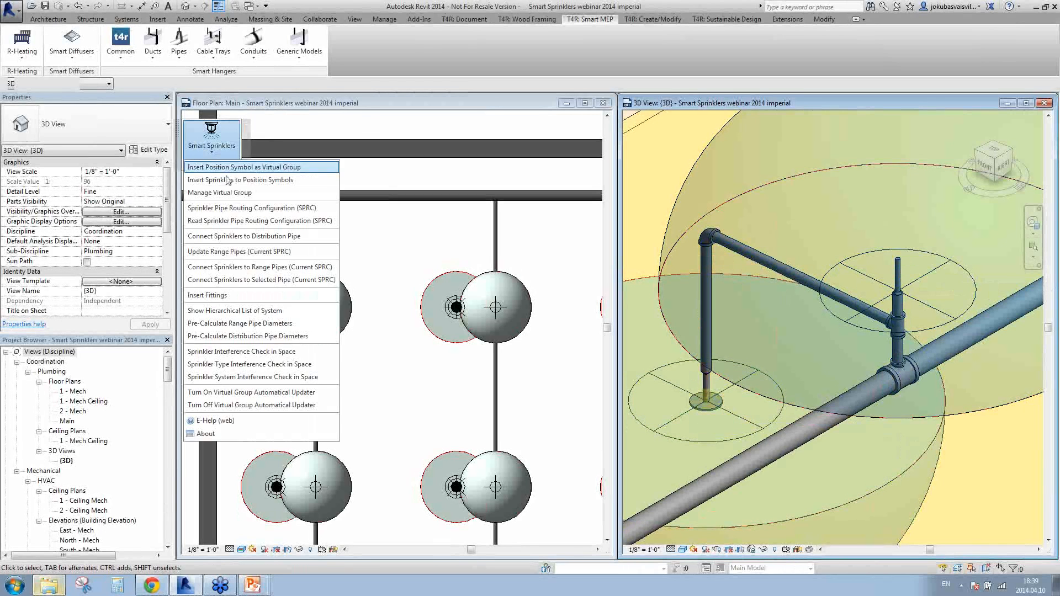
left_click(233, 208)
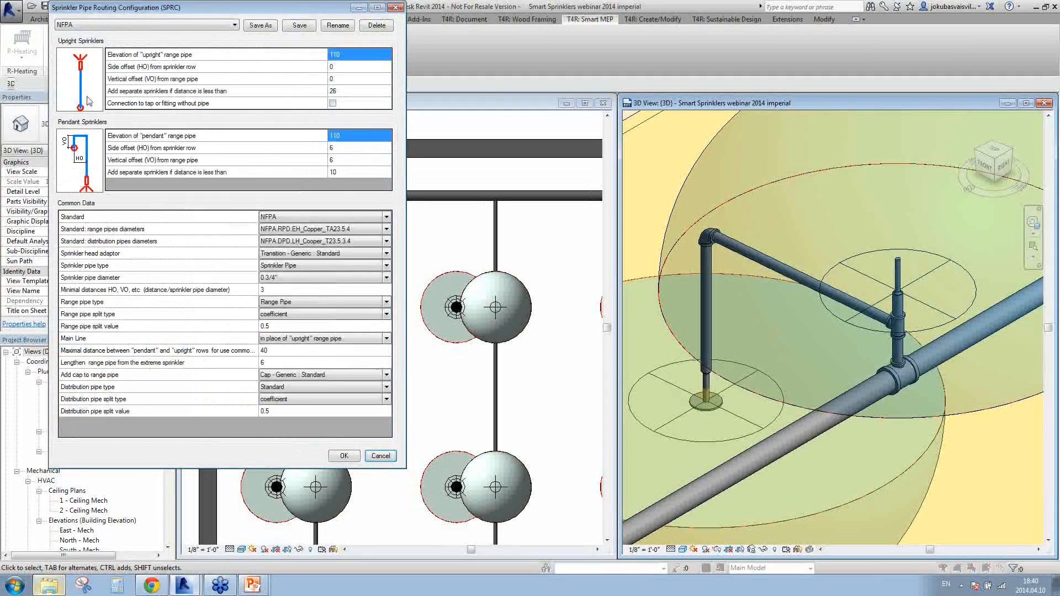
left_click(86, 130)
left_click_drag(304, 168, 762, 166)
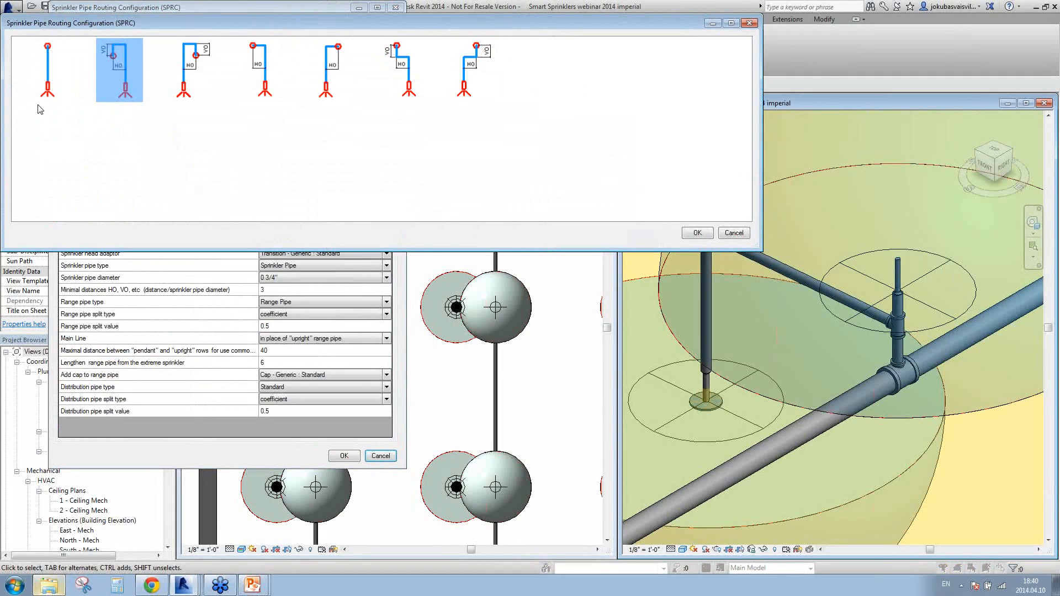
left_click(698, 233)
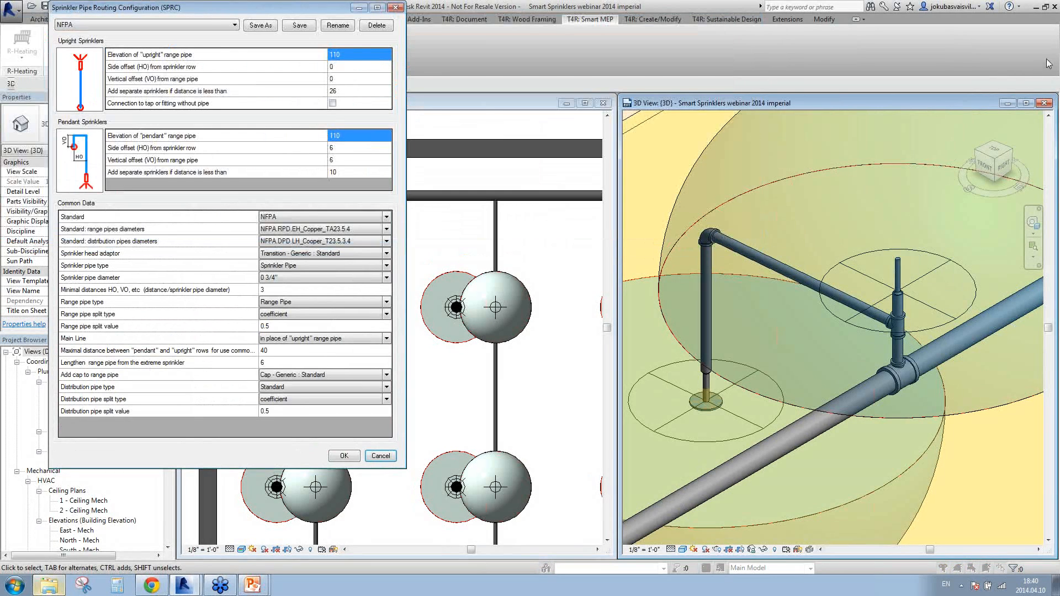
left_click(396, 8)
- Examine the shared range pipes and sprinkler connections across the whole room in the 3D view and the Main floor plan
scroll(536, 257, "down", 3)
mouse_move(469, 319)
middle_mouse_down()
mouse_move(440, 326)
mouse_move(353, 294)
mouse_move(451, 322)
middle_mouse_up()
scroll(353, 294, "down", 3)
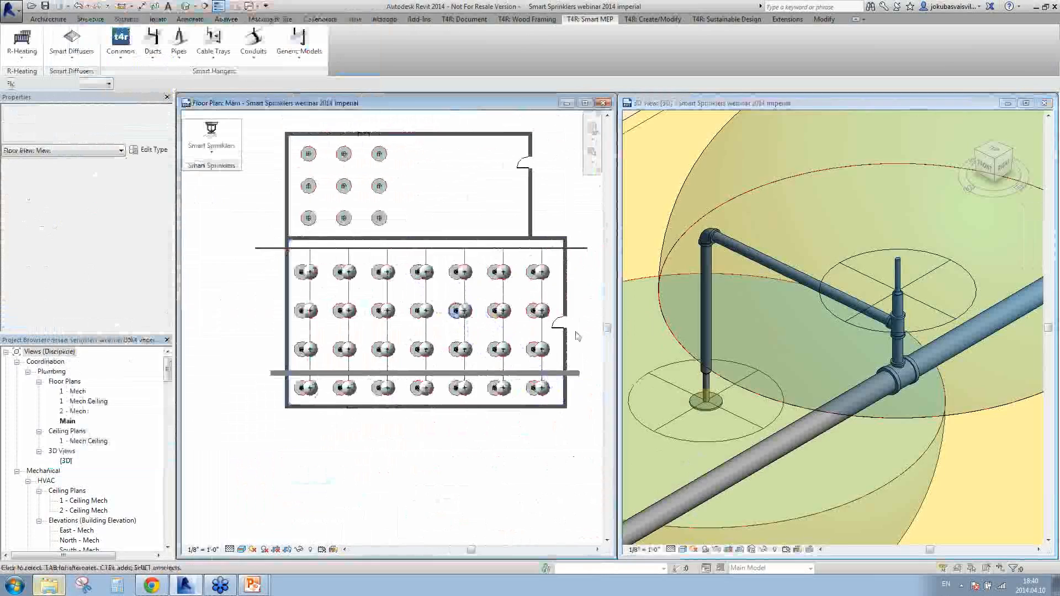
scroll(817, 344, "down", 8)
scroll(762, 350, "down", 5)
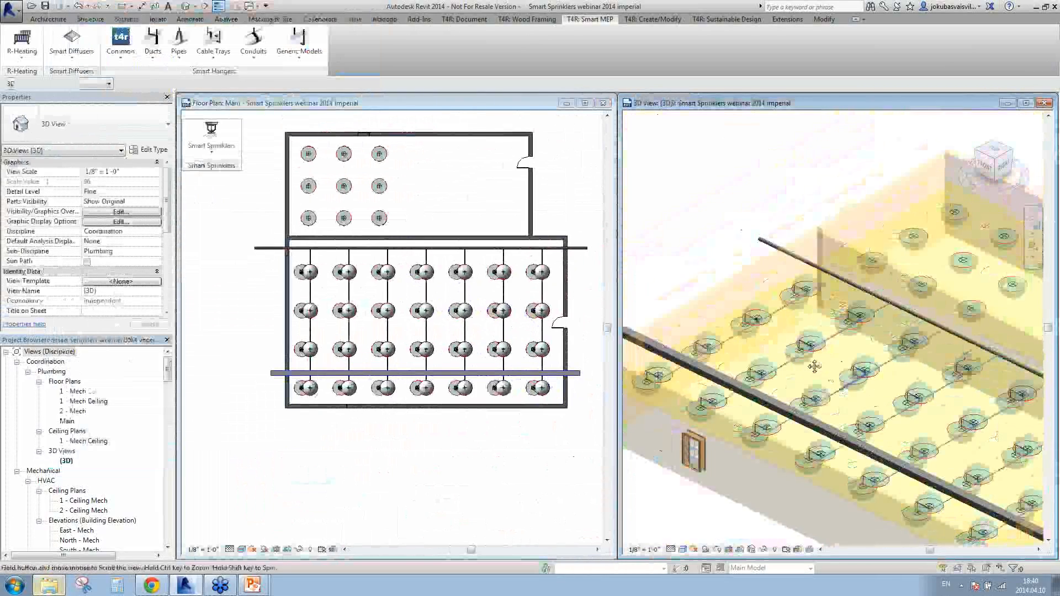
scroll(812, 360, "down", 4)
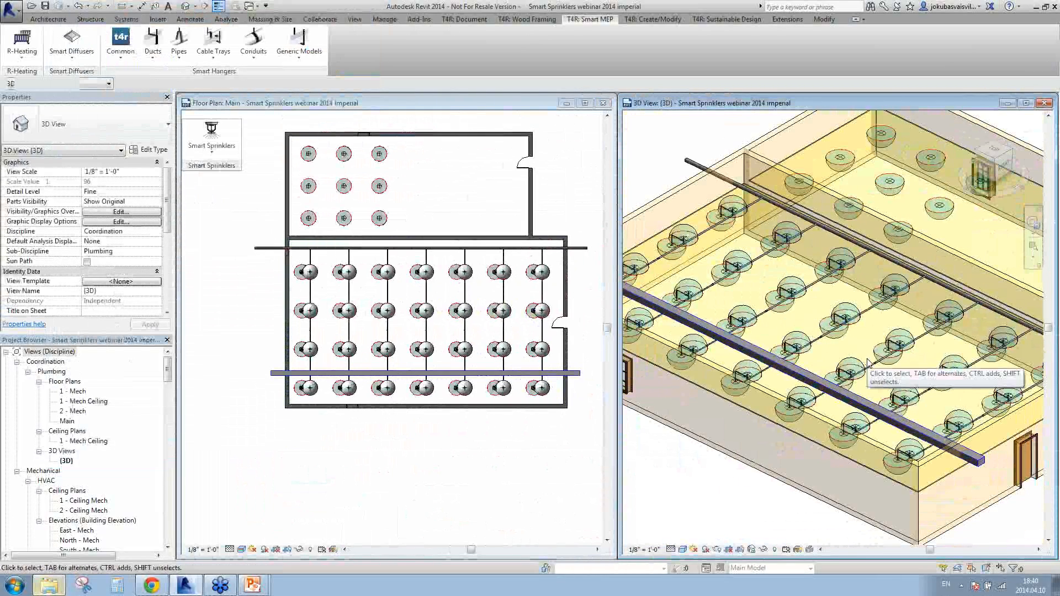
scroll(332, 326, "up", 6)
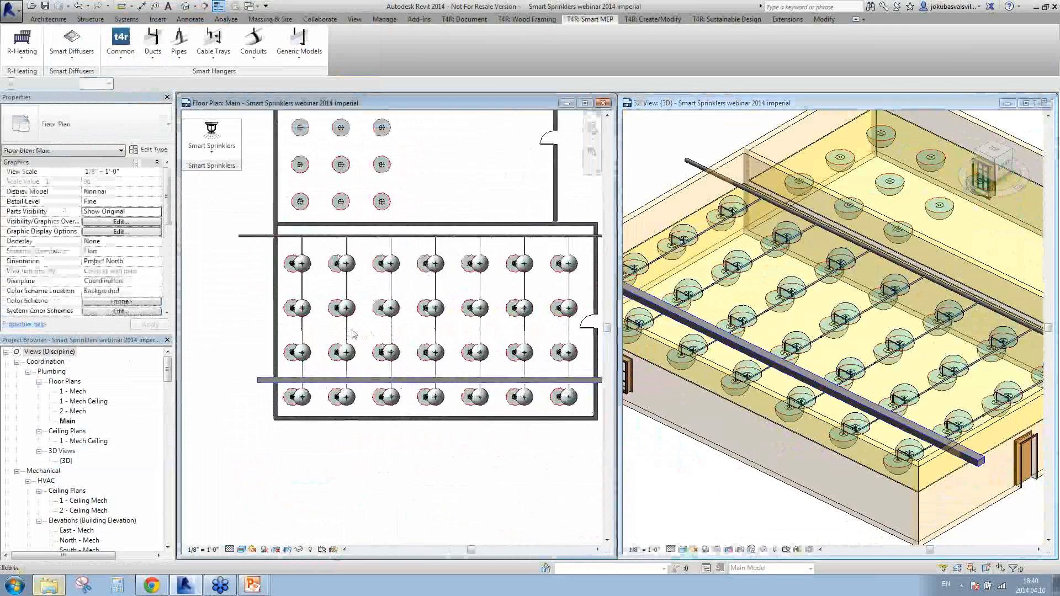
scroll(304, 300, "up", 2)
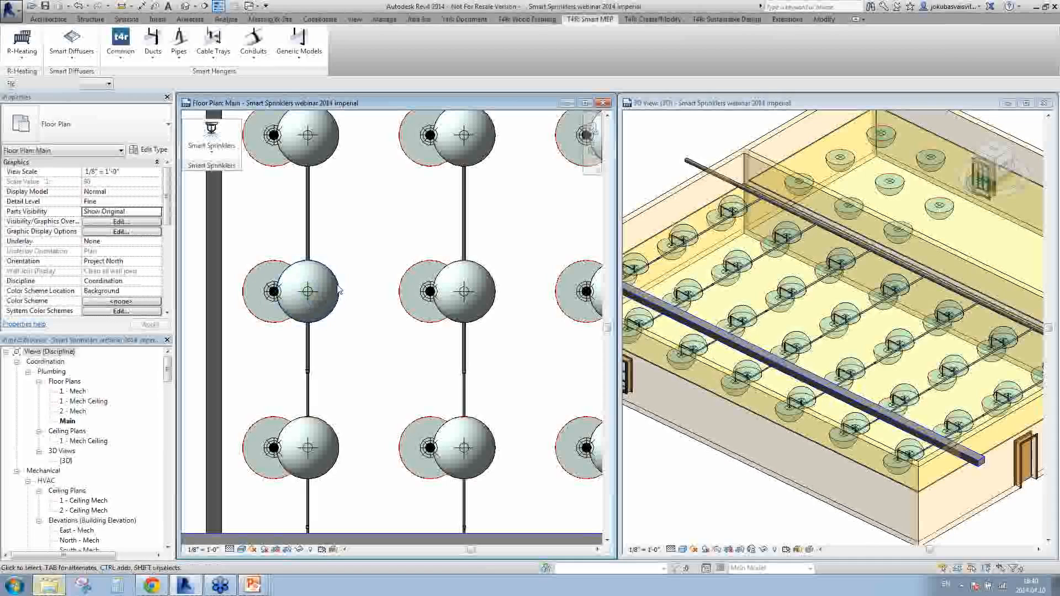
scroll(353, 381, "down", 3)
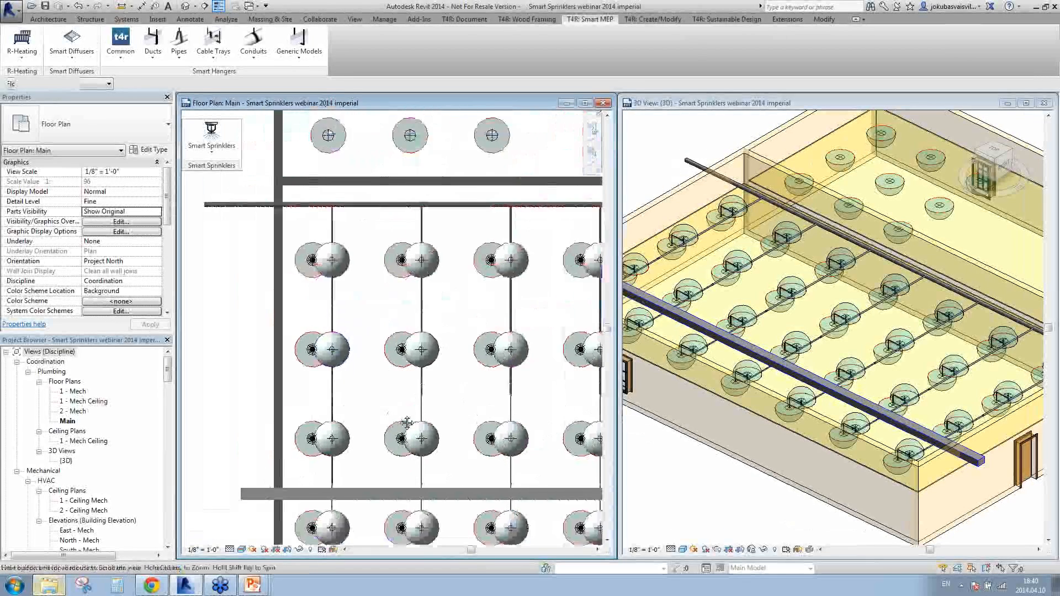
scroll(356, 376, "down", 3)
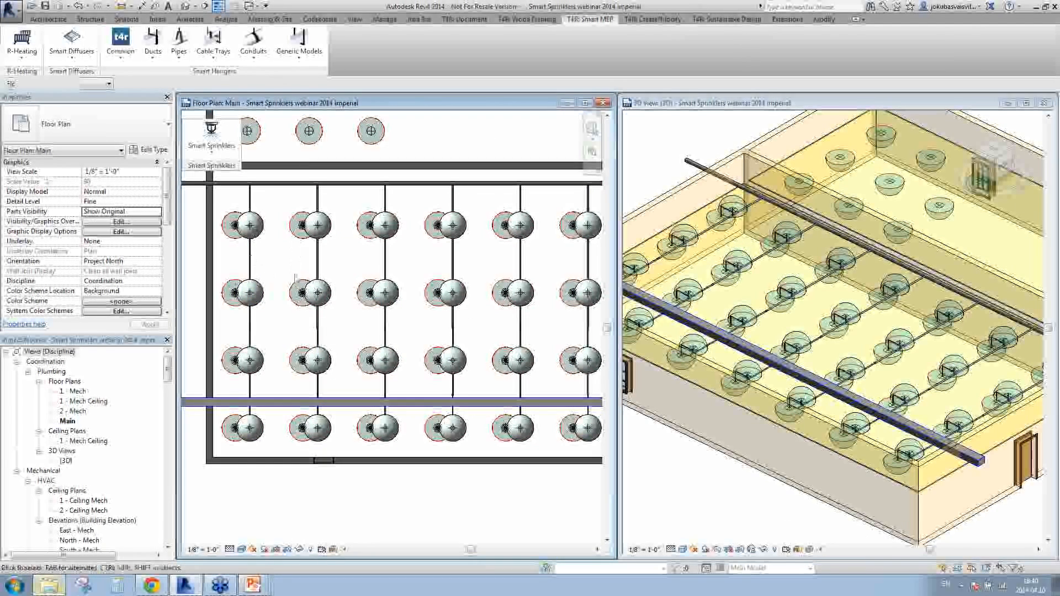
- Try copying only the pendent position mark in the first column to two free spots between the first and second range pipes
scroll(258, 288, "up", 3)
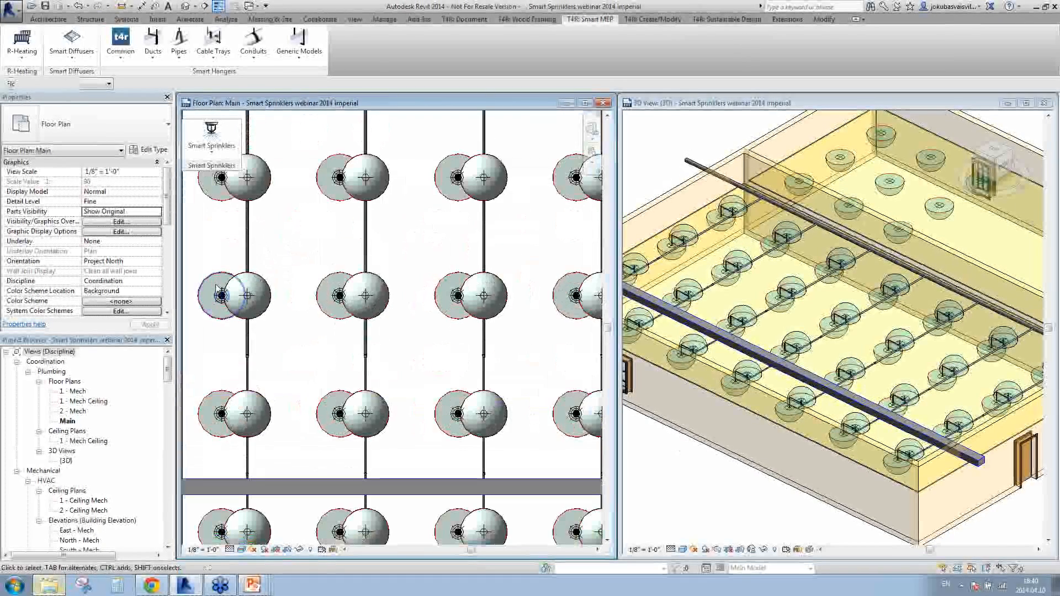
left_click(221, 296)
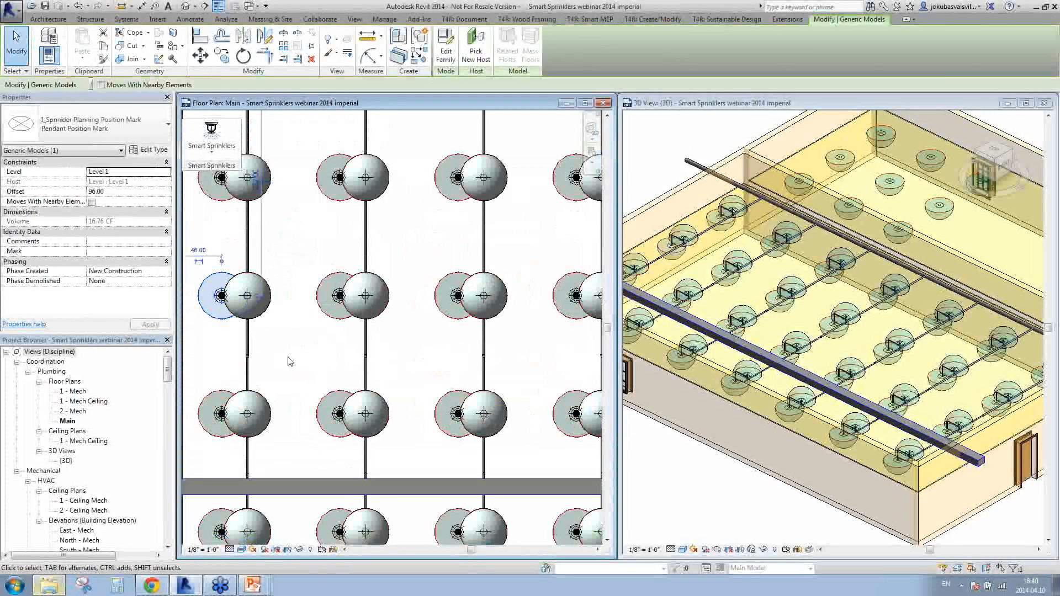
key("m")
key("v")
left_click(196, 320)
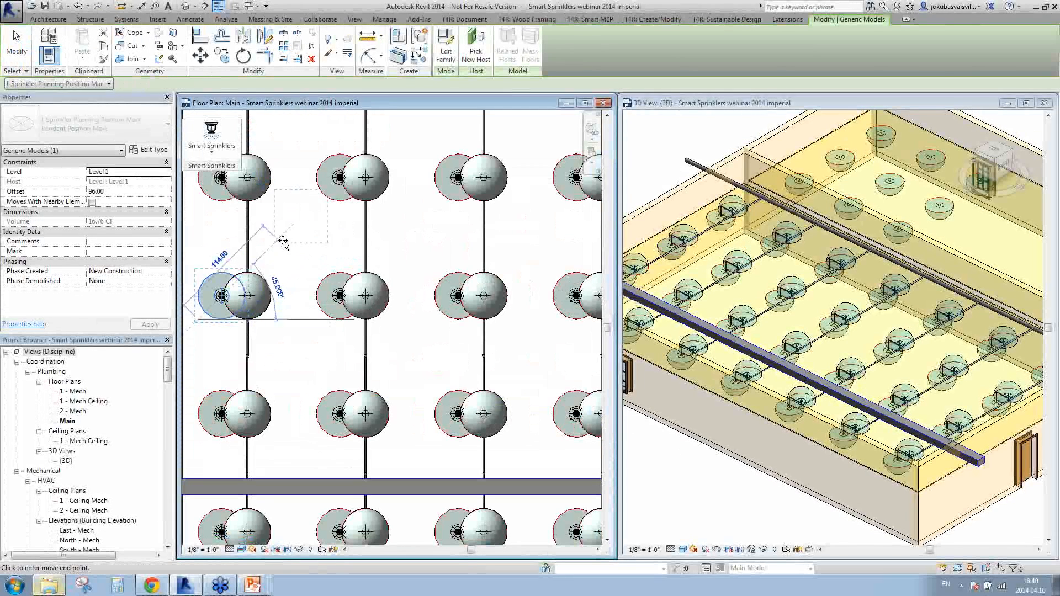
left_click(287, 245)
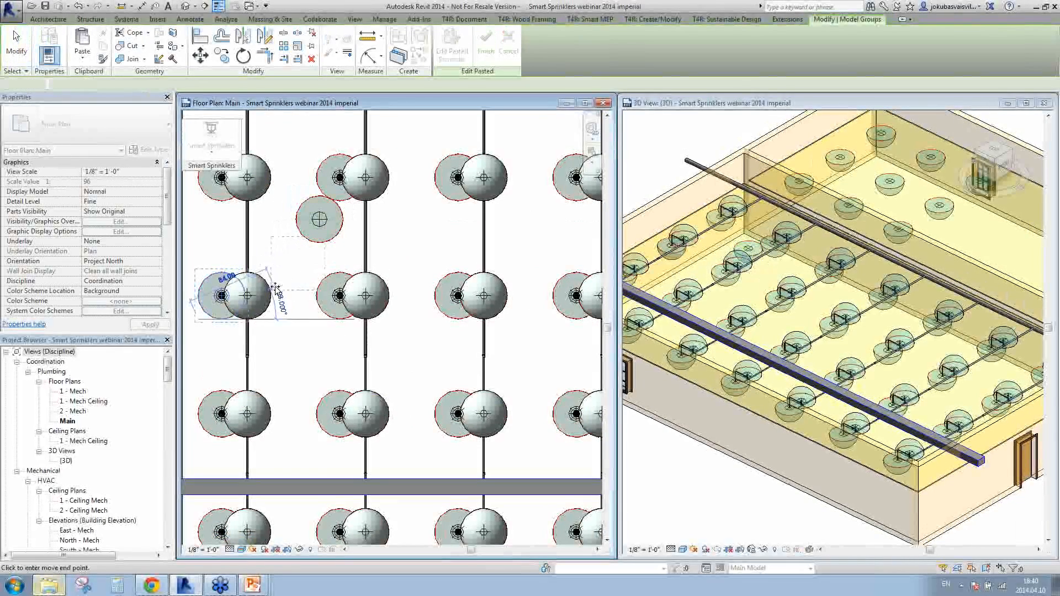
left_click(256, 290)
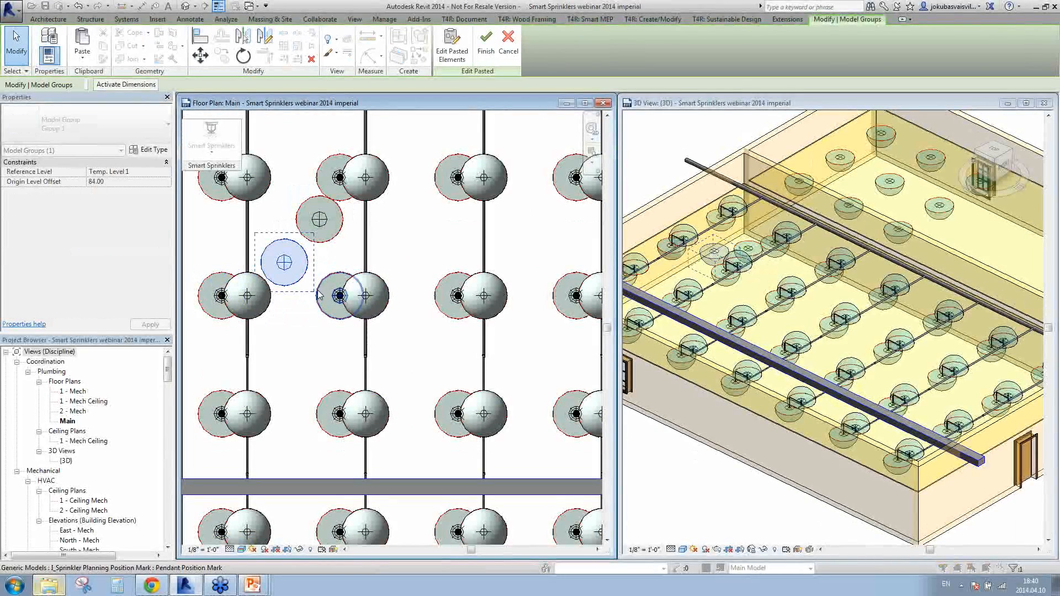
- Copy the pendent sprinkler together with its position mark to two free spots between the first and second range pipes
left_click(209, 318)
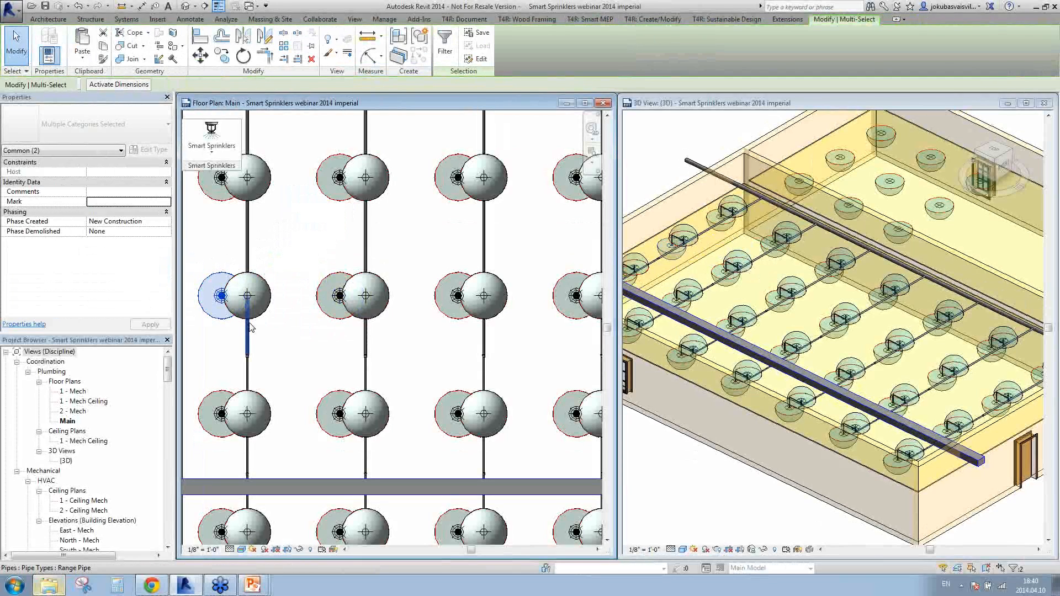
left_click(297, 237)
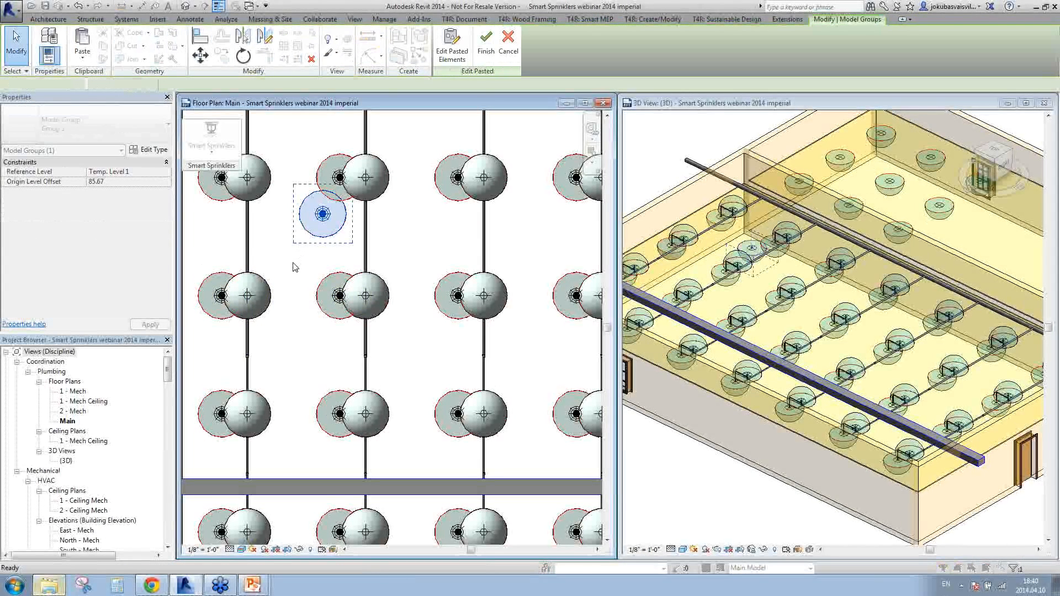
left_click(284, 278)
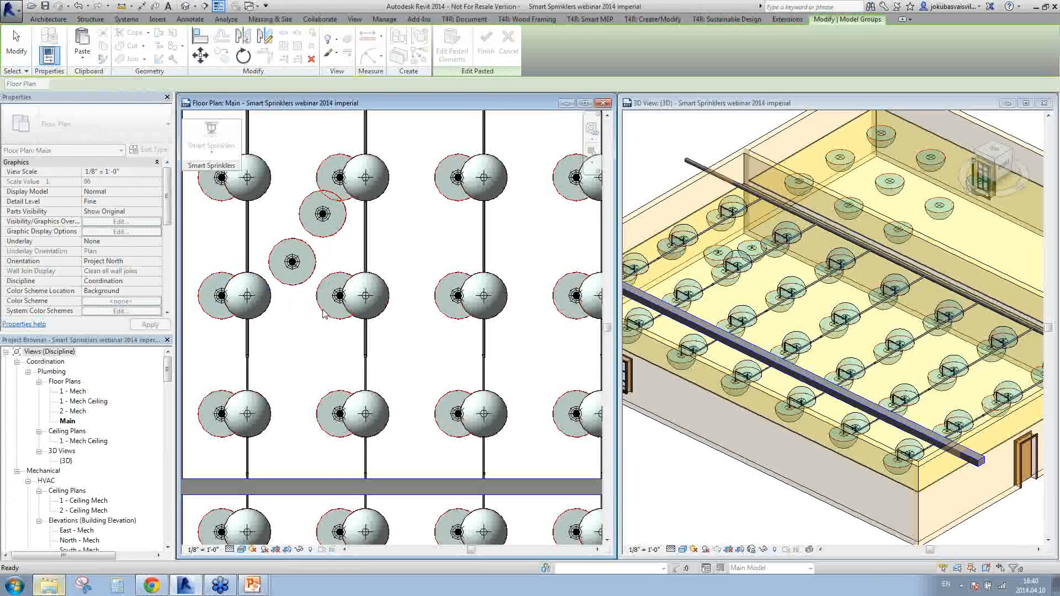
left_click(326, 258)
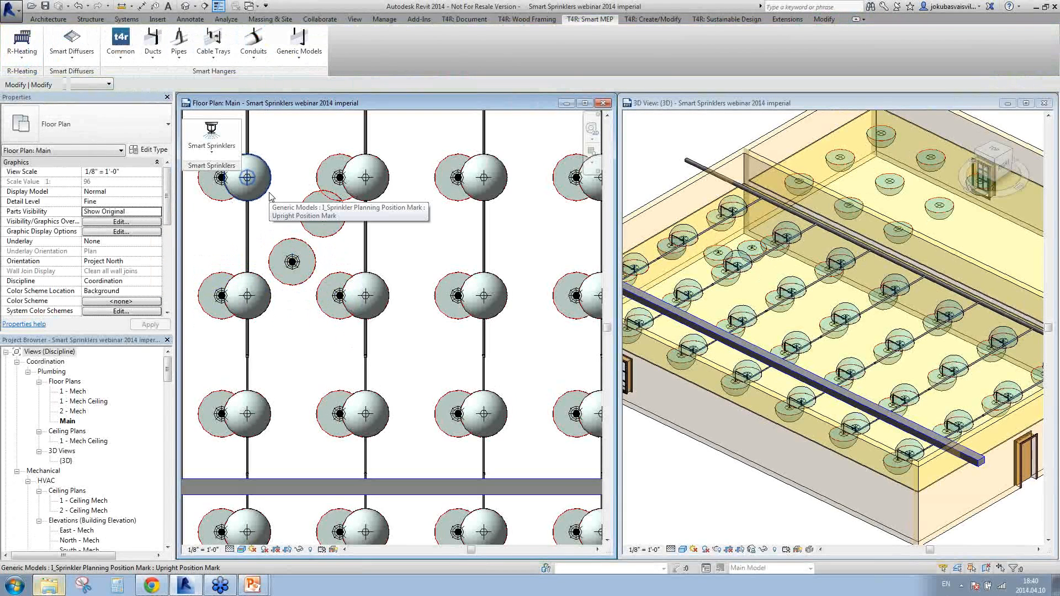
left_click(211, 145)
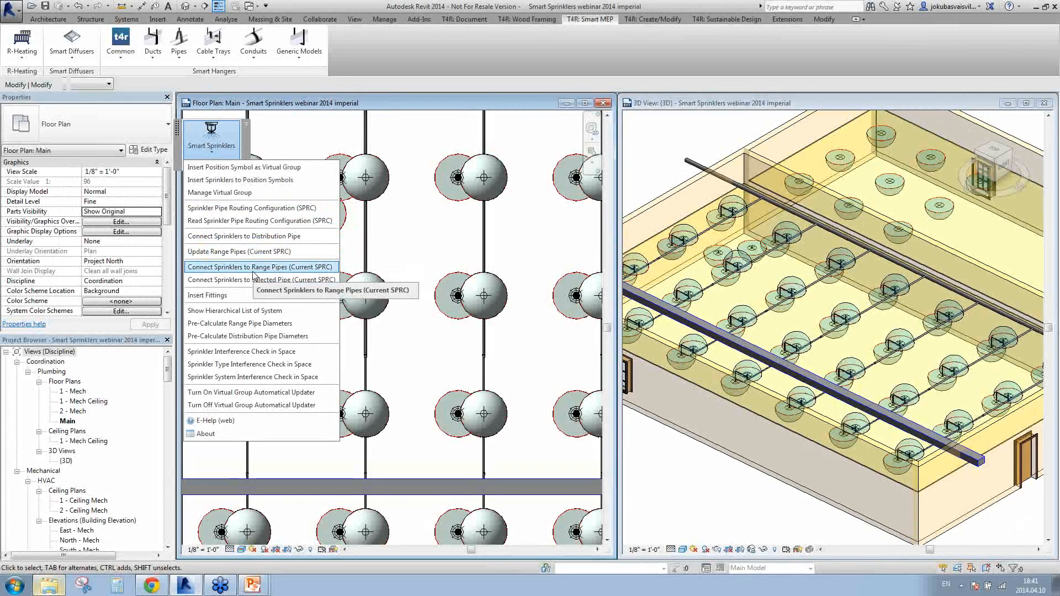
left_click(321, 266)
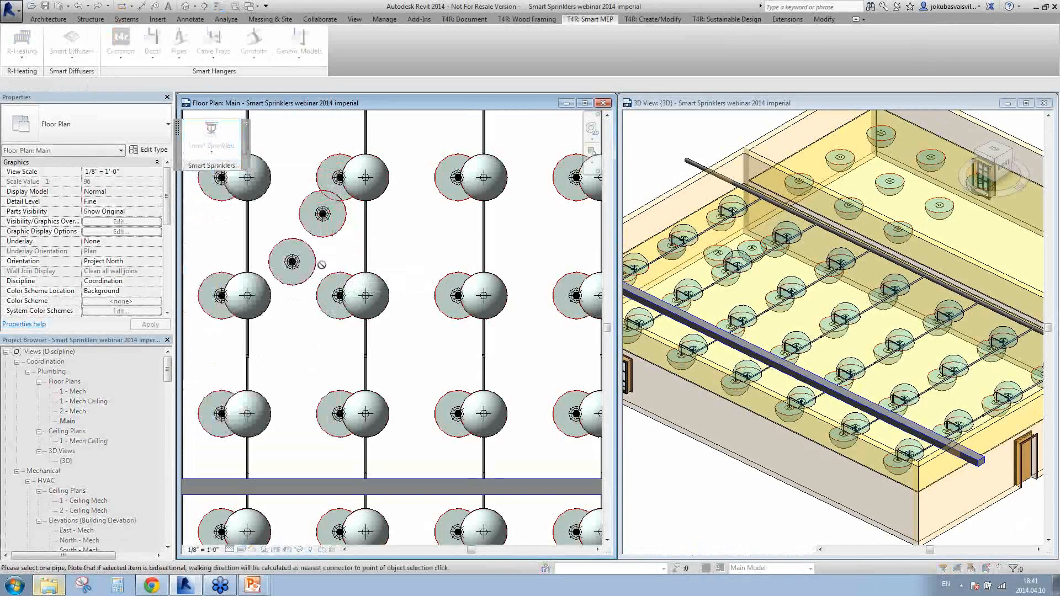
key("Escape")
- Connect the upper copied pendent sprinkler to the first range pipe and inspect the new connection in the 3D view
left_click(322, 214)
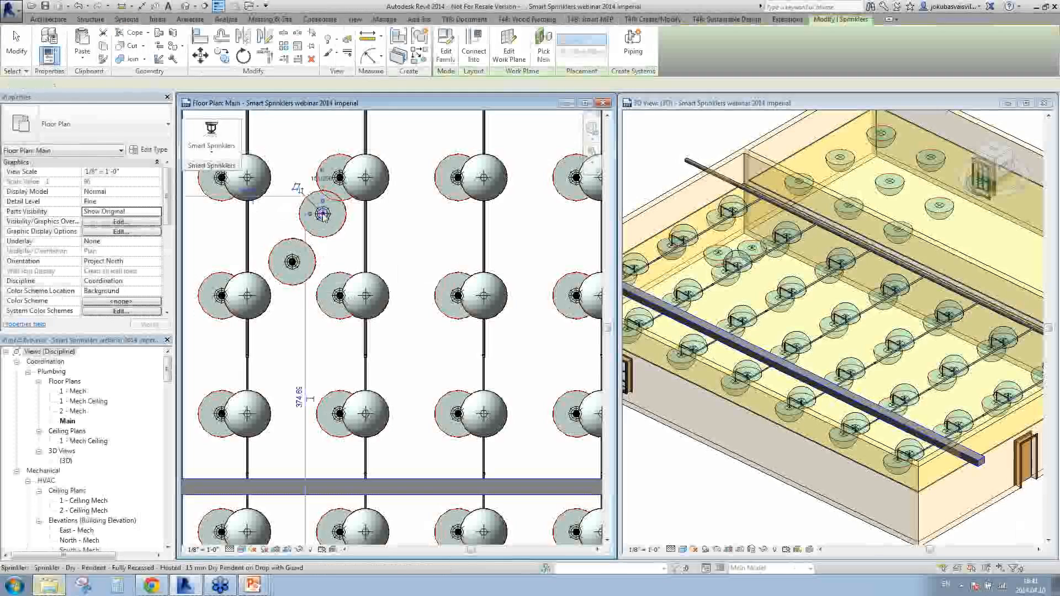
left_click(216, 157)
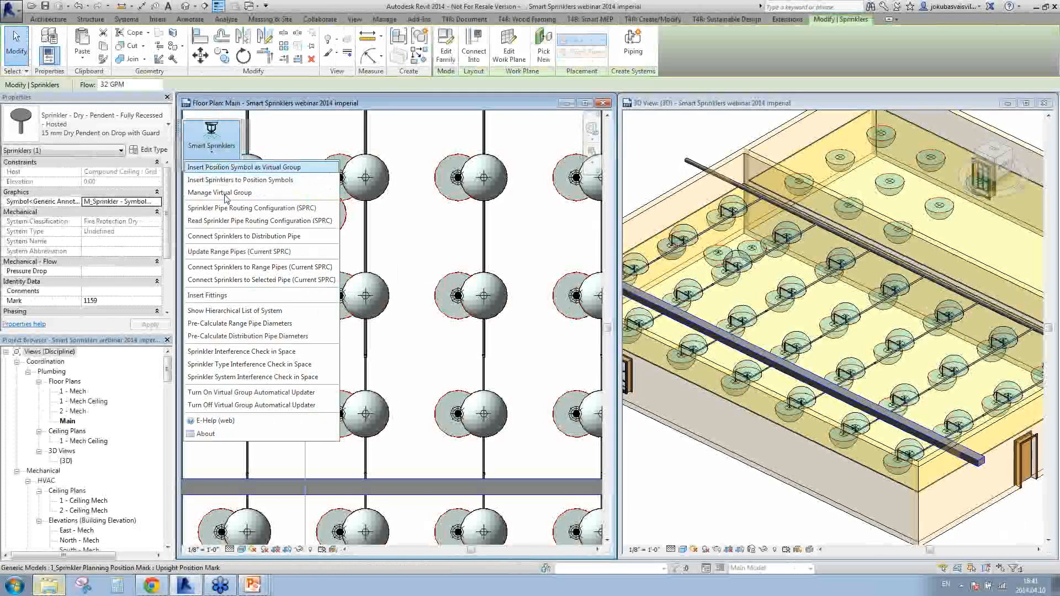
left_click(229, 267)
left_click(248, 224)
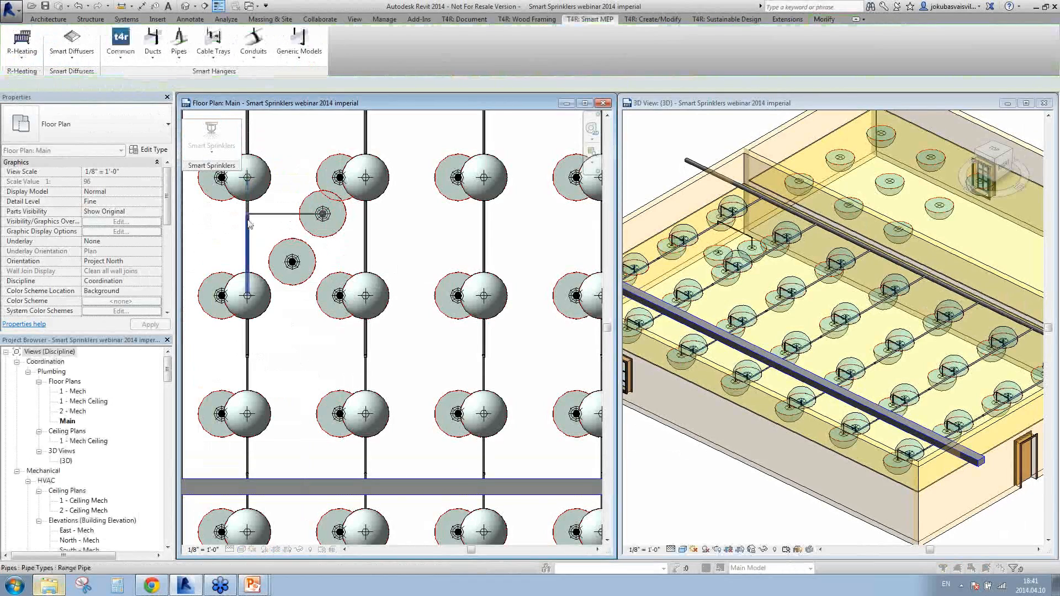
left_click(735, 233)
scroll(735, 233, "up", 5)
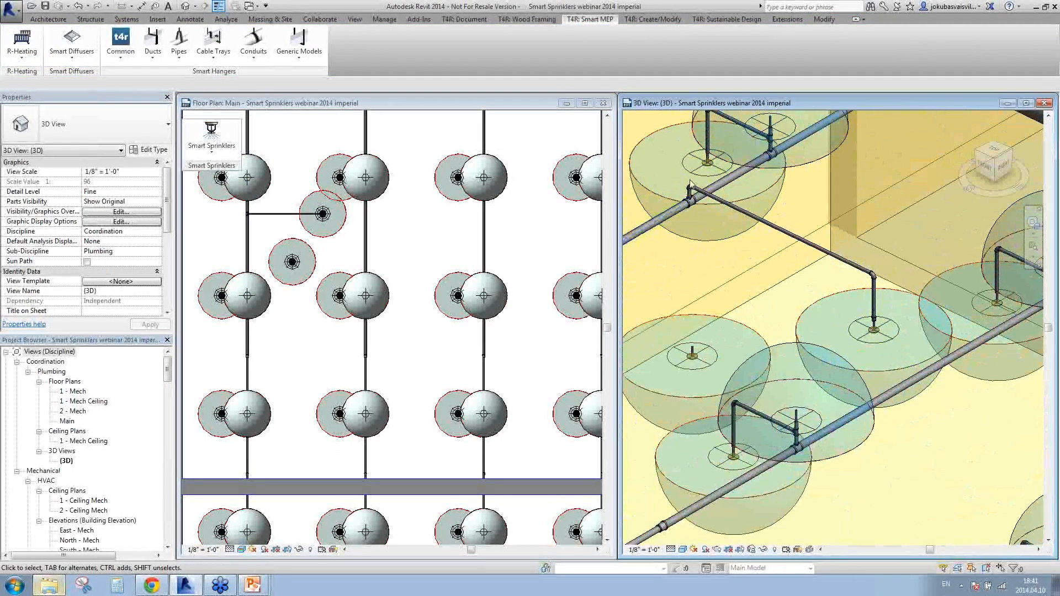
middle_click_drag(758, 224, 769, 294)
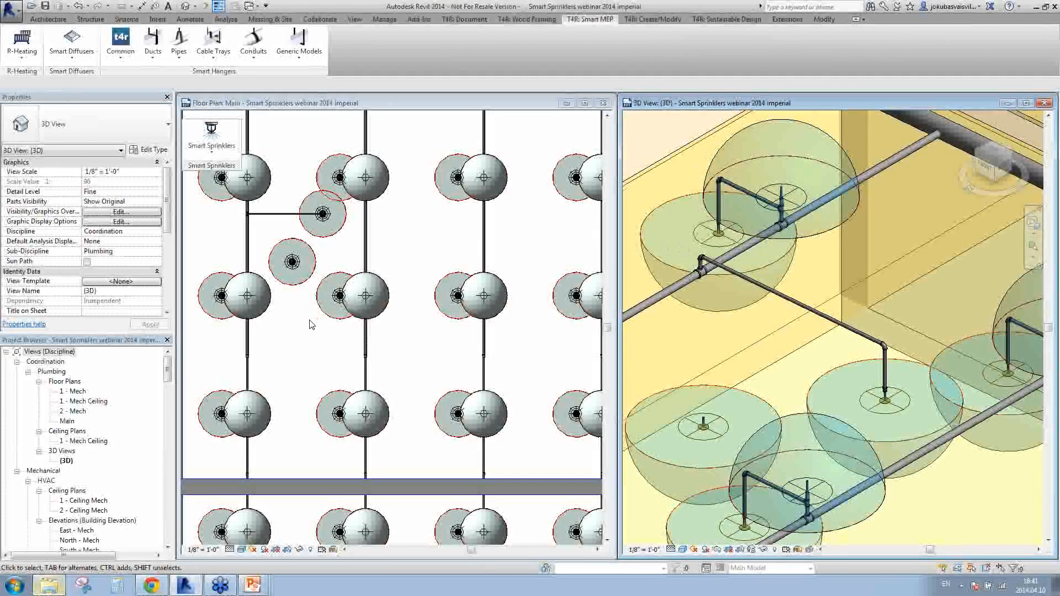
- Connect the lower copied pendent sprinkler to the upper copy's branch pipe using Connect Sprinklers to Selected Pipe (Current SPRC)
scroll(288, 277, "up", 3)
left_click(296, 246)
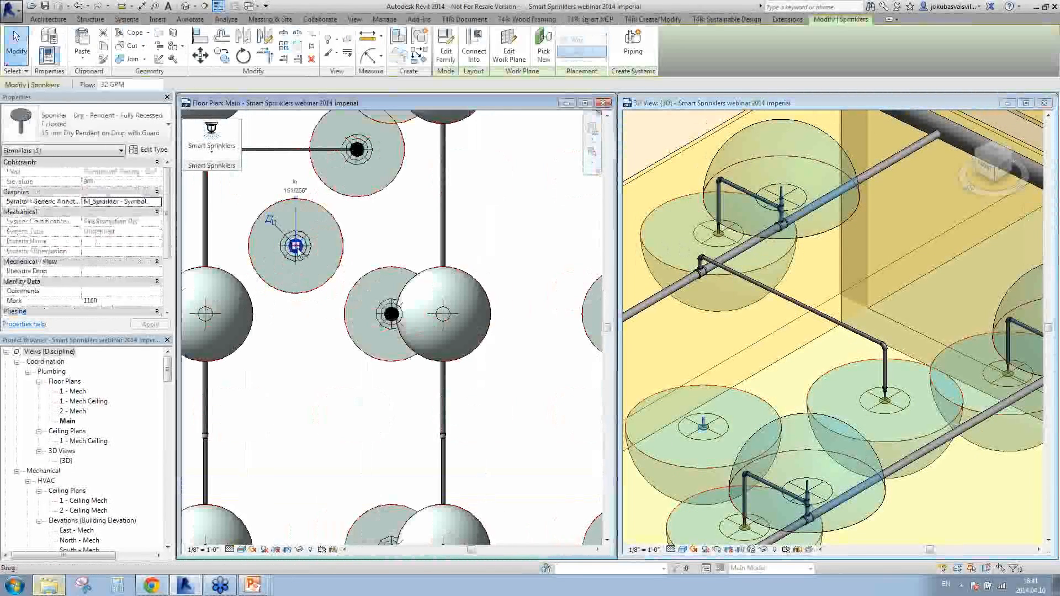
scroll(331, 381, "down", 2)
scroll(322, 323, "up", 2)
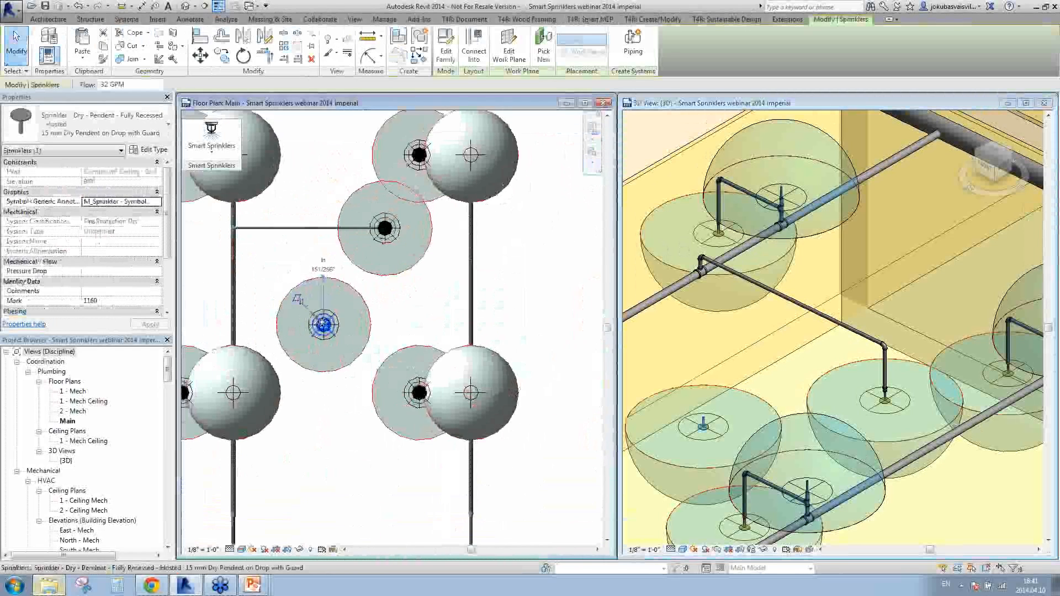
scroll(339, 359, "down", 1)
middle_click_drag(338, 360, 343, 432)
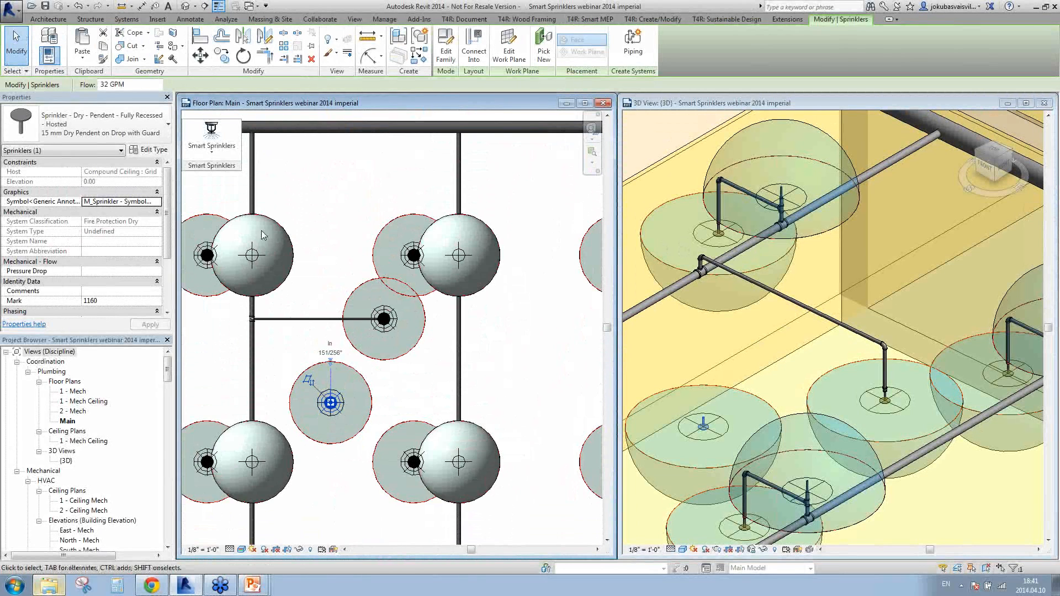
left_click(207, 148)
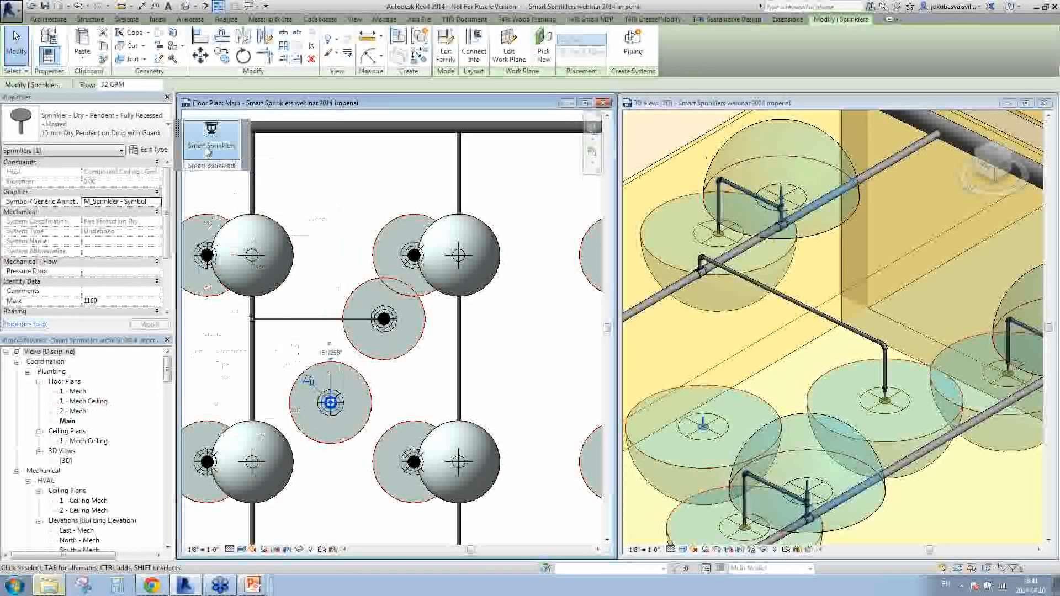
left_click(361, 158)
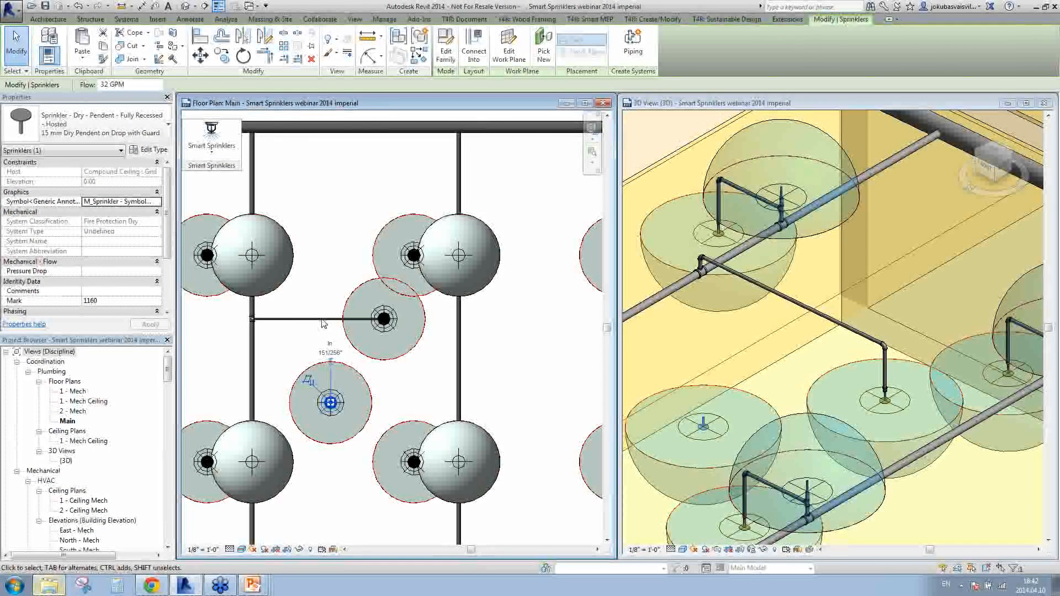
left_click(207, 148)
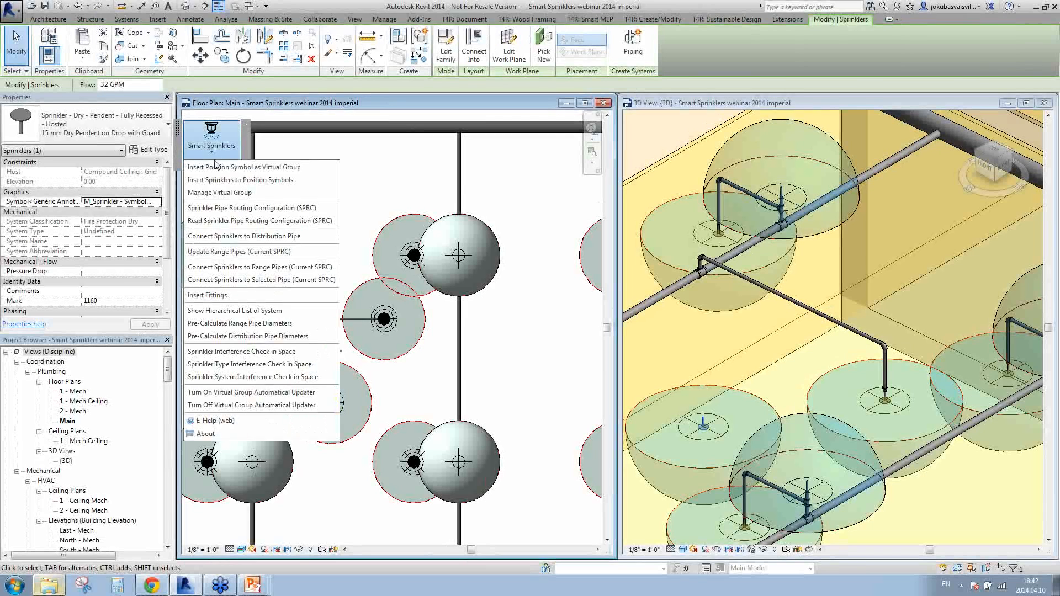
left_click(258, 280)
left_click(324, 135)
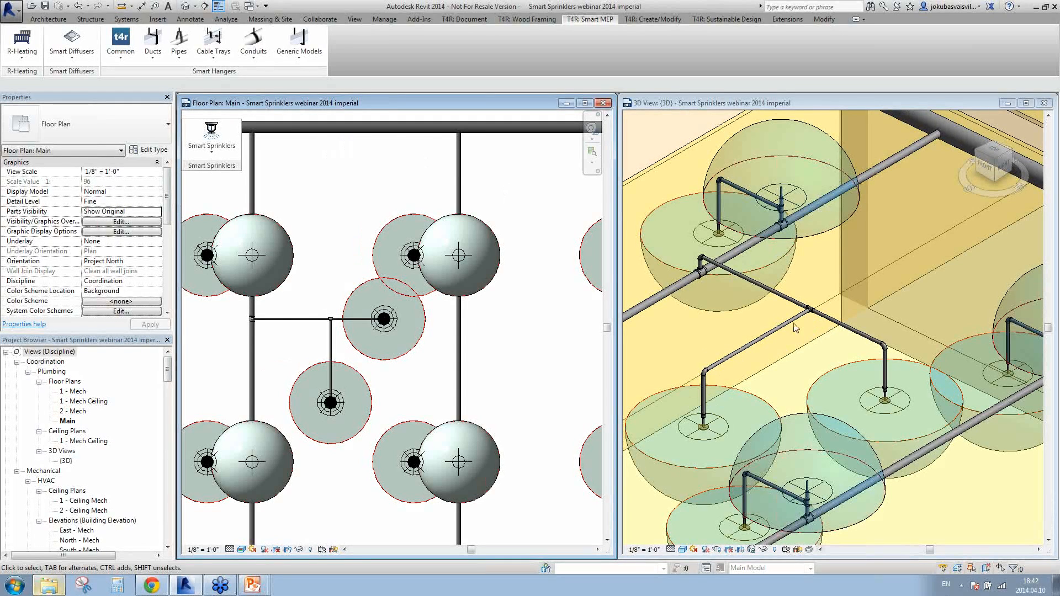
- Examine the tee joining the two added sprinklers and the junctions between the range pipes and the distribution pipe
scroll(816, 318, "up", 5)
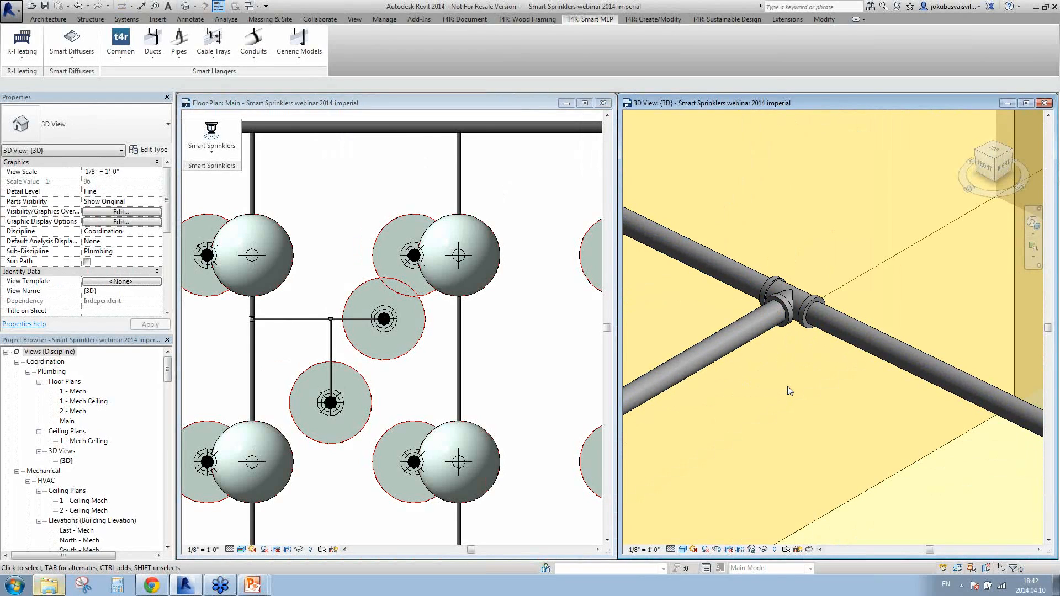
scroll(816, 363, "down", 5)
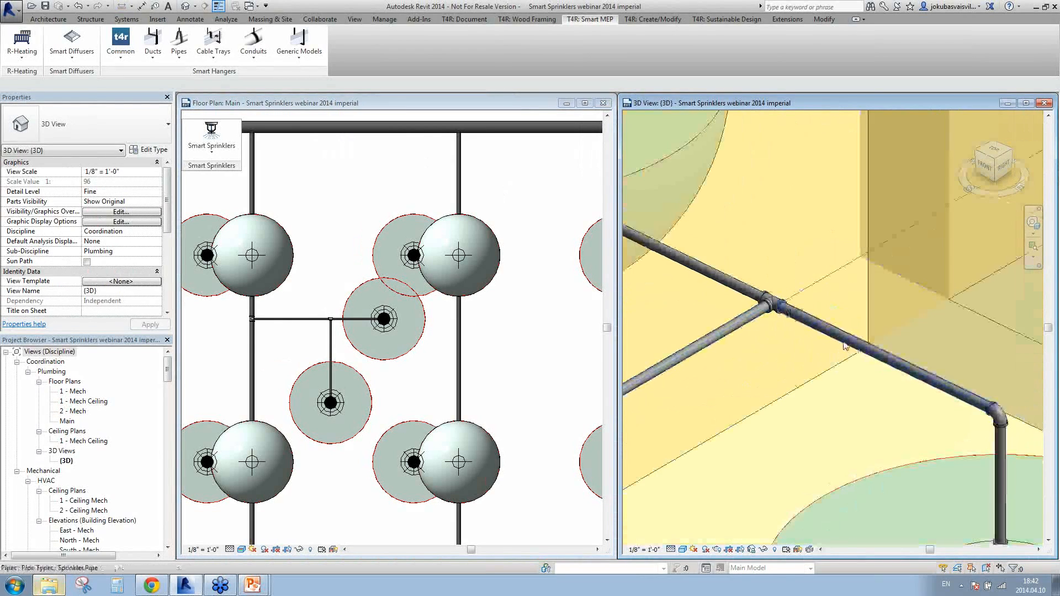
scroll(775, 342, "down", 5)
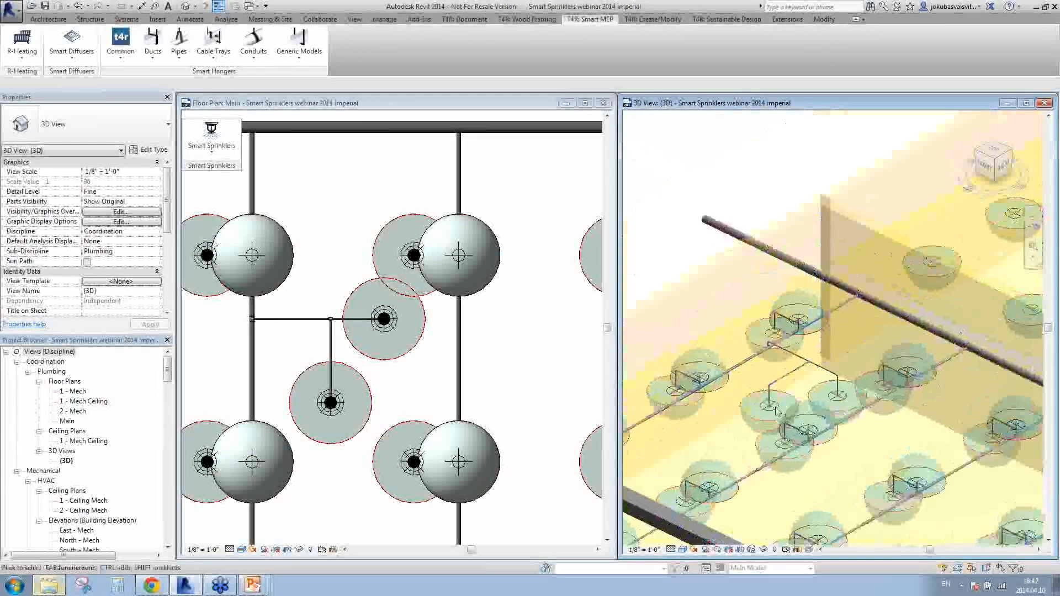
middle_click_drag(778, 343, 779, 321)
left_click(529, 382)
scroll(528, 383, "down", 4)
middle_click_drag(523, 386, 367, 381)
scroll(365, 332, "down", 1)
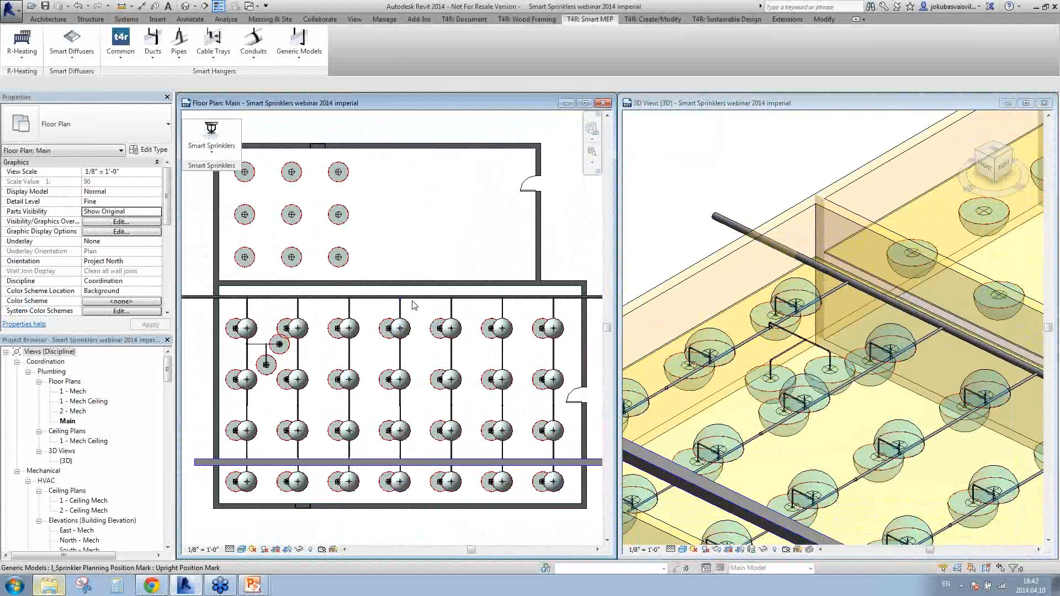
left_click(850, 307)
scroll(850, 307, "up", 6)
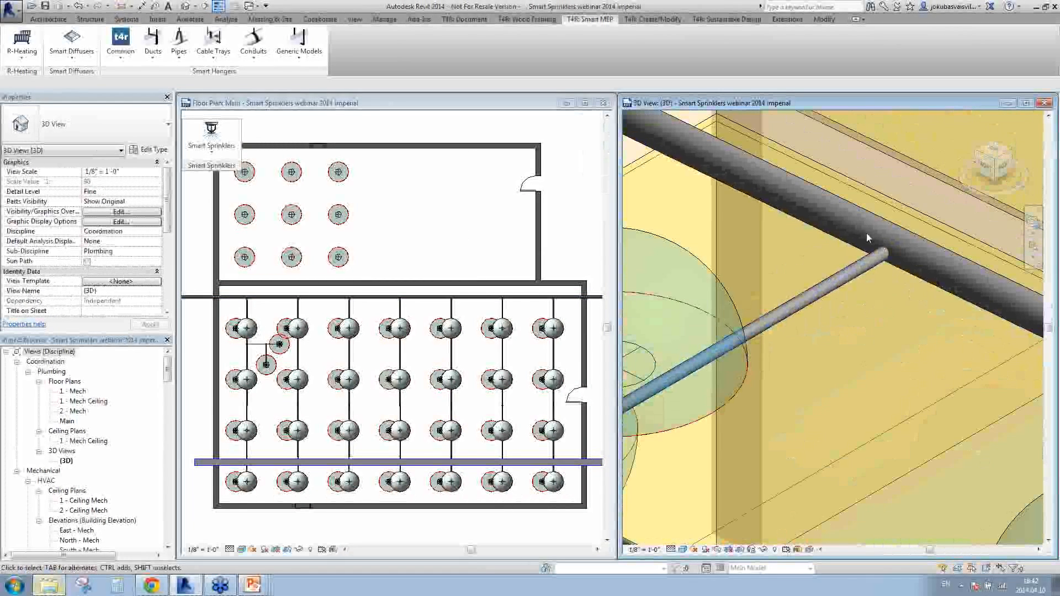
scroll(884, 403, "down", 5)
scroll(867, 416, "down", 5)
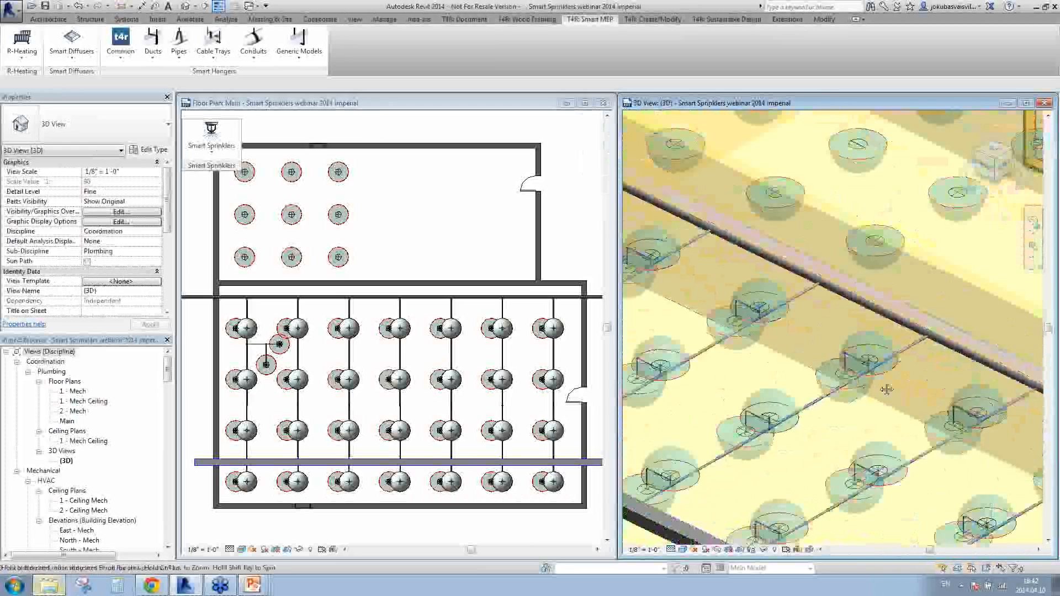
scroll(922, 445, "down", 4)
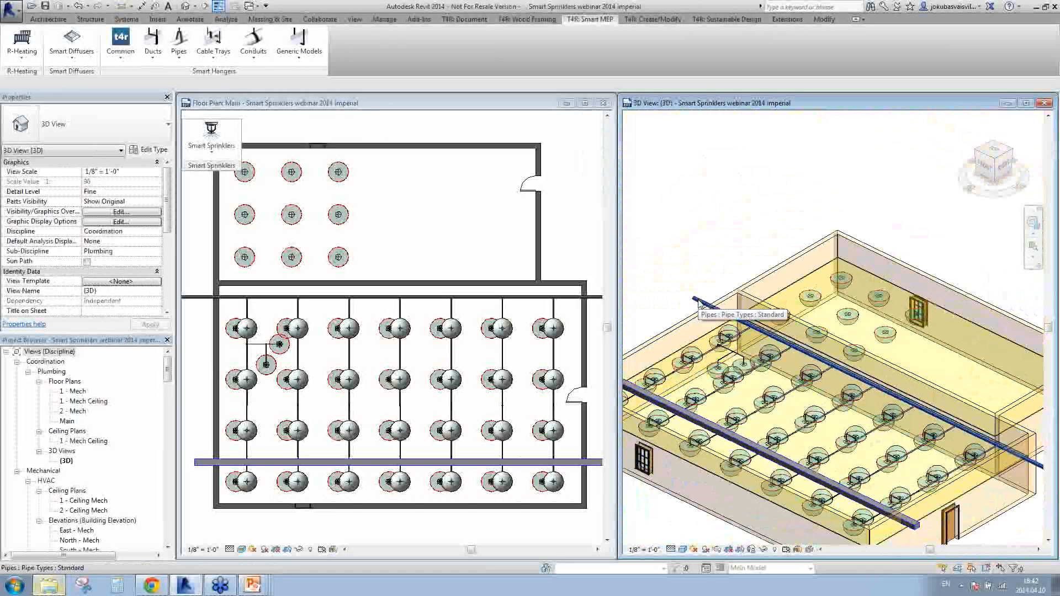
- Insert fittings along the distribution pipe where the range pipes meet it, and inspect them in the Main floor plan
left_click(697, 303)
left_click(211, 138)
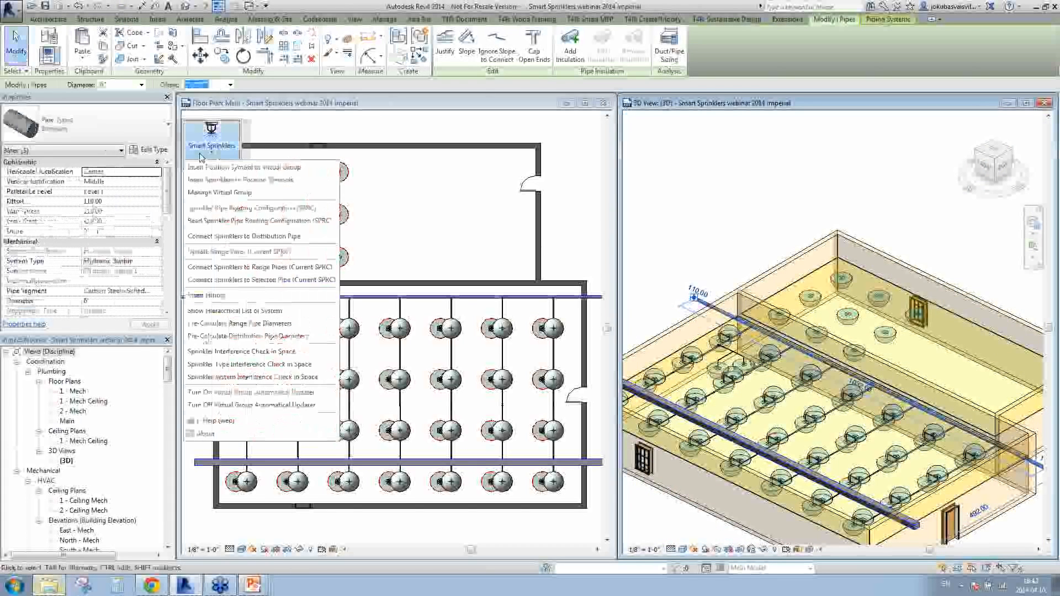
left_click(274, 296)
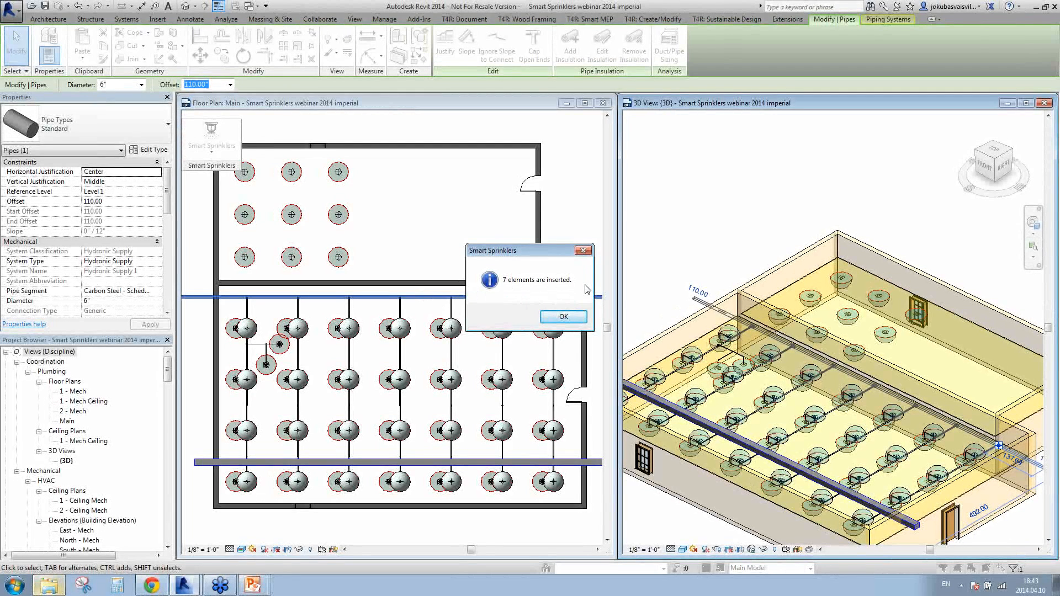
left_click(563, 317)
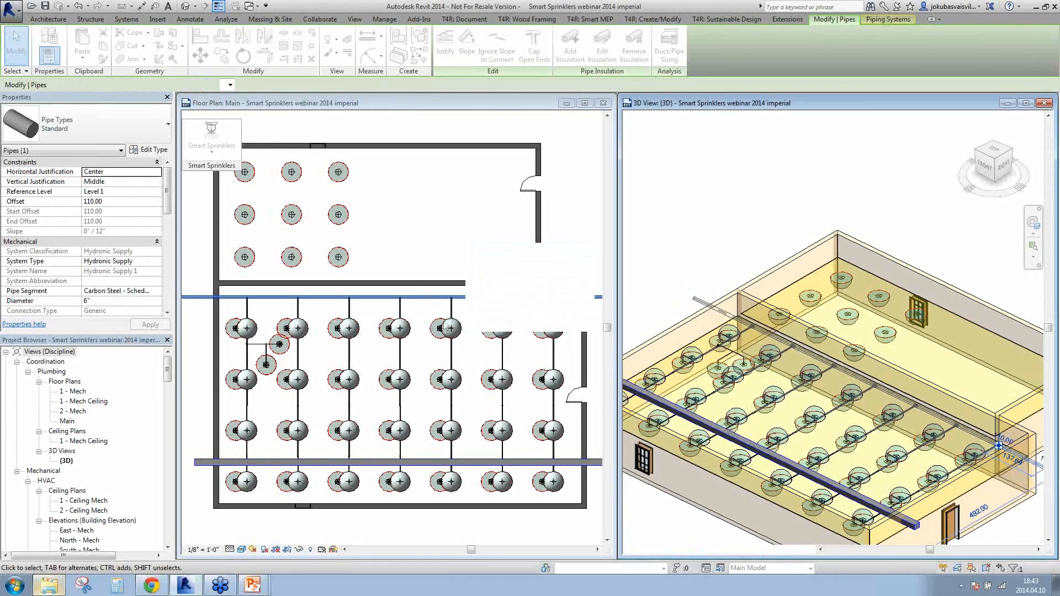
scroll(557, 305, "up", 6)
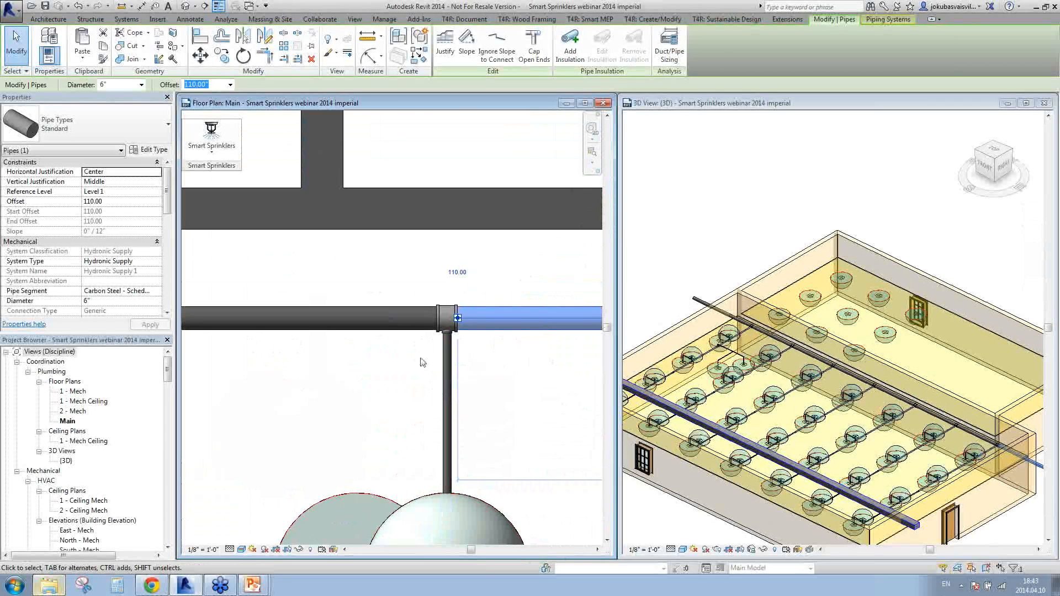
scroll(370, 386, "down", 4)
scroll(435, 363, "up", 3)
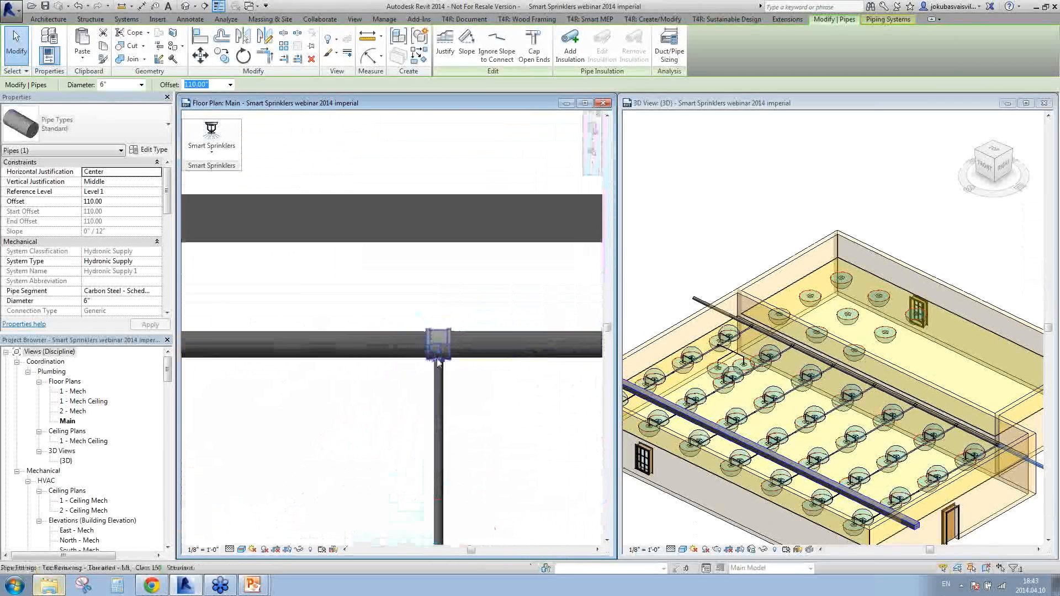
- Examine the tee fittings one after another along the distribution pipe in the Main floor plan, and clear the pipe selection
scroll(438, 361, "down", 3)
middle_click_drag(401, 391, 580, 385)
scroll(448, 358, "up", 2)
scroll(416, 359, "down", 2)
middle_click_drag(375, 389, 622, 402)
scroll(475, 379, "up", 3)
scroll(473, 379, "down", 3)
middle_click_drag(403, 393, 591, 390)
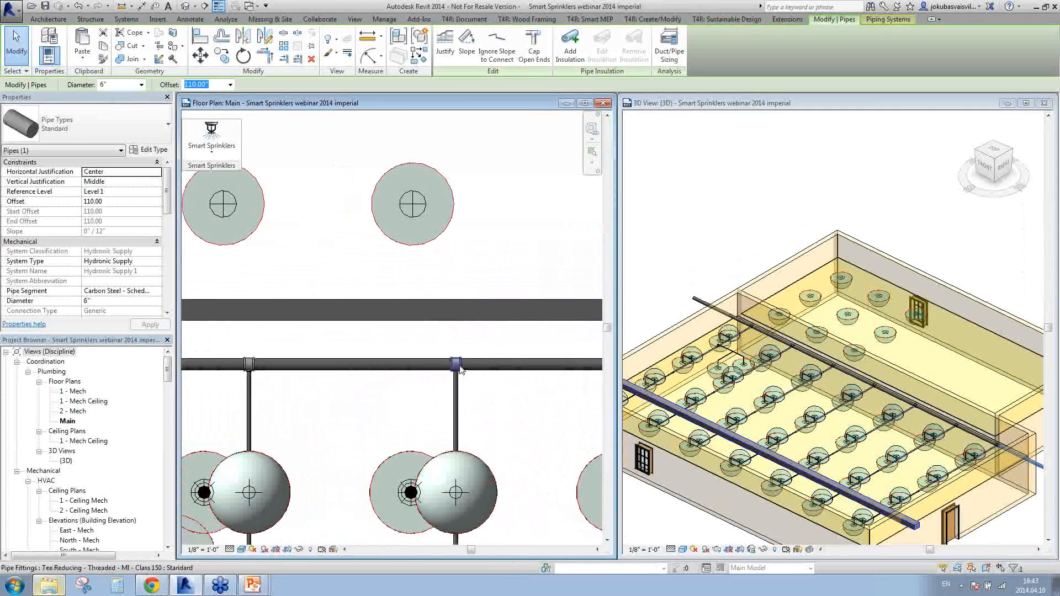
scroll(455, 373, "up", 3)
scroll(455, 372, "down", 3)
scroll(481, 404, "down", 3)
middle_click_drag(454, 390, 294, 255)
scroll(371, 327, "down", 2)
middle_click_drag(388, 336, 423, 367)
left_click(409, 138)
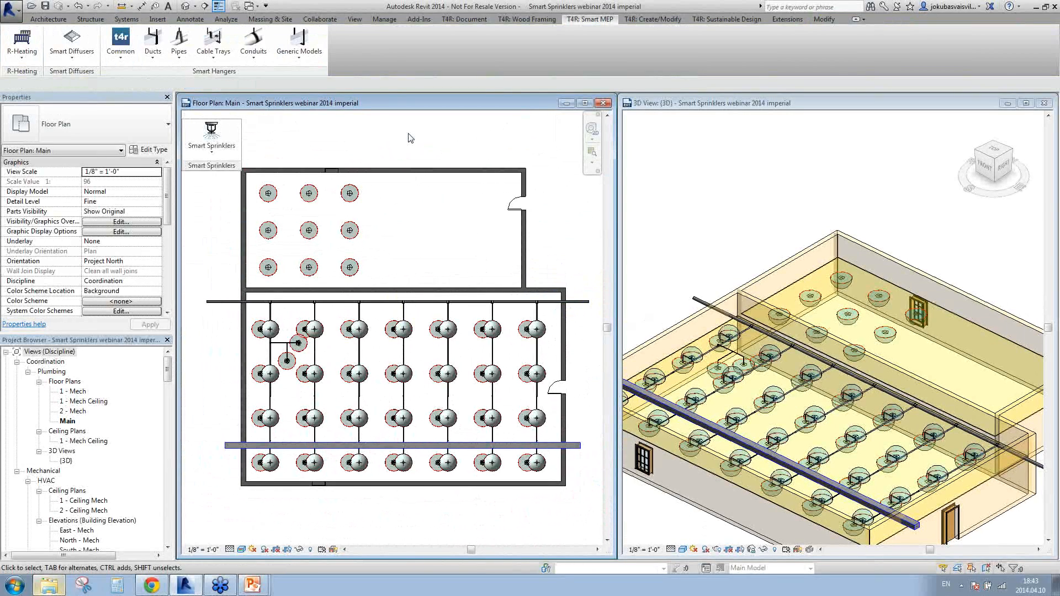
- Inspect the distribution pipe and its tees in the 3D view, and check the diameter of the end segment beyond the first range pipe
left_click(224, 155)
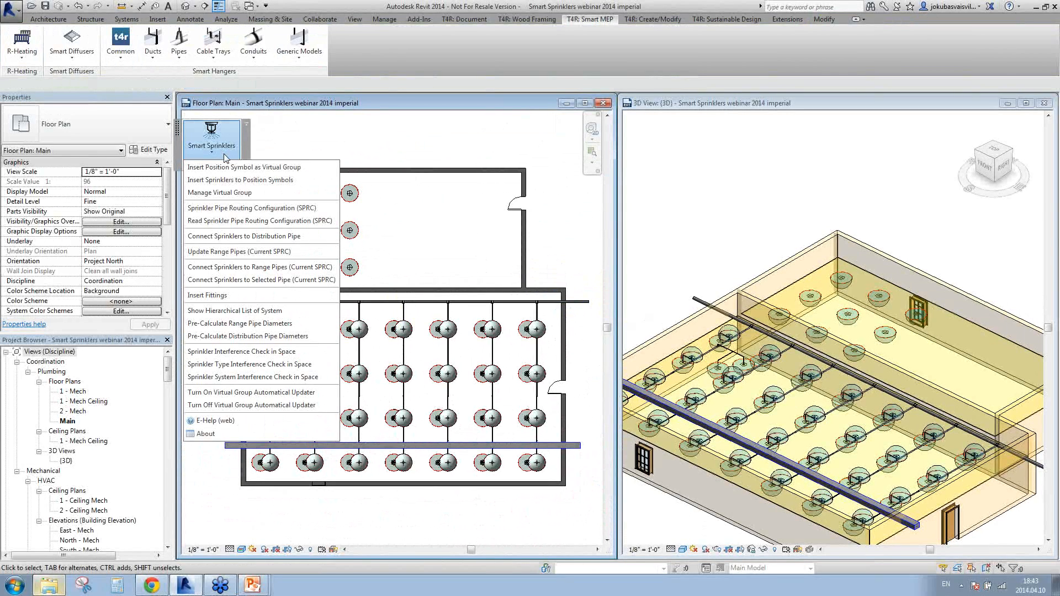
left_click(379, 152)
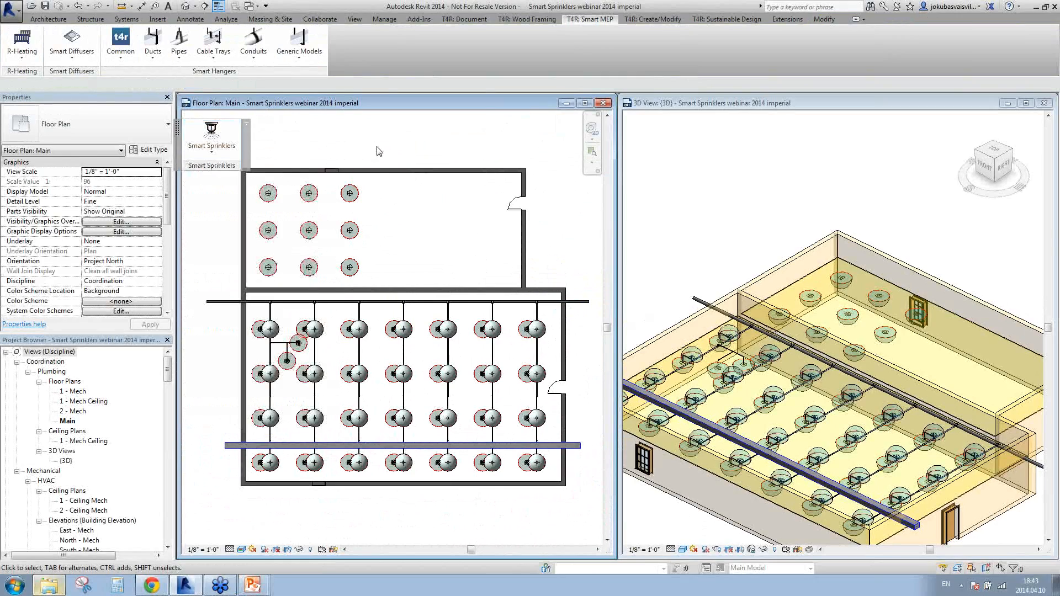
scroll(870, 398, "up", 3)
middle_click_drag(868, 421, 613, 229)
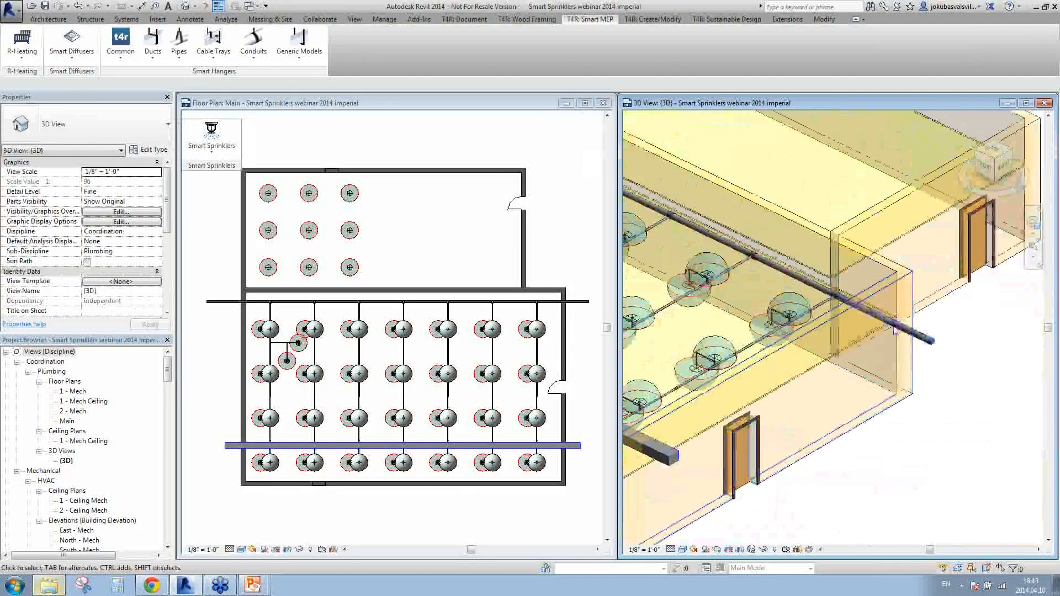
middle_click_drag(705, 231, 835, 288)
scroll(835, 288, "up", 6)
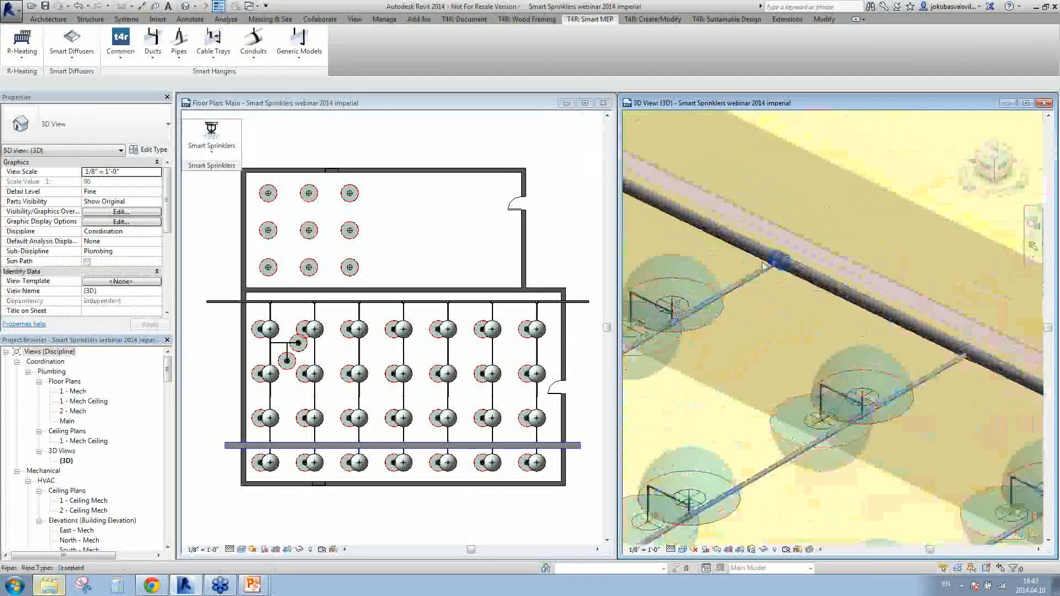
middle_click_drag(839, 388, 911, 422)
middle_click_drag(711, 336, 866, 422)
left_click(866, 421)
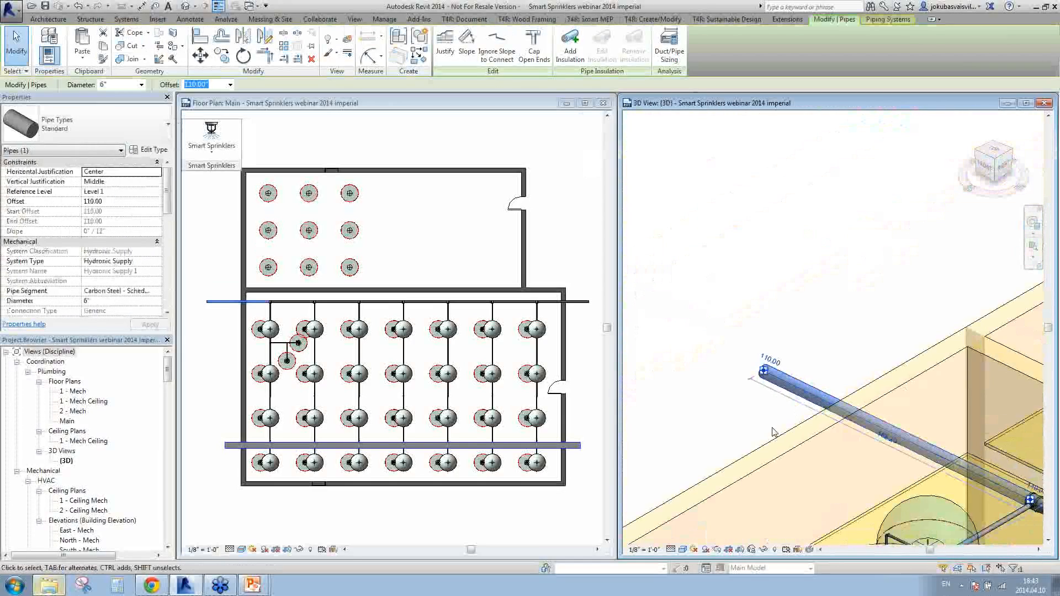
left_click(784, 336)
scroll(795, 354, "down", 3)
middle_click_drag(802, 364, 667, 209)
scroll(862, 371, "down", 3)
middle_click_drag(862, 371, 718, 255)
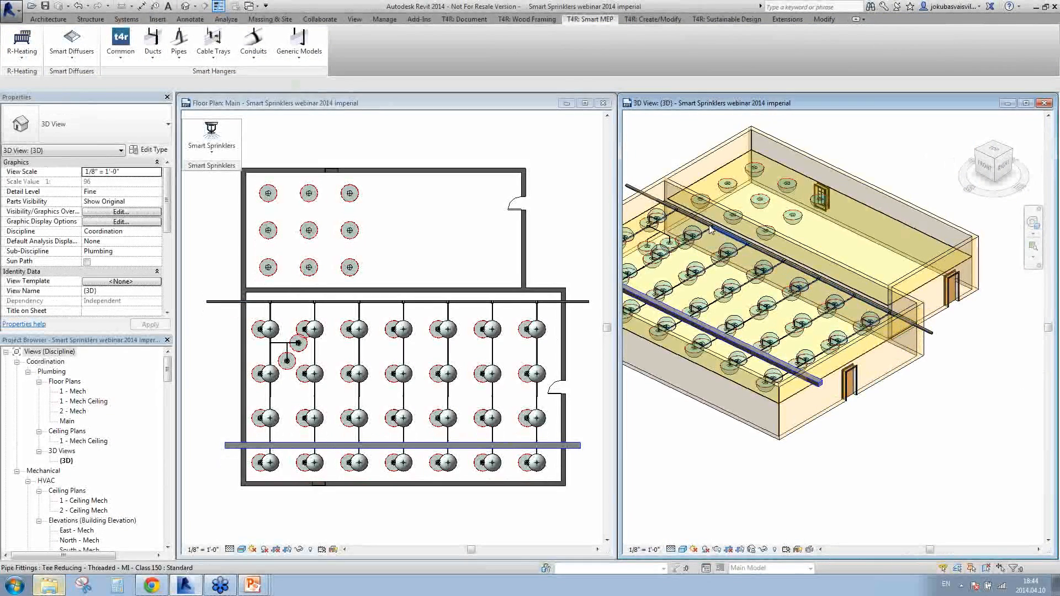
- Pre-calculate the distribution pipe diameters, picking the pipe's end segment that projects through the wall on the door side
left_click(212, 141)
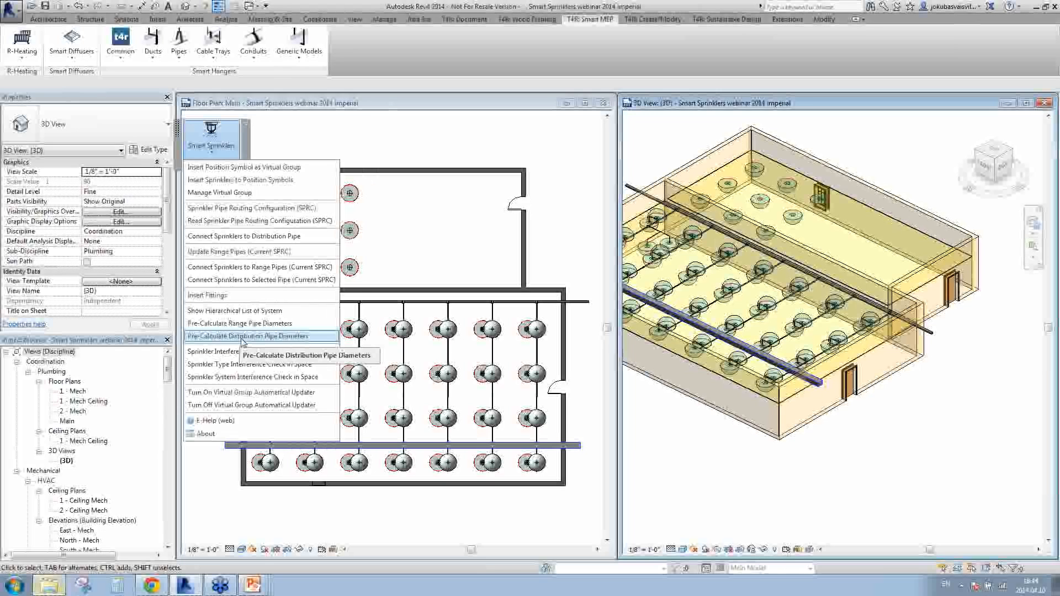
left_click(243, 336)
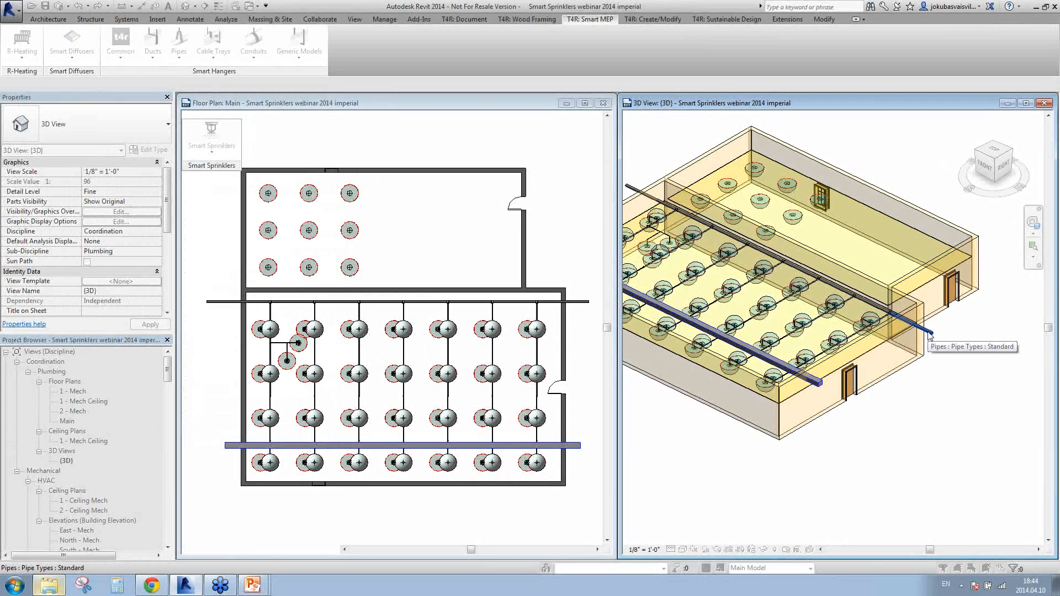
left_click(928, 336)
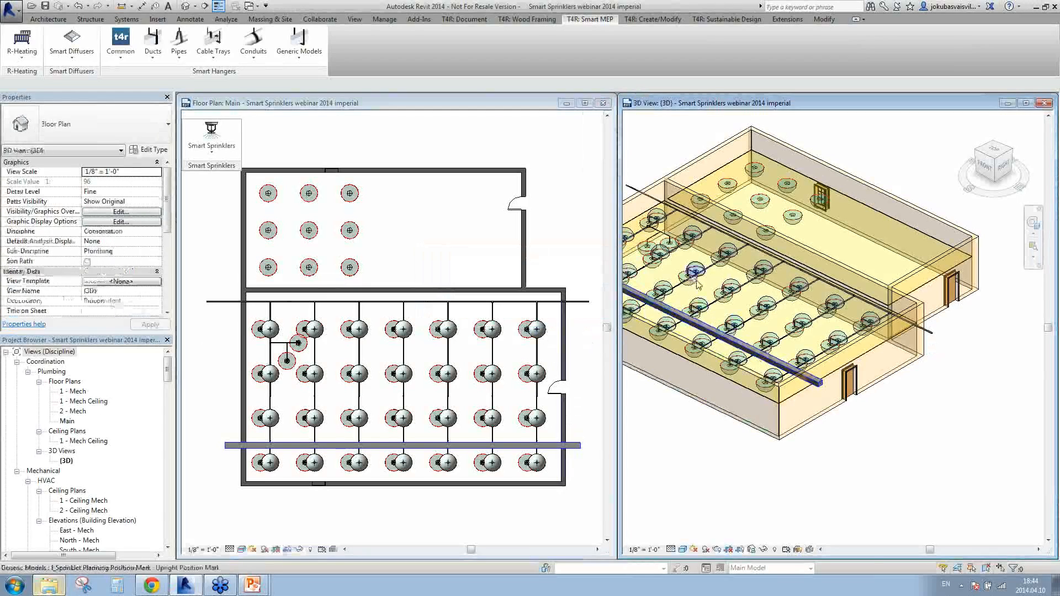
- Examine the distribution pipe in the 3D view for size changes and reducing couplings between the range pipe junctions
middle_click_drag(624, 184, 679, 270)
scroll(900, 335, "up", 10)
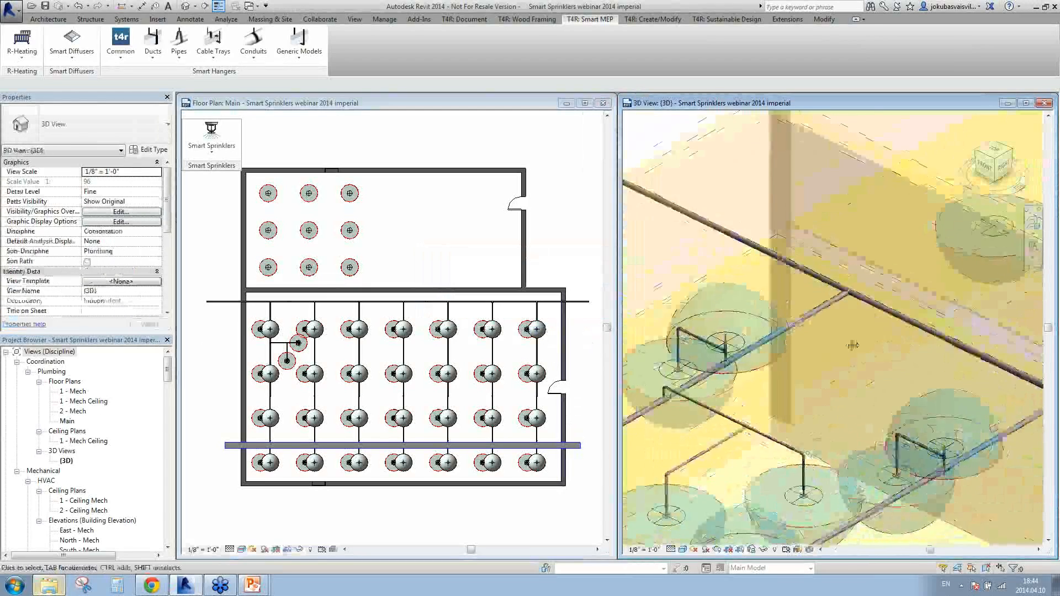
scroll(856, 370, "down", 4)
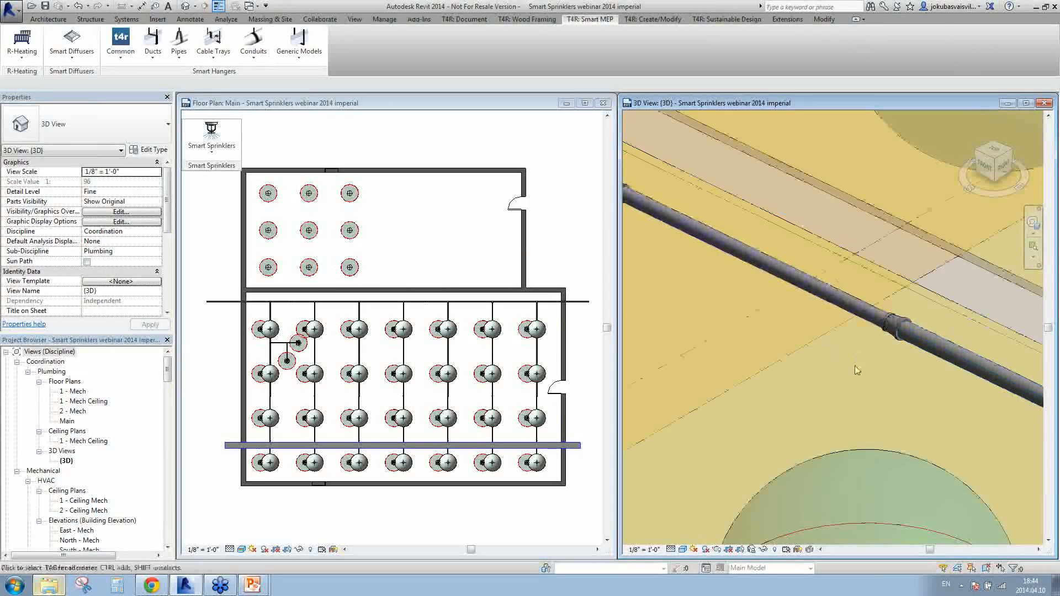
middle_click_drag(955, 486, 773, 364)
scroll(878, 429, "down", 2)
scroll(883, 424, "up", 1)
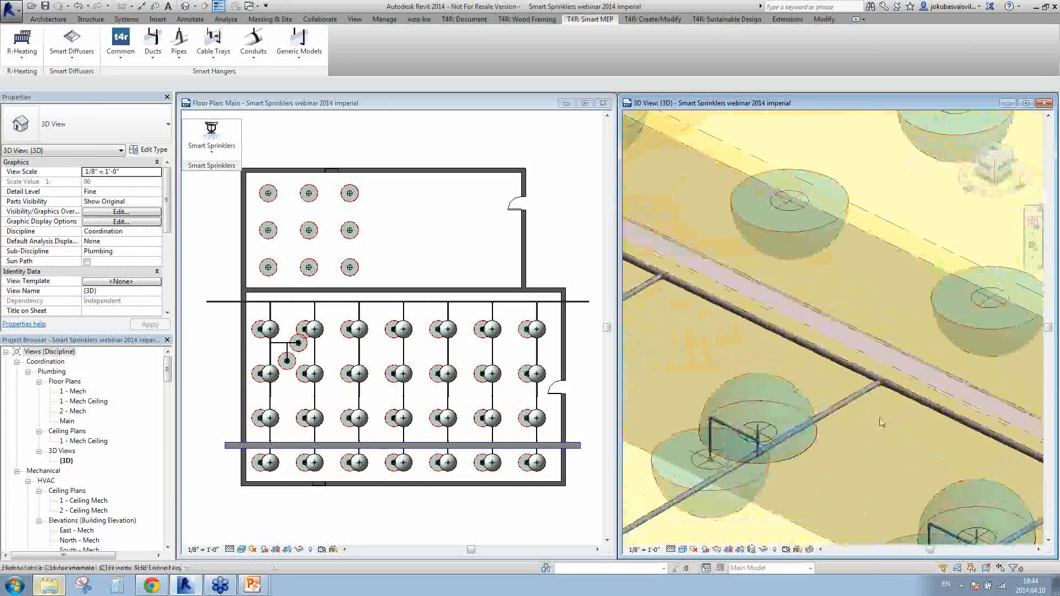
scroll(887, 342, "up", 4)
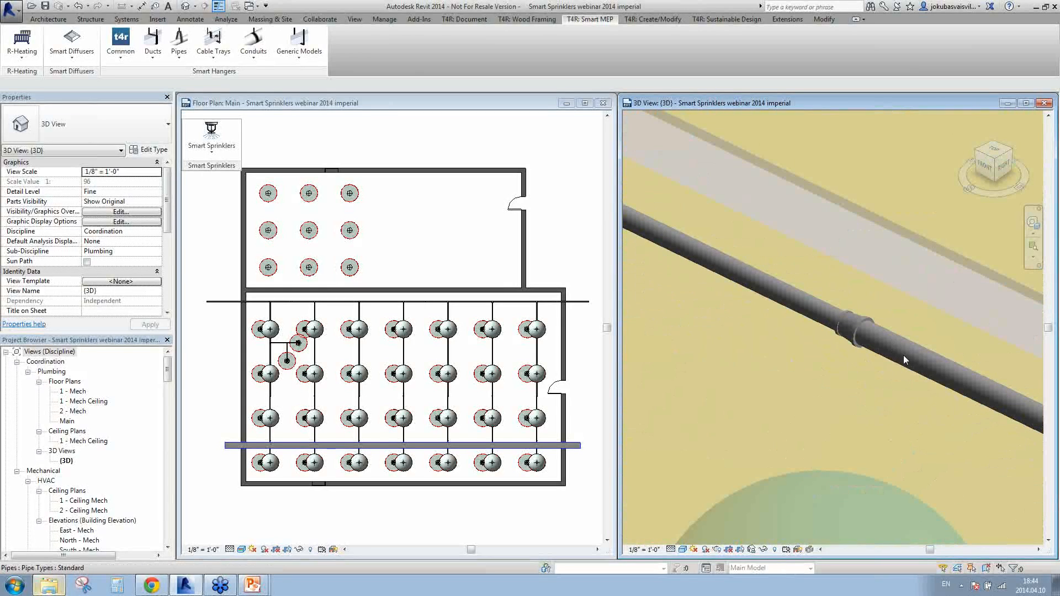
scroll(857, 416, "down", 4)
middle_click_drag(857, 416, 804, 385)
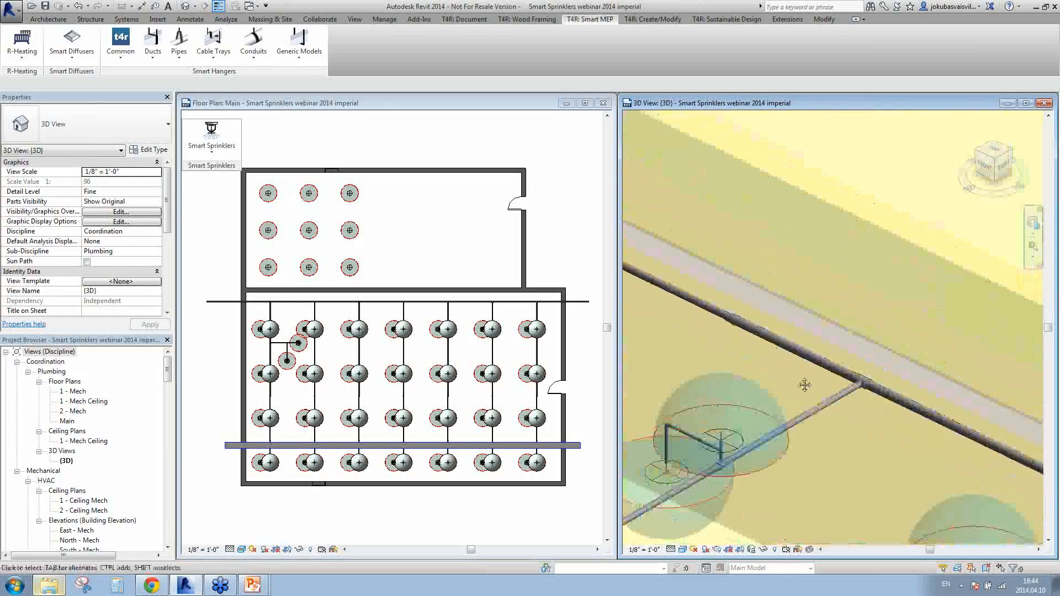
scroll(732, 345, "up", 3)
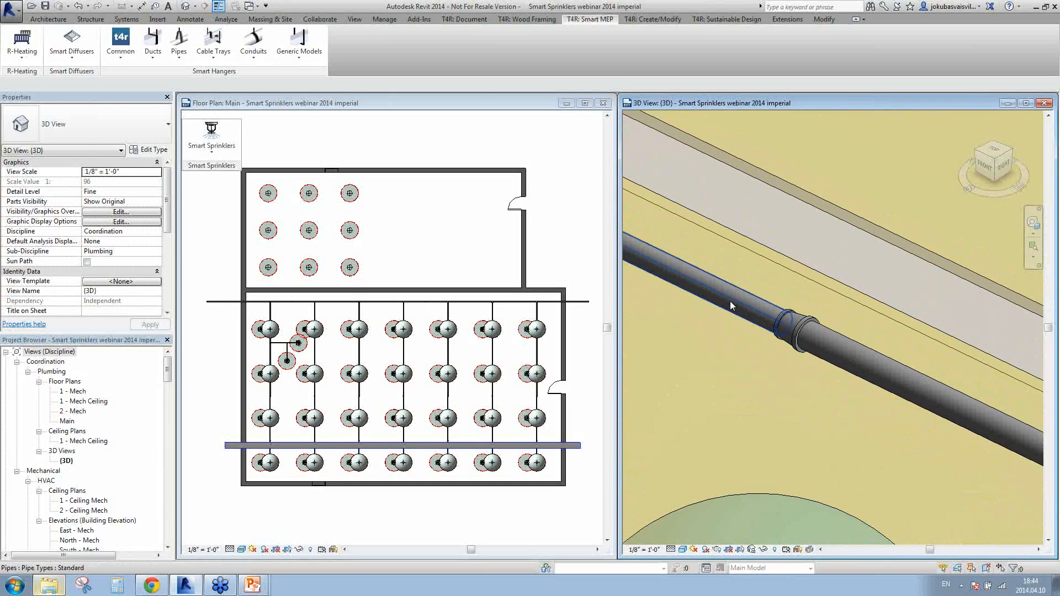
- Check the properties of a reducing coupling on the distribution pipe and the diameters of the pipe segments on both sides of it
left_click(790, 333)
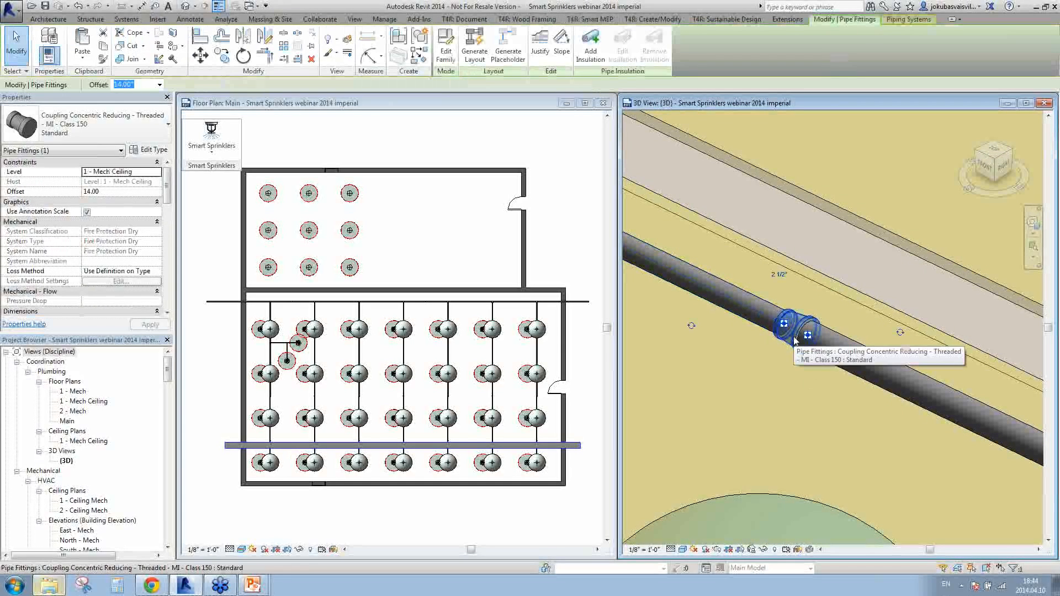
left_click(751, 391)
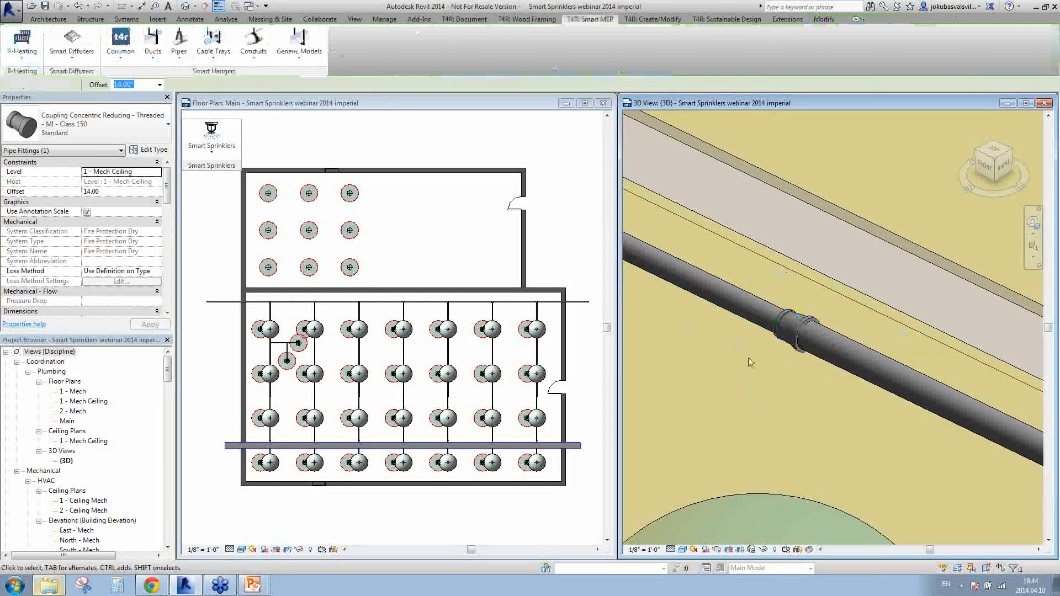
middle_click_drag(748, 357, 788, 408)
left_click(765, 363)
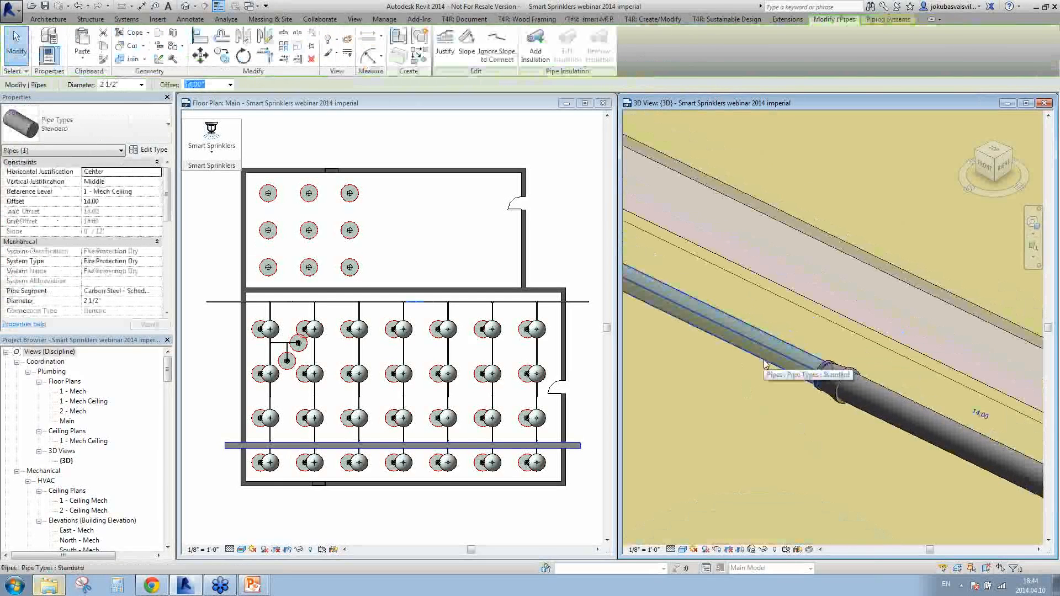
left_click(944, 450)
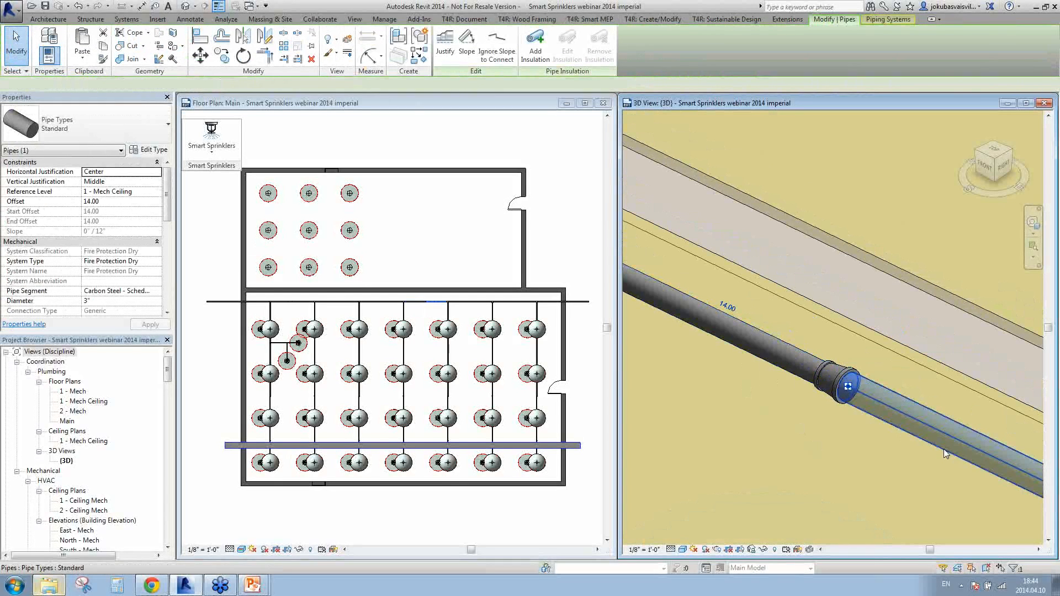
left_click(901, 471)
- Show the hierarchical list of the system, starting from the last range pipe at its junction with the distribution pipe
scroll(903, 485, "down", 6)
middle_click_drag(903, 486, 758, 307)
scroll(759, 312, "down", 8)
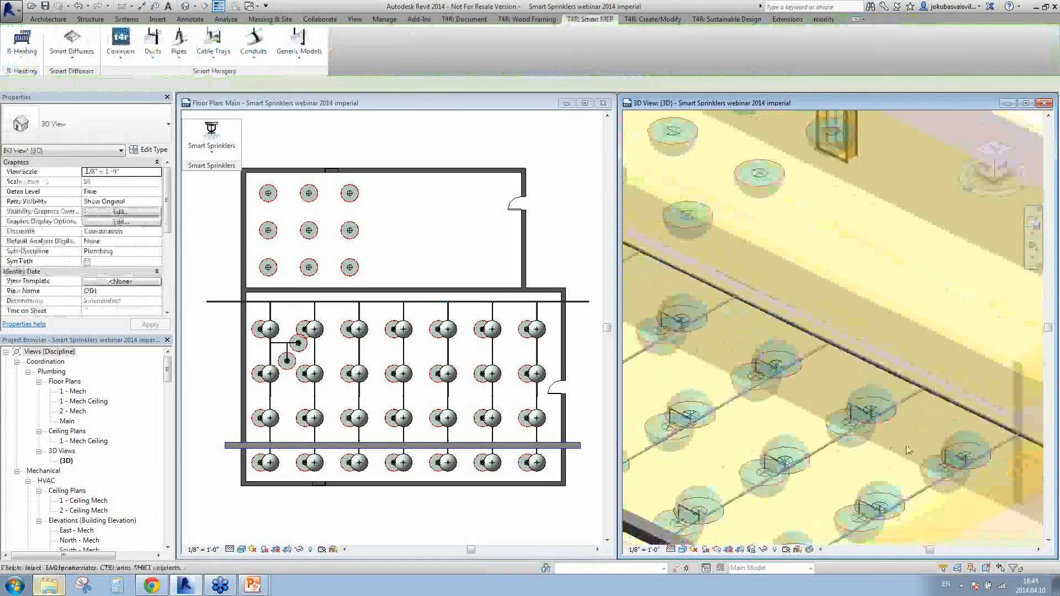
middle_click_drag(823, 395, 850, 301, "shift")
left_click(215, 153)
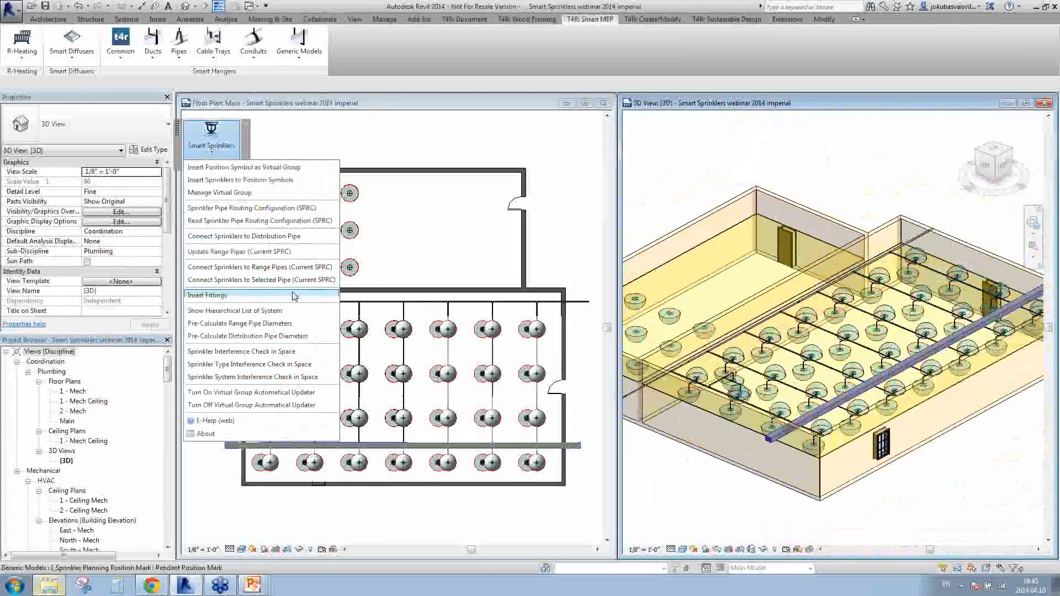
left_click(259, 296)
left_click(212, 137)
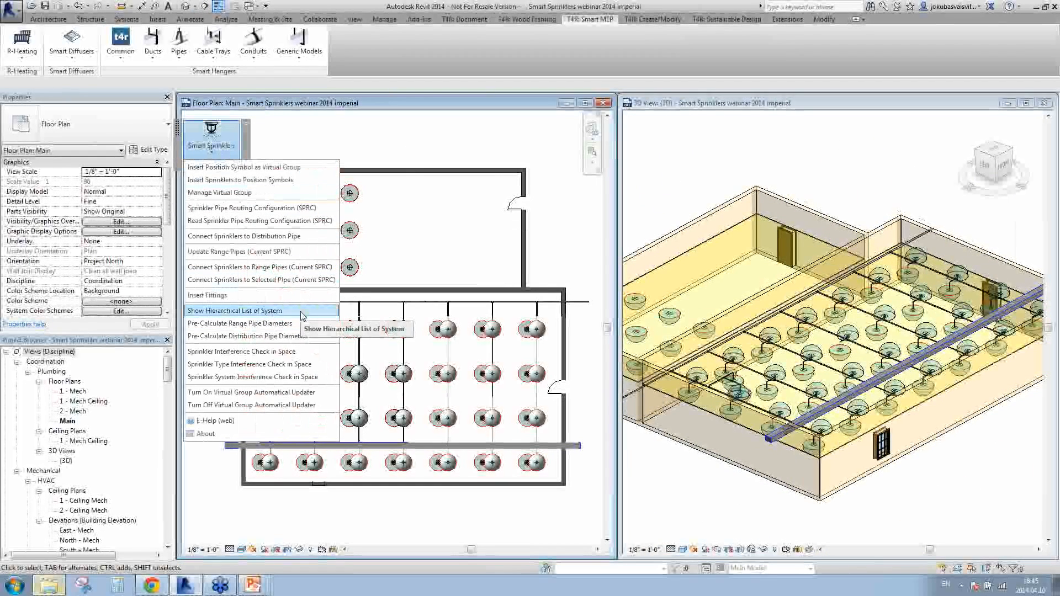
left_click(302, 312)
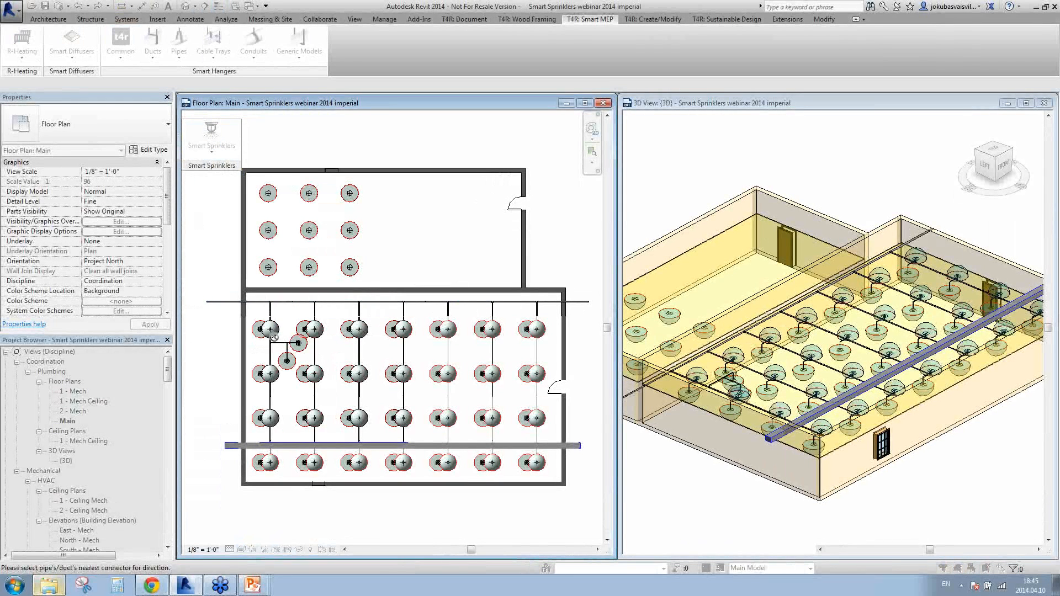
left_click(536, 312)
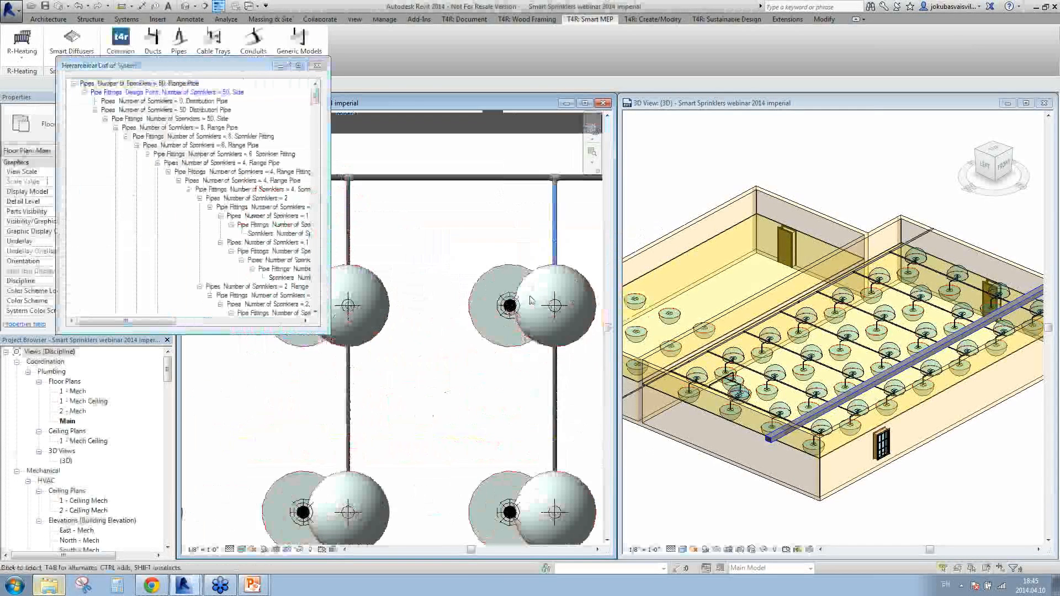
- Step through the first range pipe, distribution pipe and fitting entries of the hierarchical list to locate each element in the plan
left_click(130, 85)
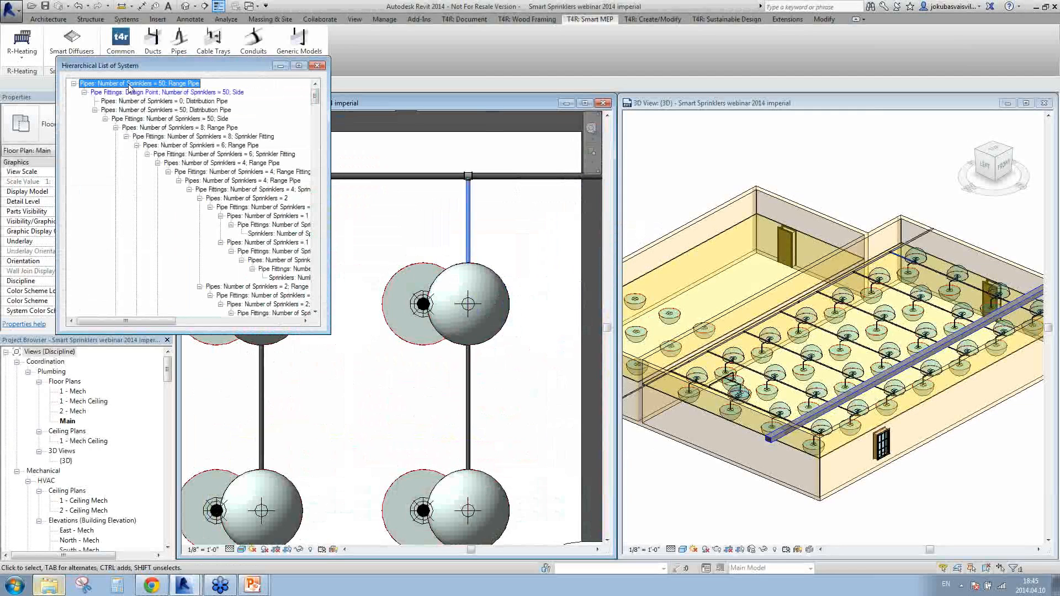
key("Down")
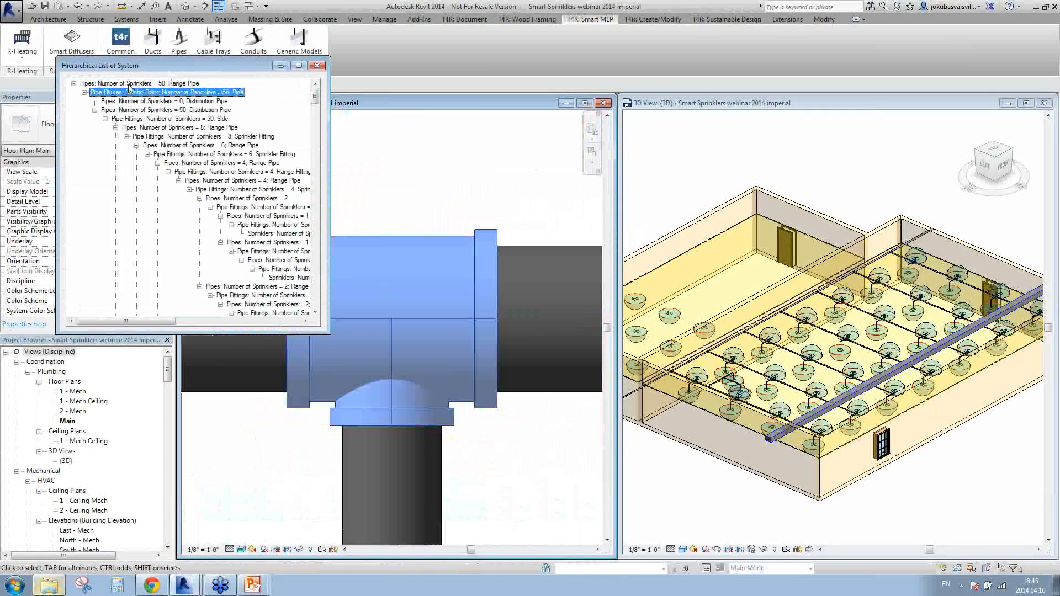
key("Down")
key("Down")
key("Down")
key("Down")
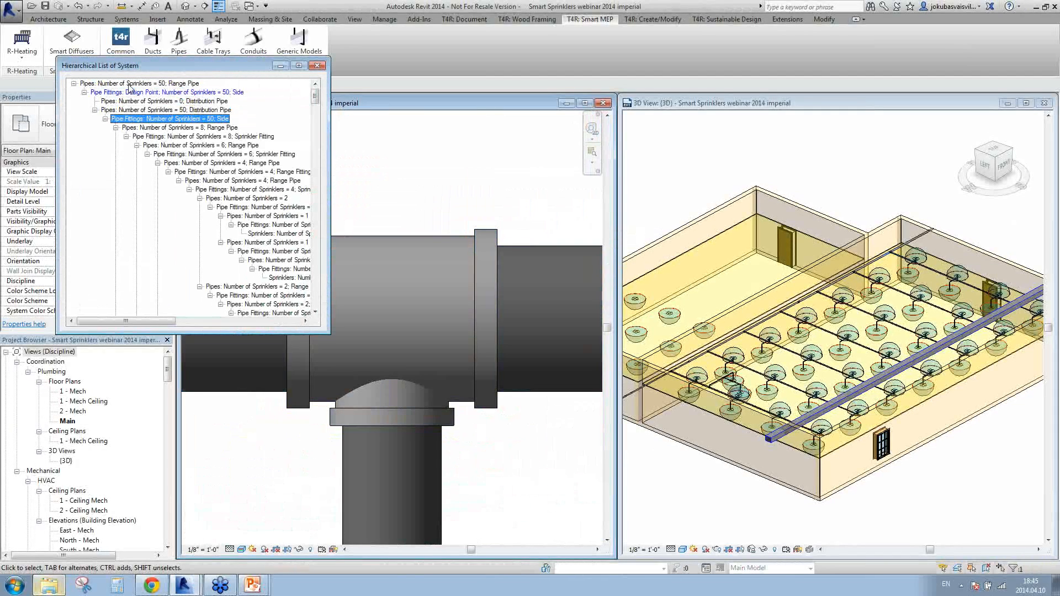
key("Down")
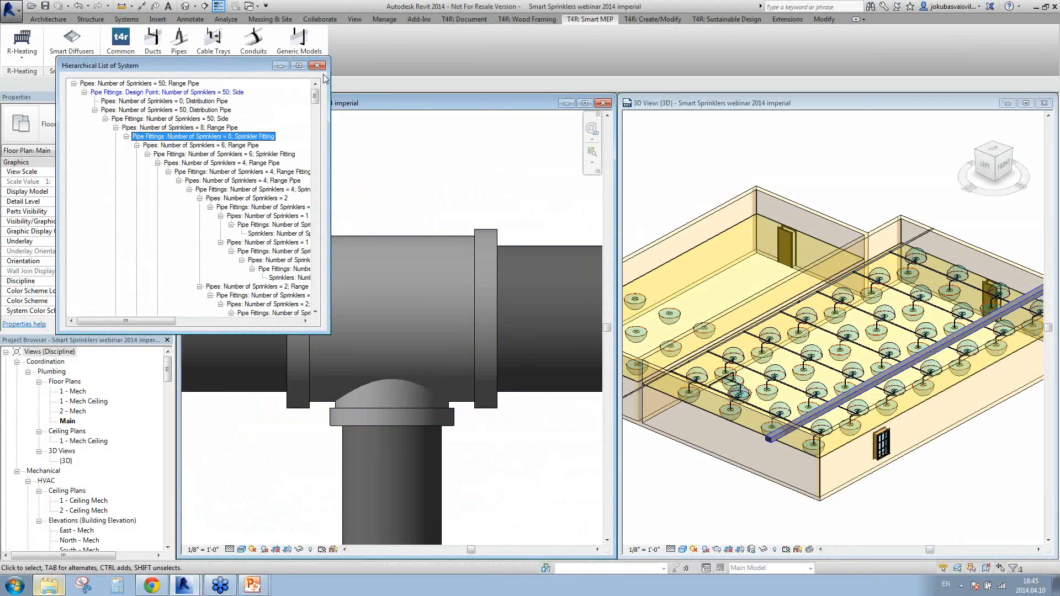
key("Up")
key("Up")
key("Up")
key("Up")
key("Up")
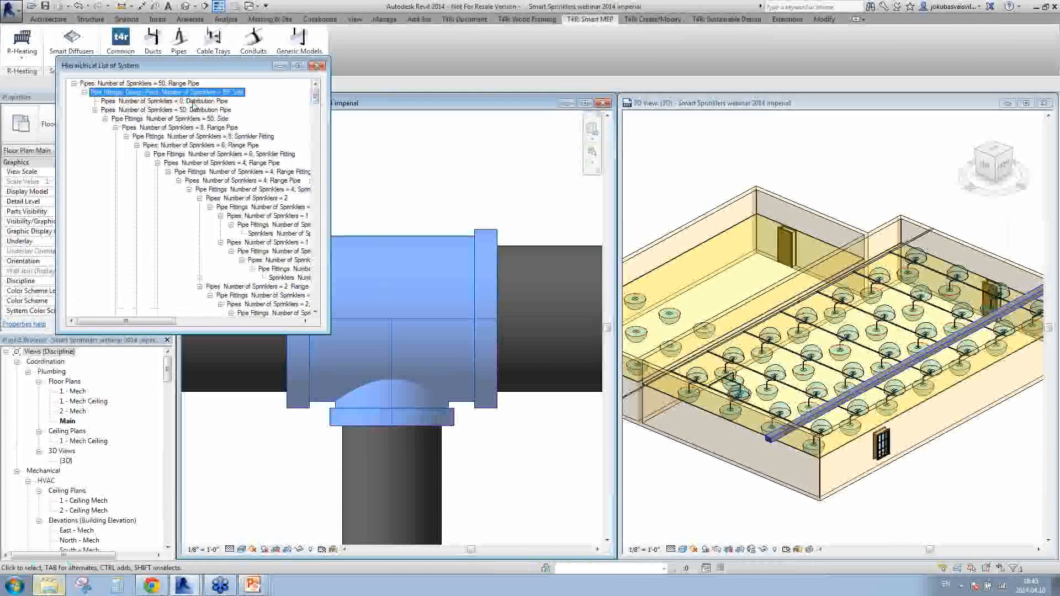
key("Up")
left_click(173, 101)
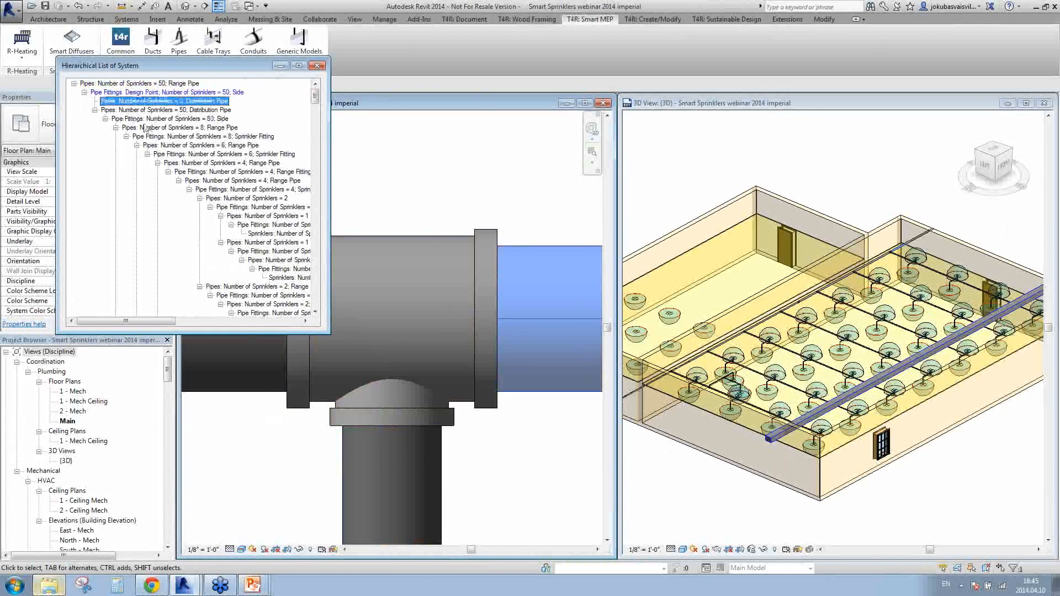
- Review the remaining branches of the hierarchical list down to the last sprinkler, and close the list
left_click_drag(164, 321, 204, 320)
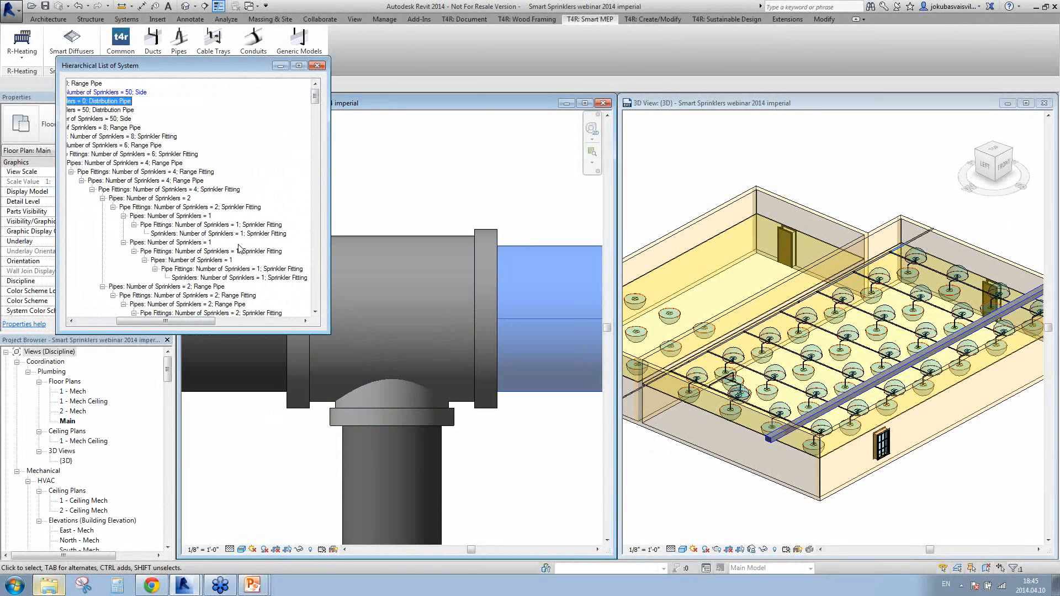
scroll(238, 248, "down", 8)
scroll(174, 253, "down", 7)
scroll(166, 243, "down", 10)
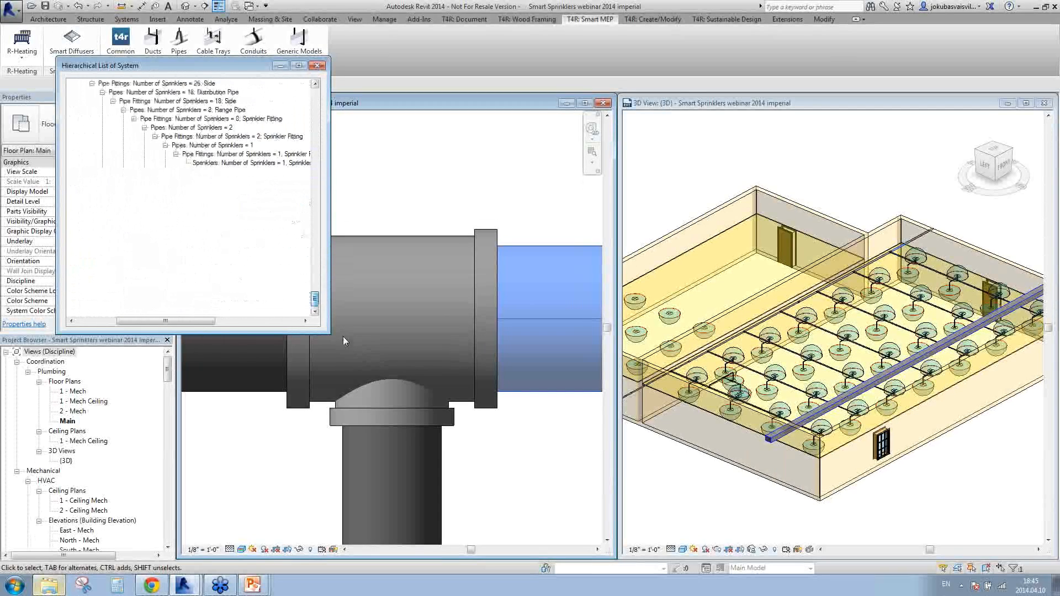
left_click(317, 66)
scroll(382, 226, "down", 6)
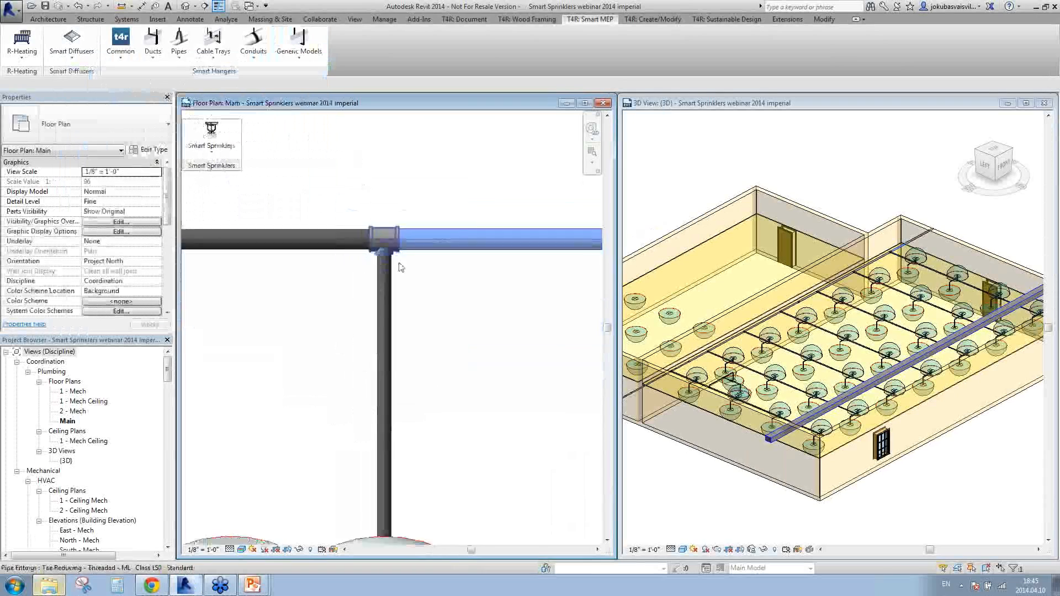
- Move the rectangular duct in the floor plan from between the two lower sprinkler rows onto the third row of sprinklers
scroll(401, 267, "down", 8)
scroll(406, 248, "down", 6)
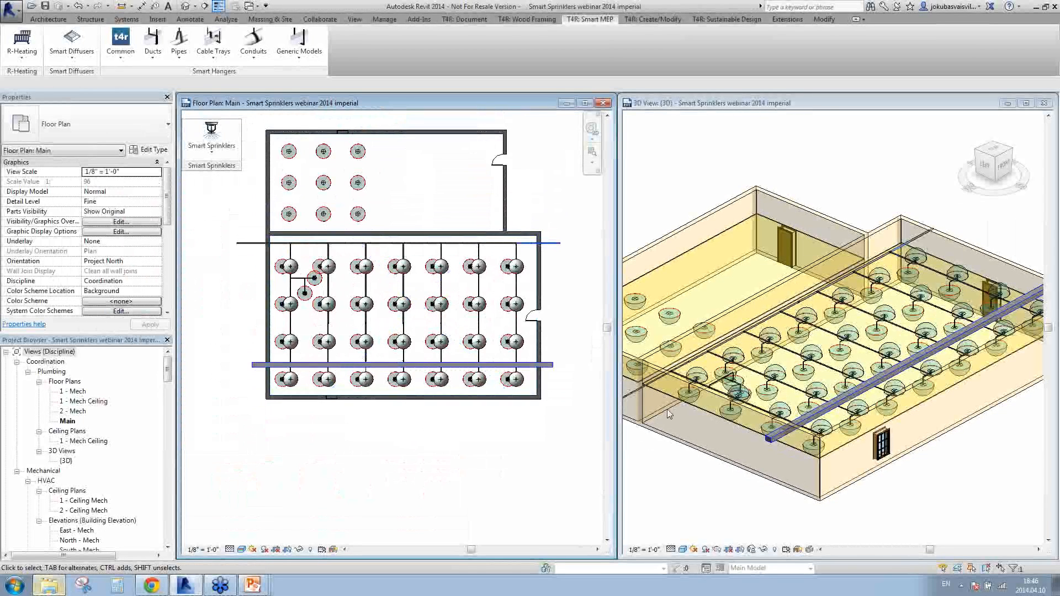
left_click(425, 368)
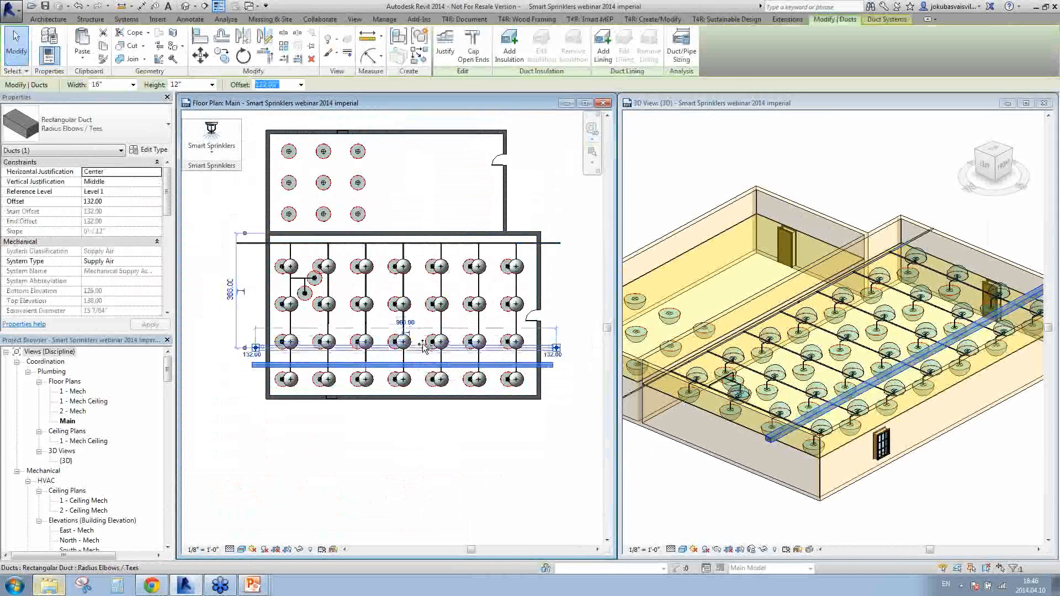
left_click_drag(423, 344, 424, 343)
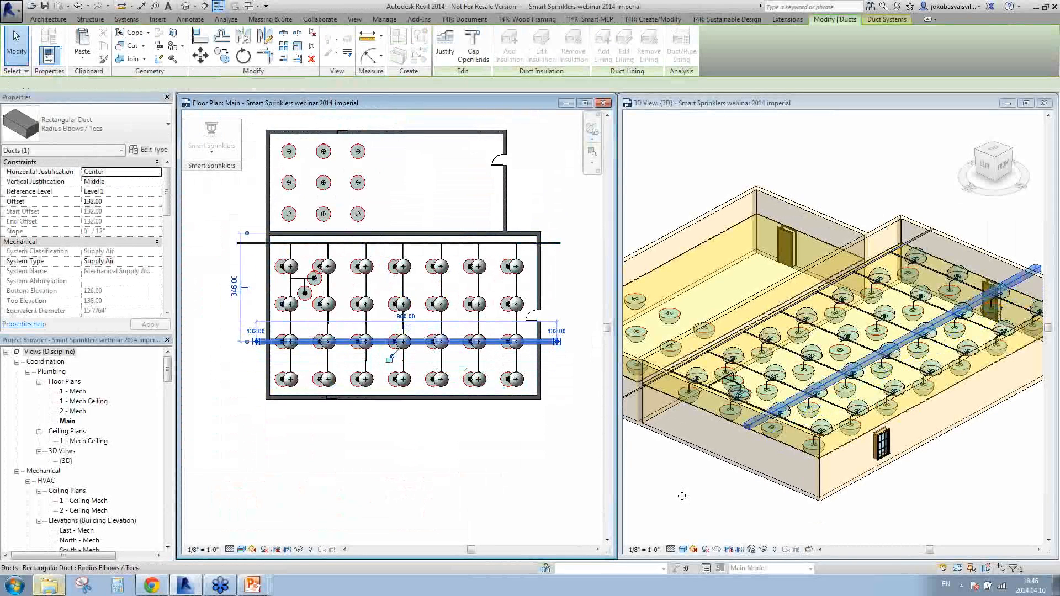
- Examine from the front in 3D how the duct crosses the spray zones of the upright sprinklers
scroll(770, 409, "up", 5)
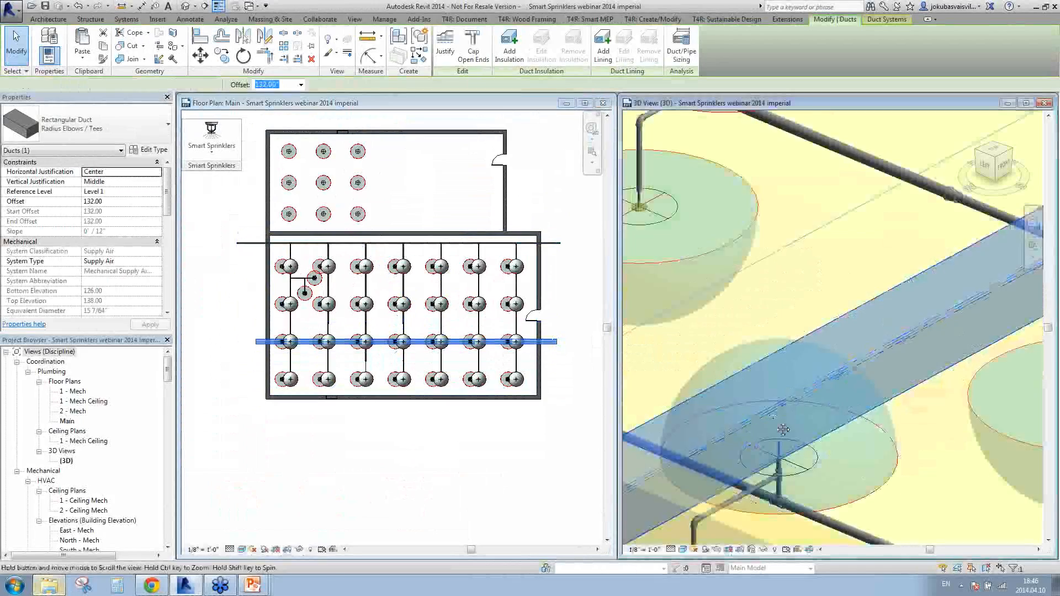
scroll(855, 508, "down", 3)
middle_click_drag(855, 508, 800, 473, "shift")
left_click(992, 161)
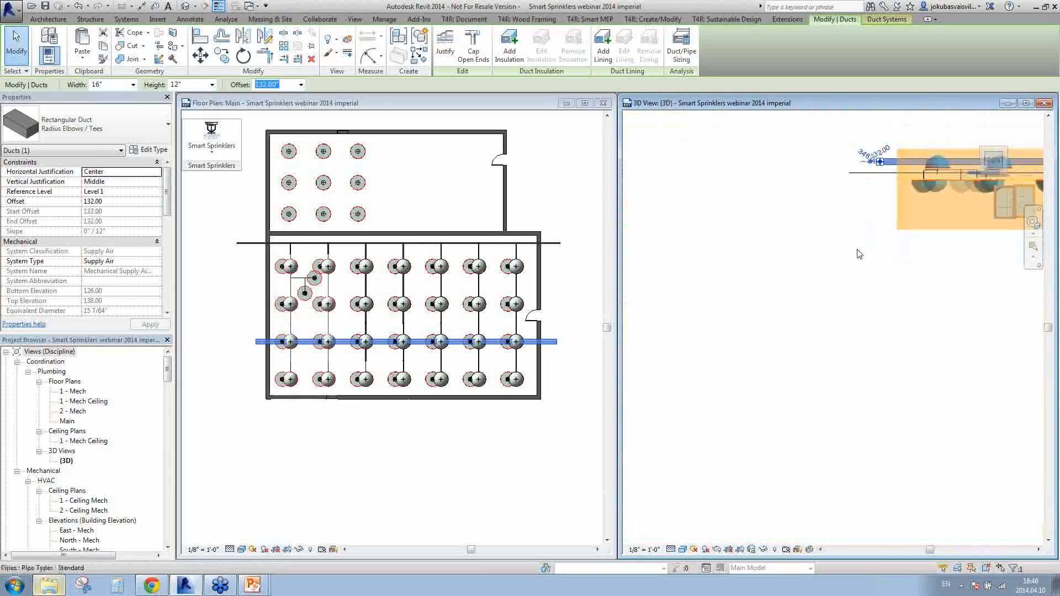
scroll(812, 367, "up", 5)
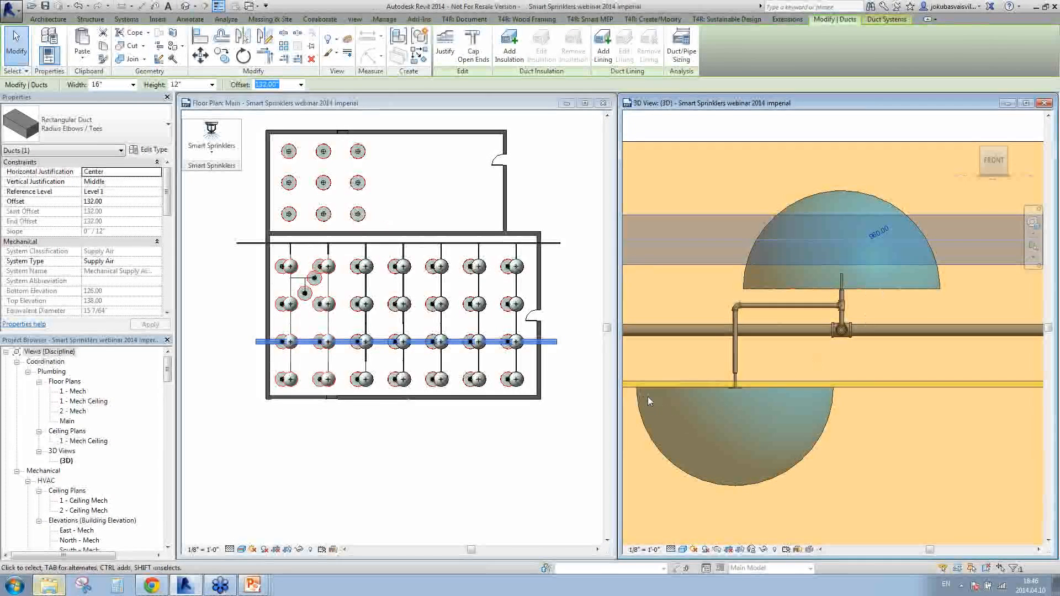
- Run the Sprinkler Interference Check in Space for the room with the connected sprinklers
left_click(191, 143)
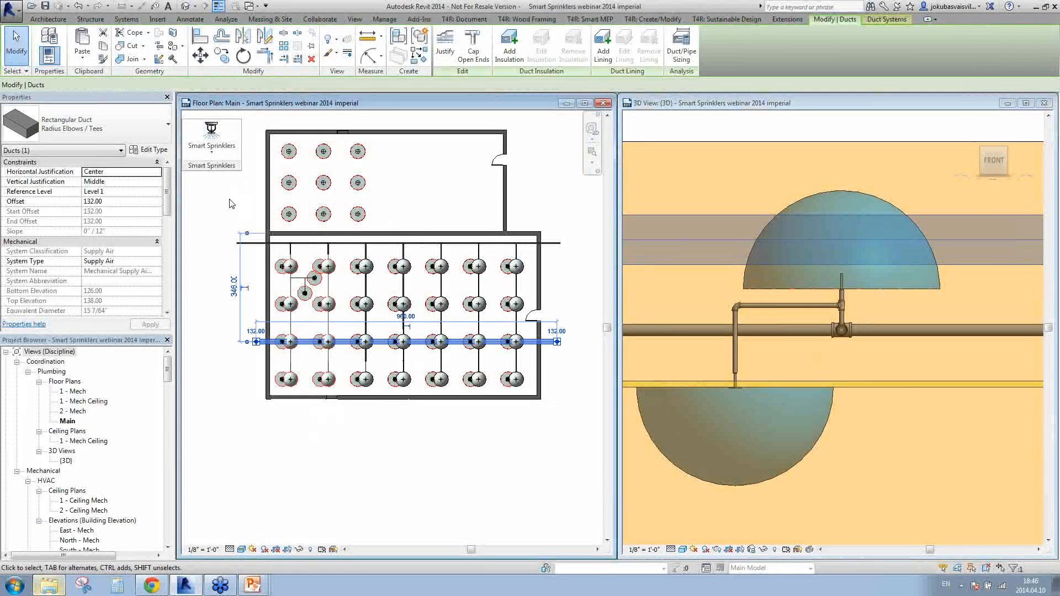
left_click(212, 339)
left_click(212, 138)
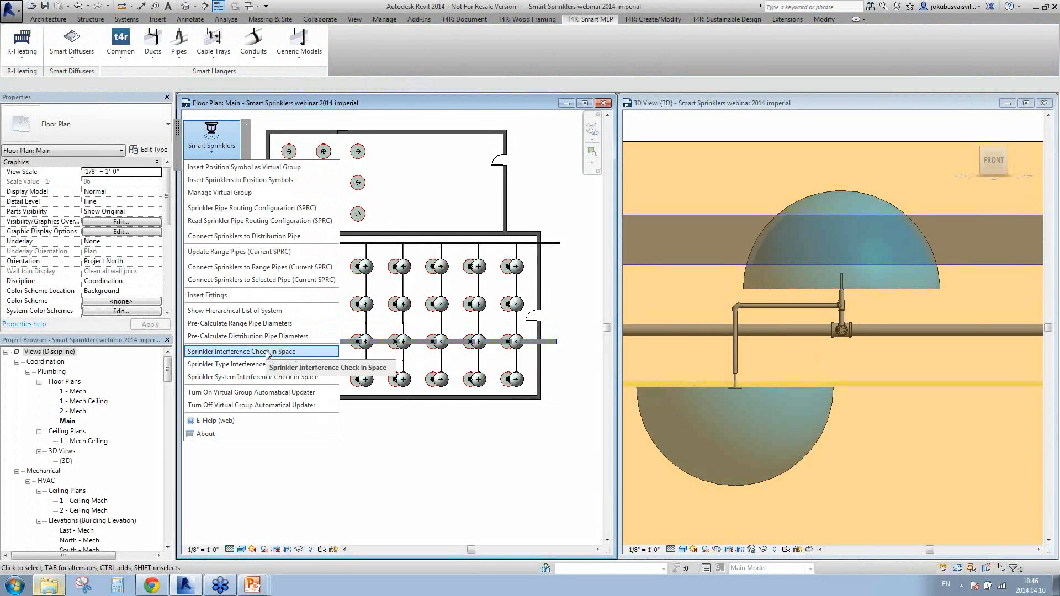
left_click(296, 352)
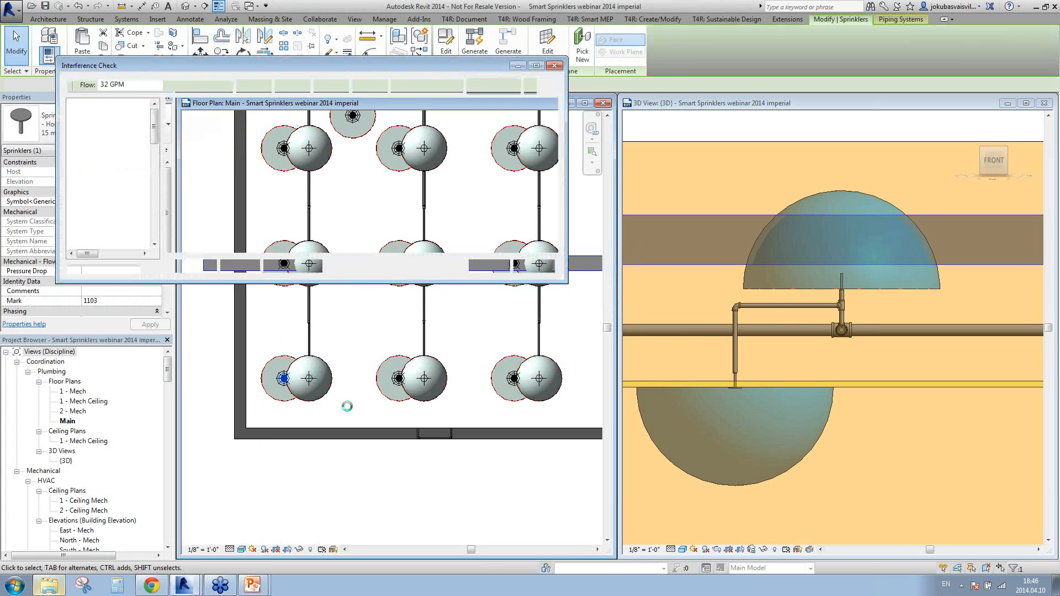
- Review the clash list down to the sprinkler position marks, and close the results without accepting them
left_click_drag(163, 165, 276, 165)
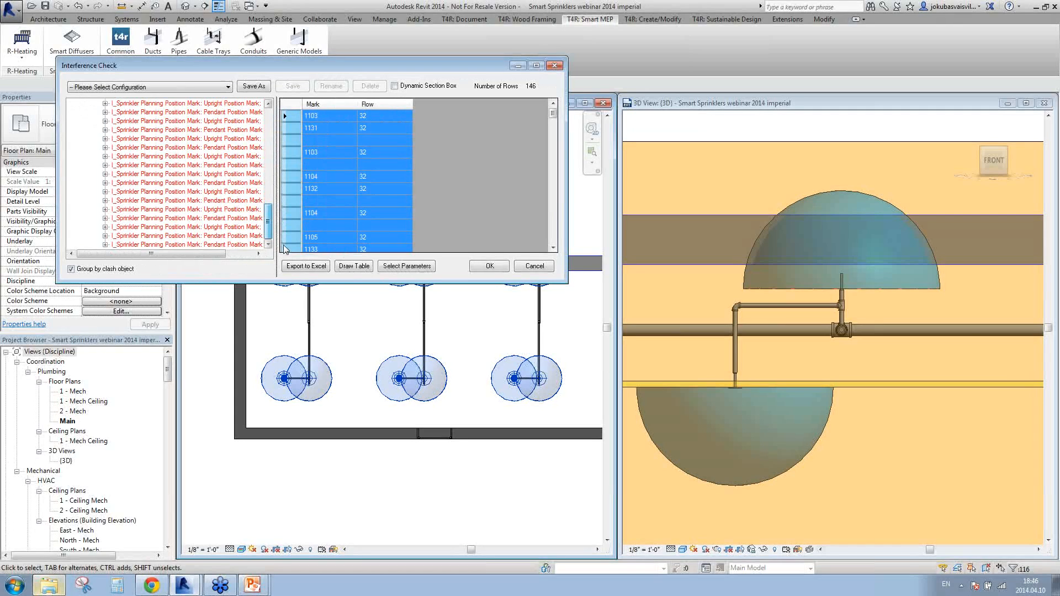
mouse_move(220, 254)
left_mouse_down()
mouse_move(249, 258)
mouse_move(211, 256)
left_mouse_up()
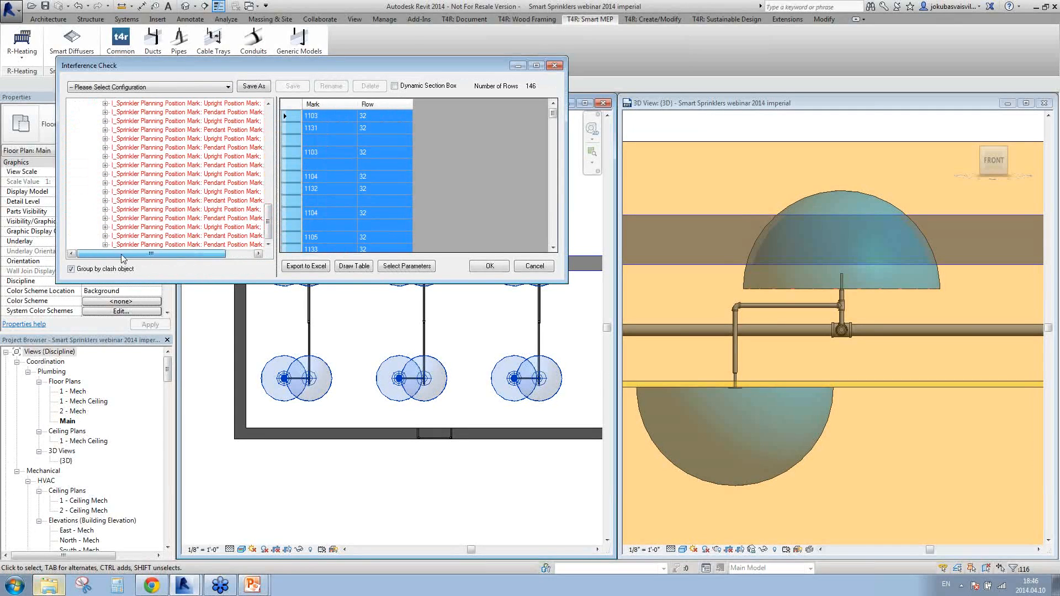
mouse_move(268, 222)
left_mouse_down()
mouse_move(272, 163)
mouse_move(269, 222)
left_mouse_up()
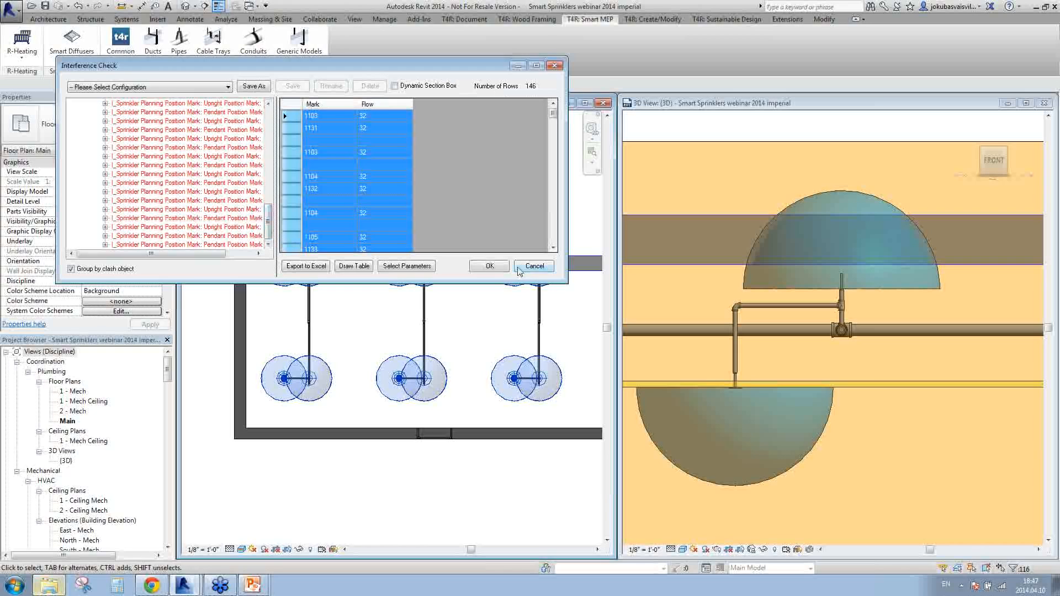
left_click(529, 268)
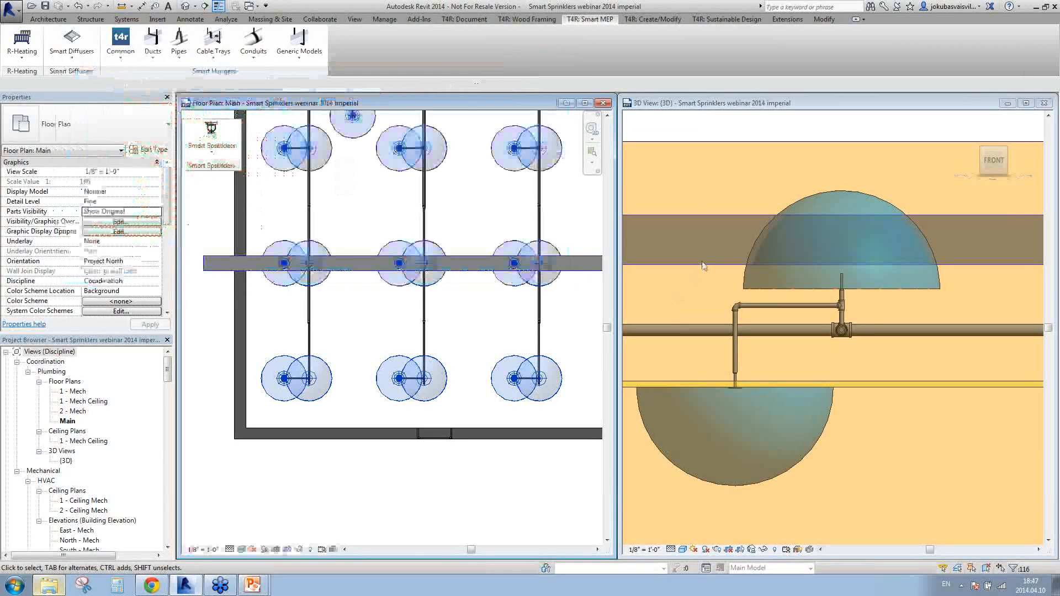
- Lower the rectangular duct by setting its offset first to 125" and finally to 120"
left_click(703, 266)
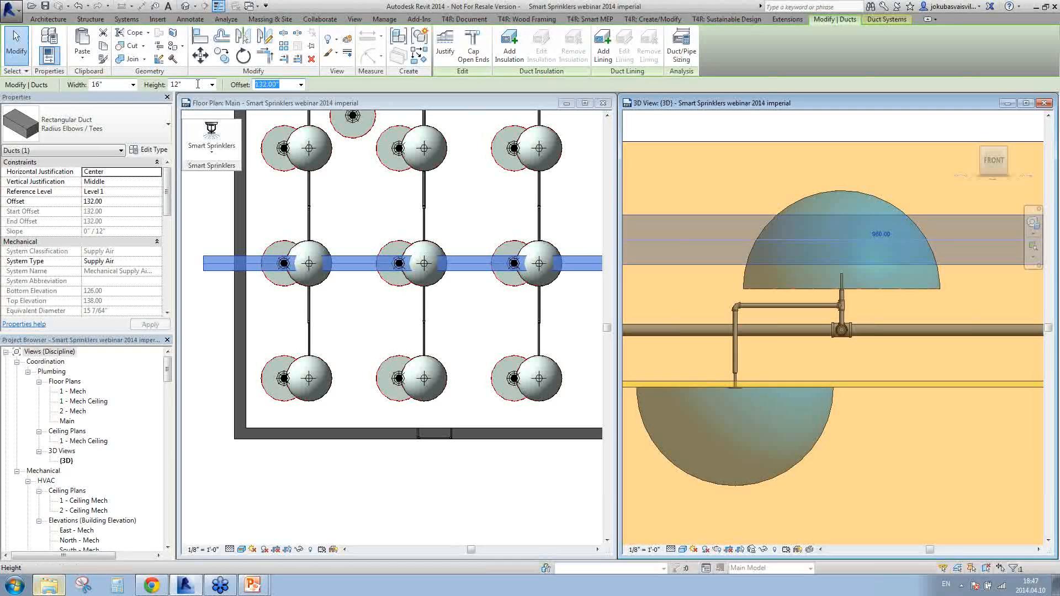
type("155")
key("Return")
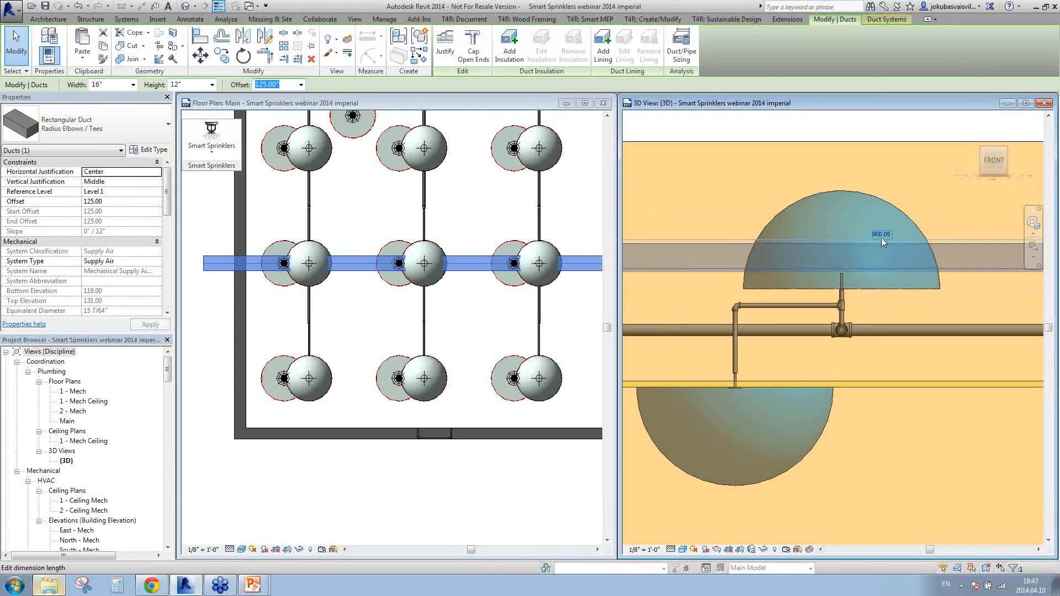
type("120")
key("Return")
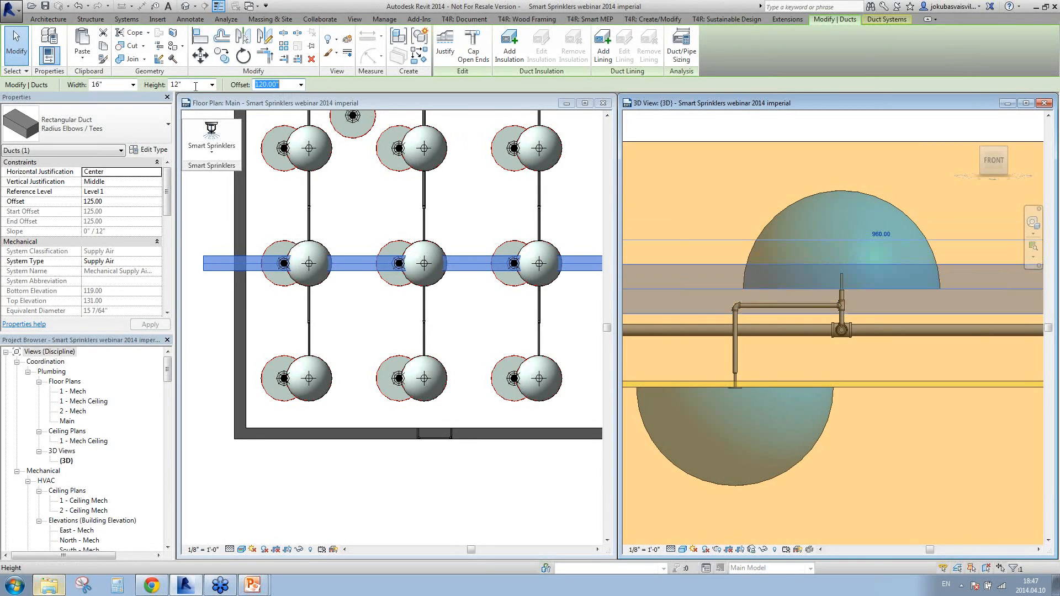
left_click(697, 203)
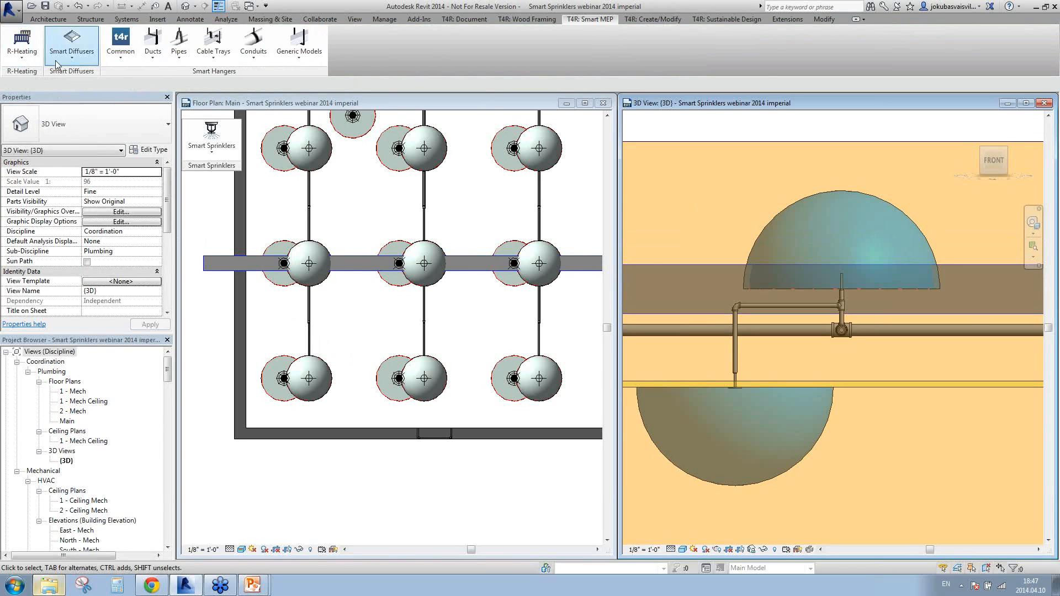
- Run the Sprinkler Type Interference Check in Space on an upright position mark in the duct's row
left_click(215, 155)
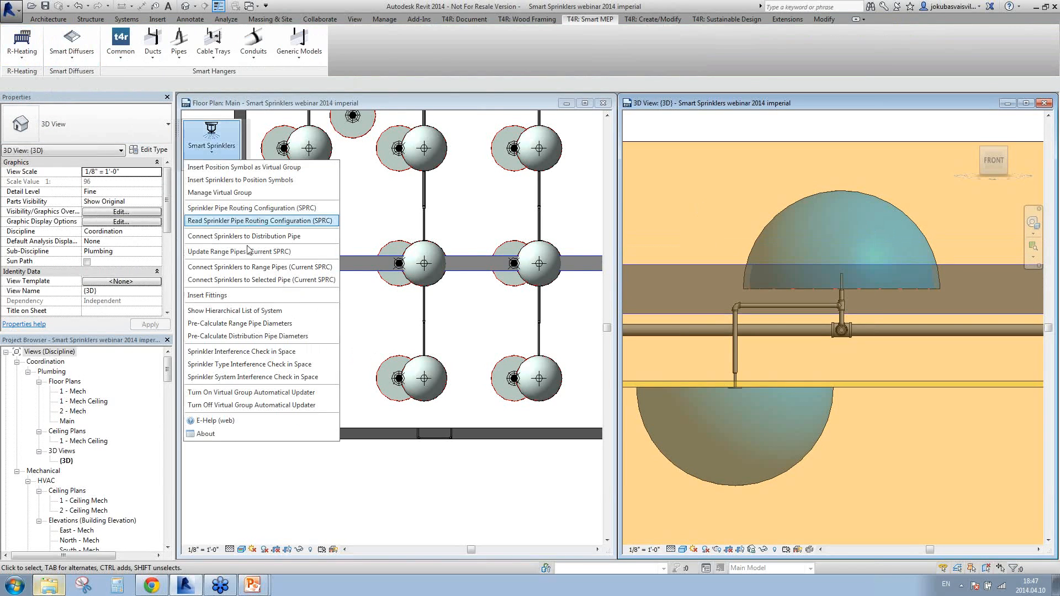
left_click(260, 365)
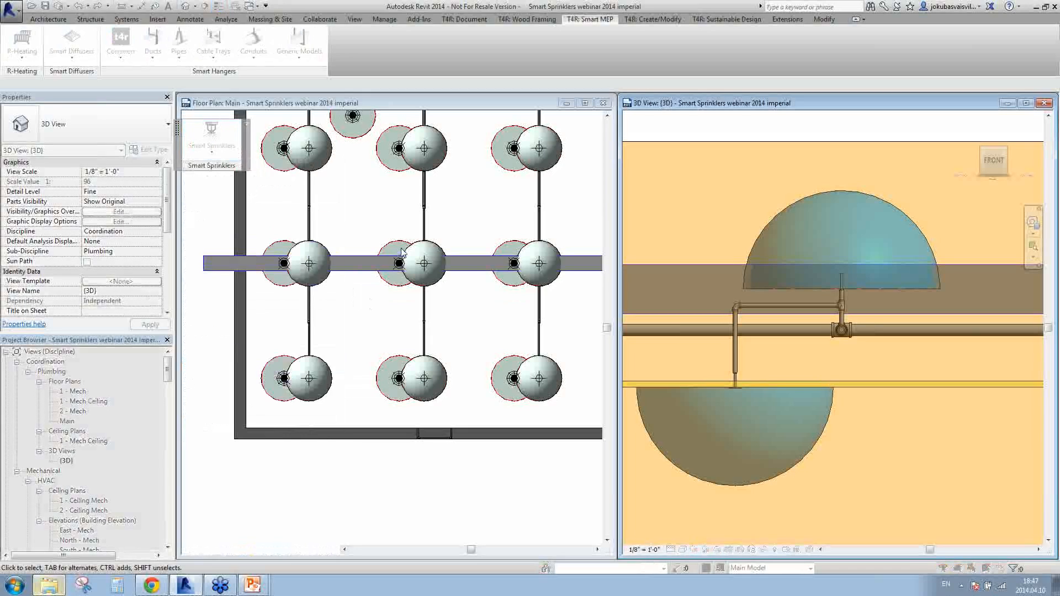
scroll(397, 264, "up", 5)
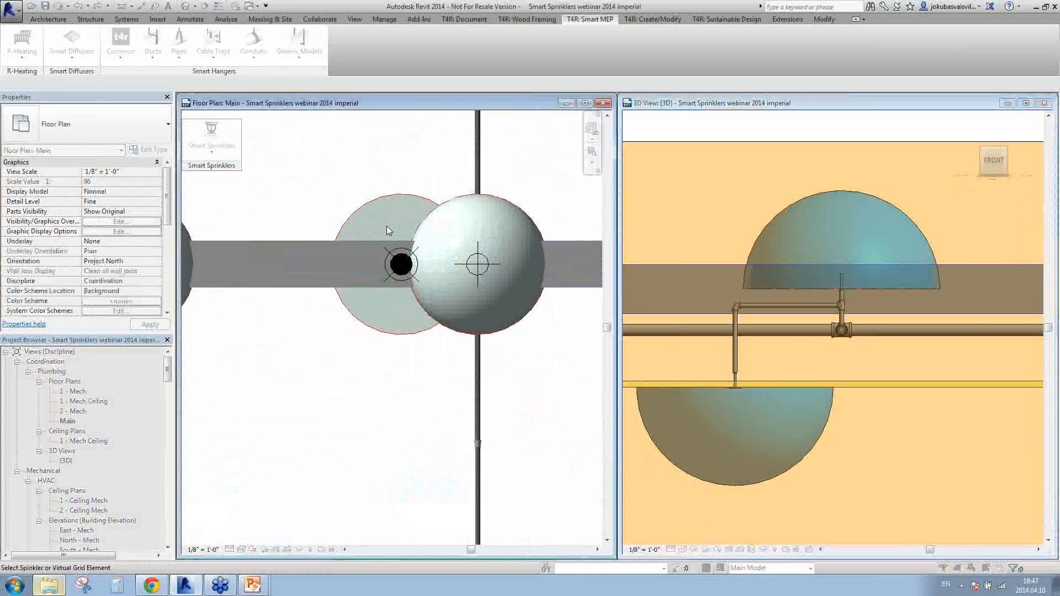
left_click(378, 200)
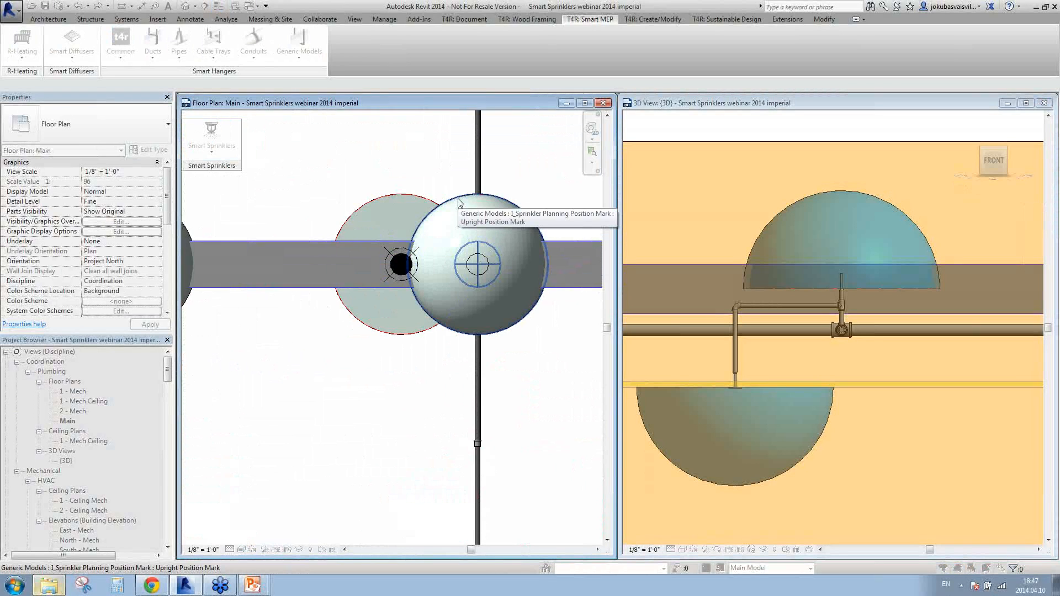
left_click(457, 198)
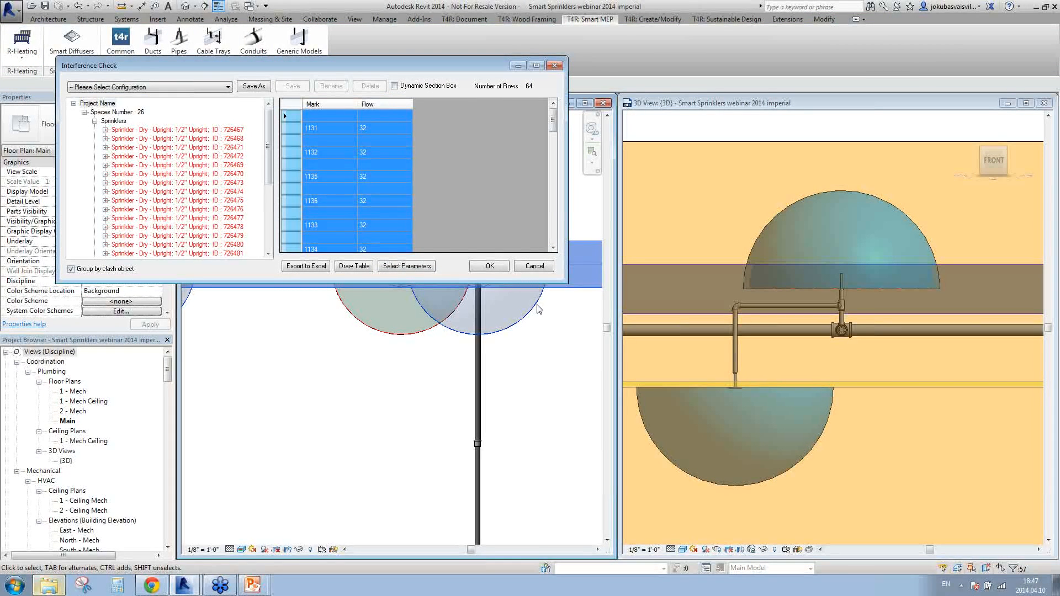
- Expand the rectangular duct's entry in the clash list and compare it with the sprinkler row in the plan
left_click_drag(271, 148, 271, 211)
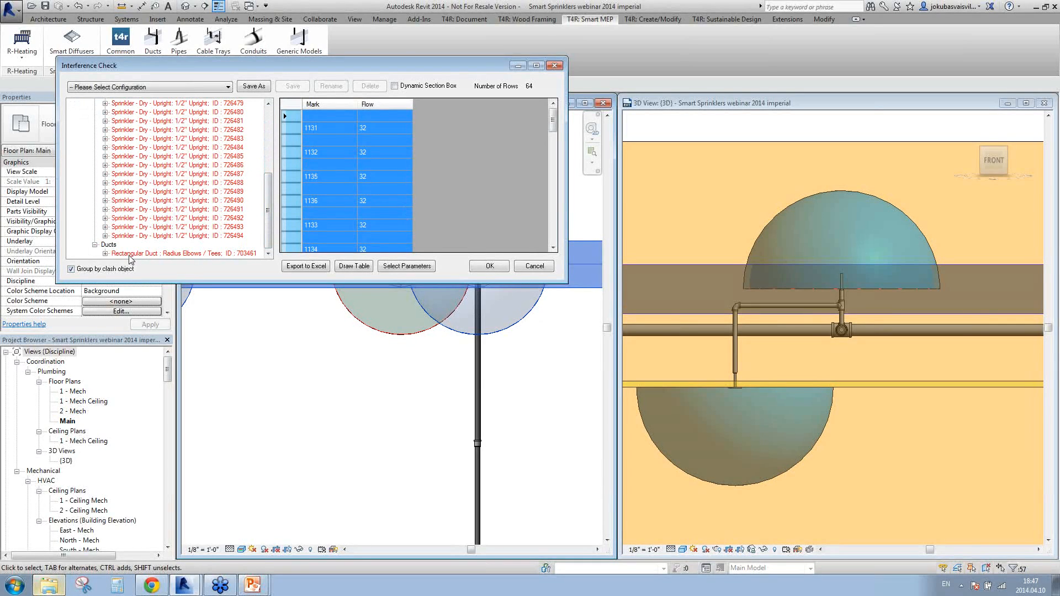
left_click(106, 254)
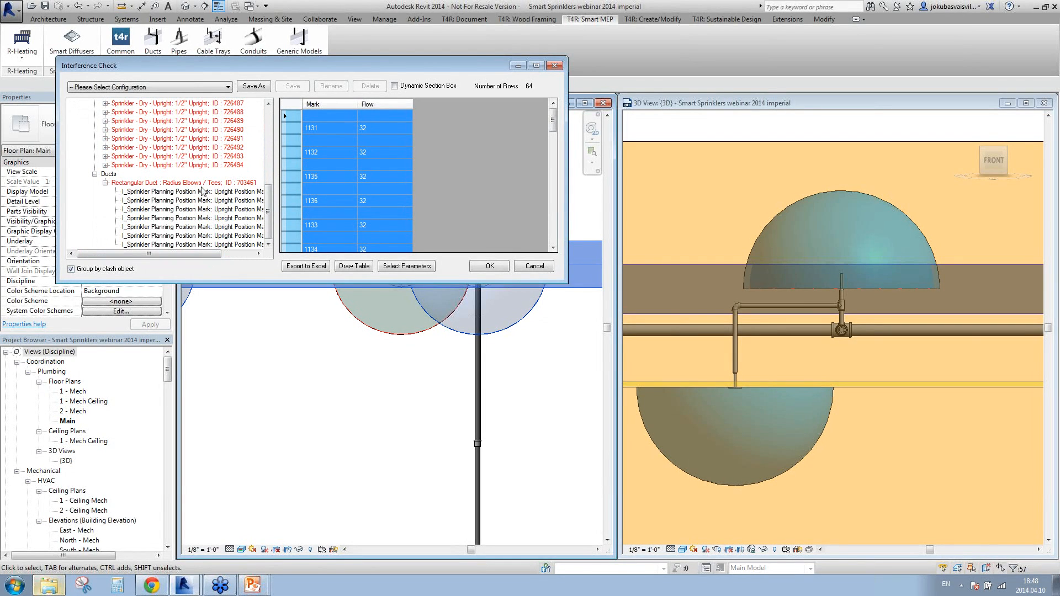
scroll(336, 381, "down", 4)
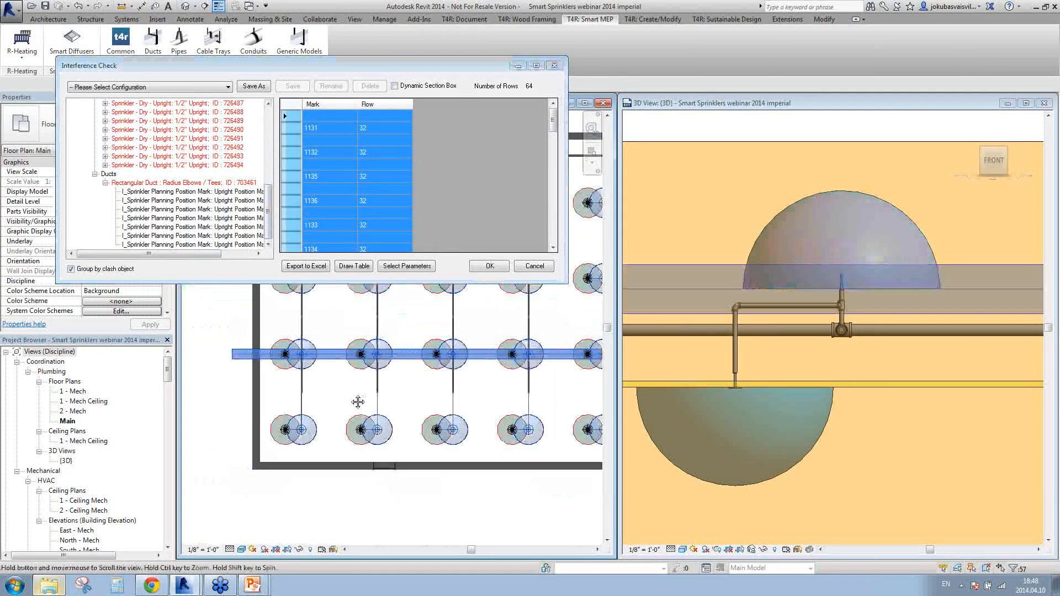
left_click(326, 406)
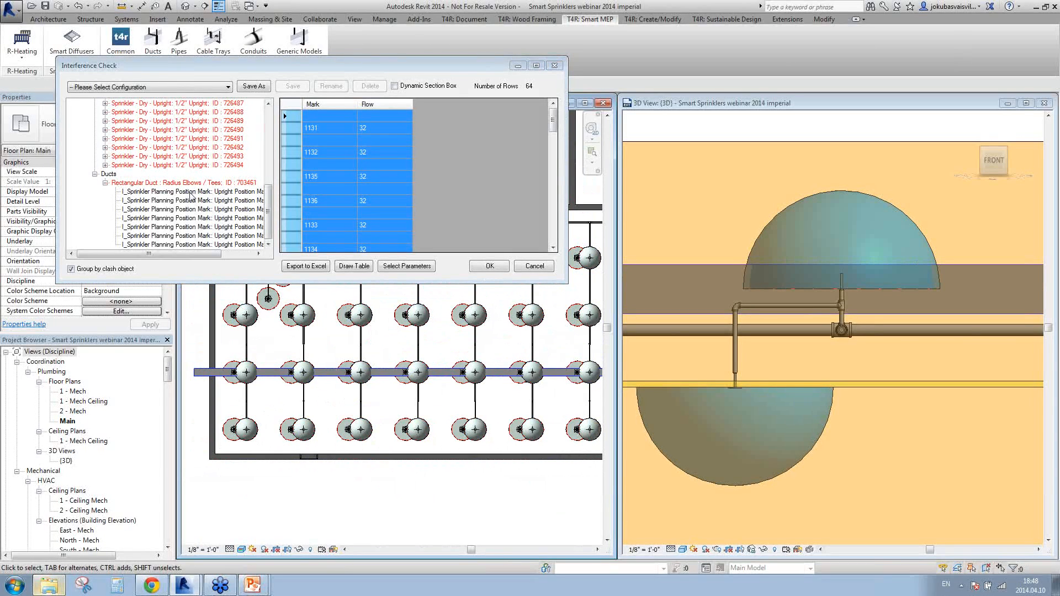
scroll(442, 419, "down", 3)
middle_click_drag(462, 419, 442, 424)
scroll(443, 424, "up", 6)
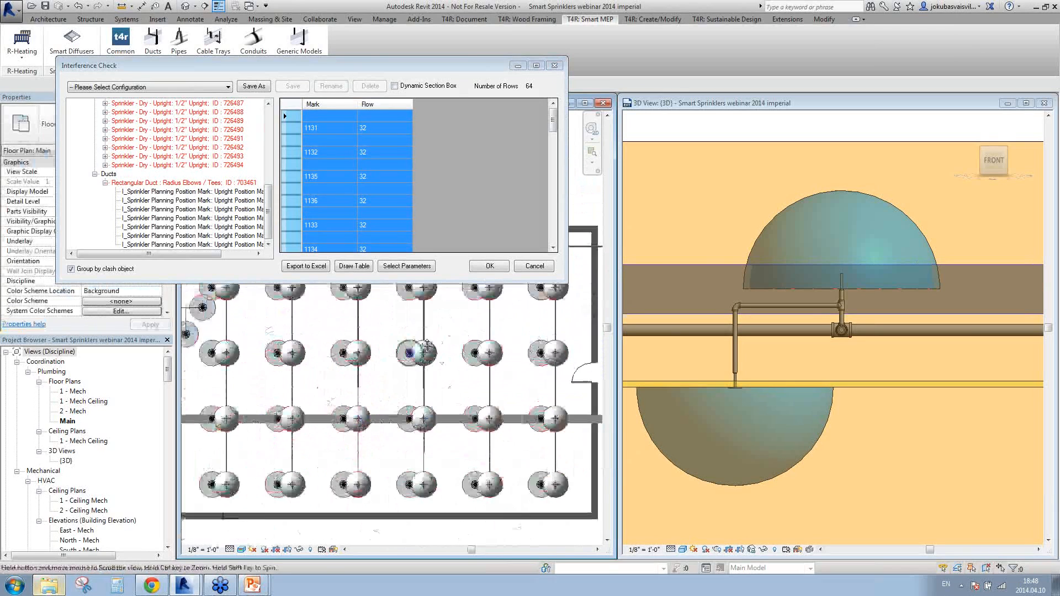
scroll(439, 374, "down", 2)
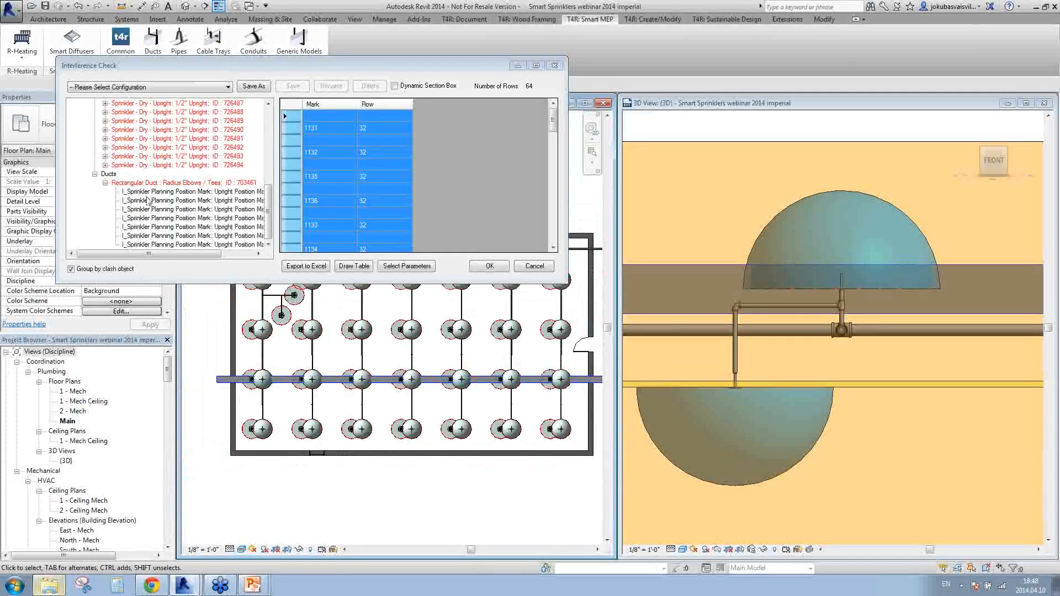
- Step through the upright position marks listed under the rectangular duct to locate each clashing sprinkler zone in the plan
left_click(145, 192)
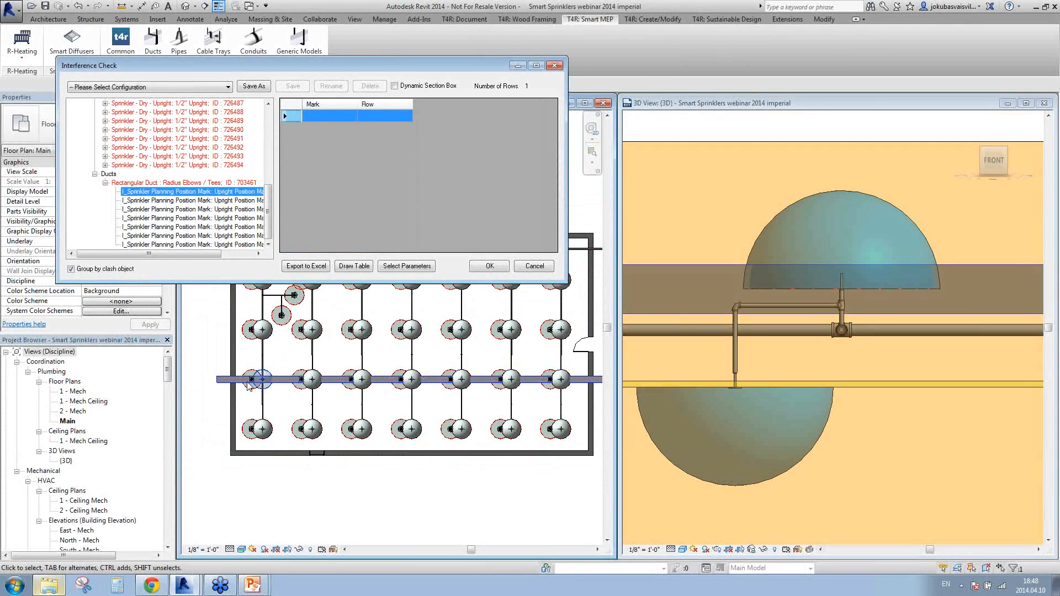
left_click(206, 201)
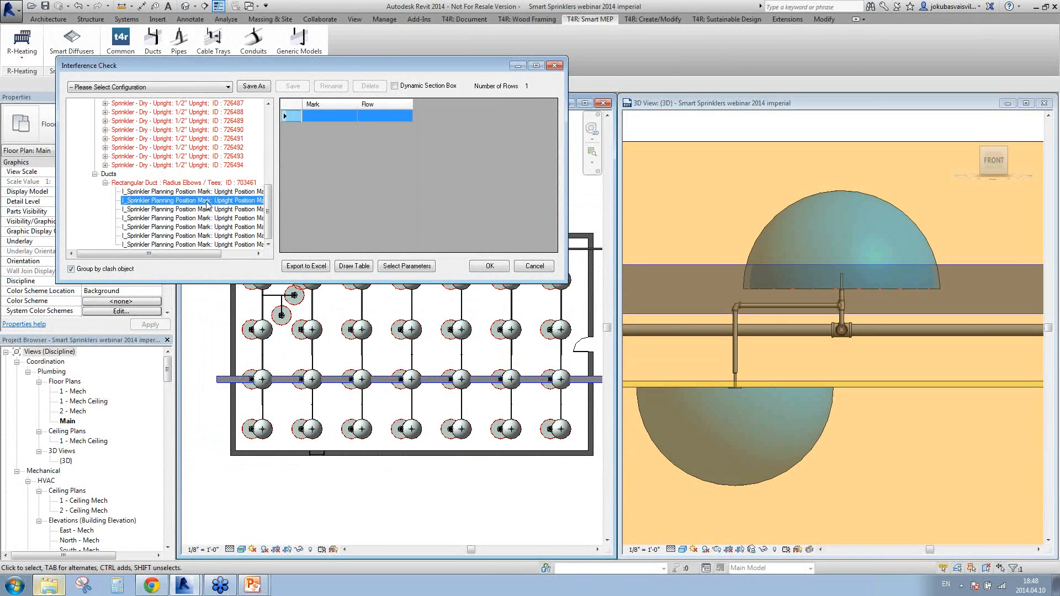
left_click(205, 210)
left_click(201, 219)
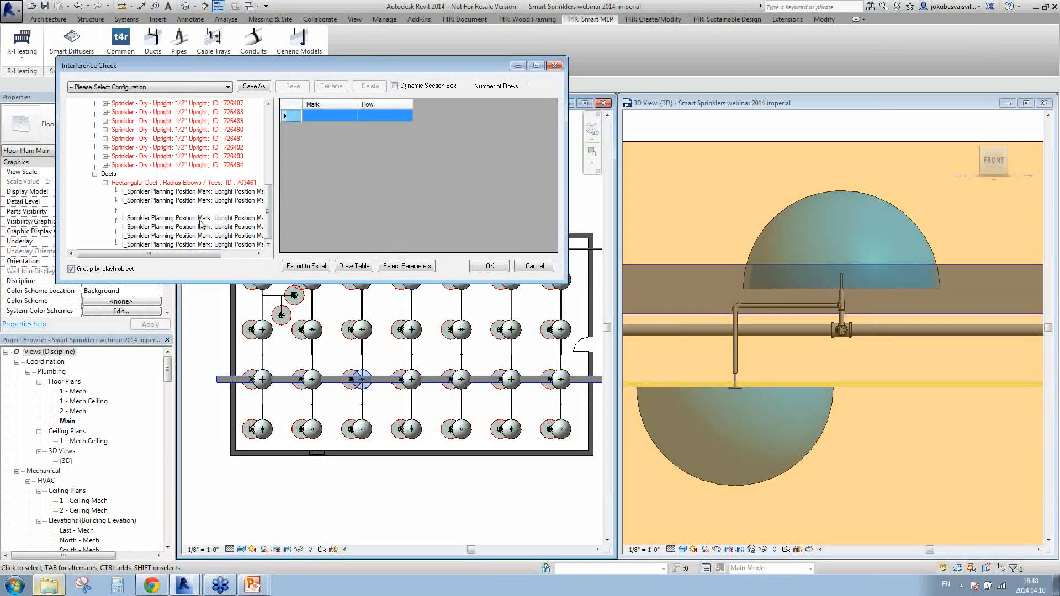
left_click(199, 228)
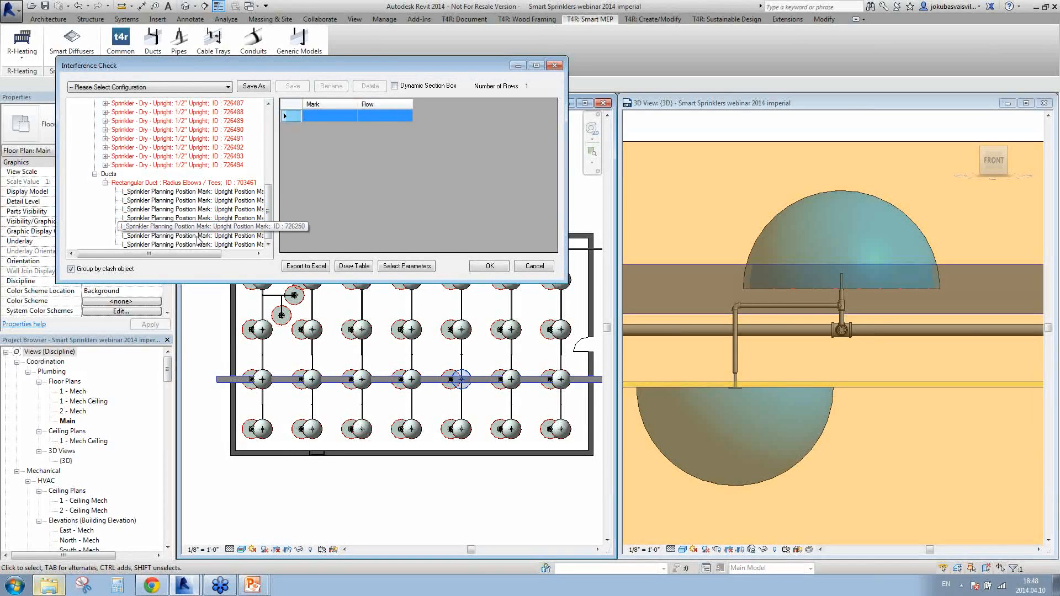
left_click(198, 236)
left_click(197, 245)
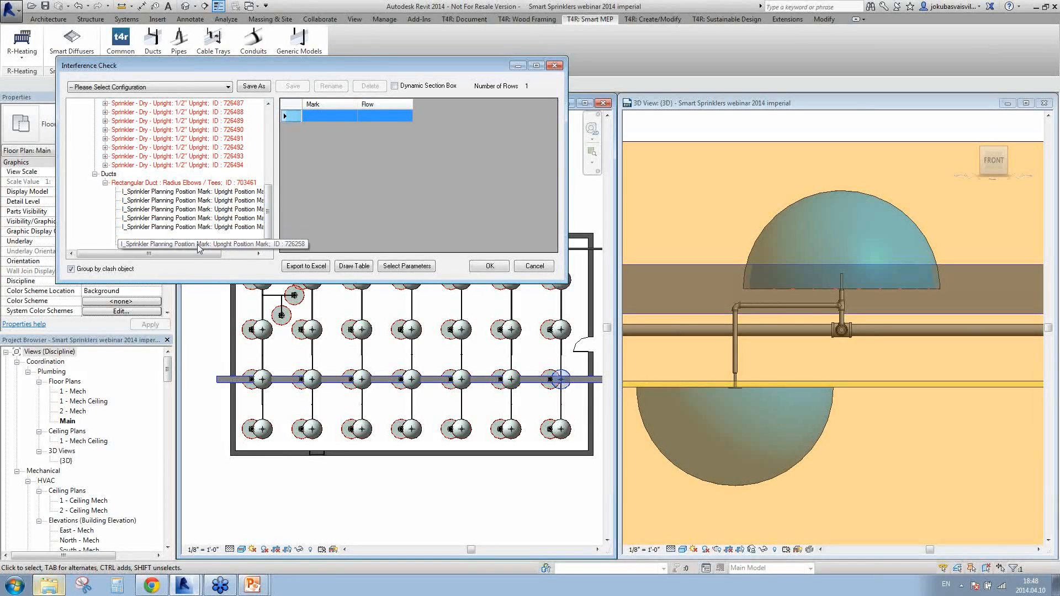
- Move the duct in the plan between the second and third sprinkler rows, and accept the updated interference results
left_click(488, 380)
left_click_drag(489, 380, 485, 360)
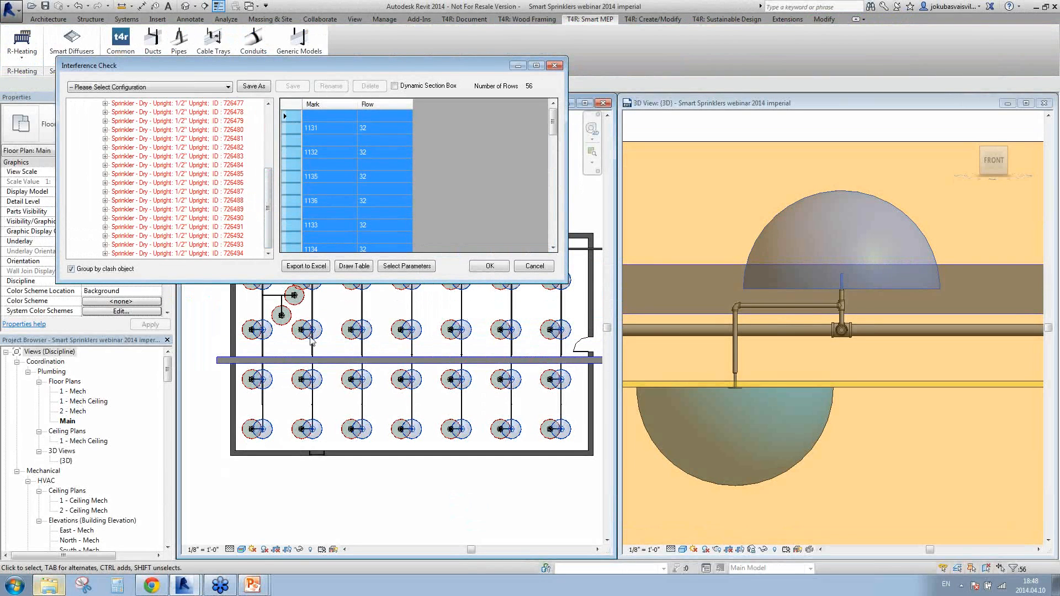
left_click(490, 267)
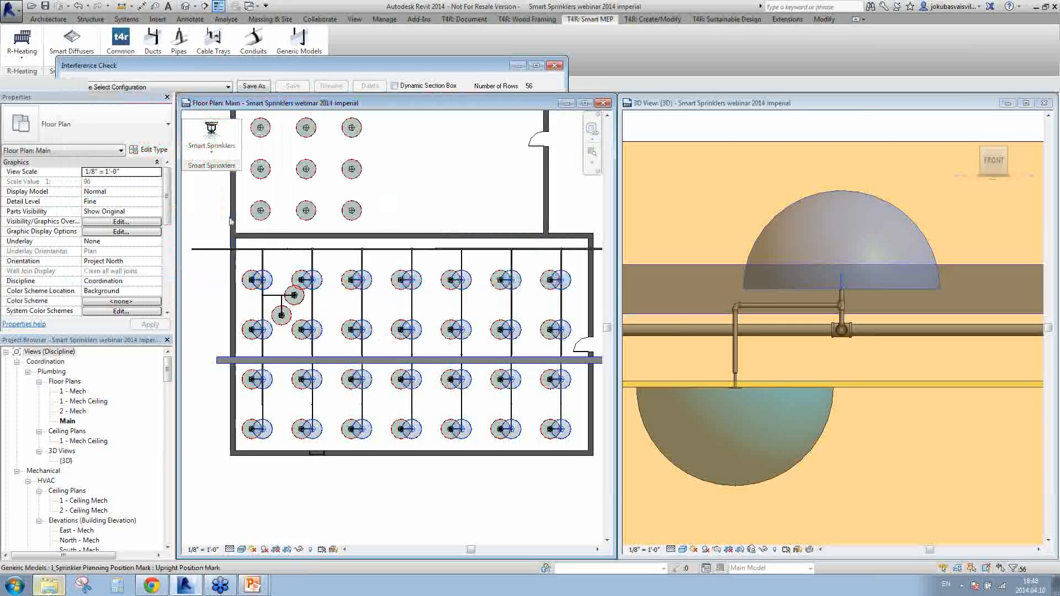
- Run the Sprinkler System Interference Check in Space and move the results window clear of the sprinkler rows in the plan
left_click(212, 145)
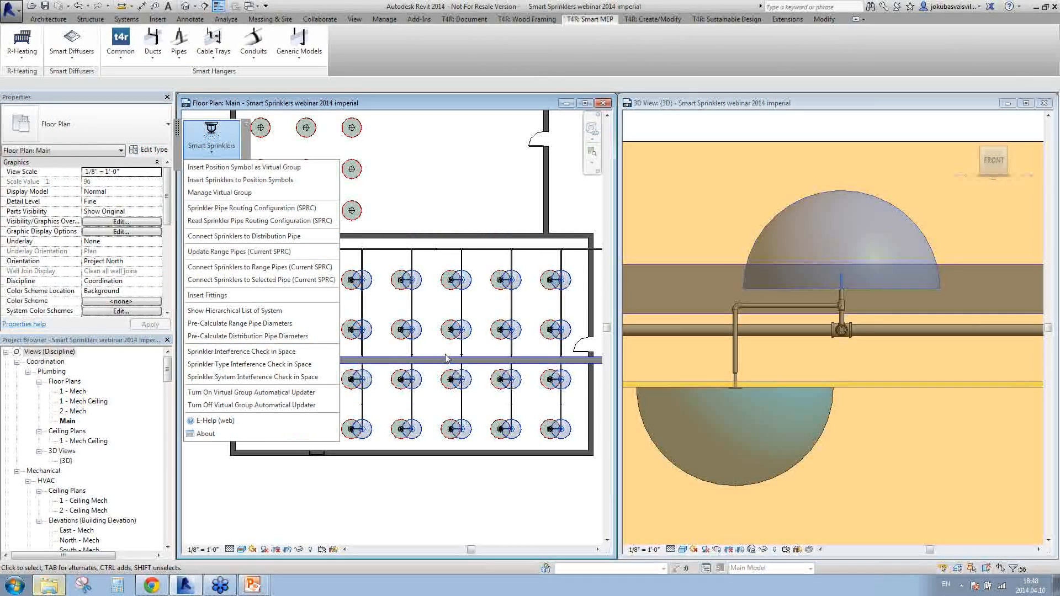
left_click(257, 378)
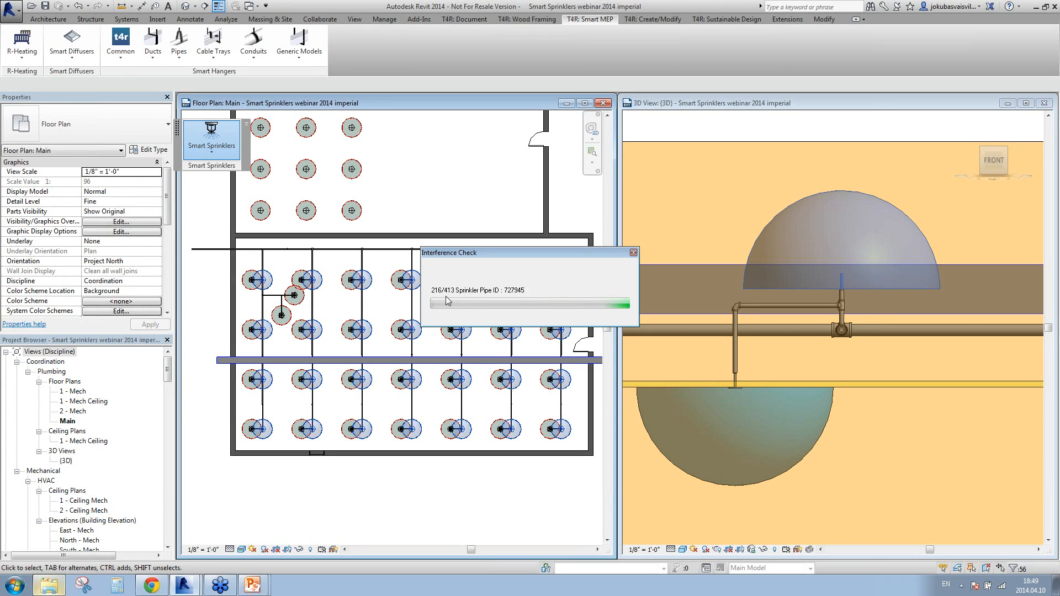
left_click_drag(486, 262, 489, 310)
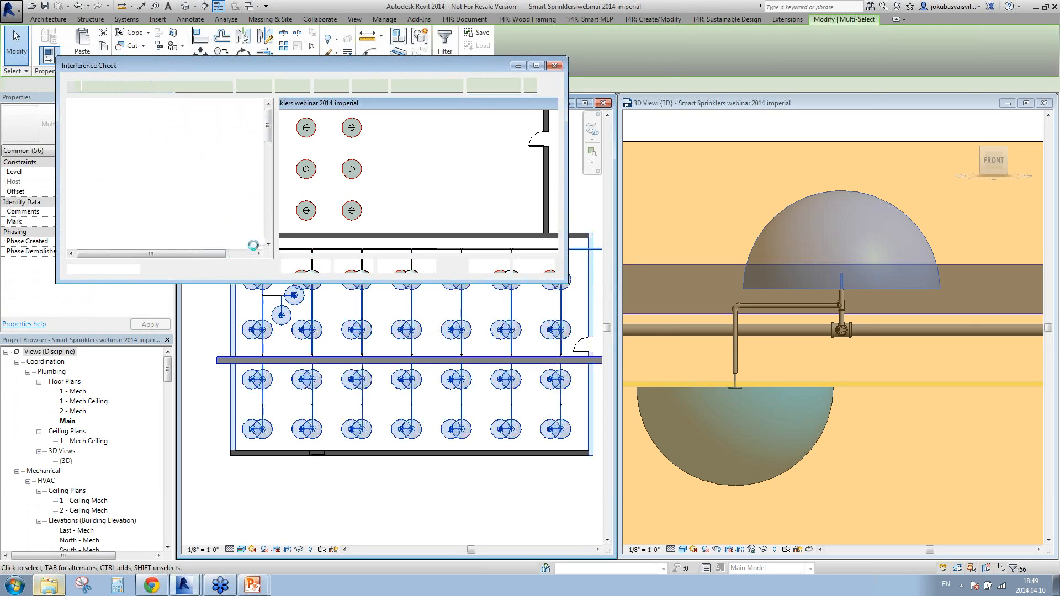
left_click_drag(255, 64, 517, 314)
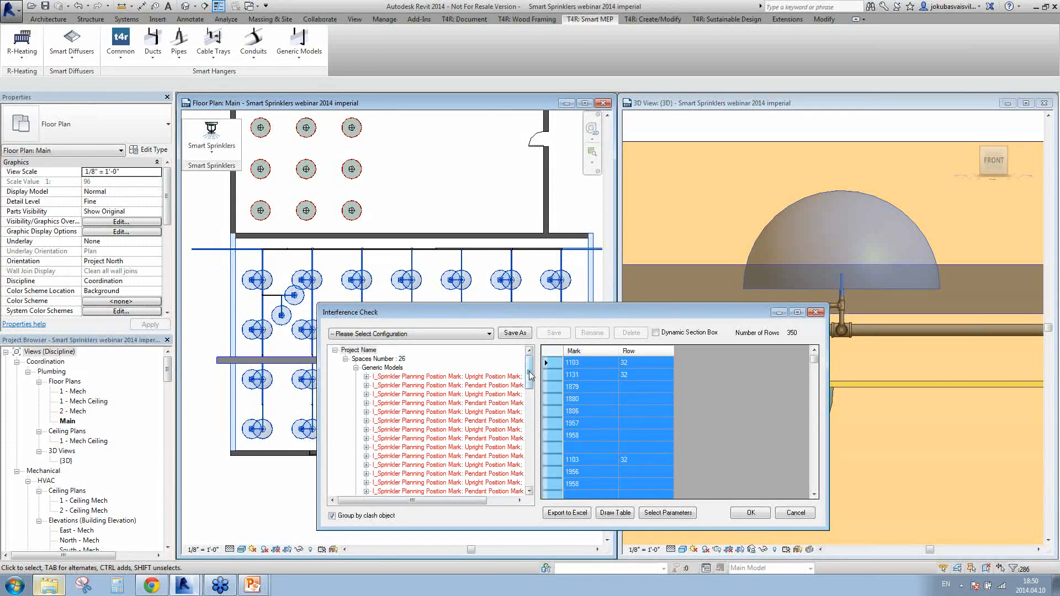
- Highlight each of the two clashing Generic - 12" walls from the clash list in the plan, and close the interference results
left_click_drag(529, 371, 530, 479)
left_click(390, 483)
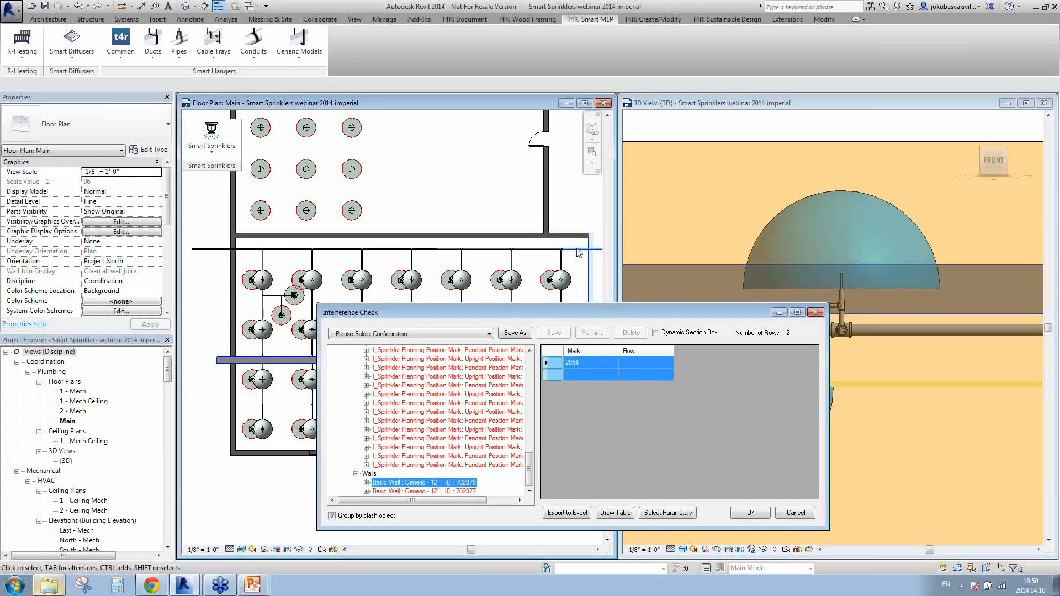
left_click(410, 491)
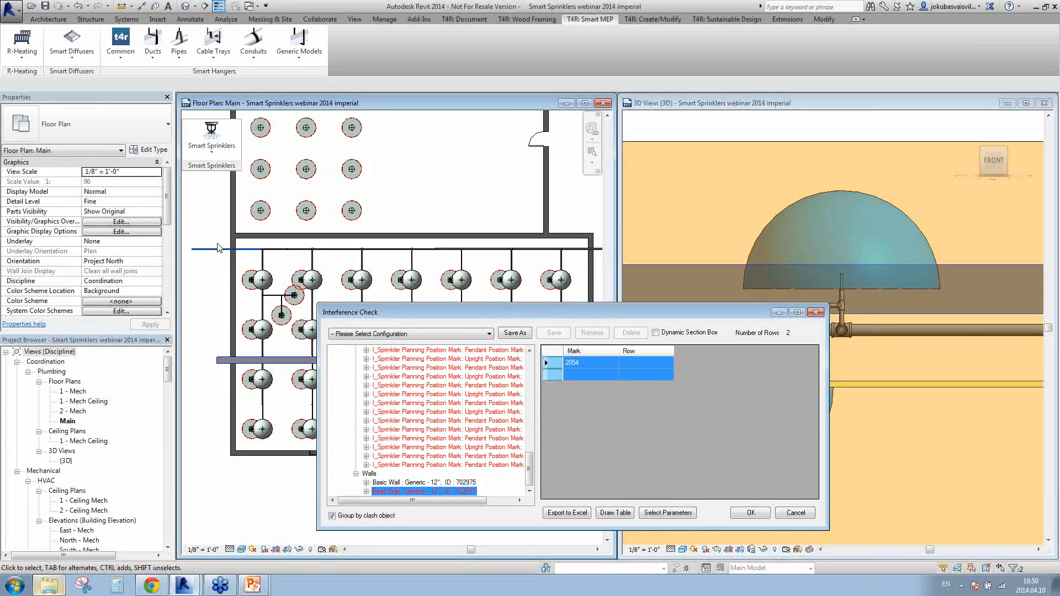
left_click(795, 513)
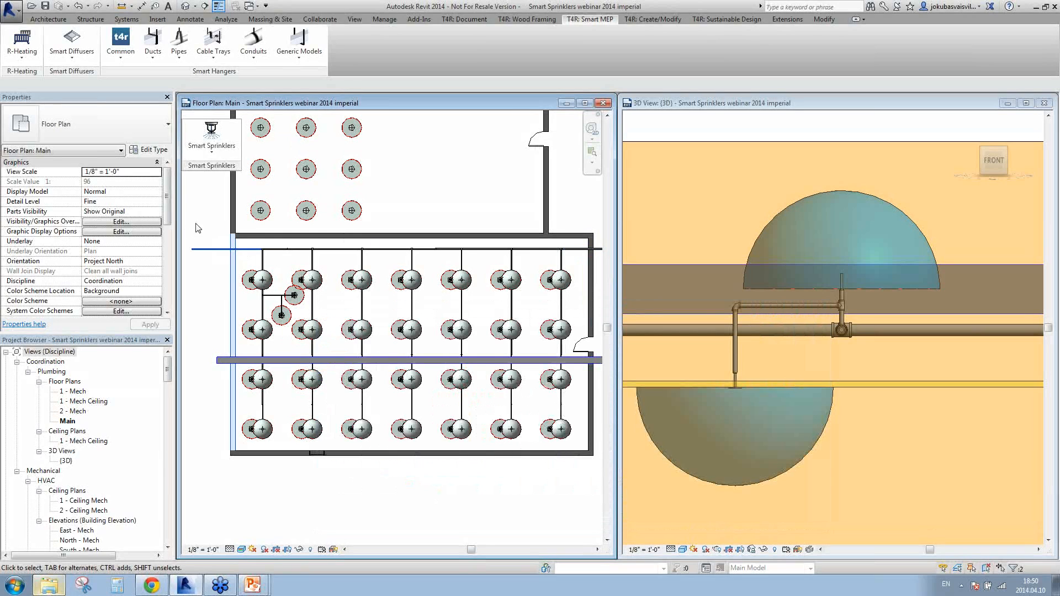
- Show the whole building in the floor plan and turn the 3D view to an isometric overview of the sprinkler system
scroll(446, 305, "down", 3)
middle_click_drag(510, 323, 467, 343)
middle_click(868, 372)
middle_click(868, 372)
middle_click_drag(870, 378, 858, 424, "shift")
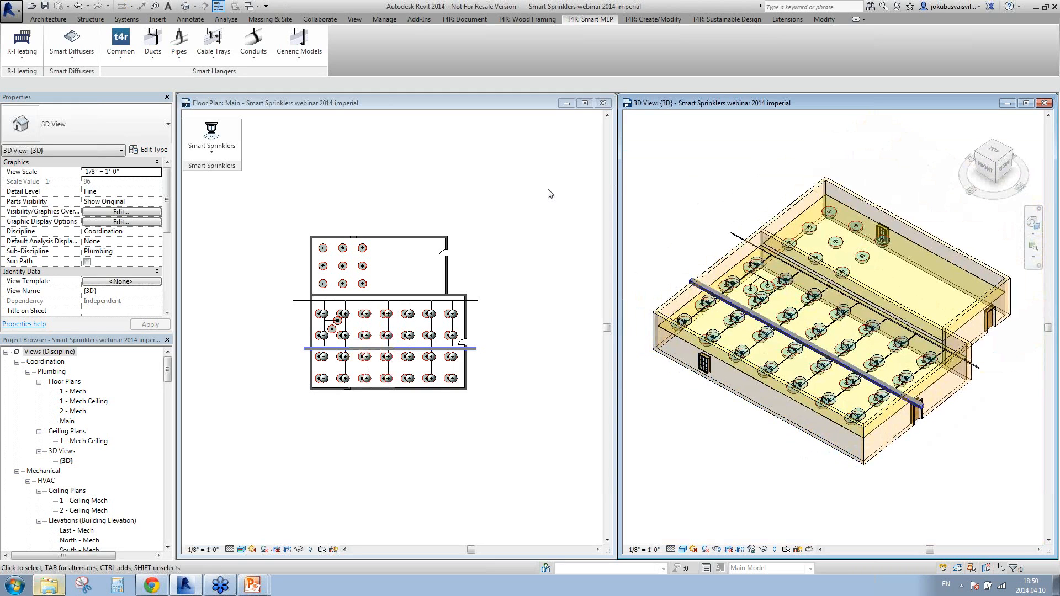
- Open the Smart Sprinklers web E-Help page in the browser
left_click(212, 141)
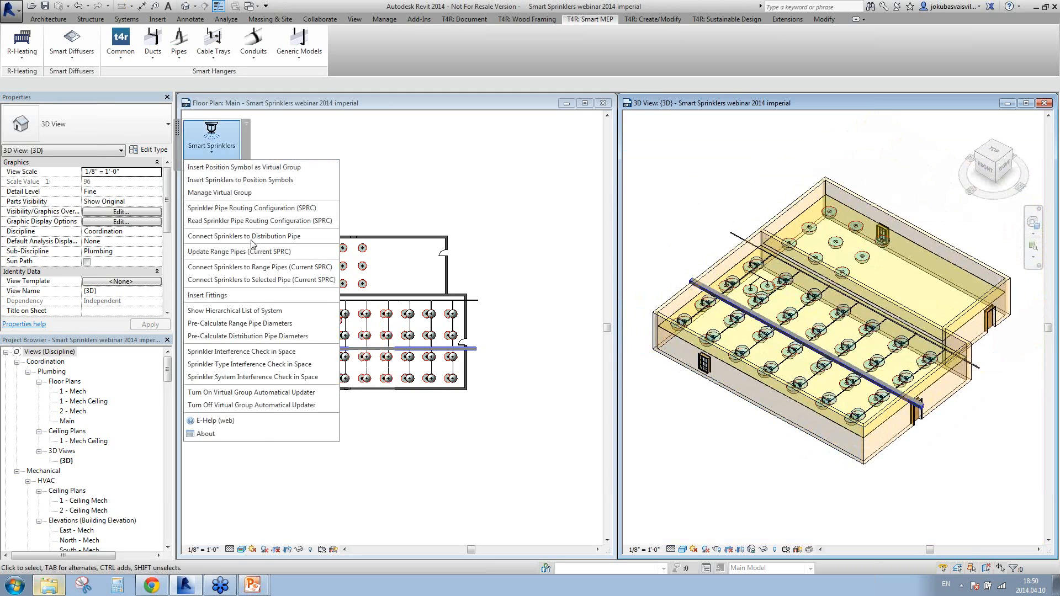
left_click(241, 420)
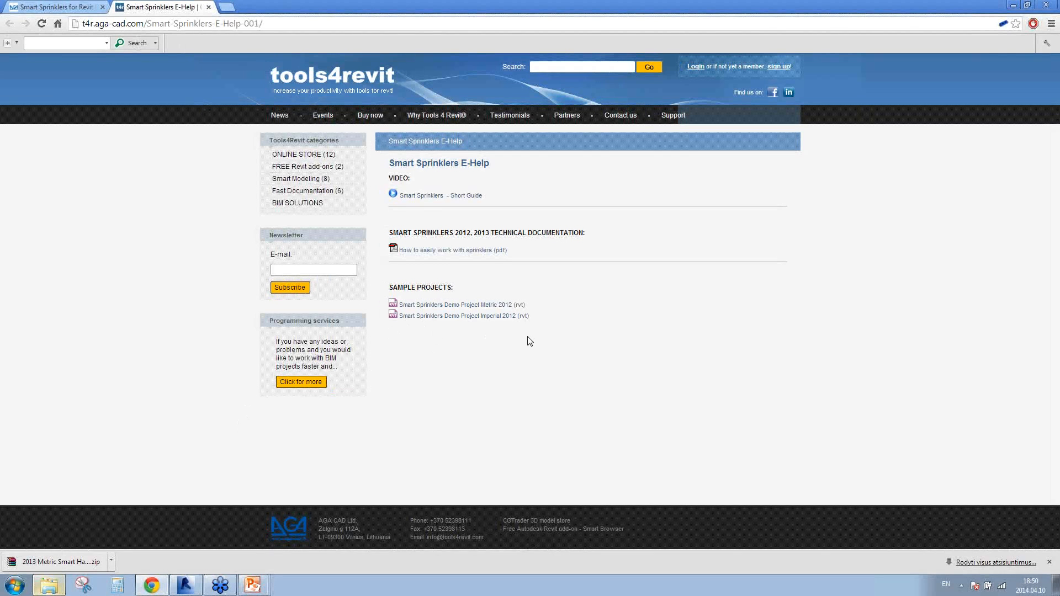
left_click(185, 584)
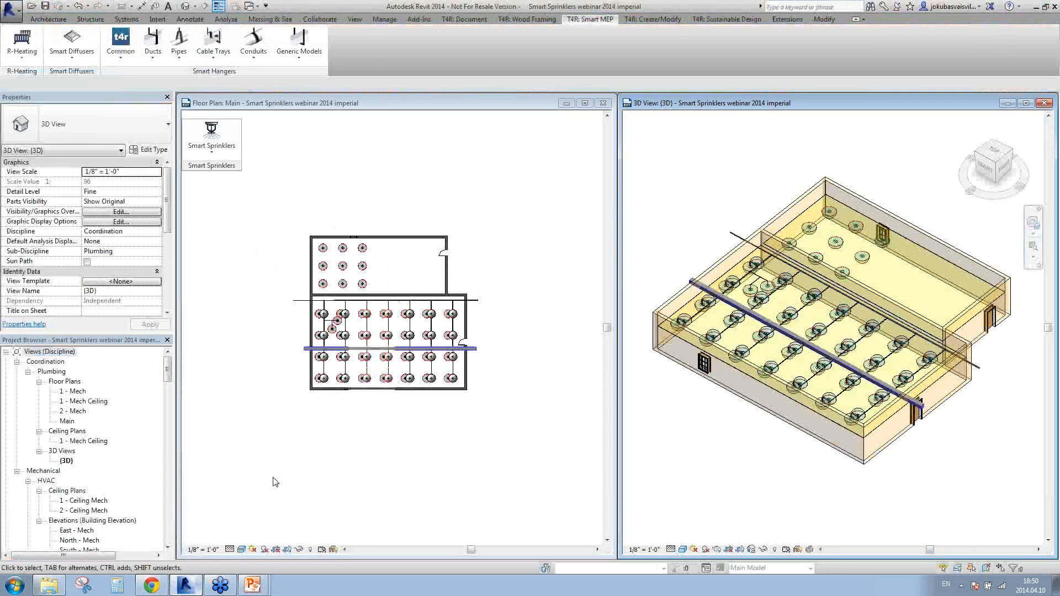
left_click(185, 584)
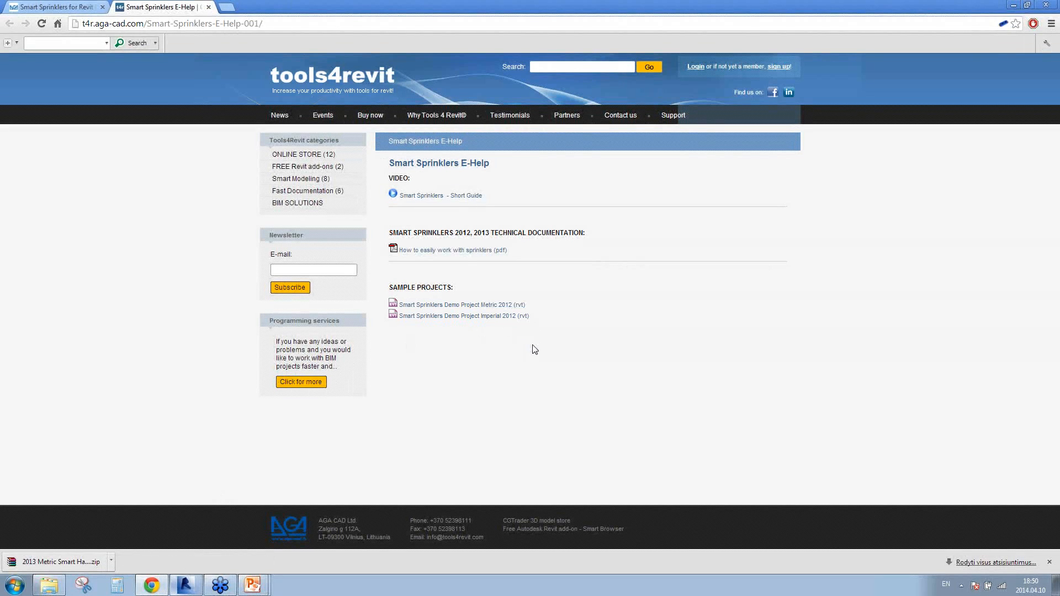
- Open the "How to easily work with sprinklers" PDF and look through it up to the Sprinkler Interference Check in Space pages
left_click(469, 251)
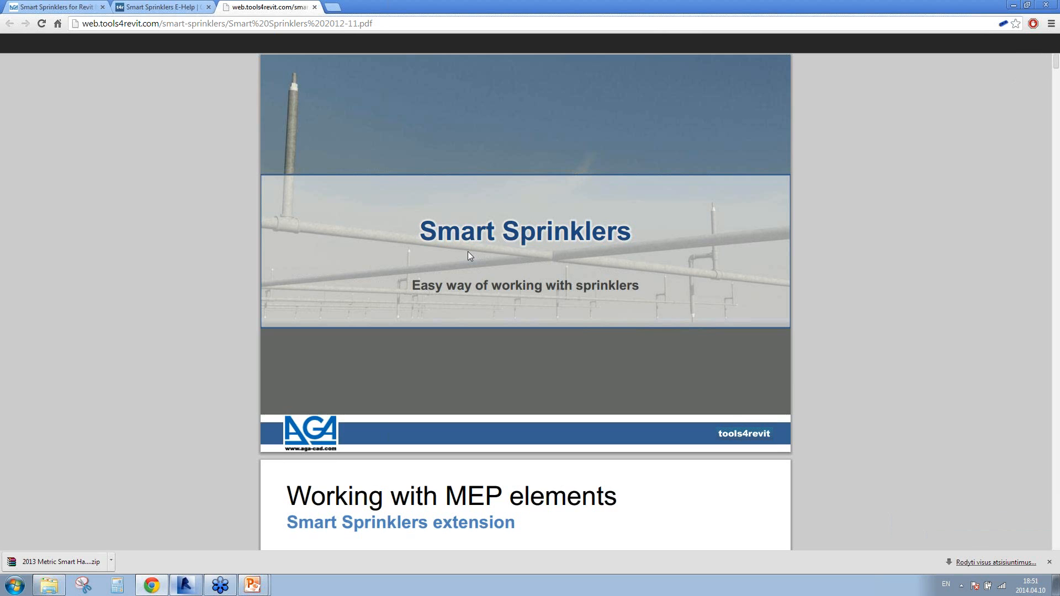
scroll(468, 253, "down", 10)
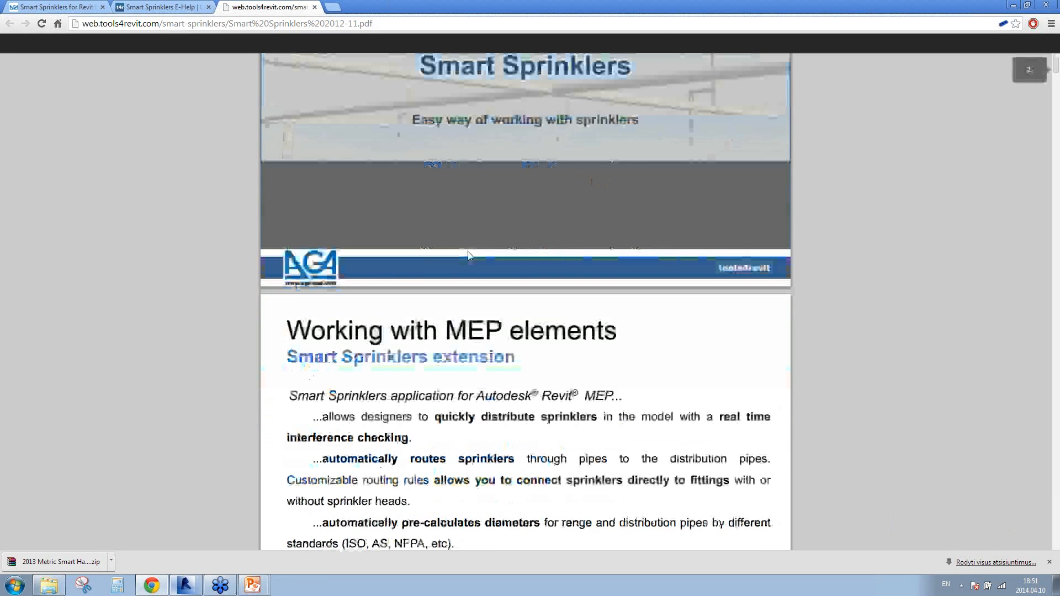
scroll(469, 255, "down", 5)
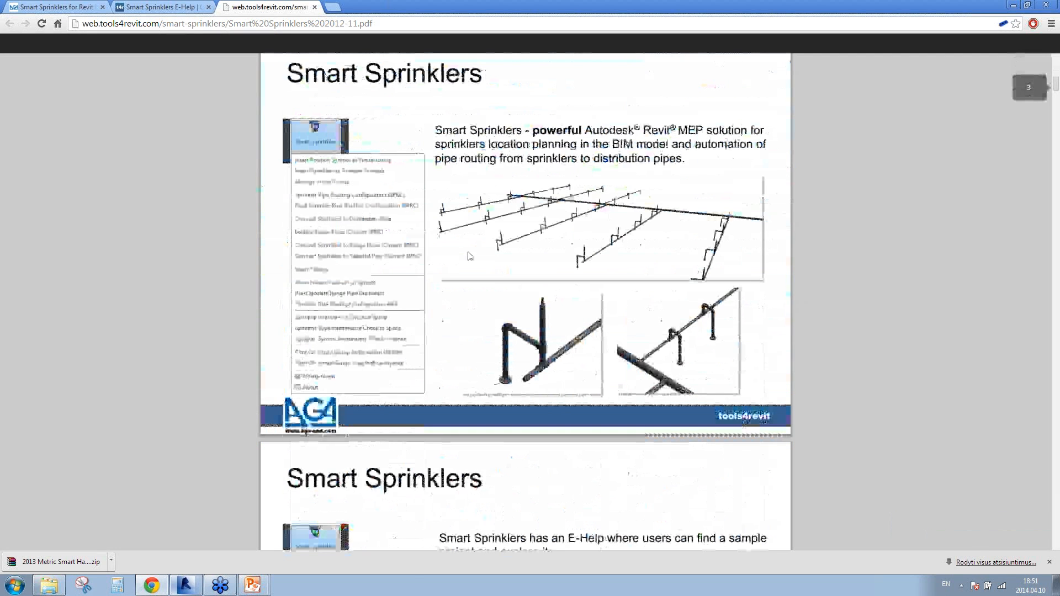
scroll(476, 329, "down", 6)
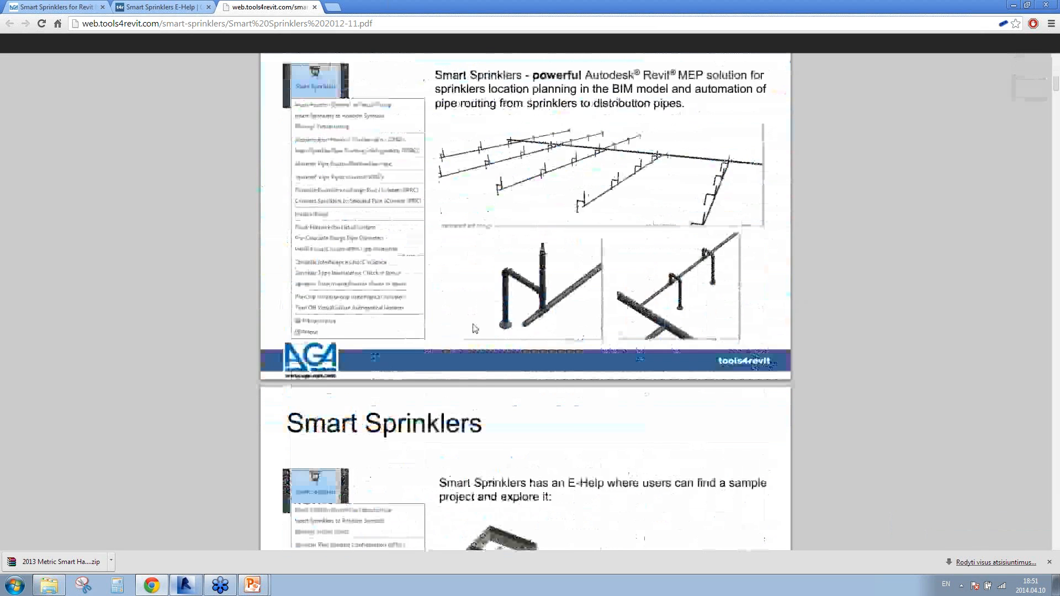
scroll(536, 361, "down", 15)
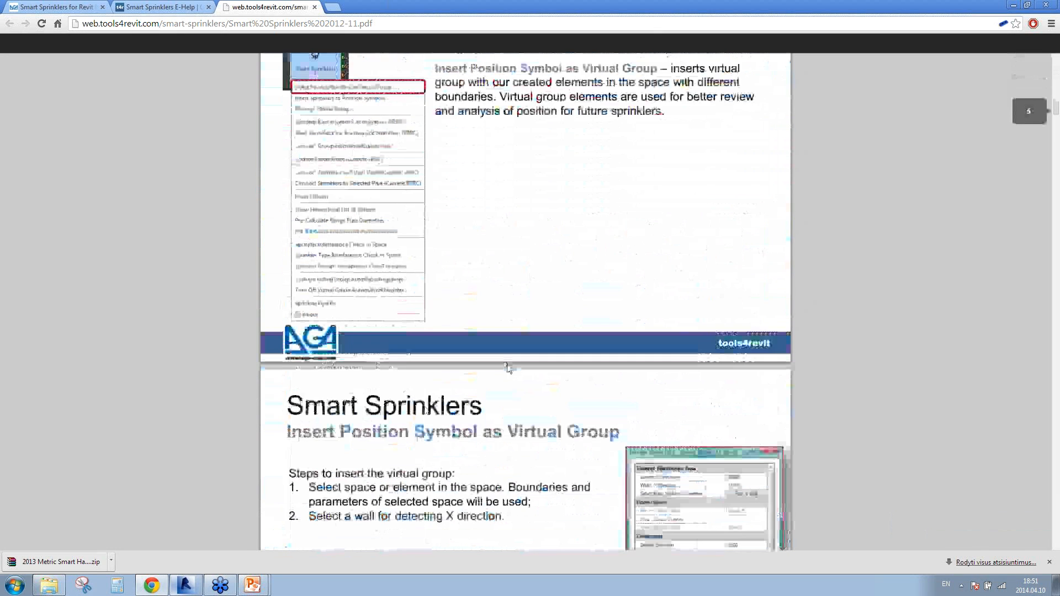
scroll(508, 365, "down", 20)
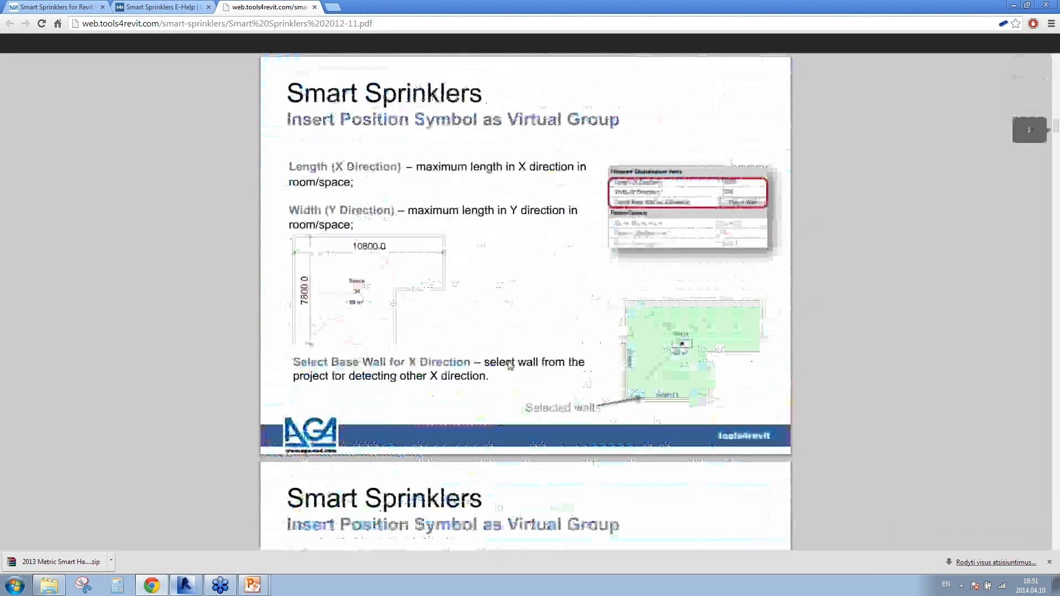
scroll(511, 365, "down", 20)
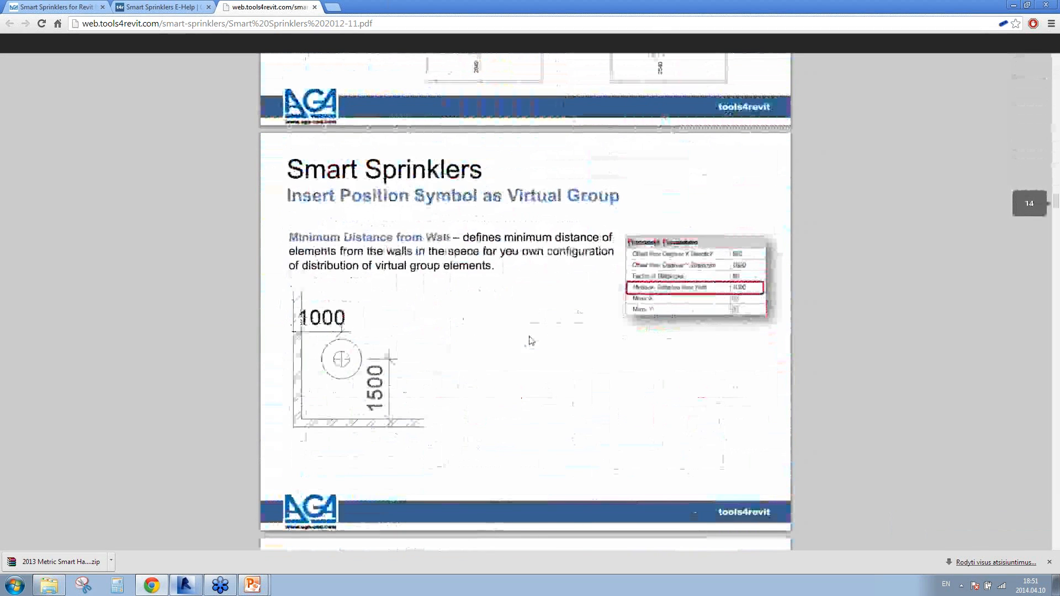
scroll(529, 340, "down", 20)
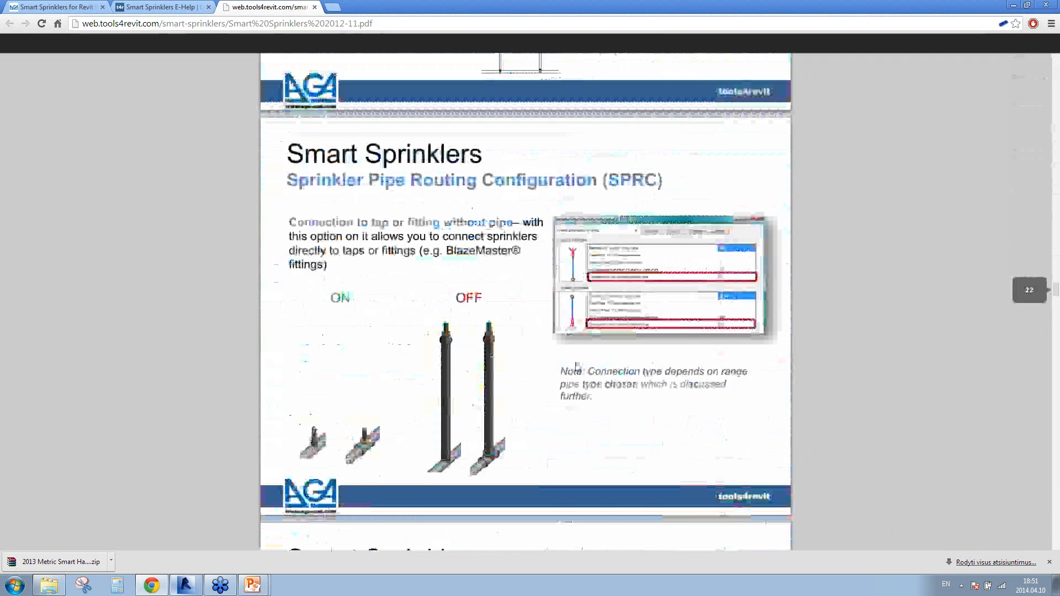
scroll(577, 366, "down", 20)
scroll(573, 348, "down", 20)
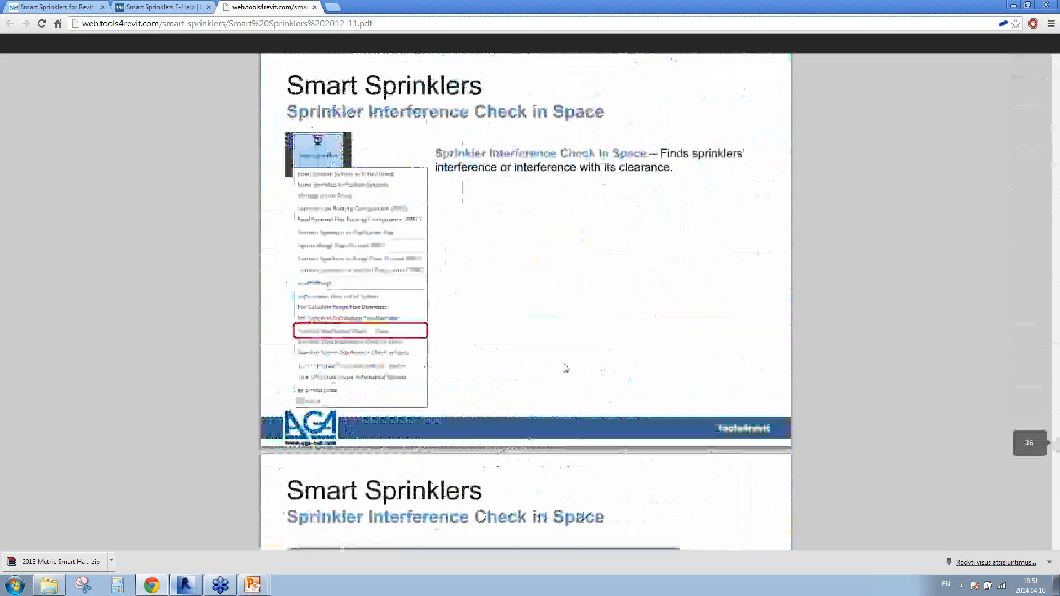
scroll(566, 368, "down", 15)
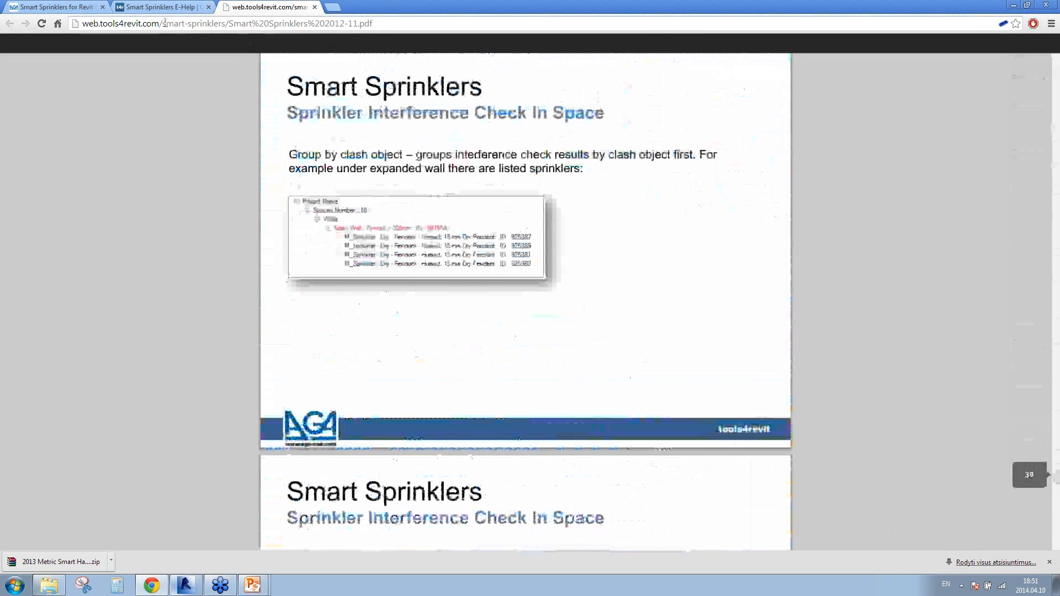
- Switch to the Smart Sprinklers product page and look over its description and reasons to choose it
left_click(55, 6)
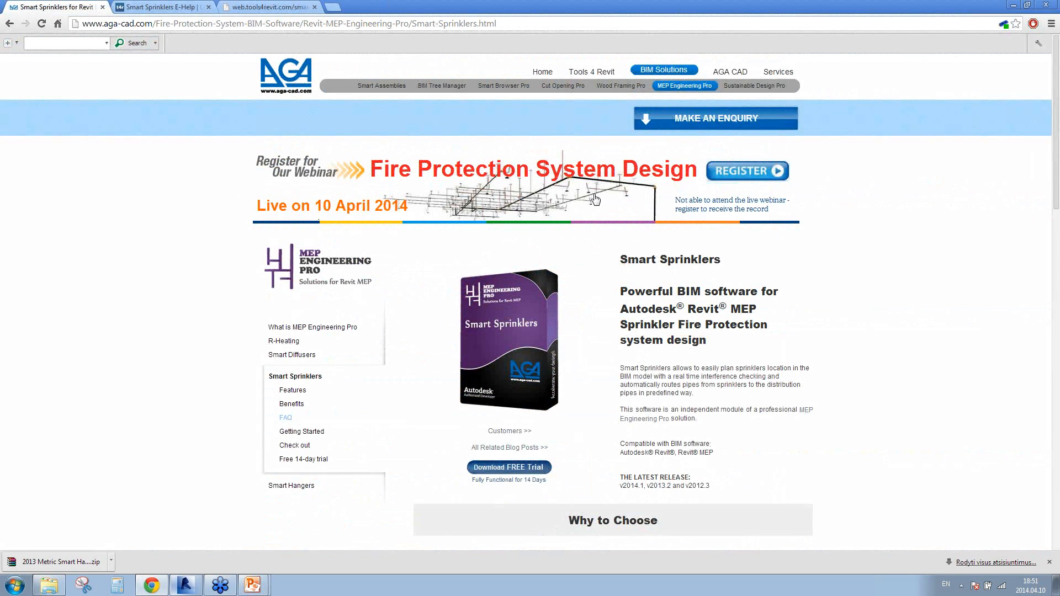
scroll(741, 341, "down", 5)
scroll(742, 340, "up", 4)
scroll(707, 321, "down", 1)
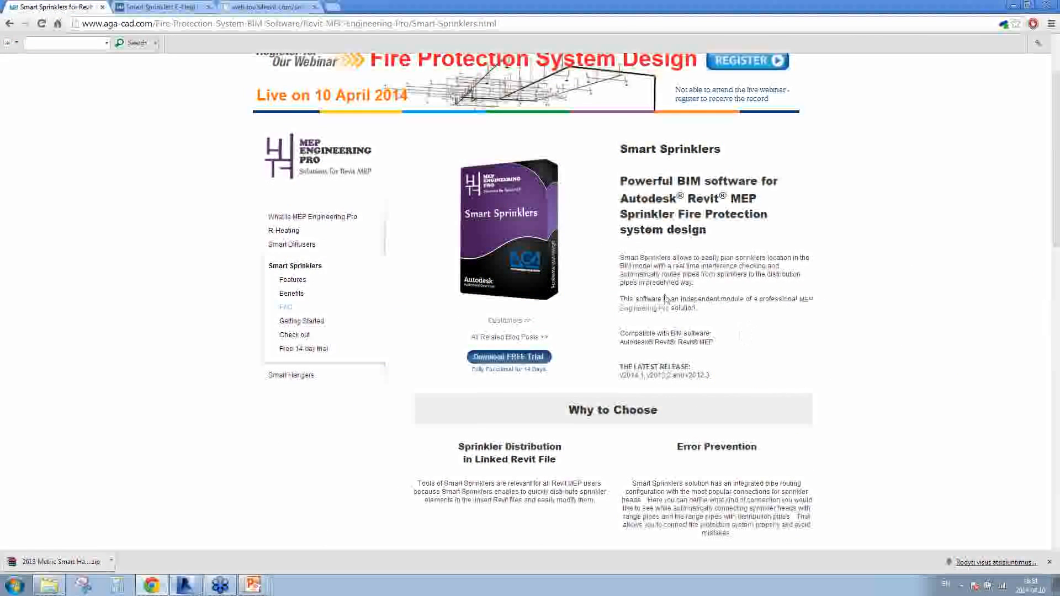
- Open the Smart Sprinklers Getting Started page, review the video tutorials and their listed steps, and return to the PDF guide
left_click(307, 322)
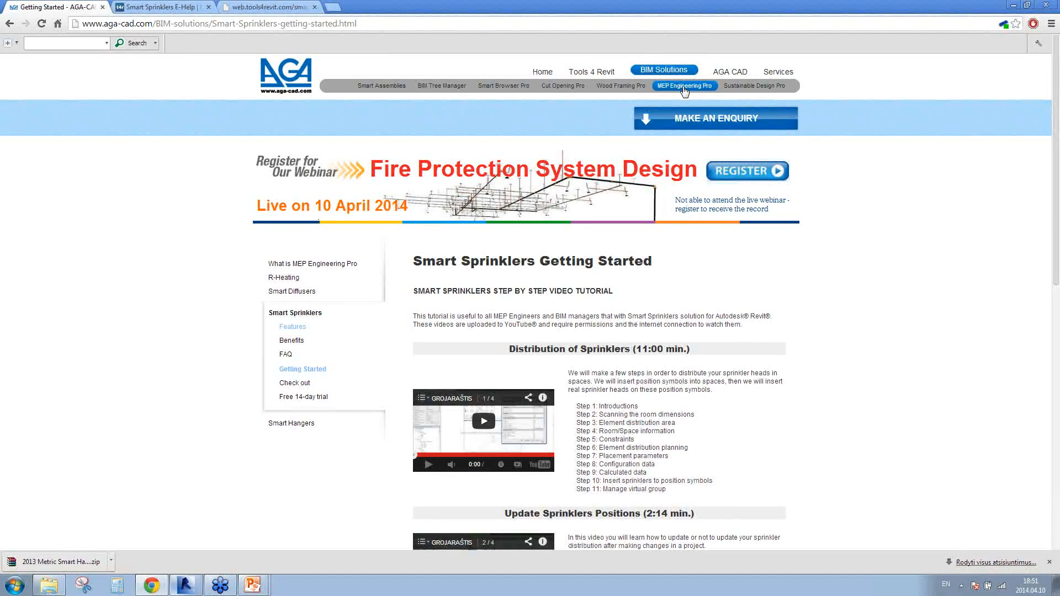
scroll(660, 399, "down", 2)
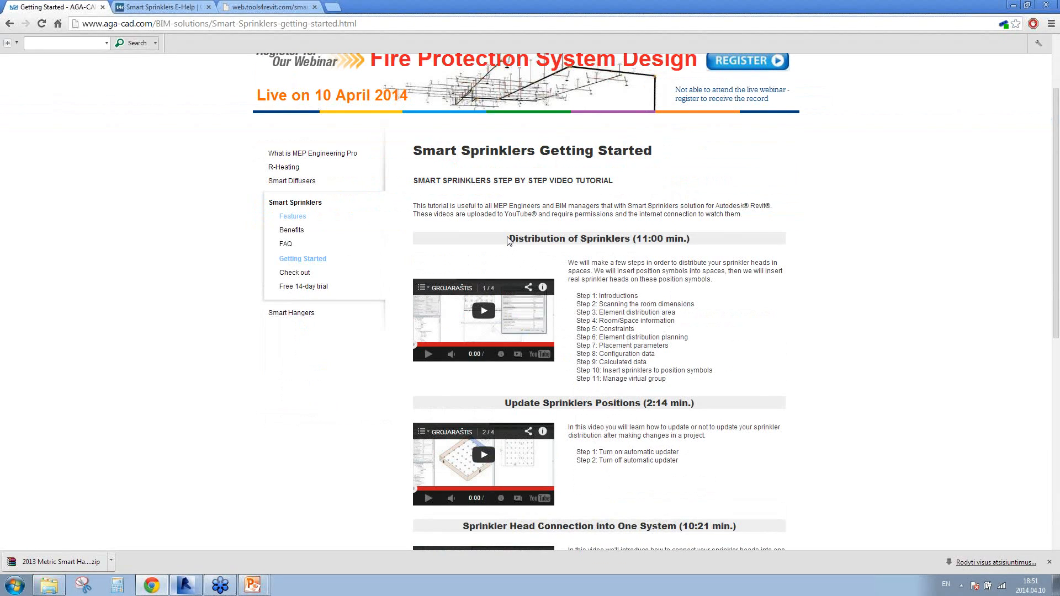
left_click_drag(576, 296, 711, 384)
scroll(618, 398, "down", 1)
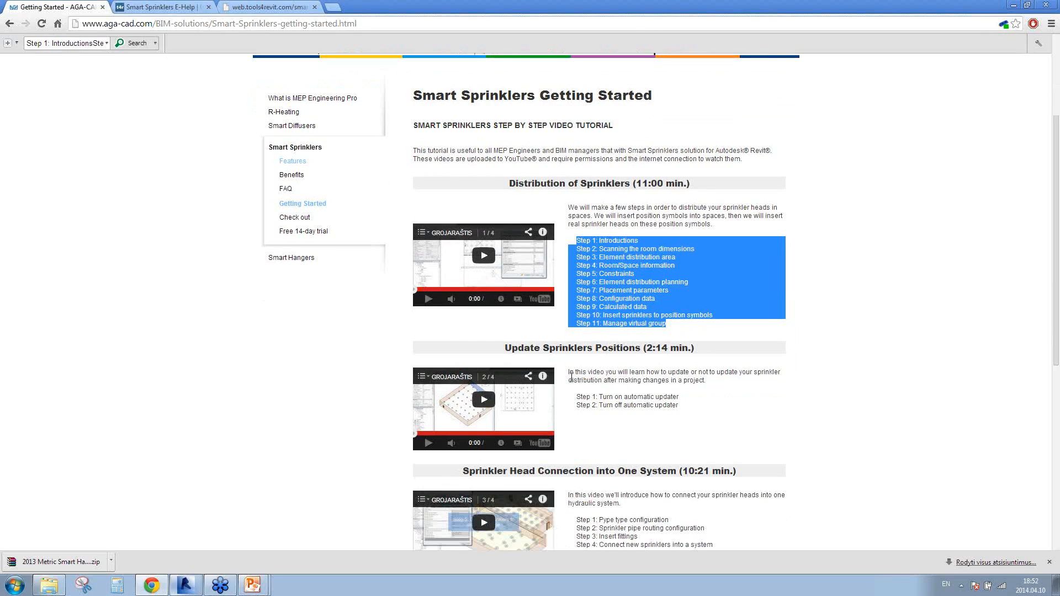
left_click_drag(504, 349, 670, 349)
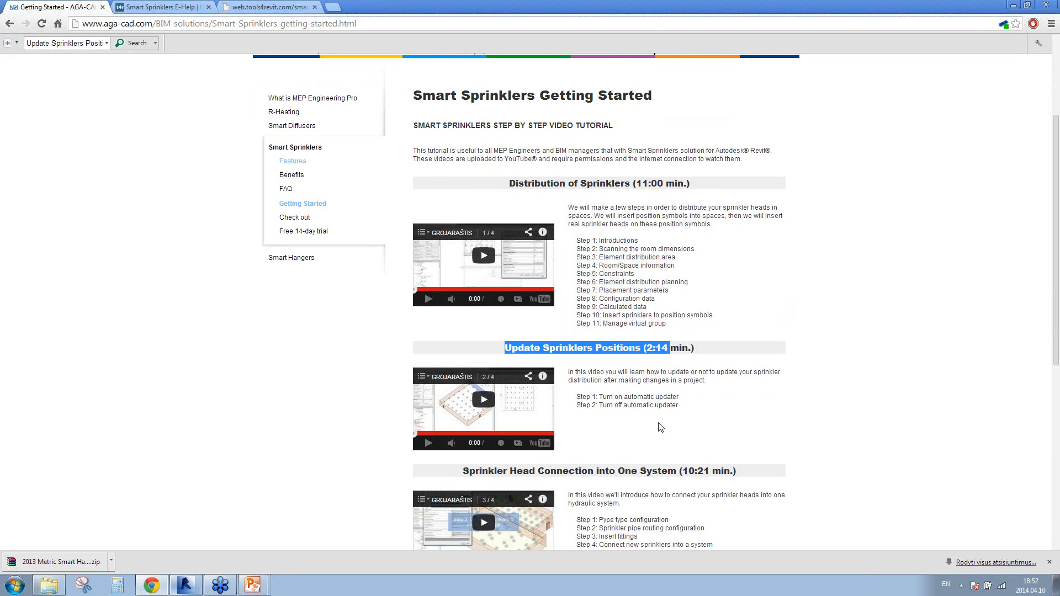
scroll(661, 428, "down", 5)
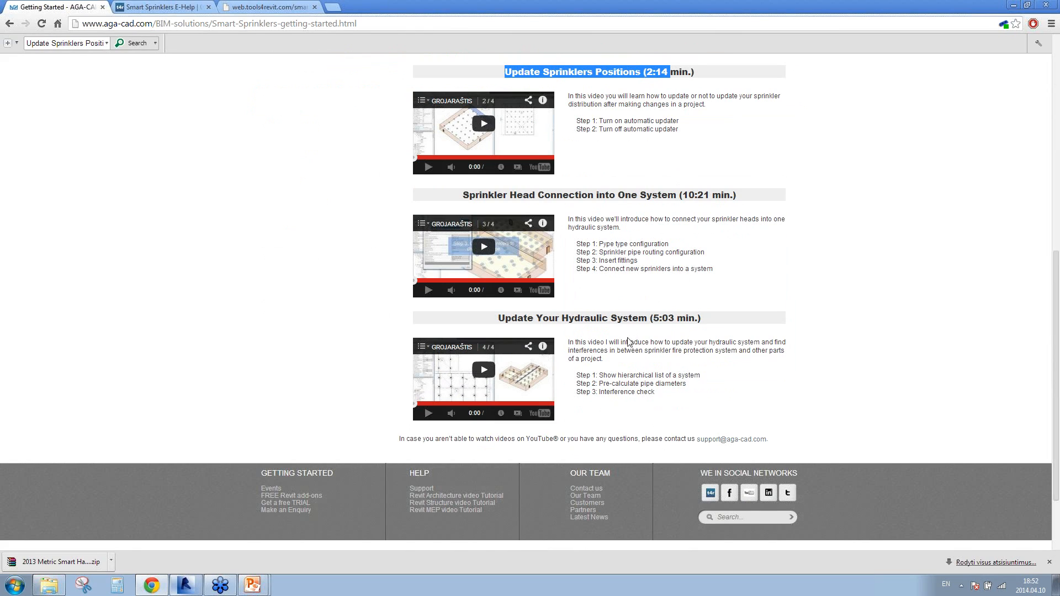
left_click_drag(498, 320, 760, 413)
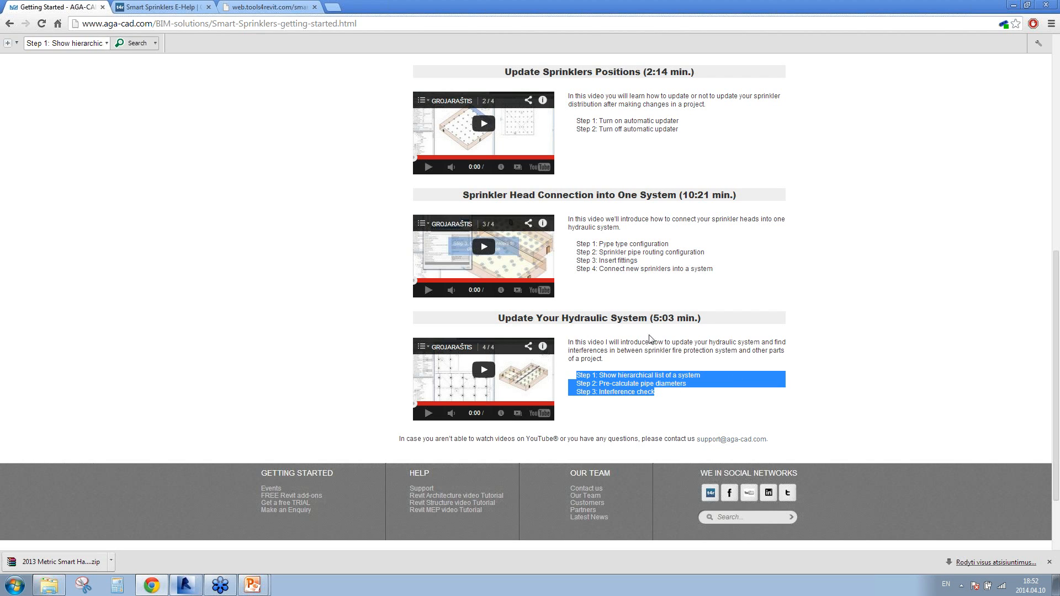
scroll(640, 330, "up", 8)
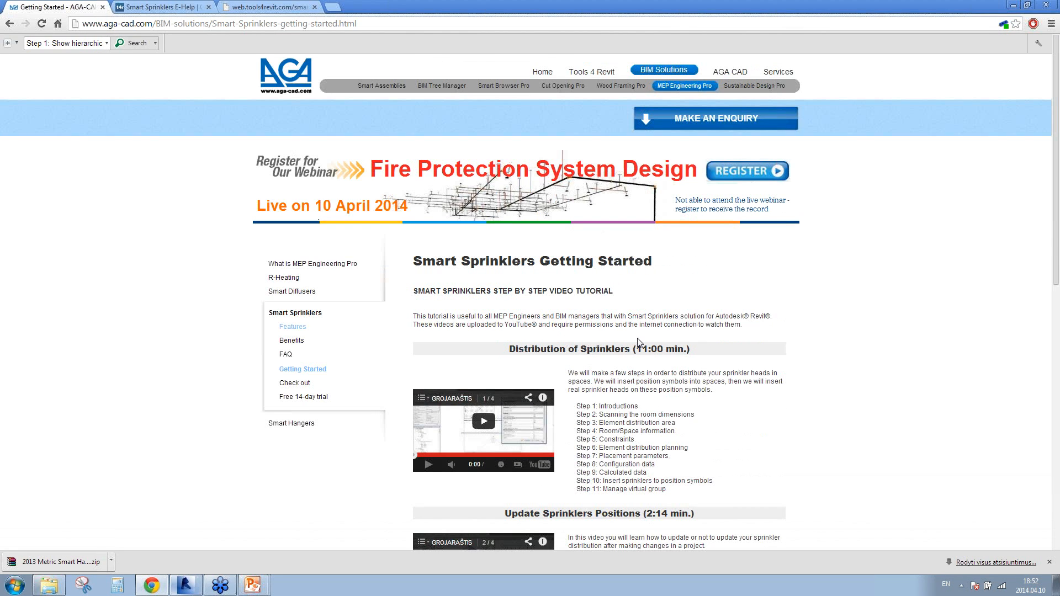
left_click(235, 7)
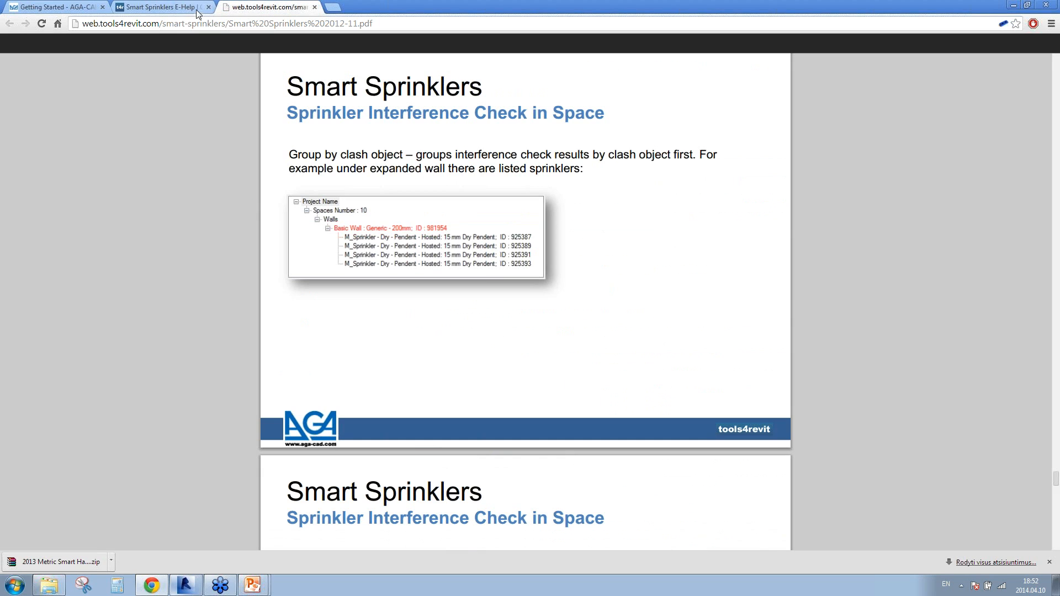